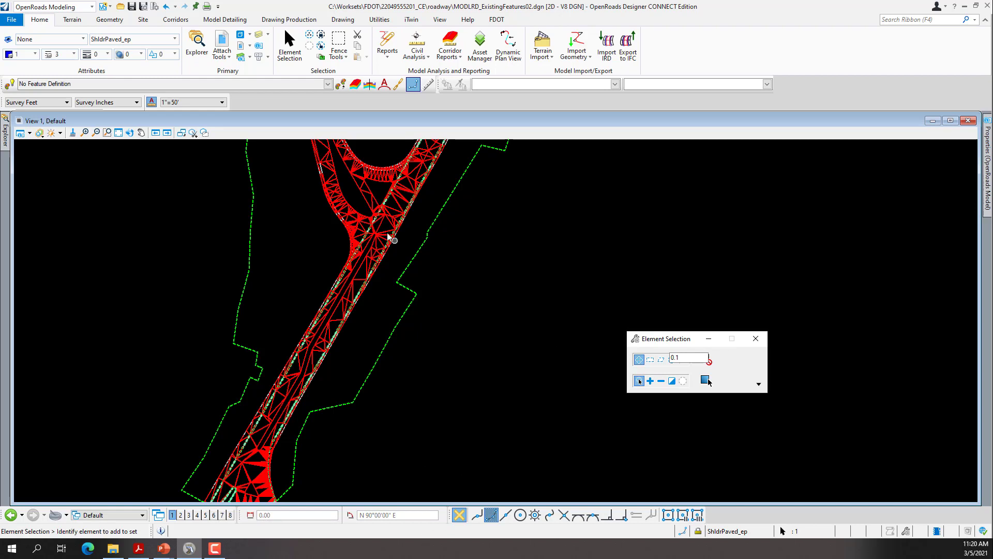
Turn off the display of the Default-3D reference attached to MODLRD_ExistingFeatures02.dgn.
{"action": "mouse_move", "coordinate": [386, 239]}
{"action": "left_click", "coordinate": [224, 45]}
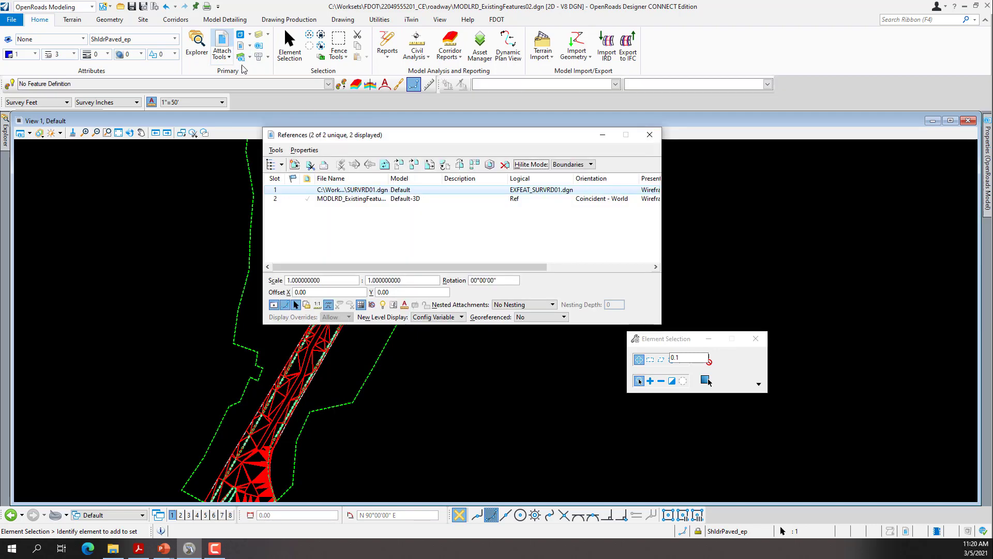
{"action": "left_click", "coordinate": [338, 199]}
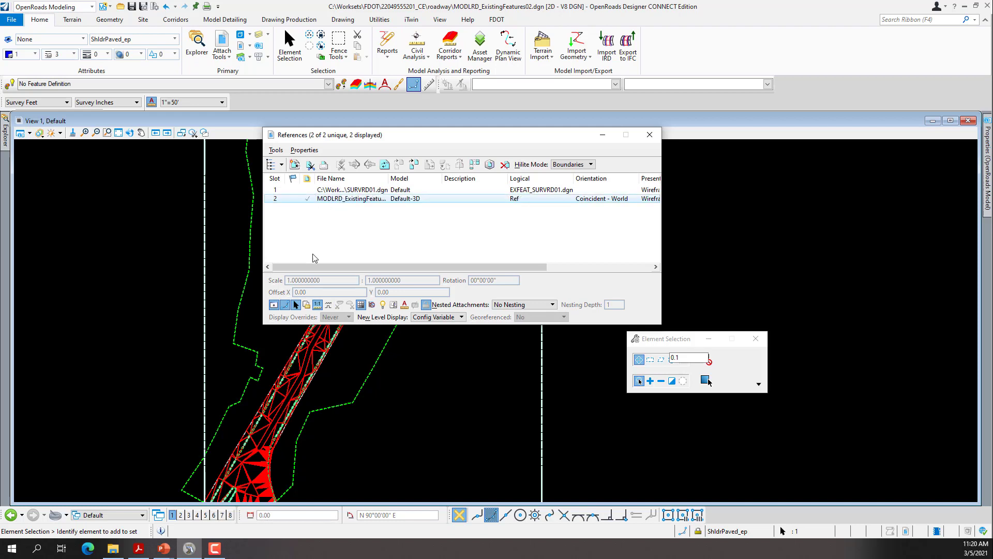
{"action": "left_click", "coordinate": [274, 305]}
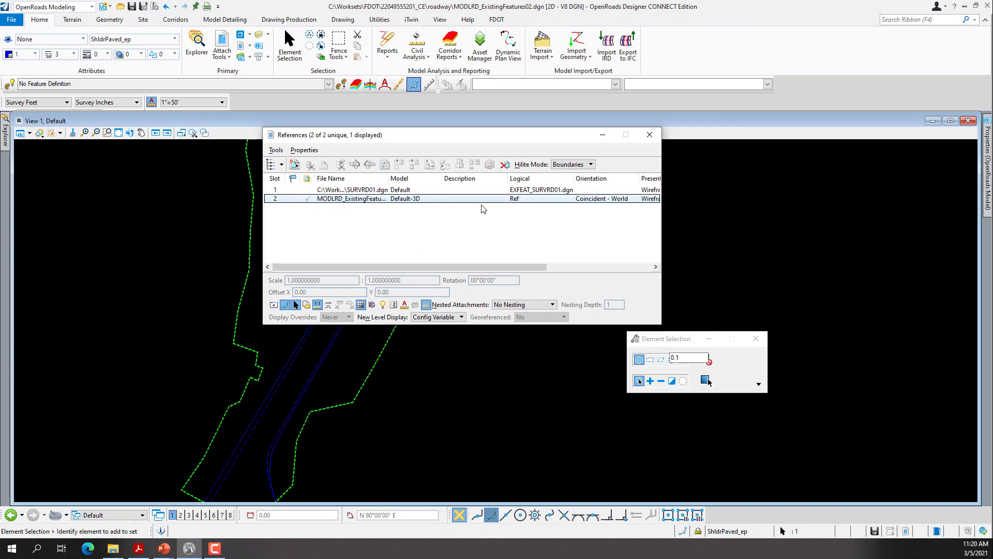
{"action": "left_click_drag", "start_coordinate": [507, 137], "coordinate": [725, 190]}
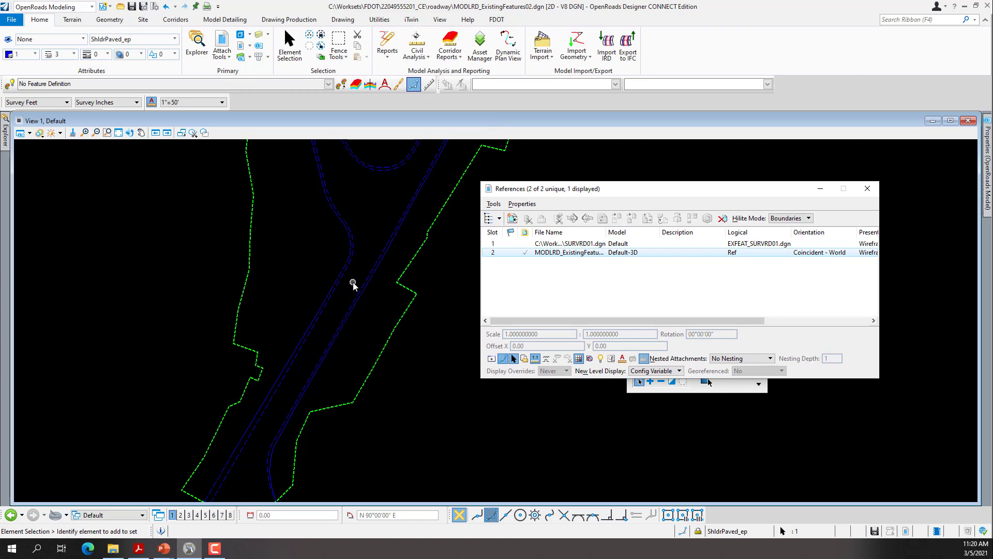
Turn on the PavtAsphalt_ep level in the active Default model and close the references list.
{"action": "left_click", "coordinate": [260, 39]}
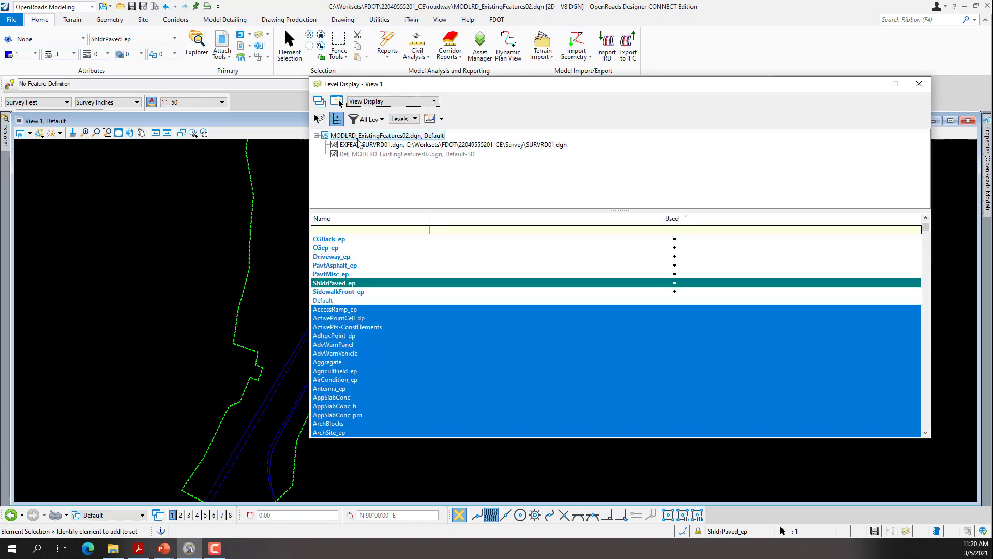
{"action": "left_click", "coordinate": [343, 266]}
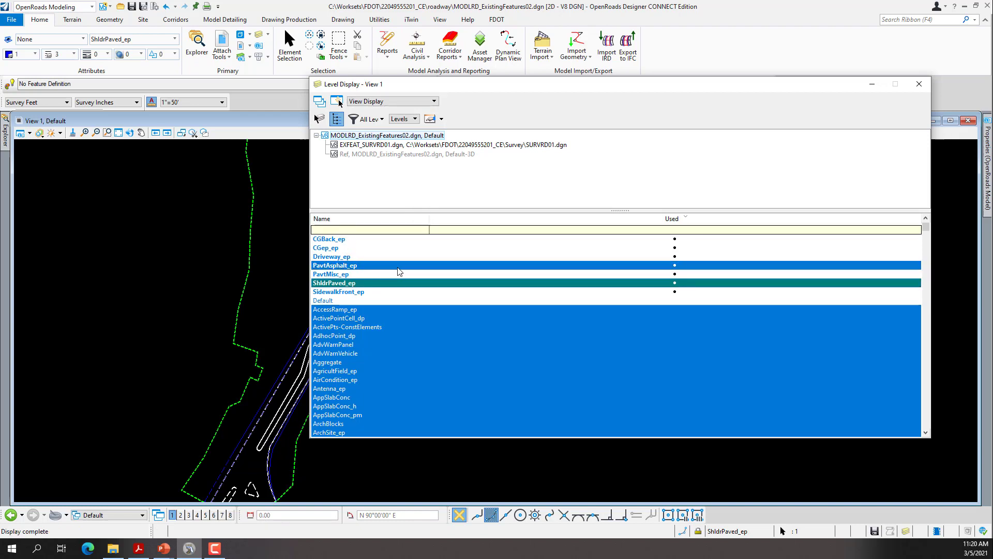
{"action": "left_click", "coordinate": [919, 84]}
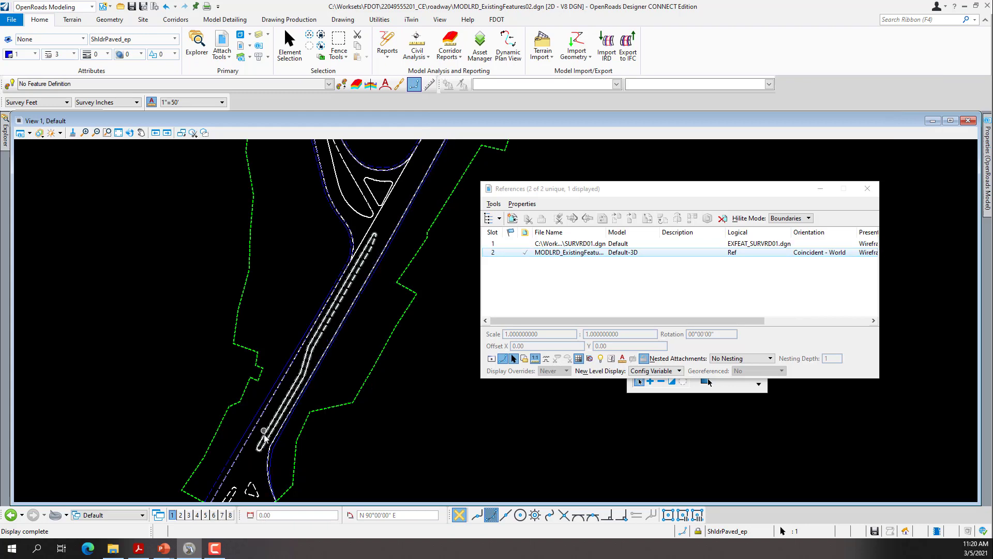
{"action": "scroll", "coordinate": [264, 437], "scroll_direction": "down", "scroll_amount": 2}
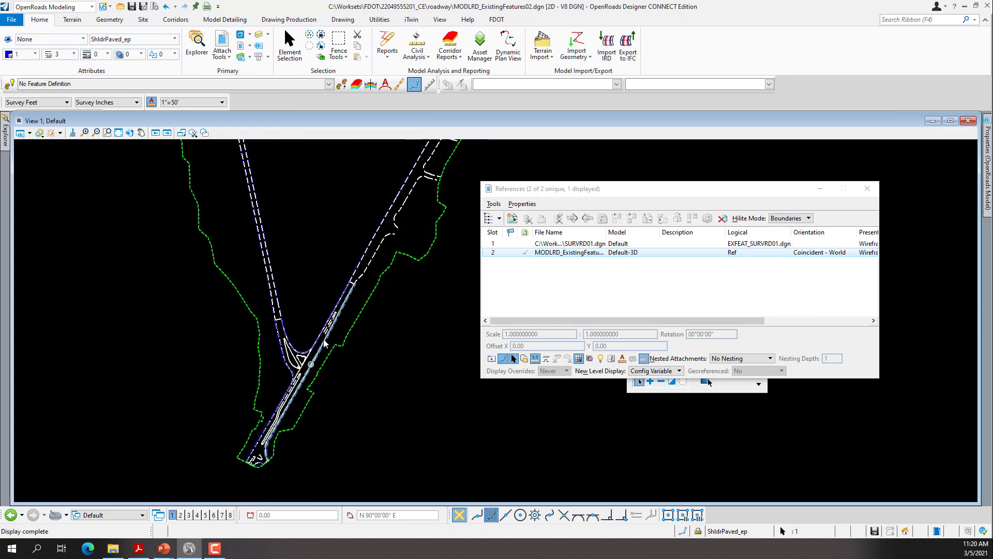
{"action": "scroll", "coordinate": [328, 340], "scroll_direction": "up", "scroll_amount": 2}
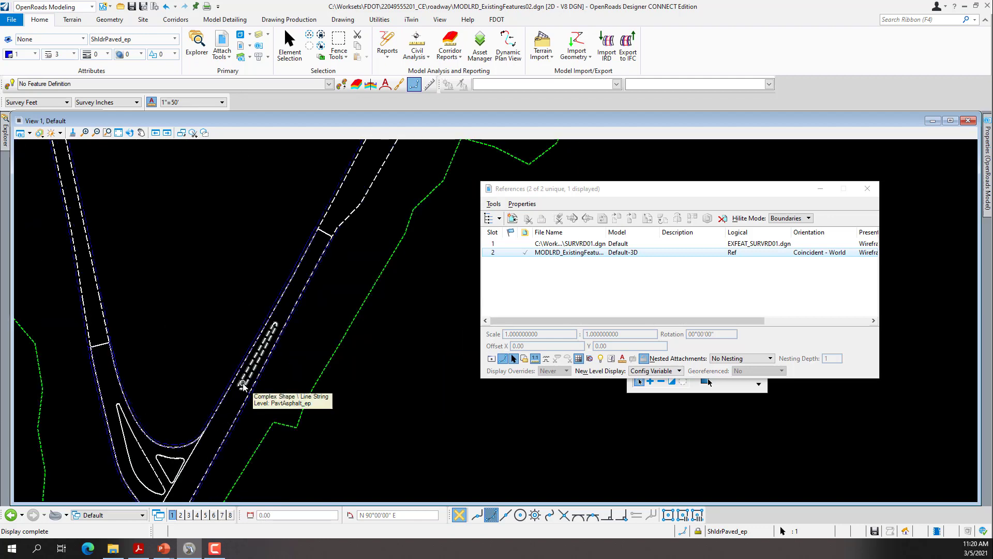
{"action": "scroll", "coordinate": [256, 356], "scroll_direction": "down", "scroll_amount": 3}
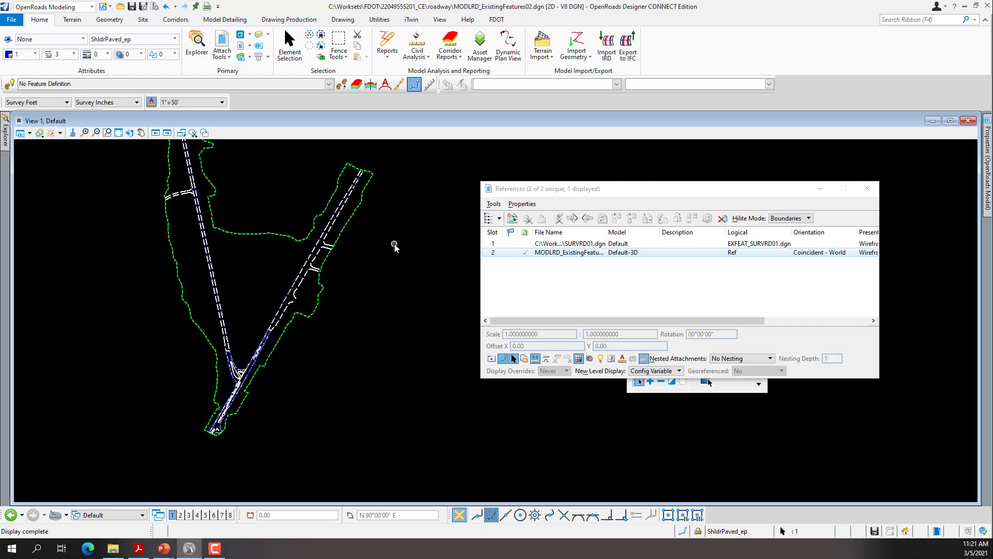
{"action": "left_click", "coordinate": [867, 189]}
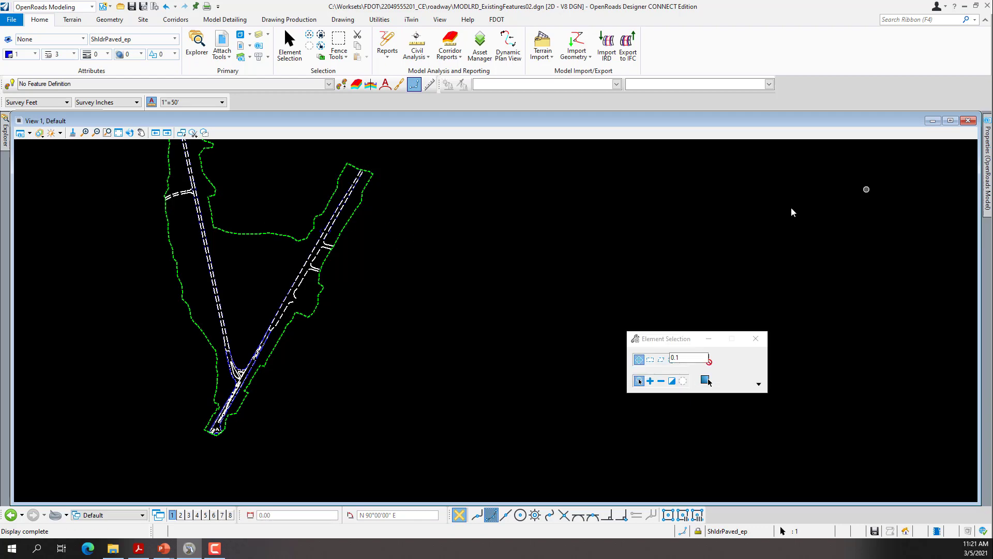
Start a clipped terrain model with feature definition DtmExistingTraffSep and name it ExFeatureTraffSep_US98-1.
{"action": "scroll", "coordinate": [222, 385], "scroll_direction": "up", "scroll_amount": 3}
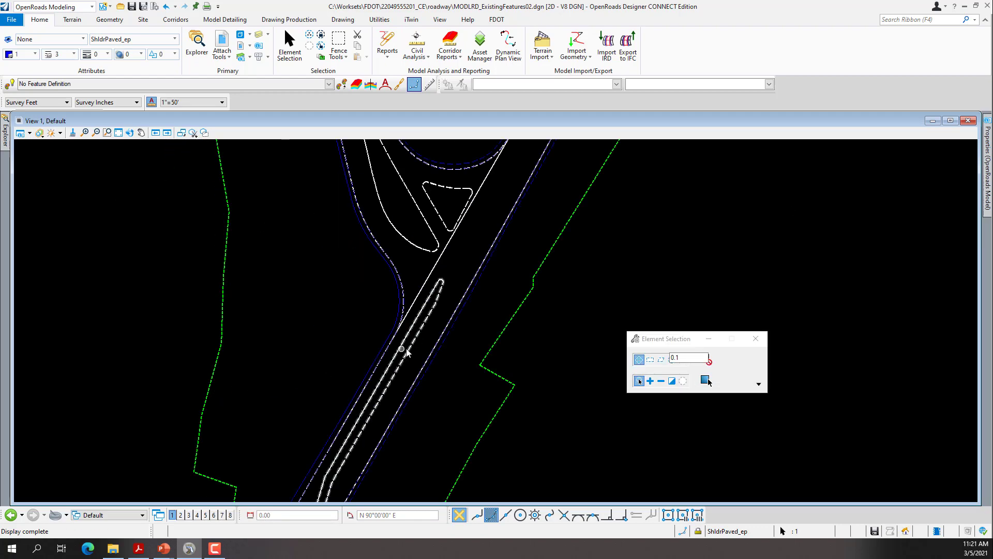
{"action": "left_click", "coordinate": [66, 23]}
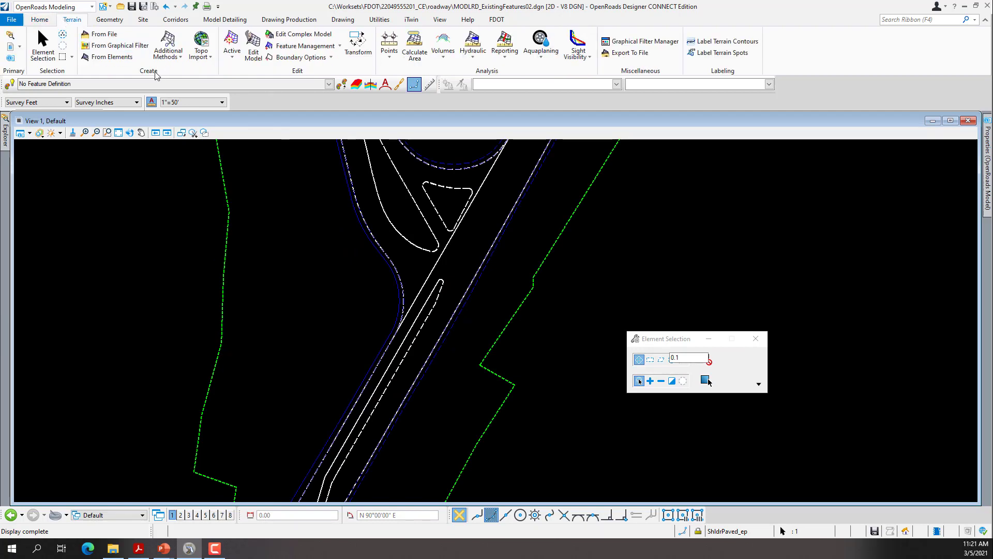
{"action": "left_click", "coordinate": [180, 61]}
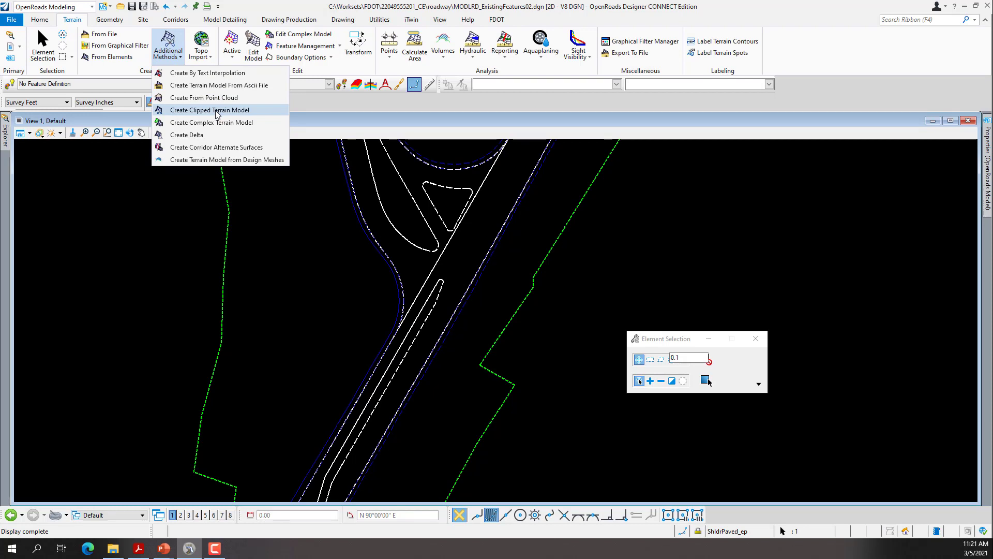
{"action": "left_click", "coordinate": [217, 115]}
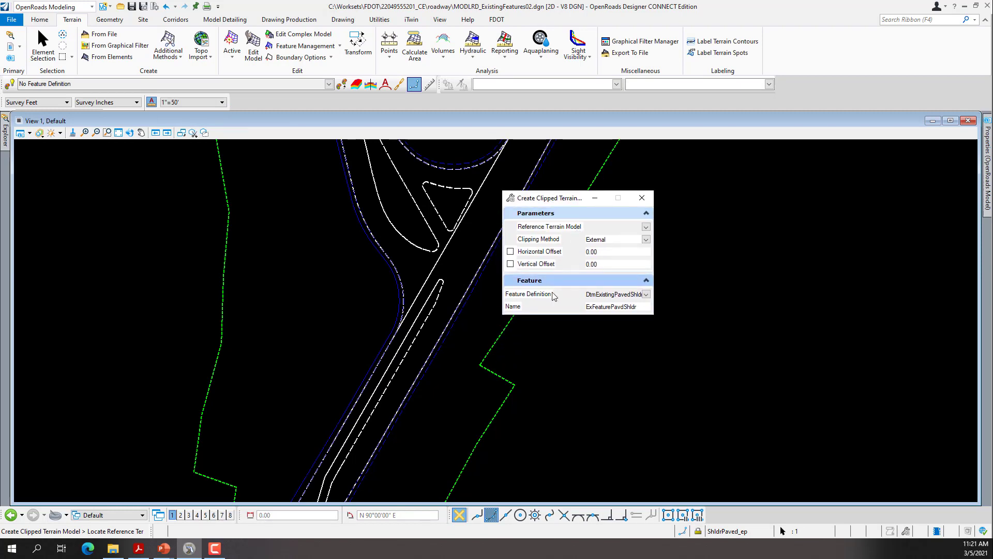
{"action": "left_click", "coordinate": [646, 294]}
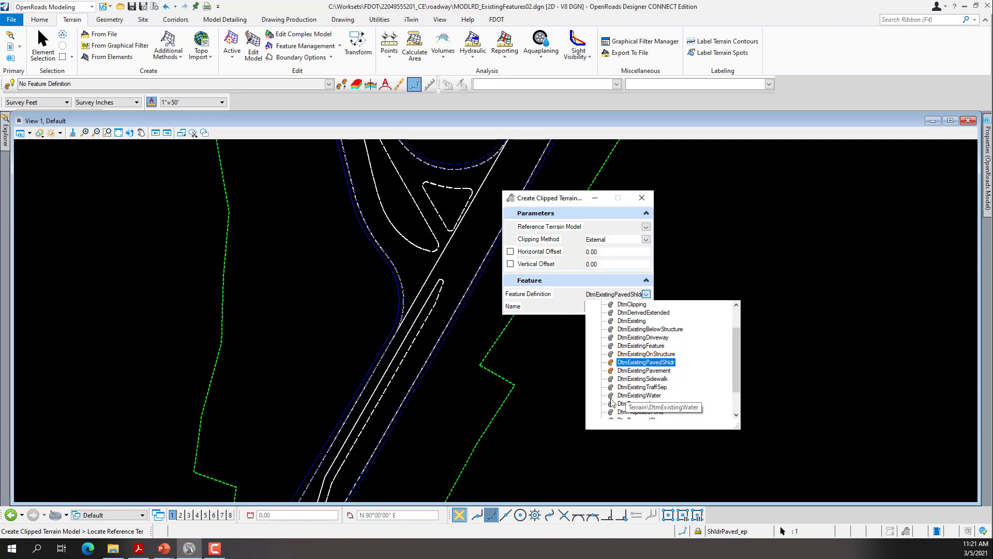
{"action": "left_click", "coordinate": [639, 388]}
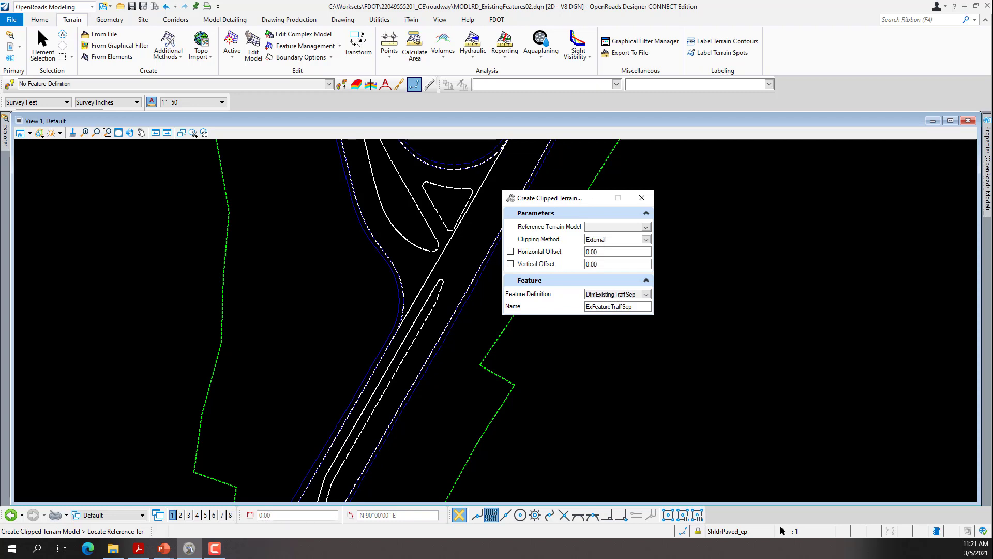
{"action": "left_click", "coordinate": [636, 306]}
{"action": "type", "text": "US98-1"}
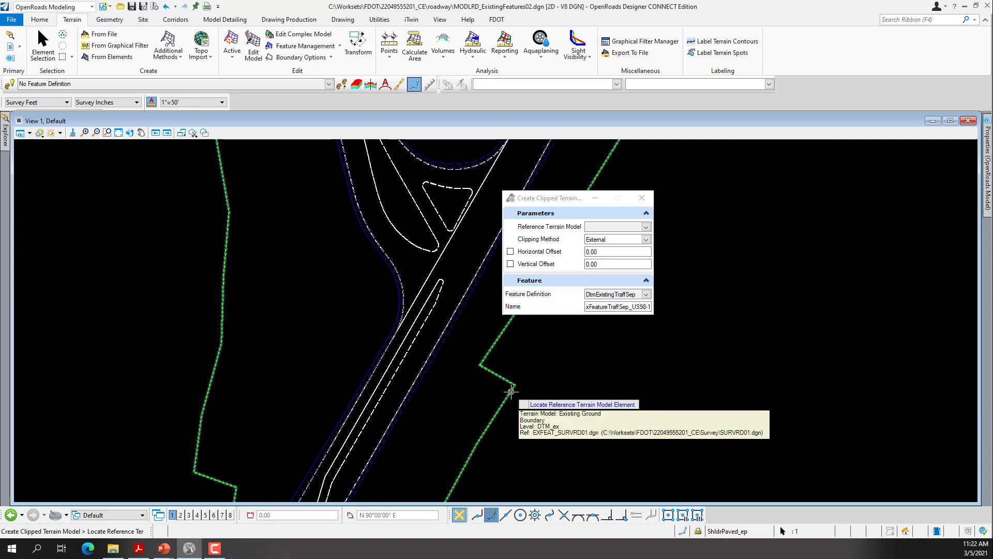
Clip the Existing Ground terrain to the long traffic separator shape south of the intersection, using 0.00 horizontal and vertical offsets and the External method.
{"action": "left_click", "coordinate": [511, 392]}
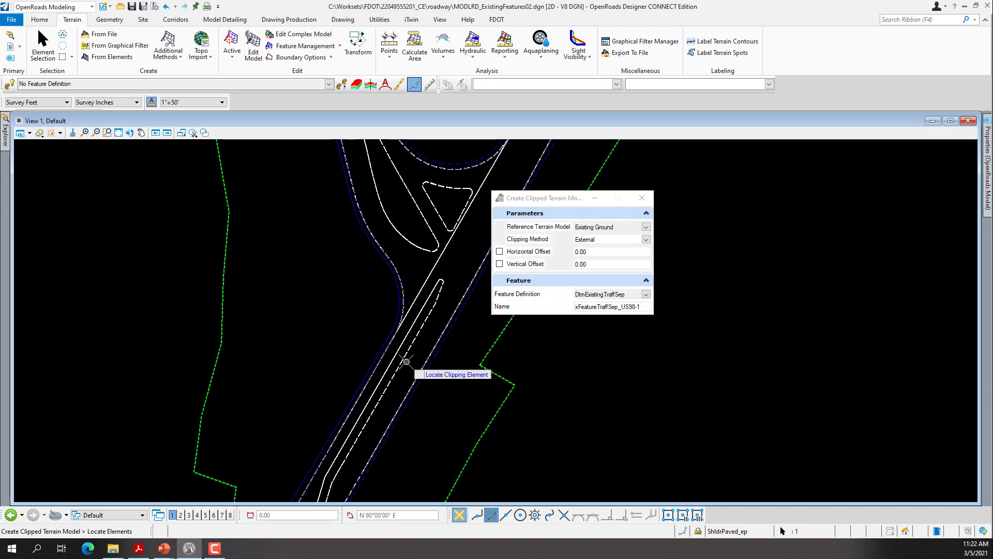
{"action": "left_click", "coordinate": [399, 361]}
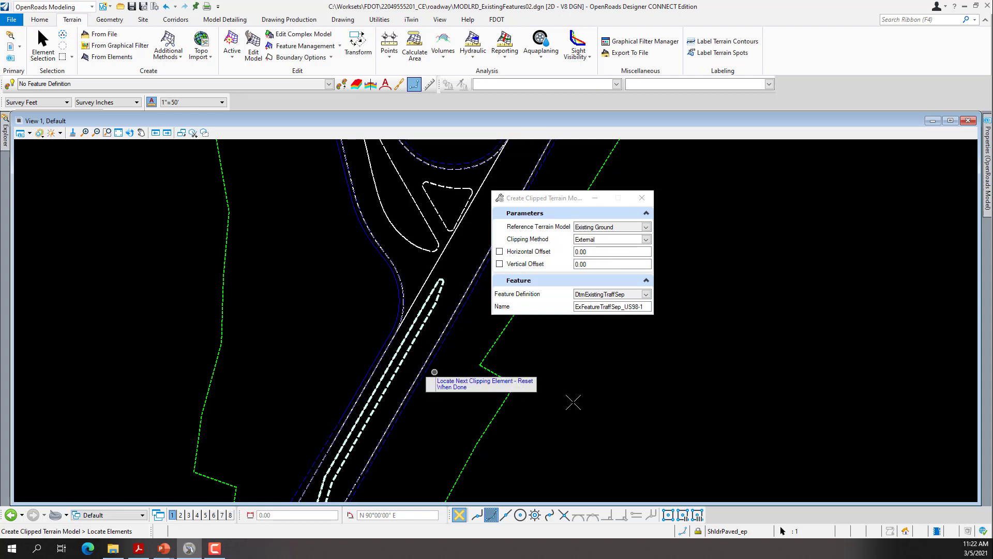
{"action": "right_click", "coordinate": [599, 405]}
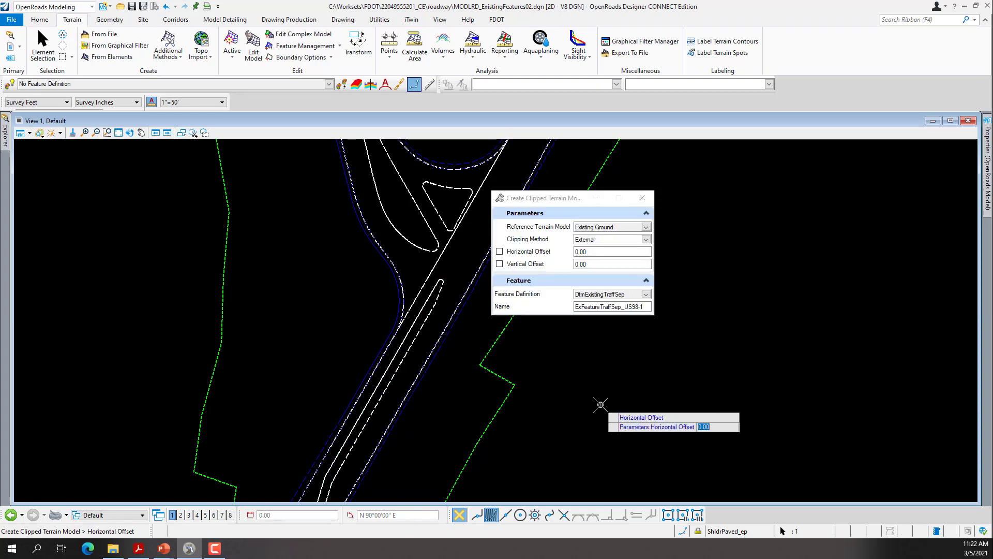
{"action": "left_click", "coordinate": [600, 404]}
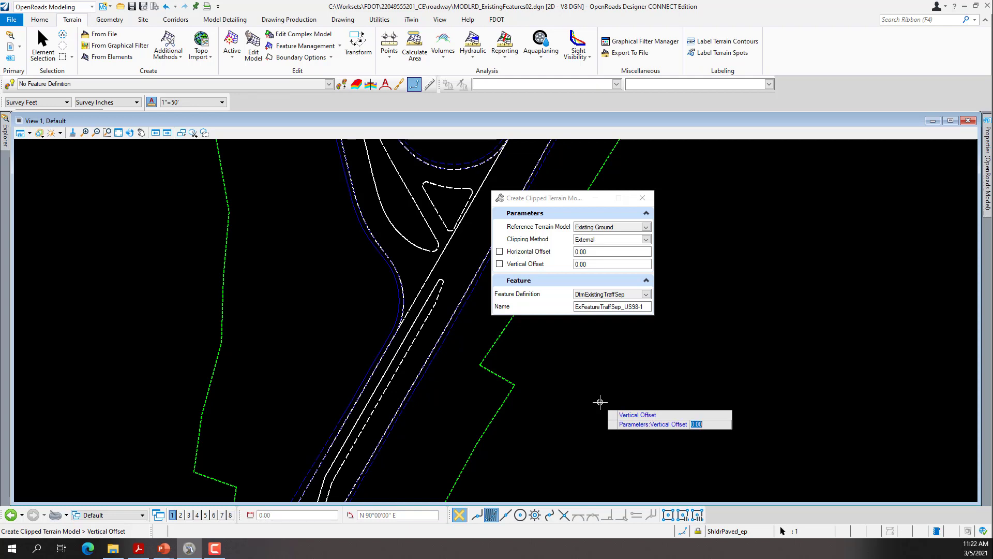
{"action": "left_click", "coordinate": [600, 402]}
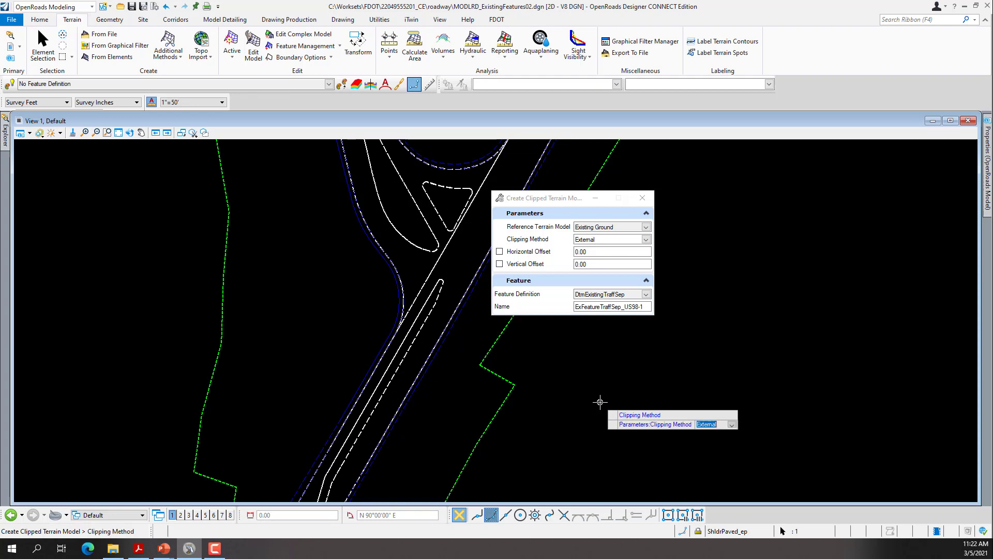
{"action": "left_click", "coordinate": [600, 401]}
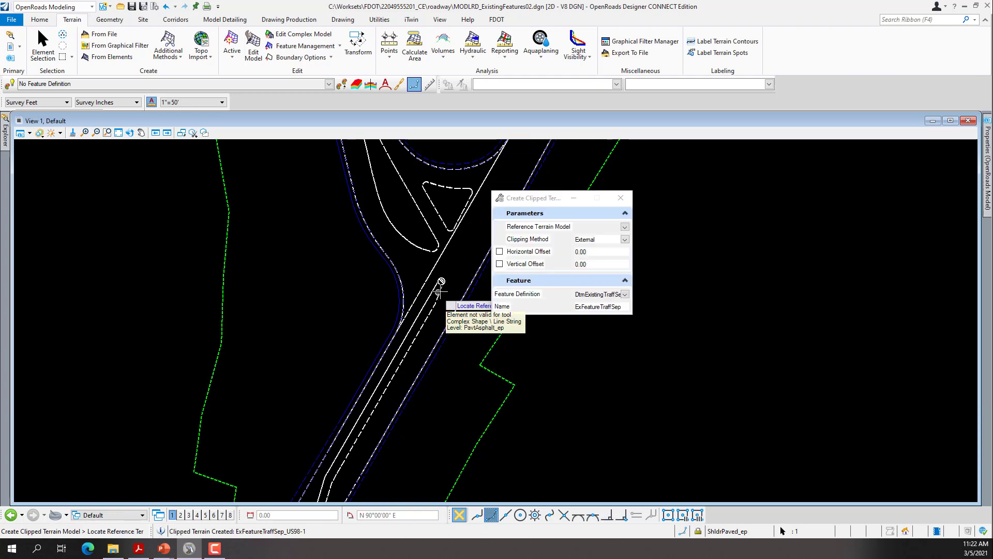
Turn the display of the Default-3D reference back on from the level display.
{"action": "scroll", "coordinate": [595, 331], "scroll_direction": "down", "scroll_amount": 2}
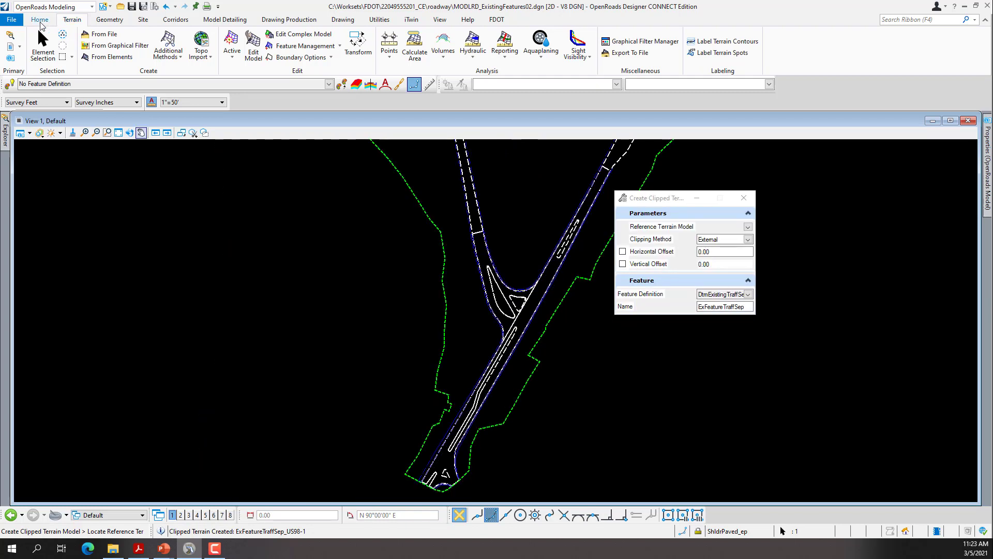
{"action": "left_click", "coordinate": [40, 20]}
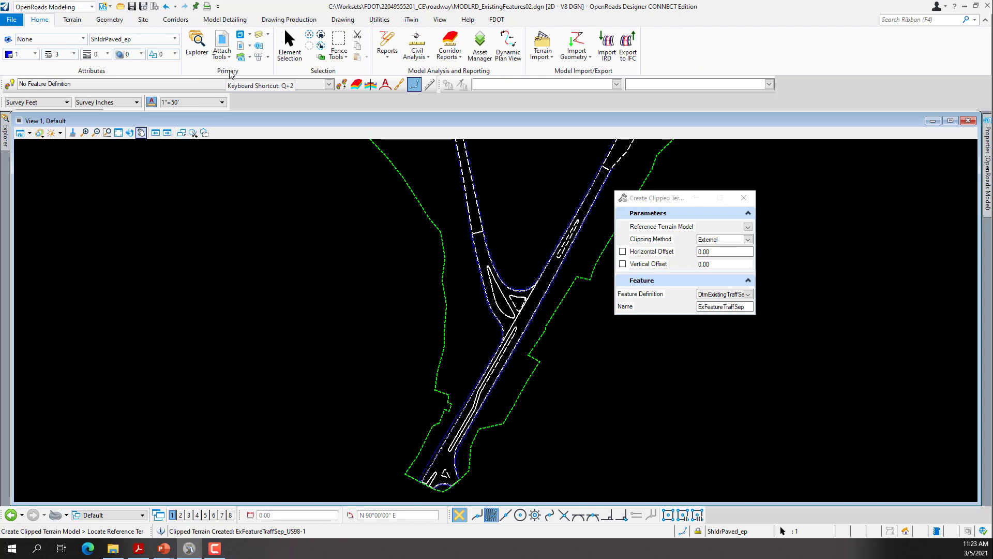
{"action": "left_click", "coordinate": [258, 35]}
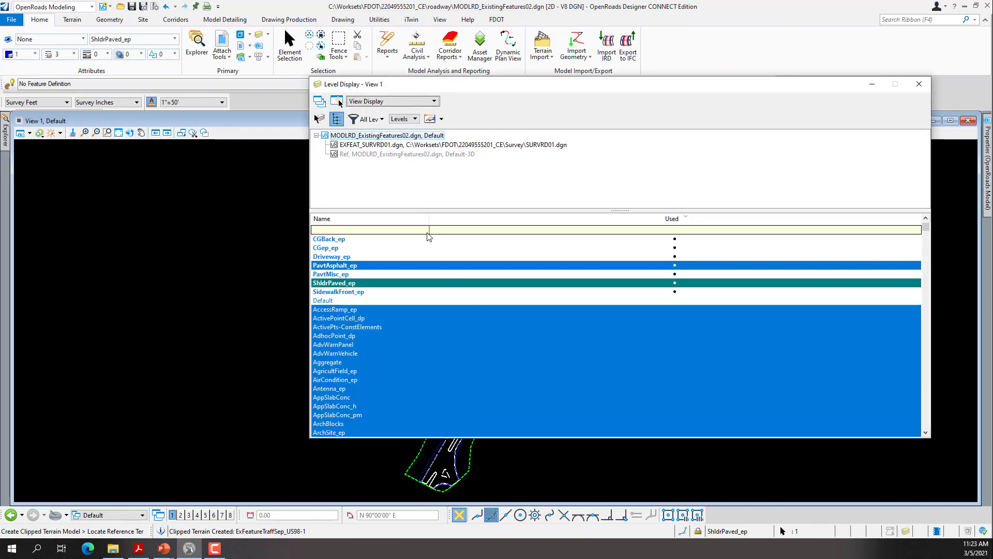
{"action": "right_click", "coordinate": [388, 154]}
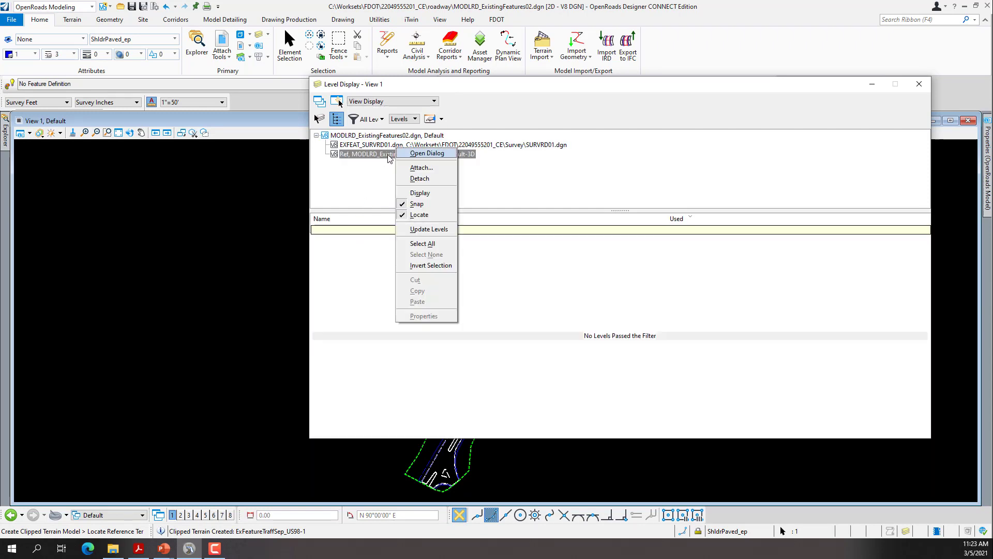
{"action": "left_click", "coordinate": [404, 194]}
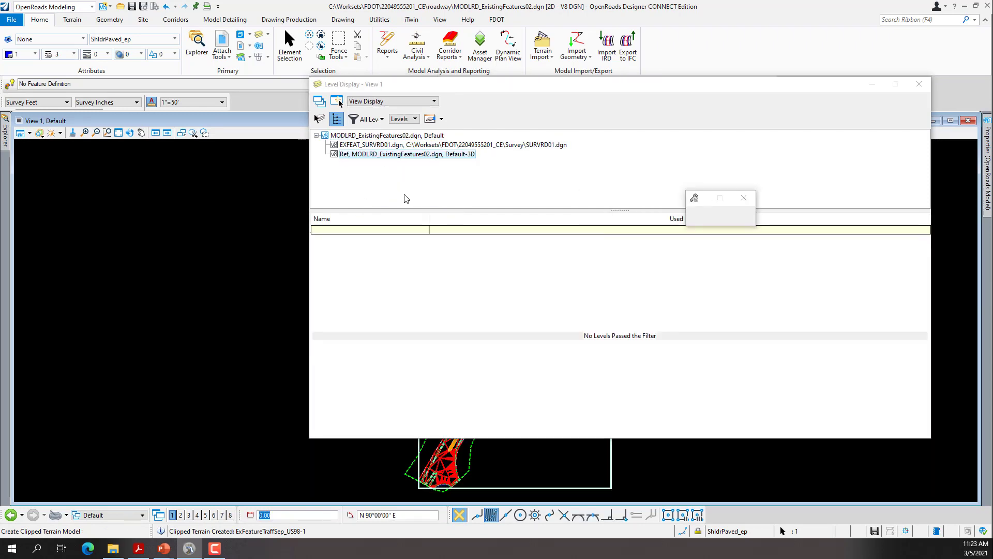
{"action": "left_click", "coordinate": [919, 83]}
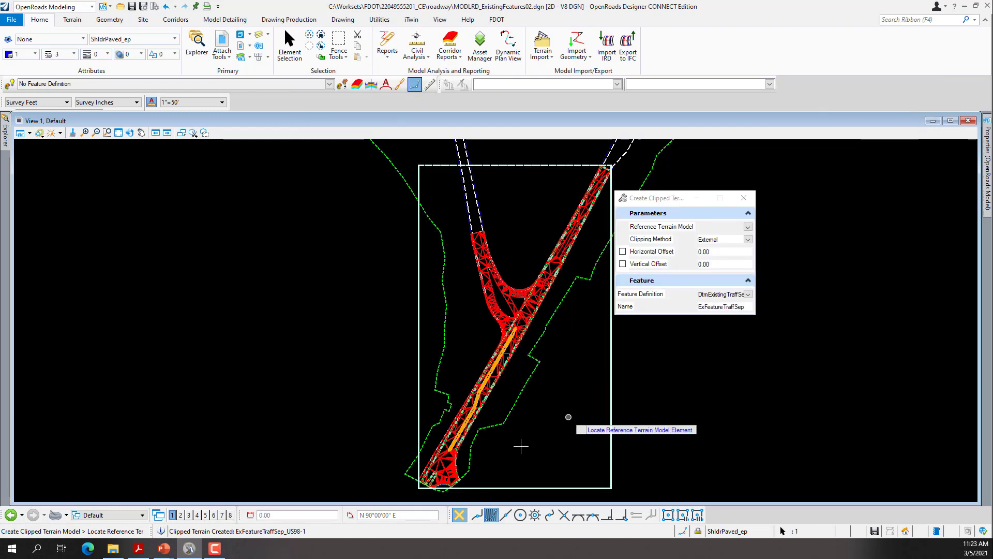
Arrange the workspace as two views, Plan/3D, and show the clipped terrain models in the 3D view.
{"action": "scroll", "coordinate": [500, 367], "scroll_direction": "up", "scroll_amount": 4}
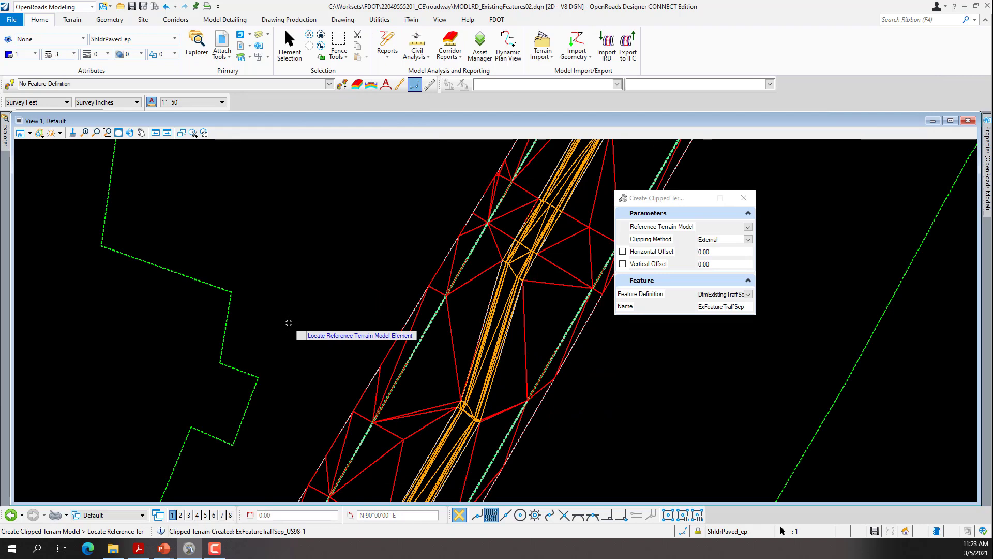
{"action": "right_click", "coordinate": [291, 311]}
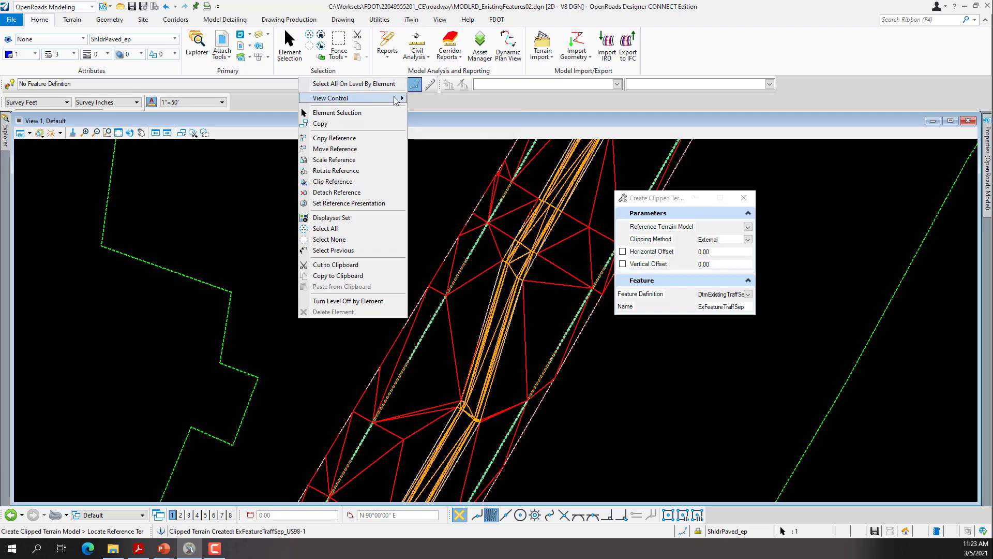
{"action": "mouse_move", "coordinate": [398, 99]}
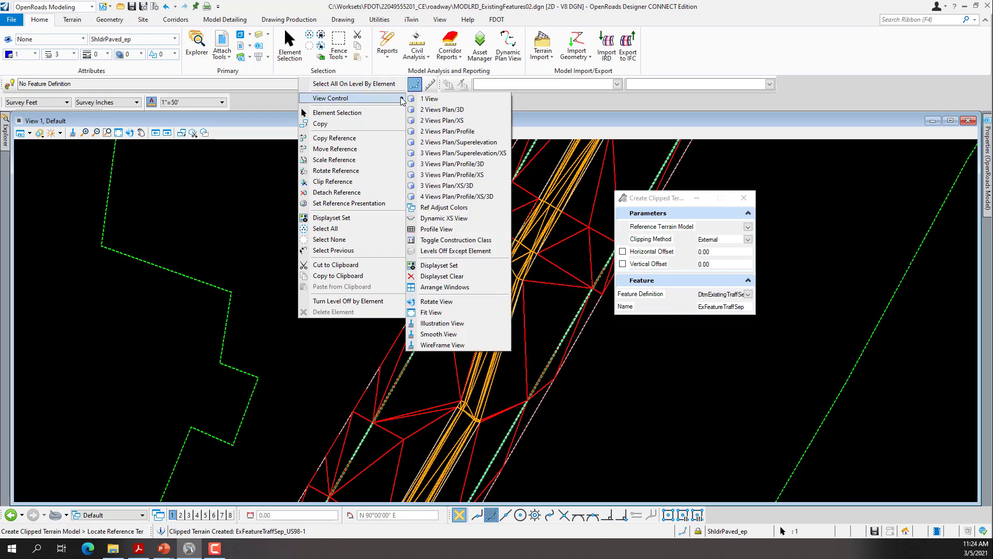
{"action": "left_click", "coordinate": [446, 110]}
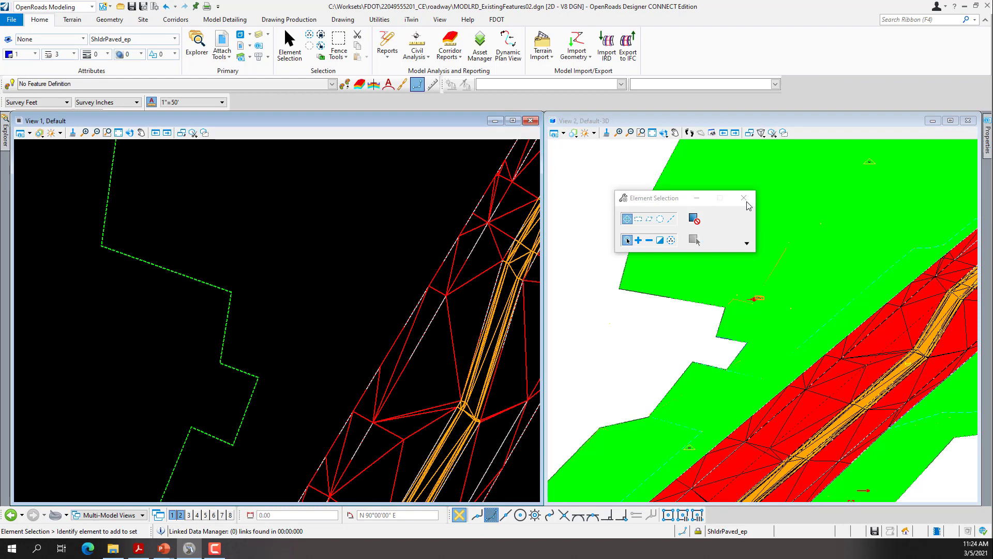
{"action": "scroll", "coordinate": [623, 262], "scroll_direction": "down", "scroll_amount": 5}
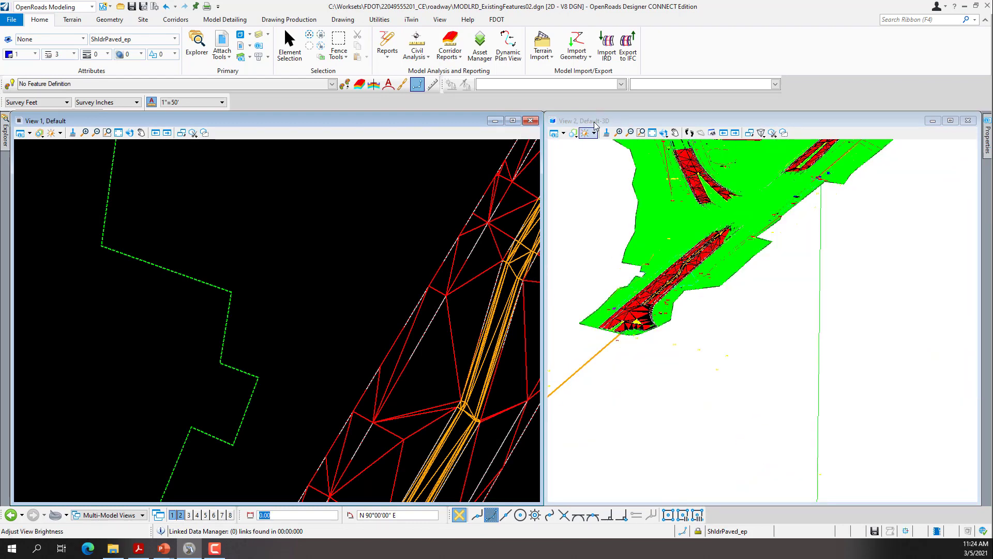
Turn off all SURVRD01.dgn reference levels except DTM_ep and DTM_ex in the 3D view, and inspect the end of the clipped traffic separator terrain.
{"action": "left_click", "coordinate": [626, 124]}
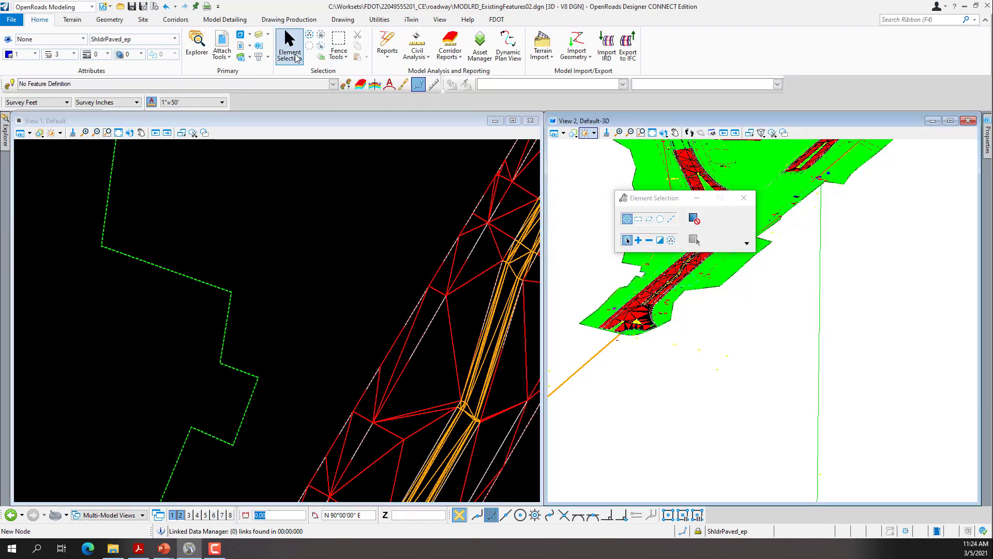
{"action": "left_click", "coordinate": [261, 37]}
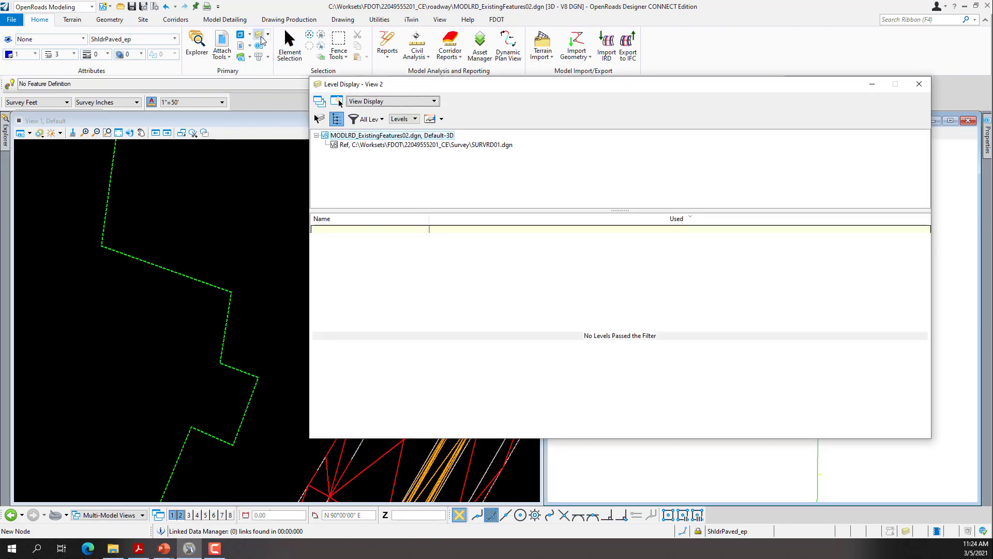
{"action": "left_click", "coordinate": [380, 146]}
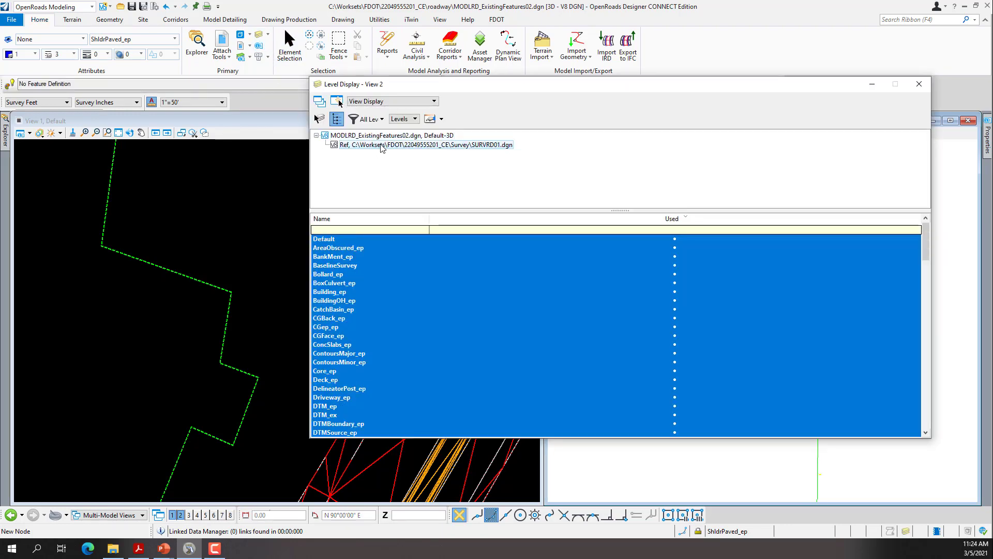
{"action": "right_click", "coordinate": [404, 304]}
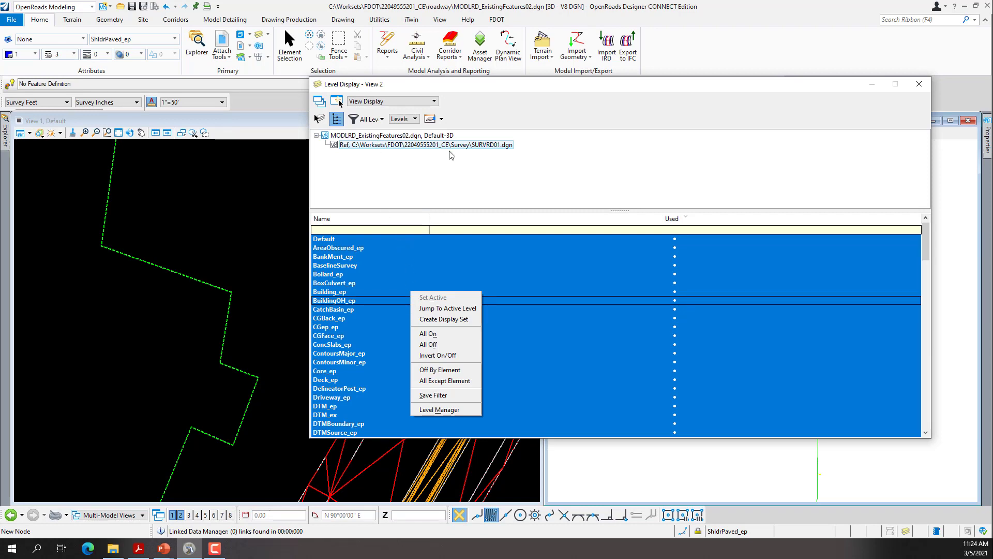
{"action": "left_click", "coordinate": [435, 355]}
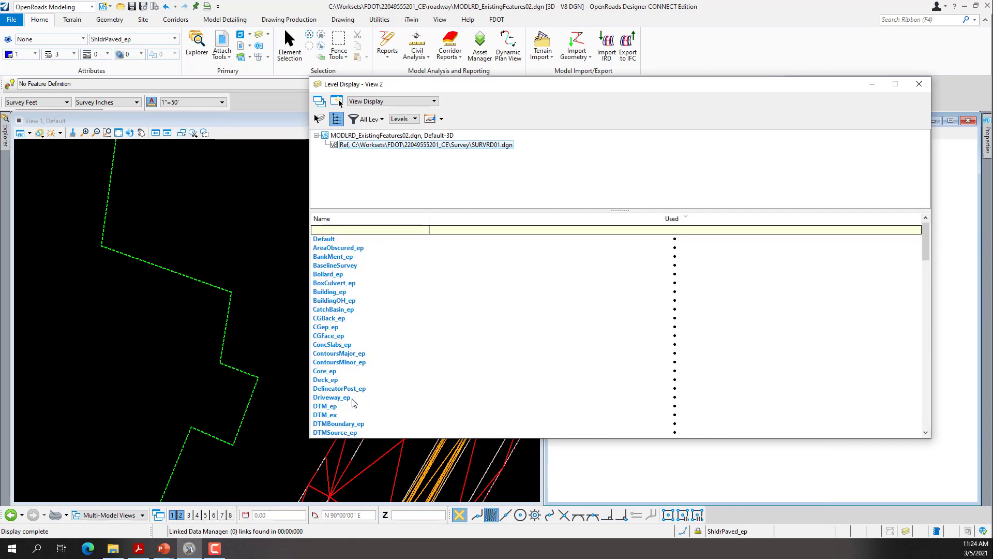
{"action": "left_click", "coordinate": [331, 408]}
{"action": "left_click", "coordinate": [331, 415]}
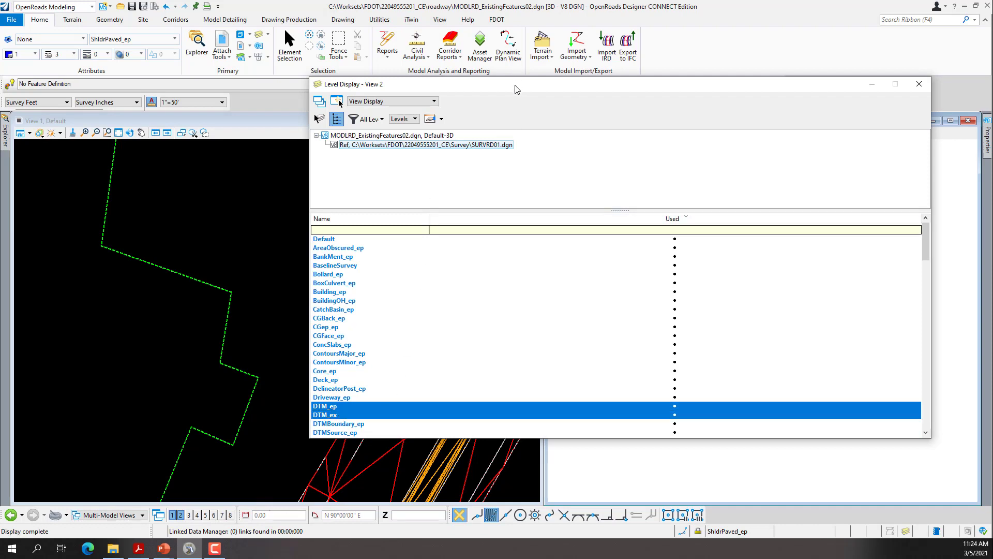
{"action": "left_click_drag", "start_coordinate": [516, 89], "coordinate": [287, 152]}
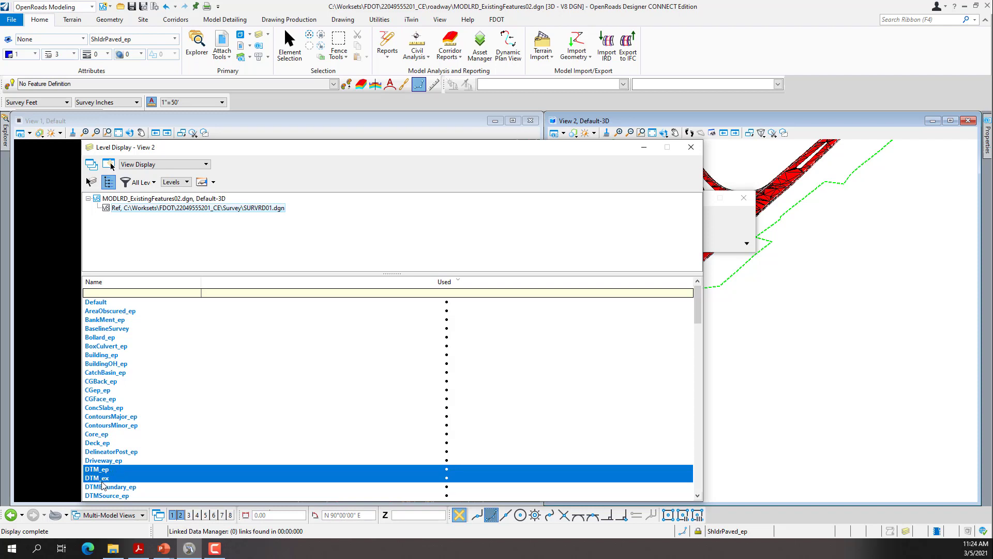
{"action": "left_click", "coordinate": [691, 147]}
{"action": "left_click_drag", "start_coordinate": [660, 198], "coordinate": [789, 433]}
{"action": "scroll", "coordinate": [618, 325], "scroll_direction": "up", "scroll_amount": 5}
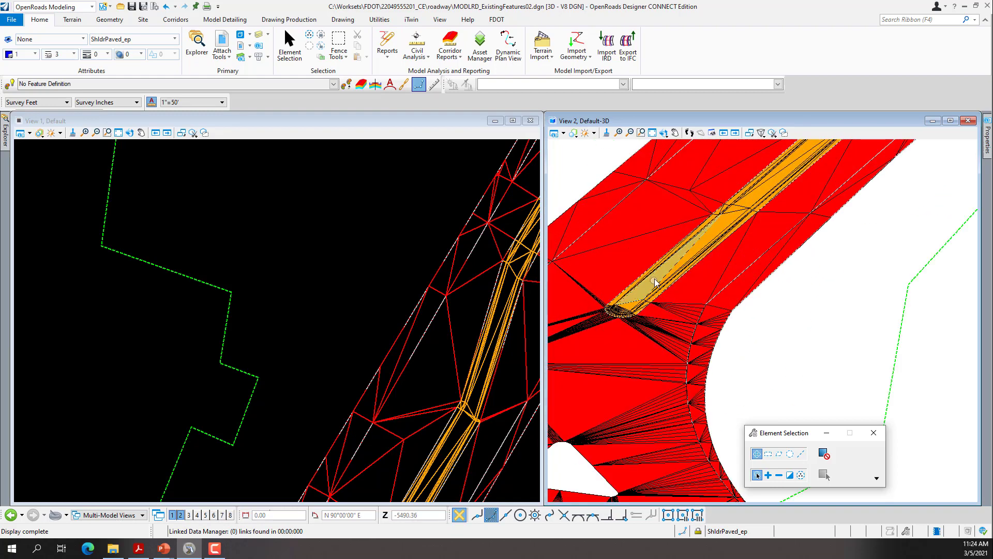
{"action": "mouse_move", "coordinate": [654, 290]}
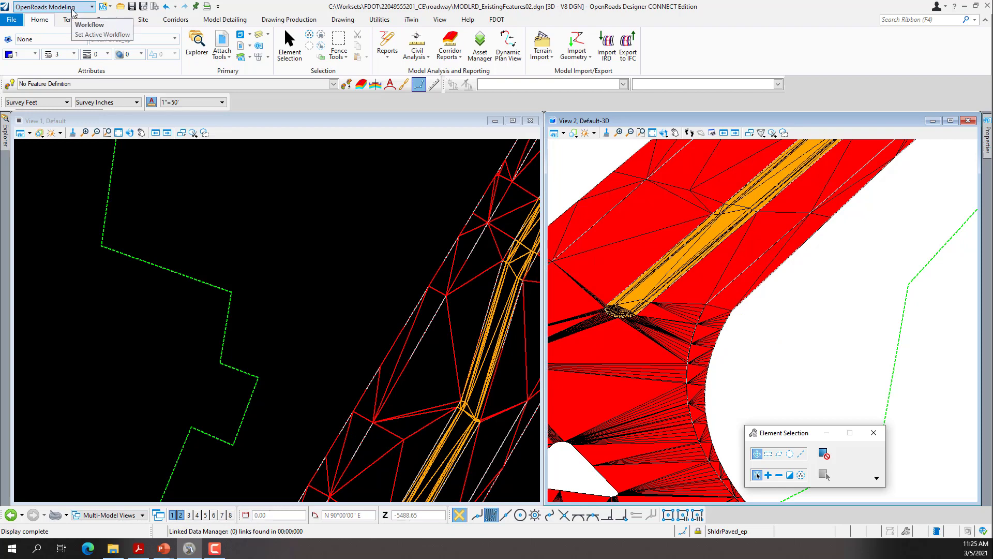
Open the corridor template library for creating templates, widen its tree, and list the Existing Feature Templates.
{"action": "left_click", "coordinate": [173, 20]}
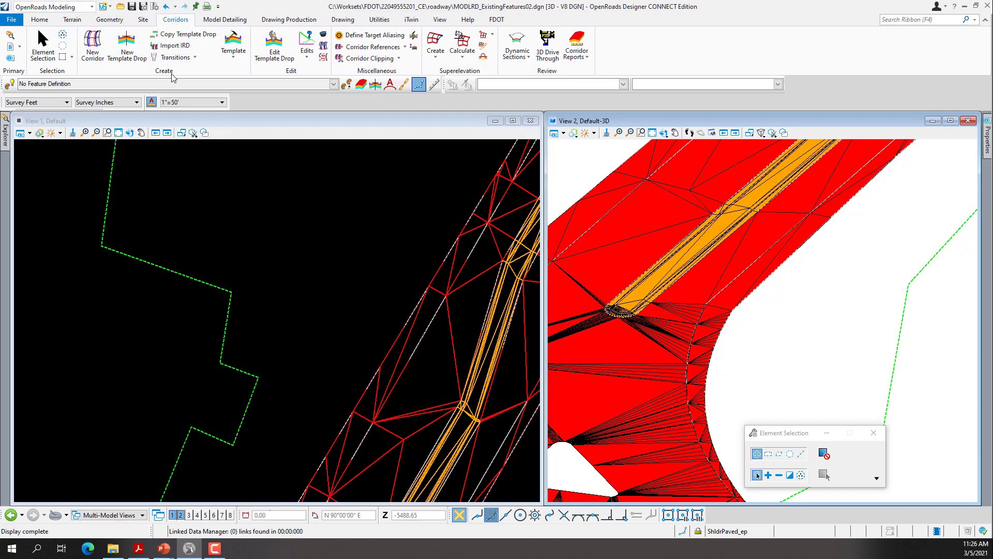
{"action": "left_click", "coordinate": [233, 60]}
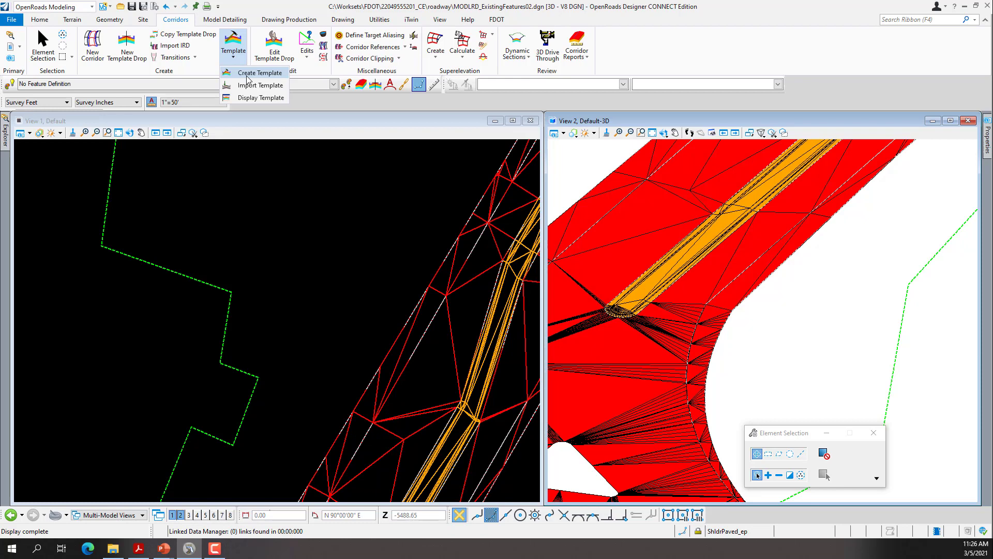
{"action": "left_click", "coordinate": [247, 76]}
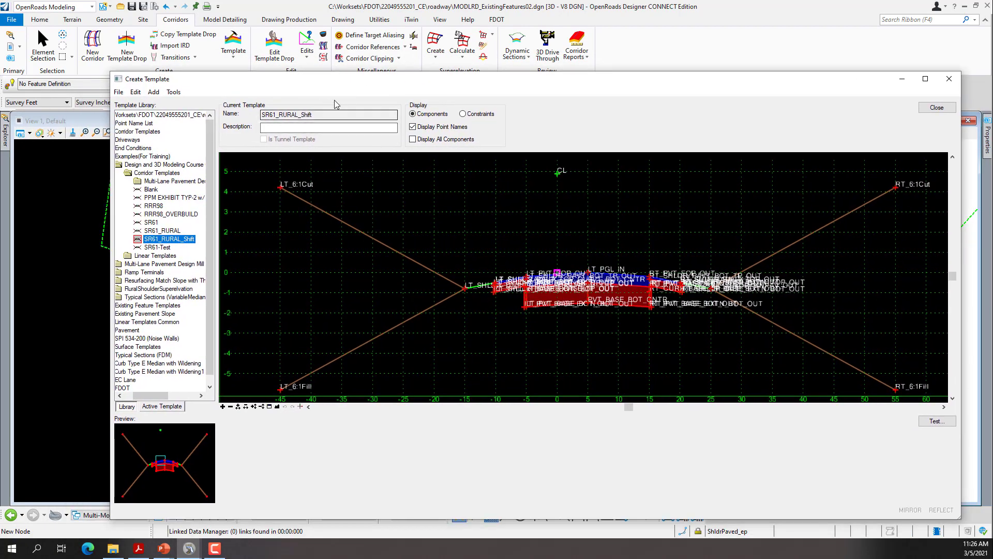
{"action": "left_click_drag", "start_coordinate": [215, 200], "coordinate": [333, 197]}
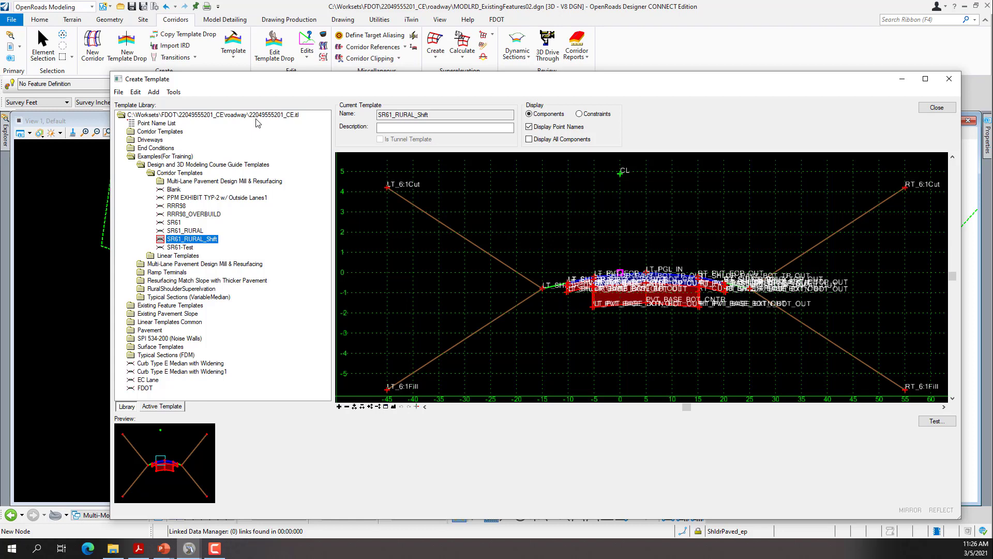
{"action": "double_click", "coordinate": [146, 156]}
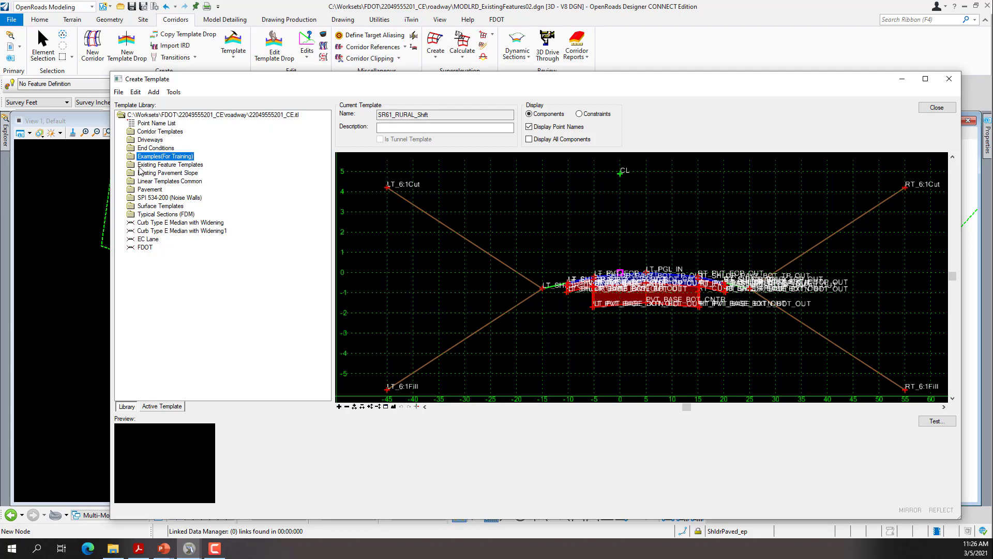
{"action": "double_click", "coordinate": [134, 165]}
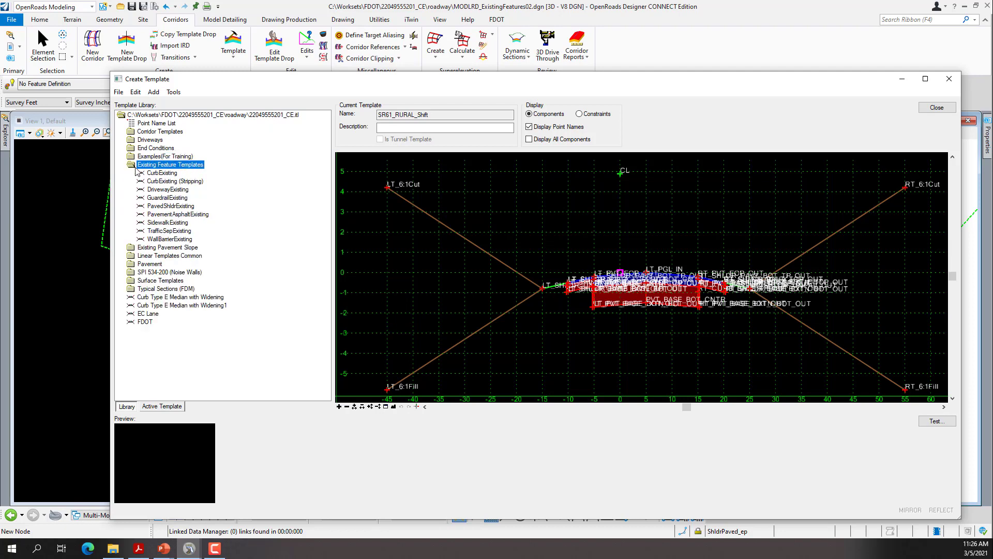
Preview the existing feature templates for curb, driveway, paved shoulder, asphalt pavement, sidewalk, traffic separator and wall barrier, and close the template library.
{"action": "left_click", "coordinate": [165, 173]}
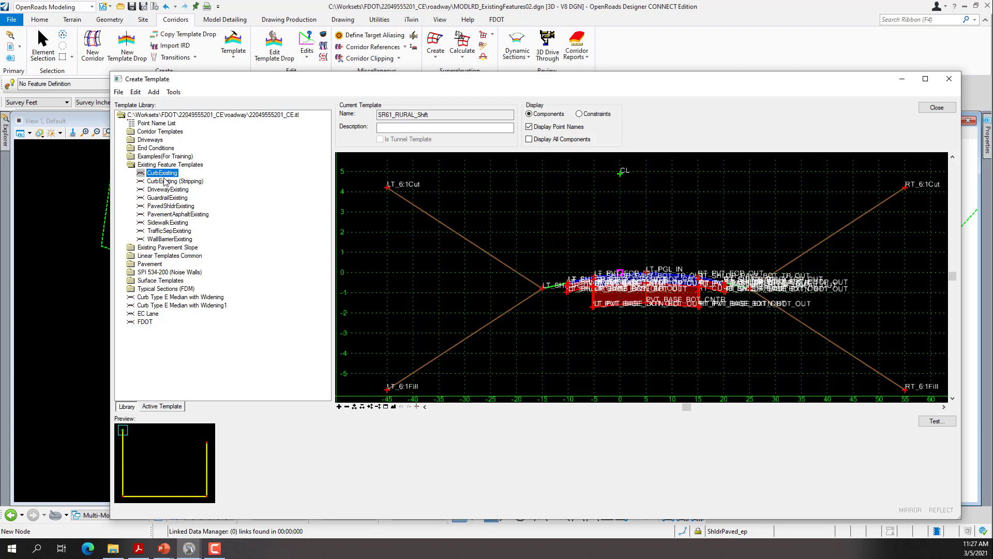
{"action": "left_click", "coordinate": [166, 183]}
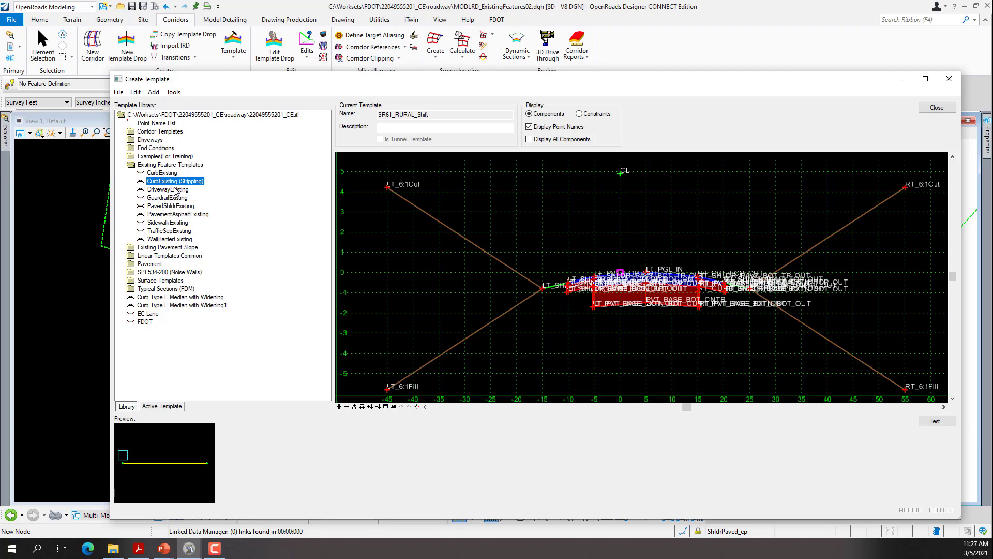
{"action": "left_click", "coordinate": [176, 191]}
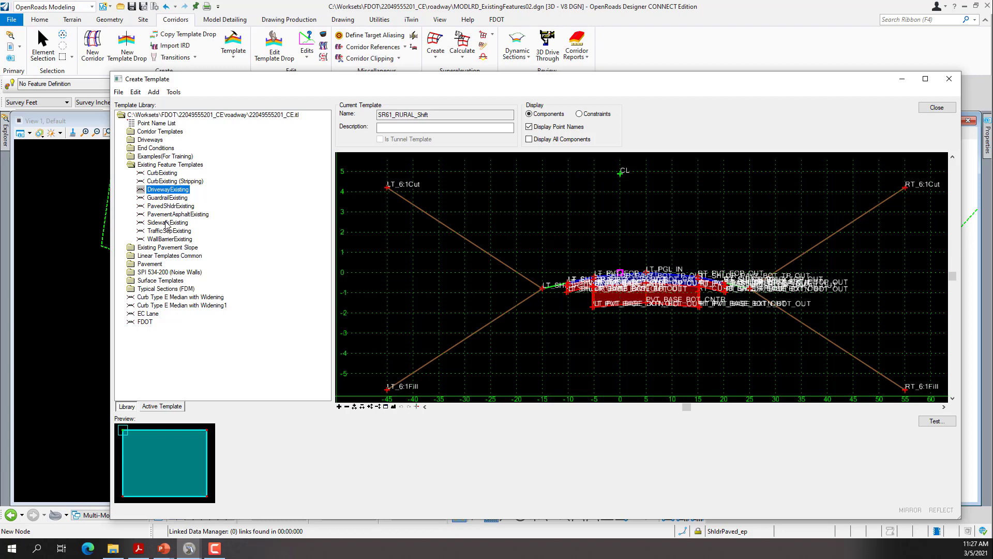
{"action": "left_click", "coordinate": [175, 207]}
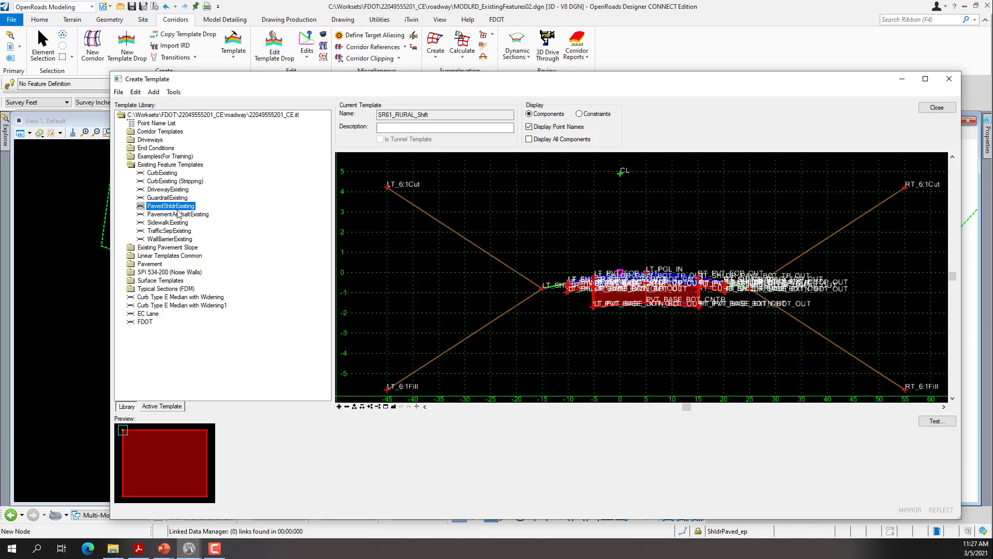
{"action": "left_click", "coordinate": [180, 215]}
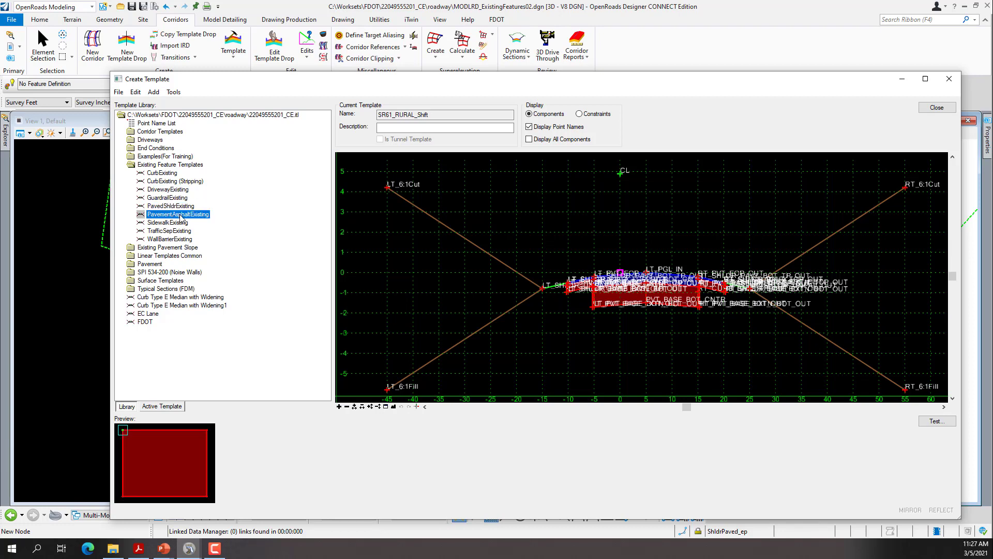
{"action": "left_click", "coordinate": [182, 223]}
{"action": "left_click", "coordinate": [186, 231]}
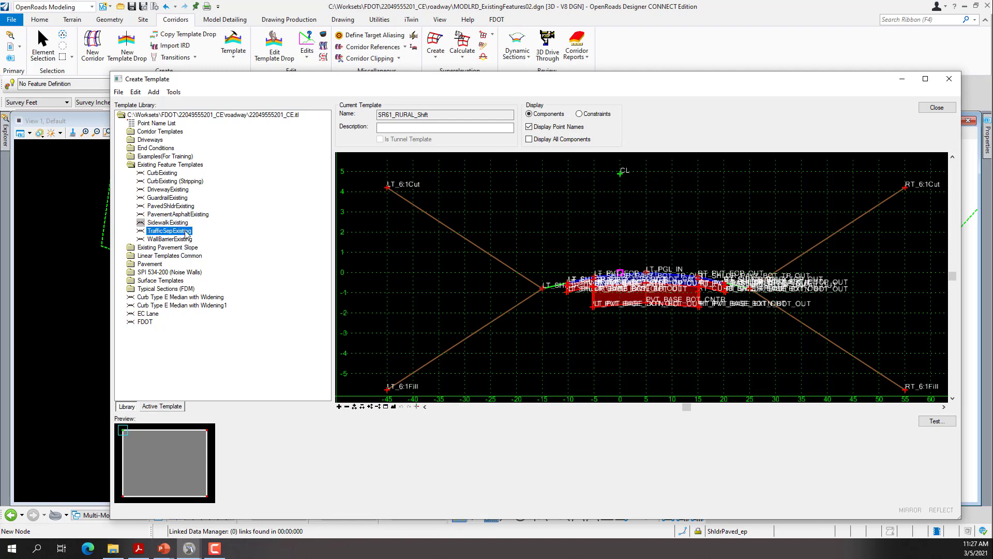
{"action": "left_click", "coordinate": [178, 240]}
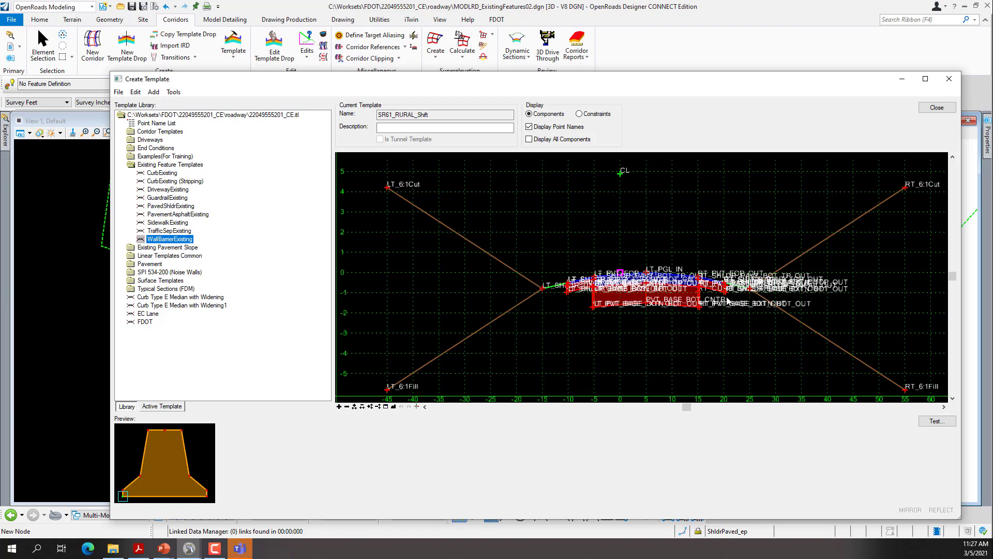
{"action": "mouse_move", "coordinate": [727, 300]}
{"action": "left_click", "coordinate": [937, 108]}
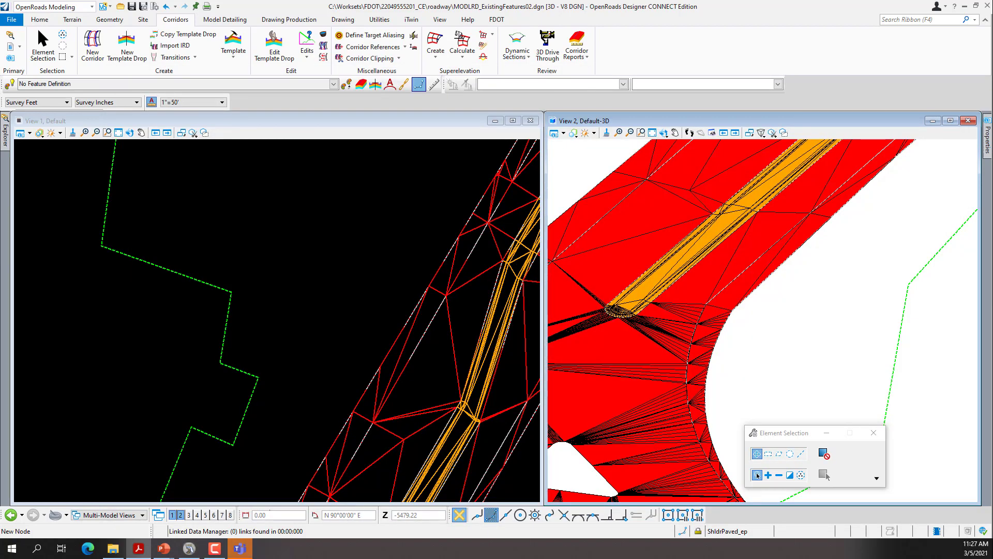
Reopen the template library, display the PavementAsphaltExisting template from Existing Feature Templates to examine its component and points, and close the library.
{"action": "left_click", "coordinate": [231, 61]}
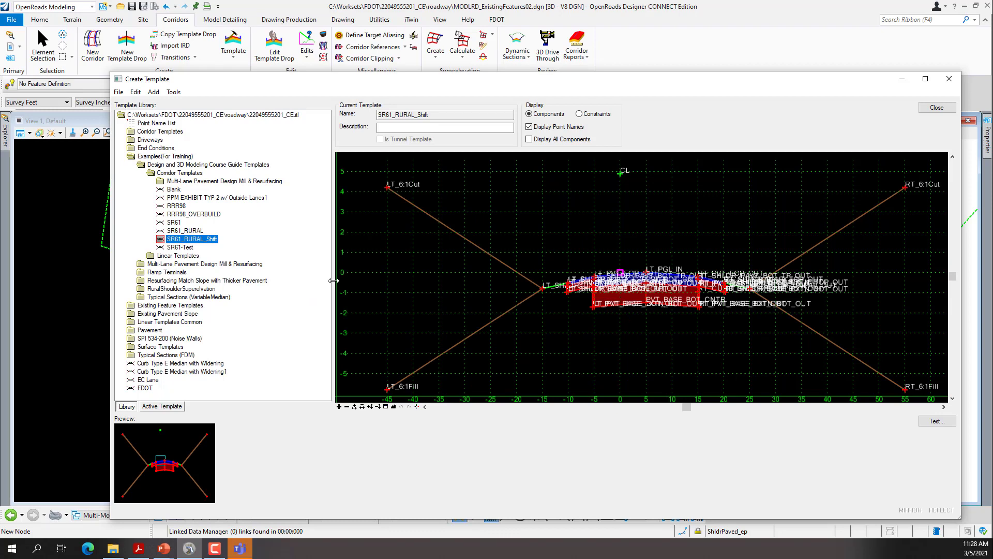
{"action": "double_click", "coordinate": [132, 156]}
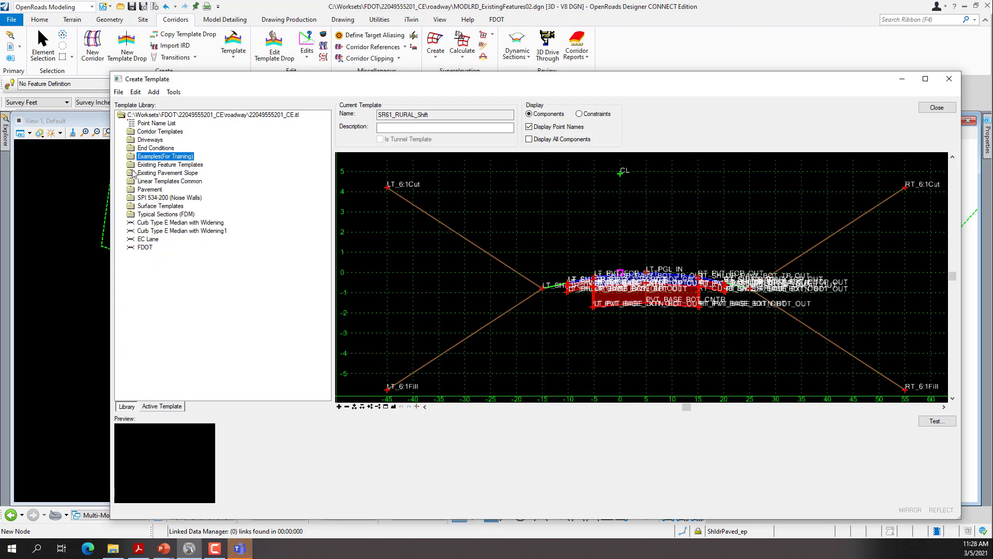
{"action": "double_click", "coordinate": [132, 165]}
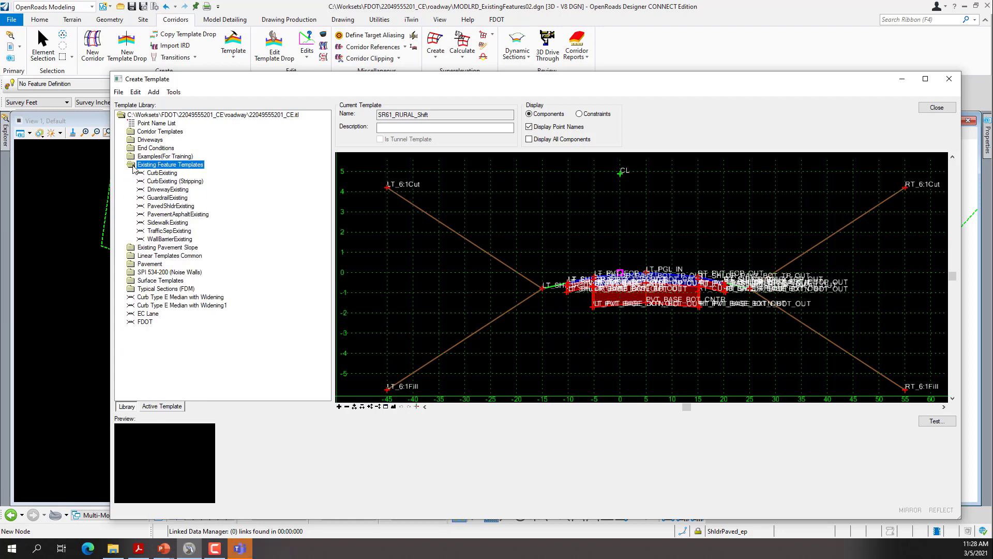
{"action": "left_click", "coordinate": [171, 215]}
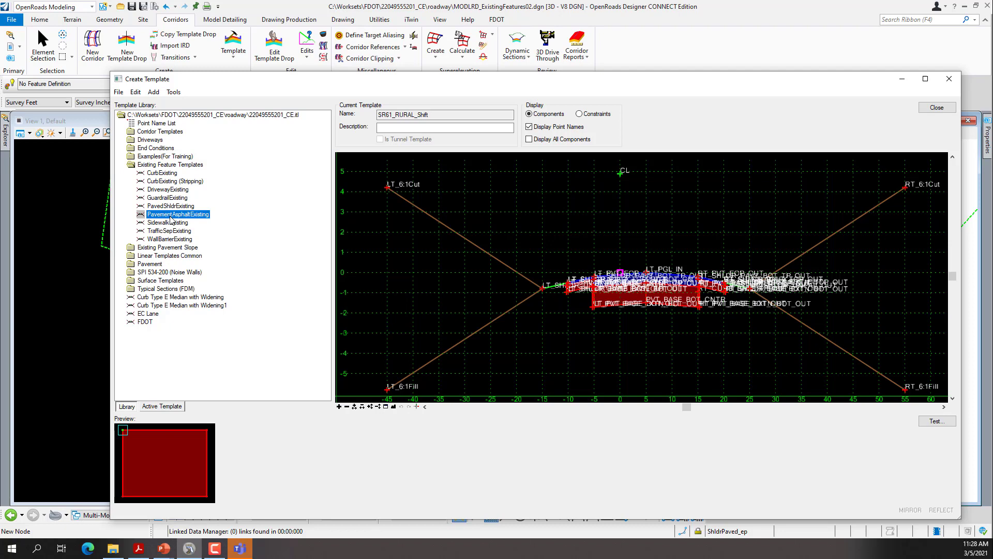
{"action": "double_click", "coordinate": [171, 218]}
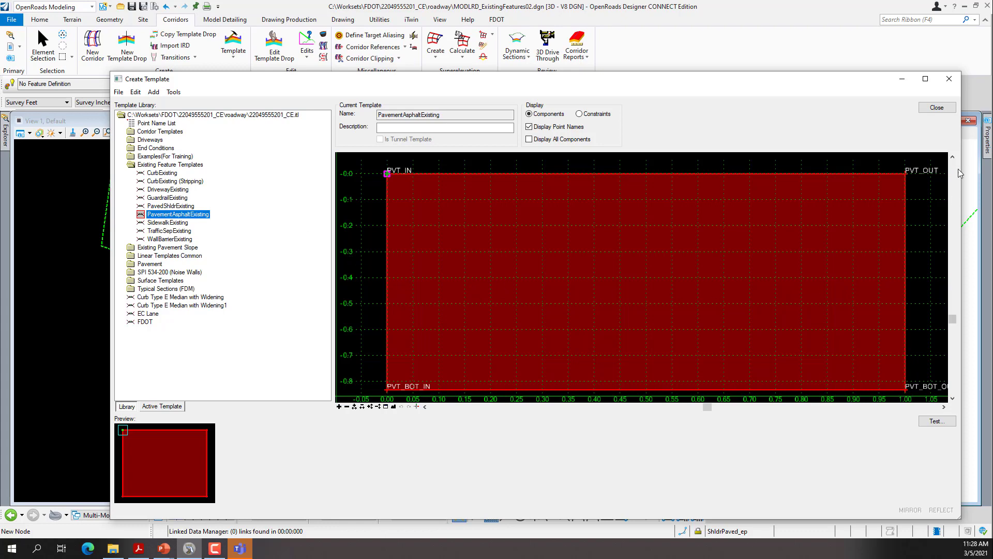
{"action": "left_click", "coordinate": [935, 108]}
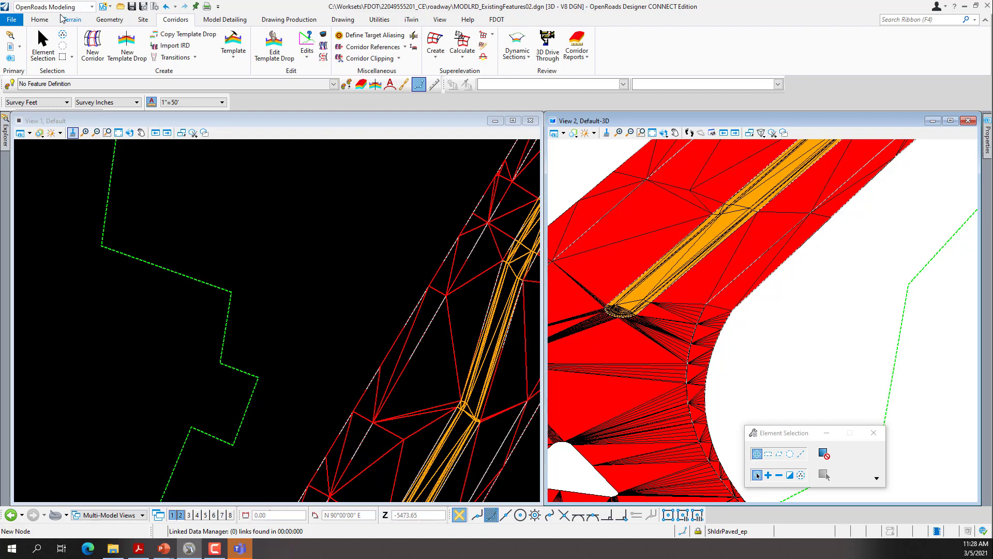
Start Apply Surface Template with the PavementAsphaltExisting template from Existing Feature Templates and the Enable Linear Features feature definition.
{"action": "left_click", "coordinate": [231, 21]}
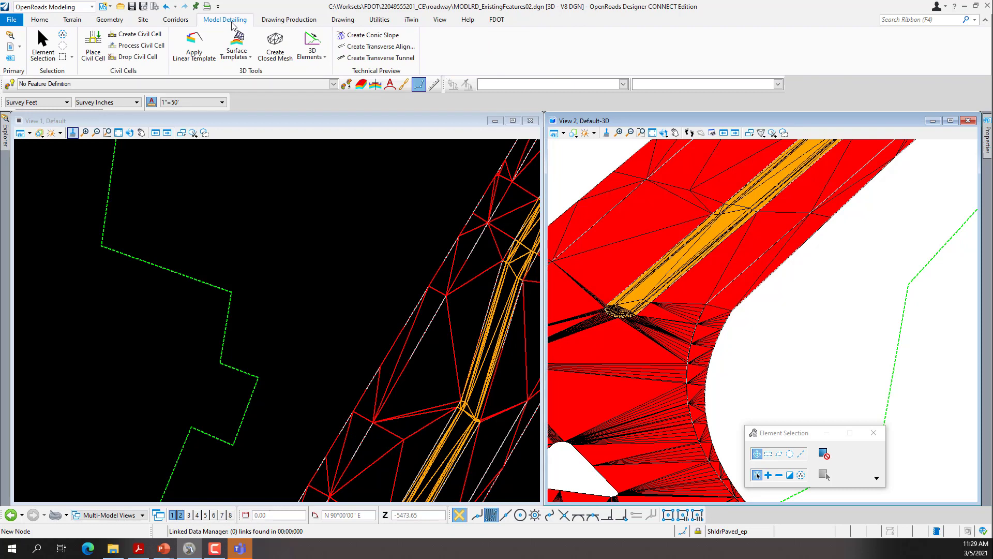
{"action": "left_click", "coordinate": [250, 60]}
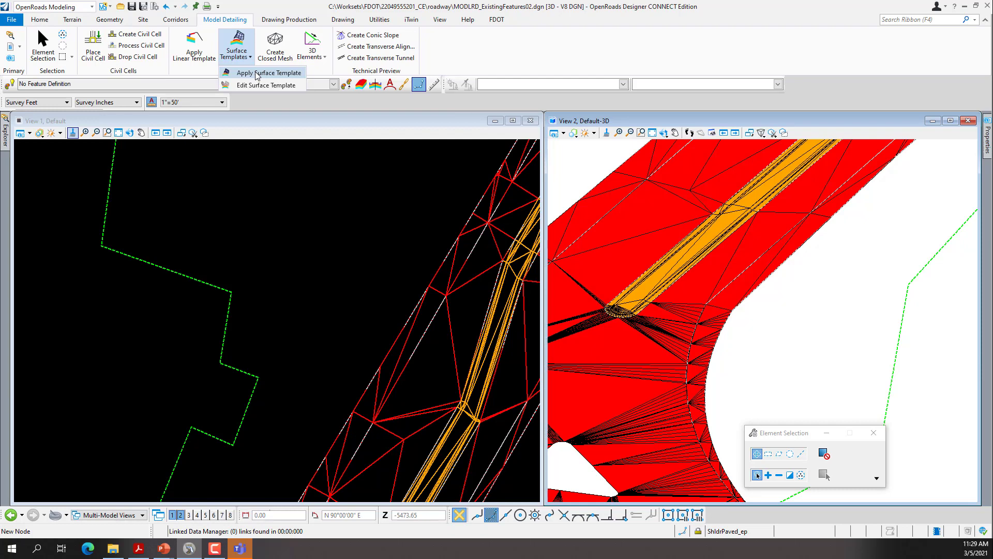
{"action": "left_click", "coordinate": [257, 75]}
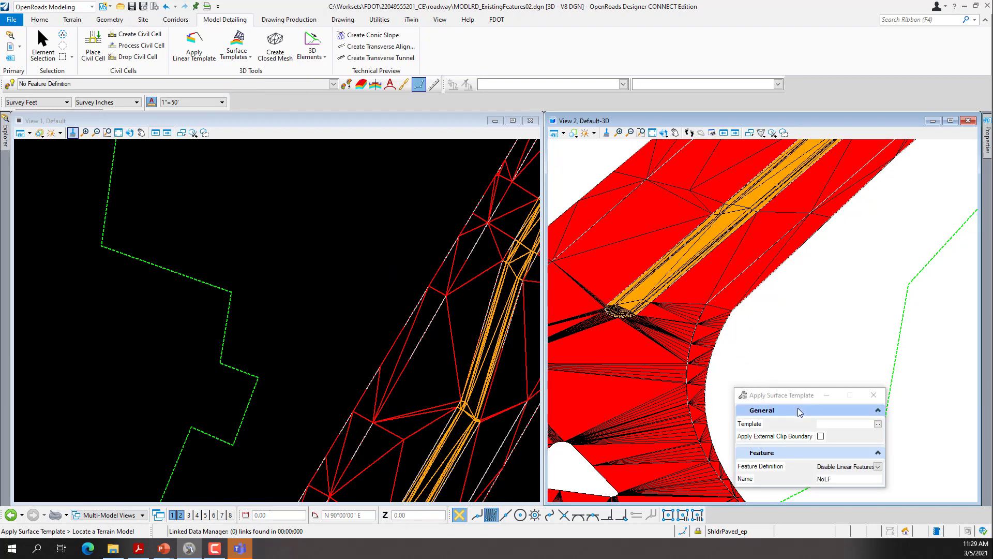
{"action": "left_click_drag", "start_coordinate": [795, 396], "coordinate": [407, 210]}
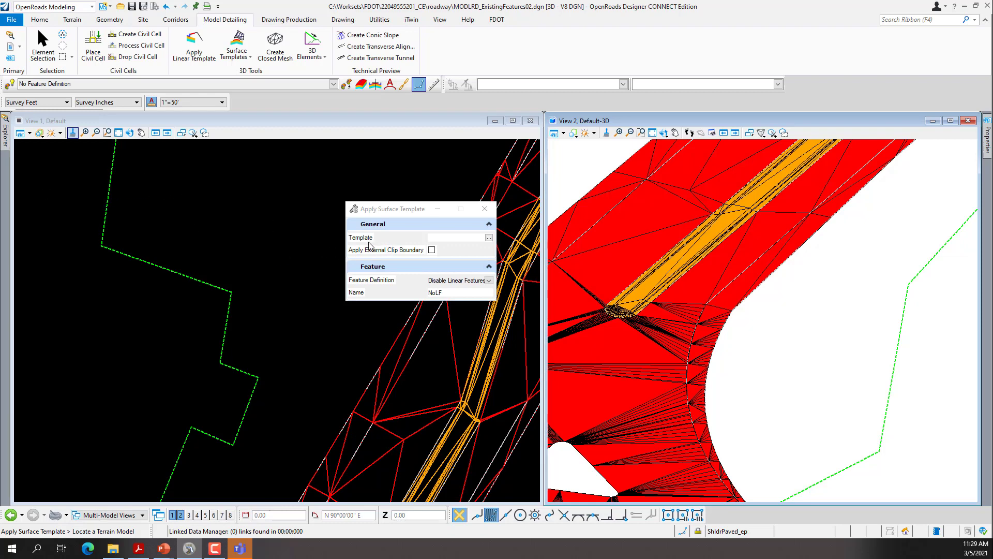
{"action": "left_click", "coordinate": [489, 238]}
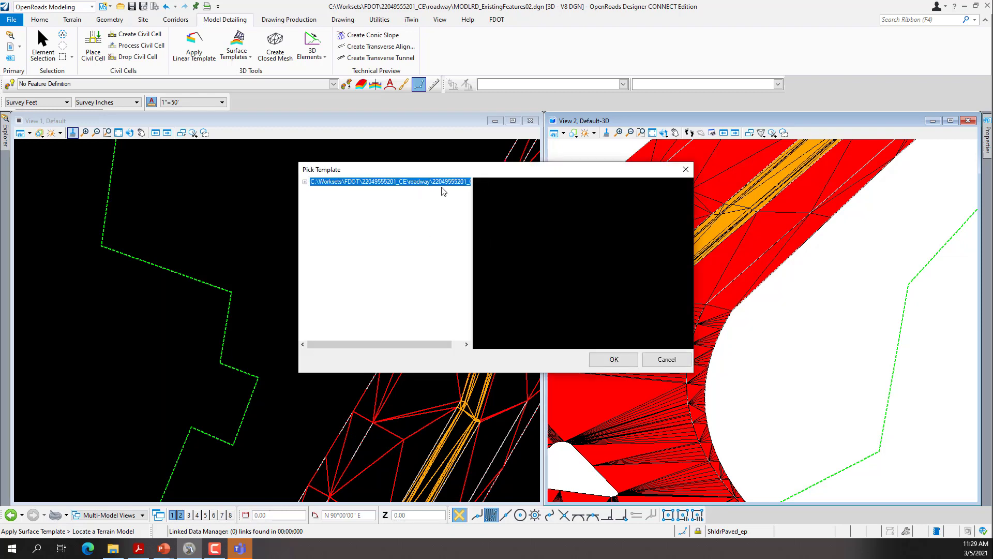
{"action": "left_click", "coordinate": [305, 183]}
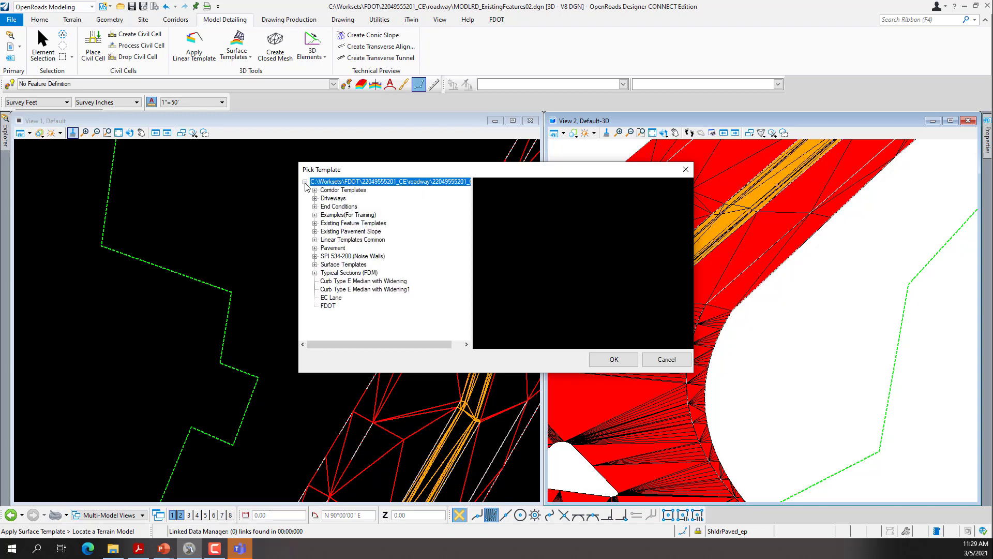
{"action": "left_click", "coordinate": [314, 223]}
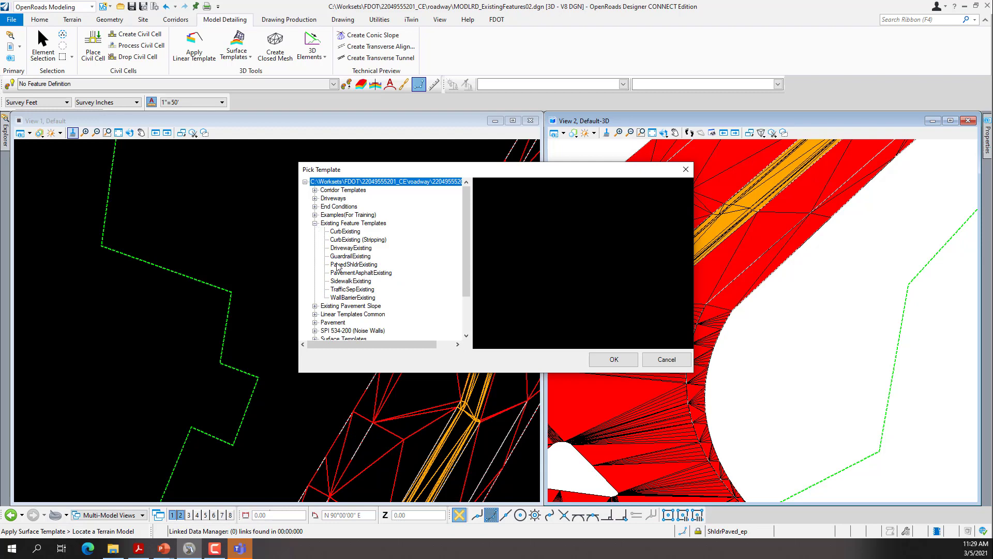
{"action": "left_click", "coordinate": [352, 275]}
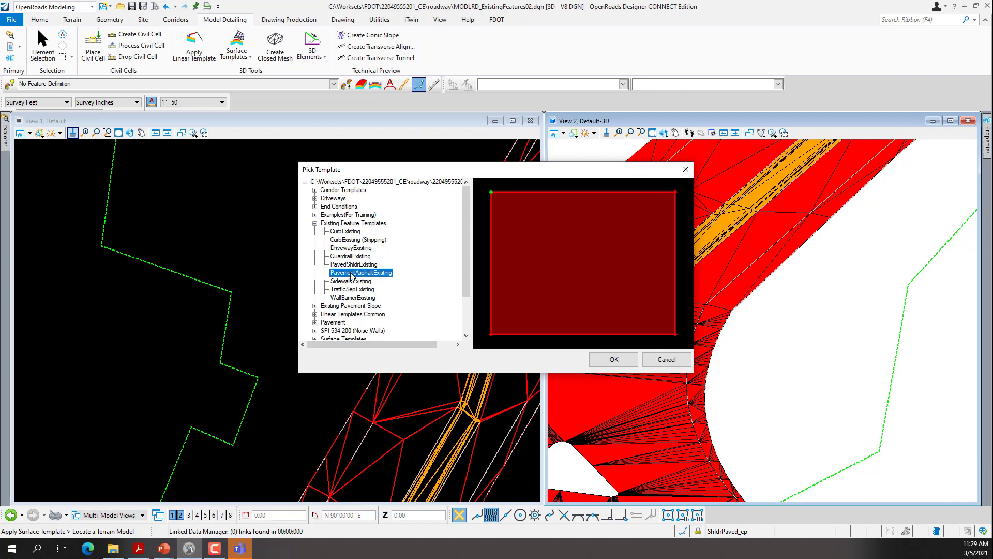
{"action": "left_click", "coordinate": [610, 361]}
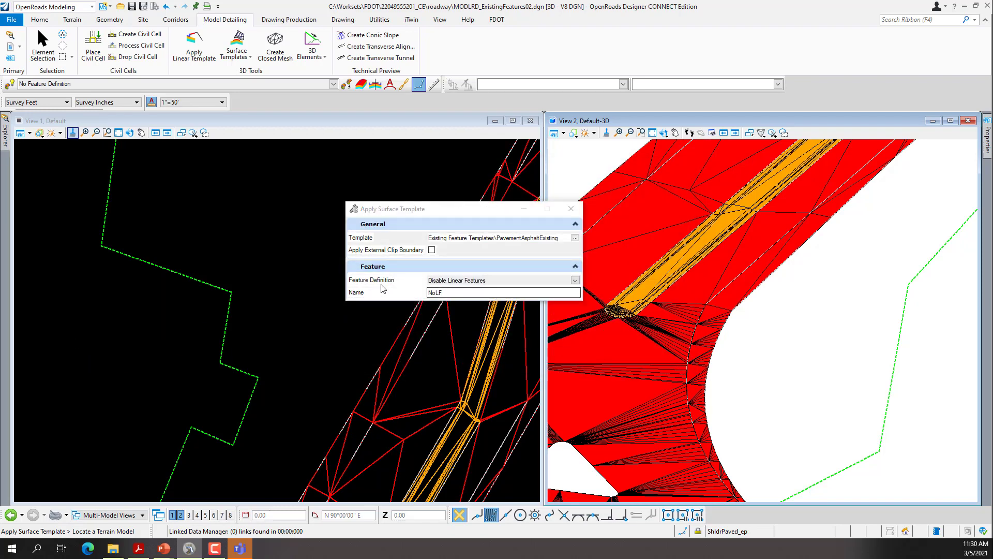
{"action": "left_click", "coordinate": [575, 281]}
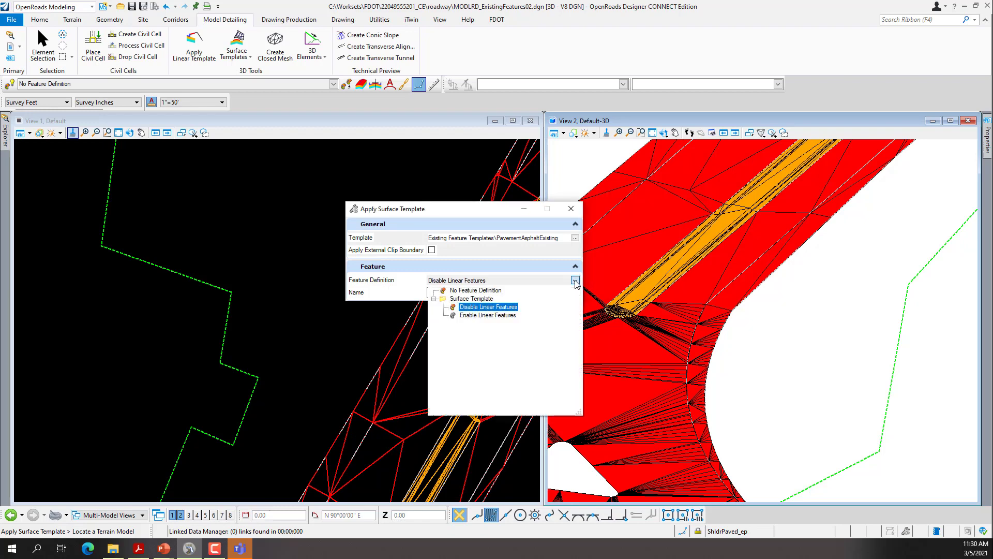
{"action": "left_click", "coordinate": [491, 316]}
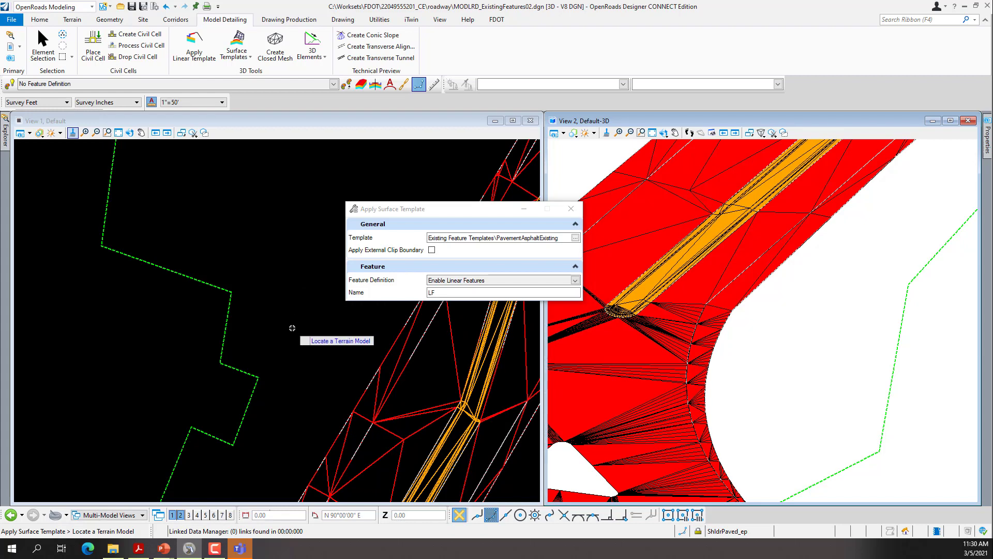
Apply the surface template, without an external clip boundary, to the existing pavement terrain around the triangular opening at the project's southern end.
{"action": "scroll", "coordinate": [872, 310], "scroll_direction": "down", "scroll_amount": 3}
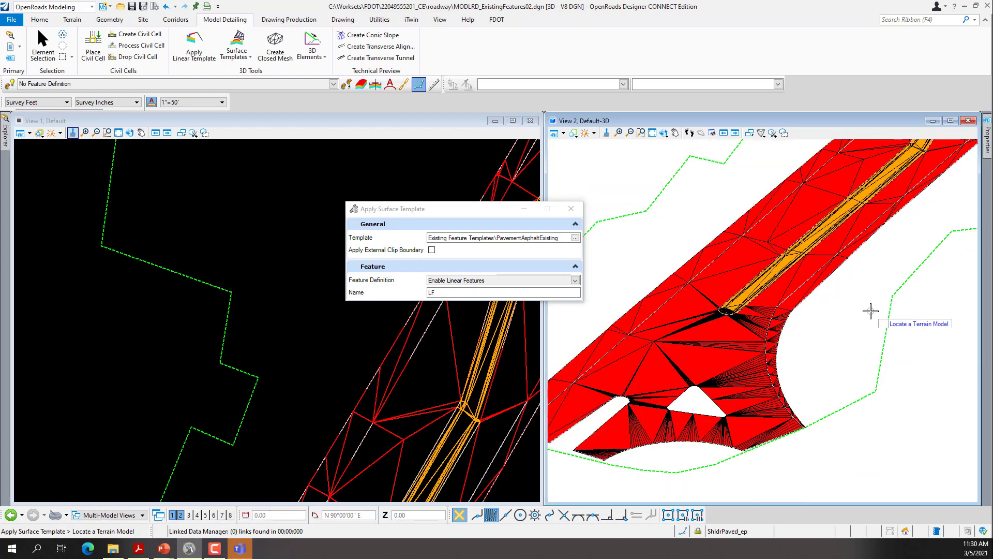
{"action": "scroll", "coordinate": [787, 375], "scroll_direction": "up", "scroll_amount": 2}
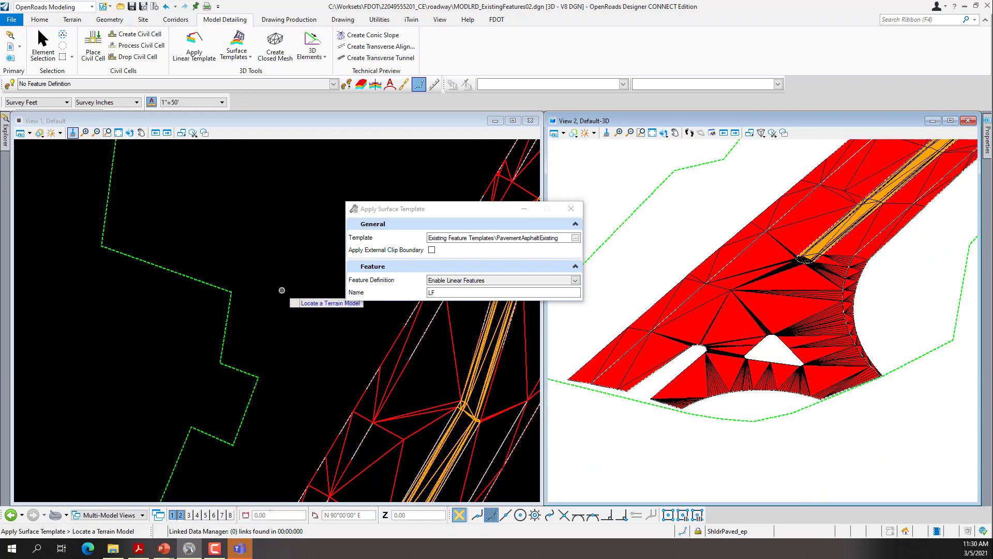
{"action": "scroll", "coordinate": [267, 287], "scroll_direction": "down", "scroll_amount": 3}
{"action": "mouse_move", "coordinate": [264, 288]}
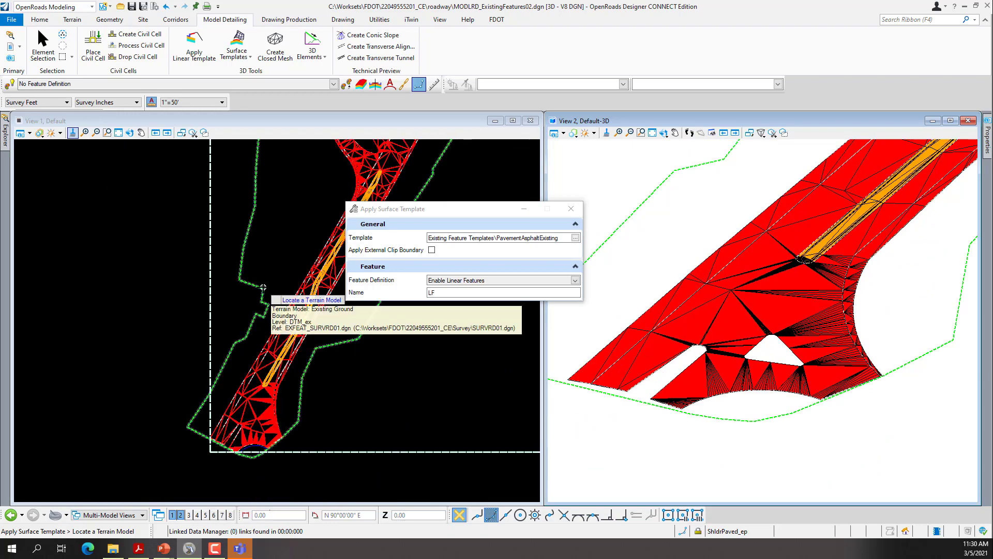
{"action": "left_click", "coordinate": [115, 121]}
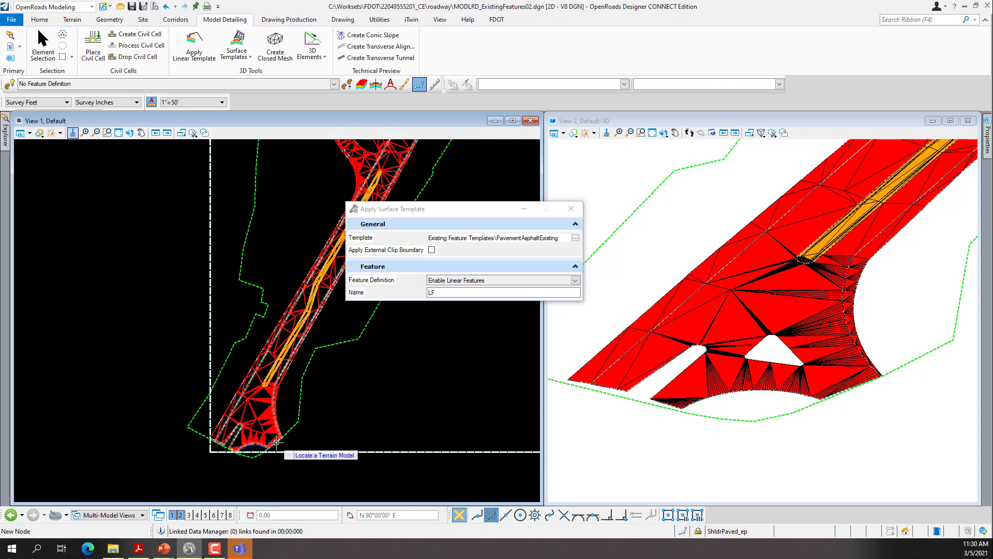
{"action": "scroll", "coordinate": [277, 427], "scroll_direction": "up", "scroll_amount": 5}
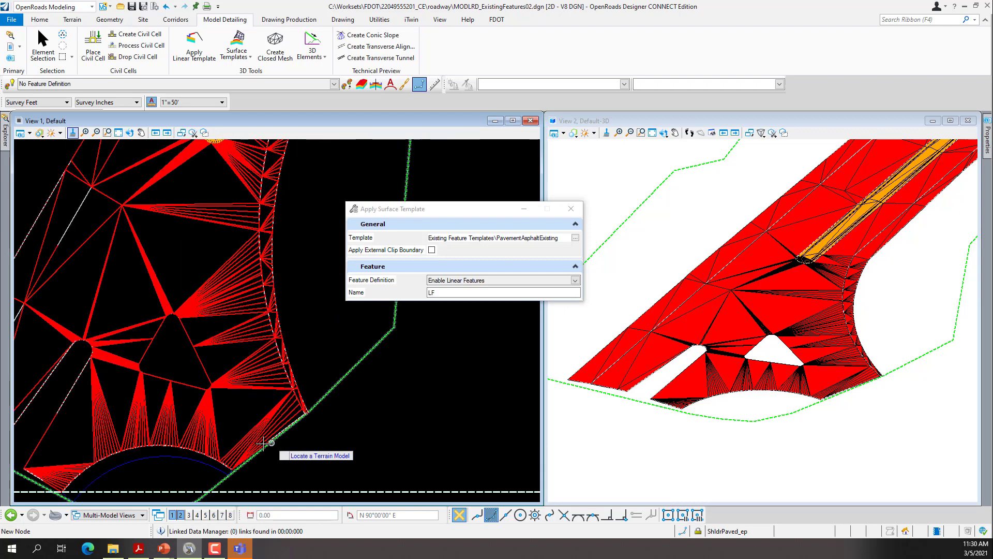
{"action": "left_click", "coordinate": [216, 447]}
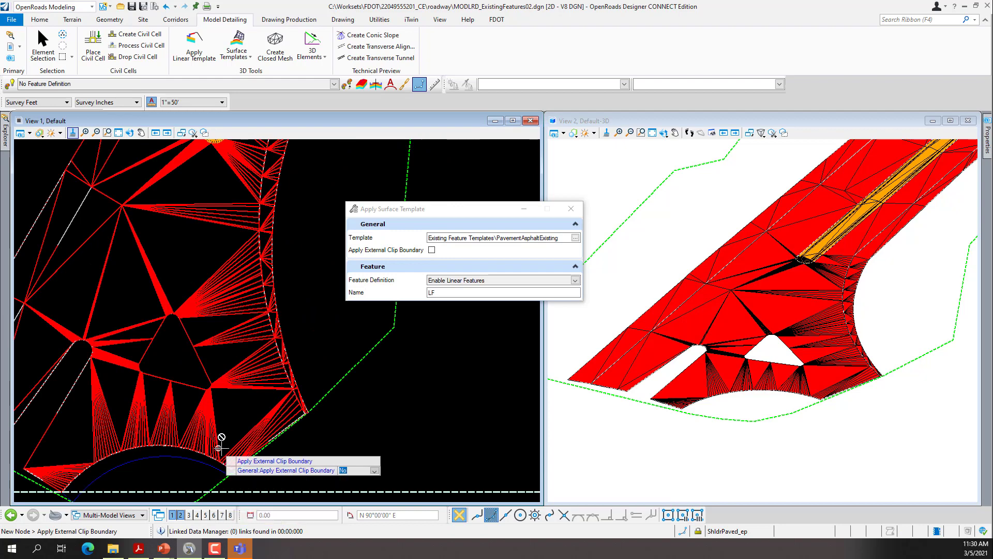
{"action": "left_click", "coordinate": [431, 391]}
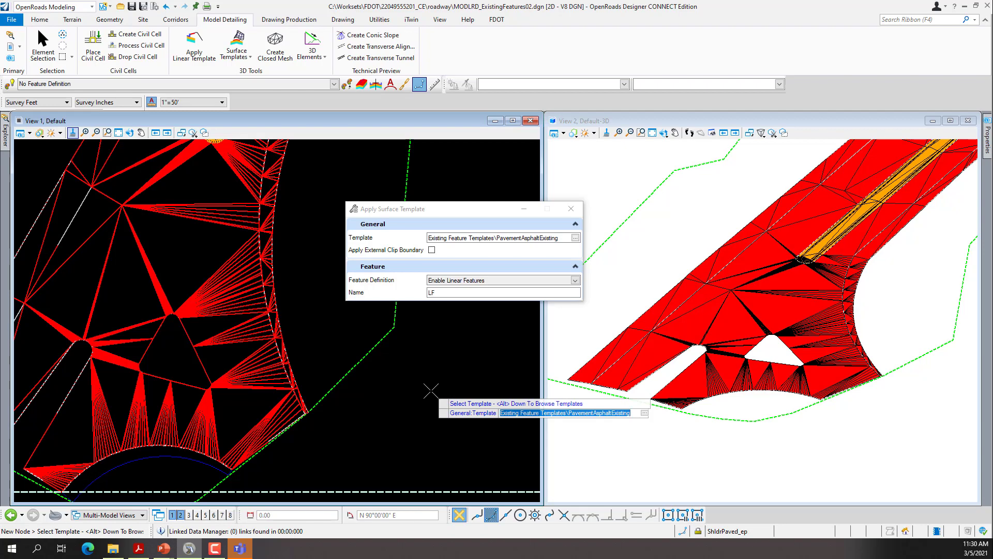
{"action": "left_click", "coordinate": [431, 390]}
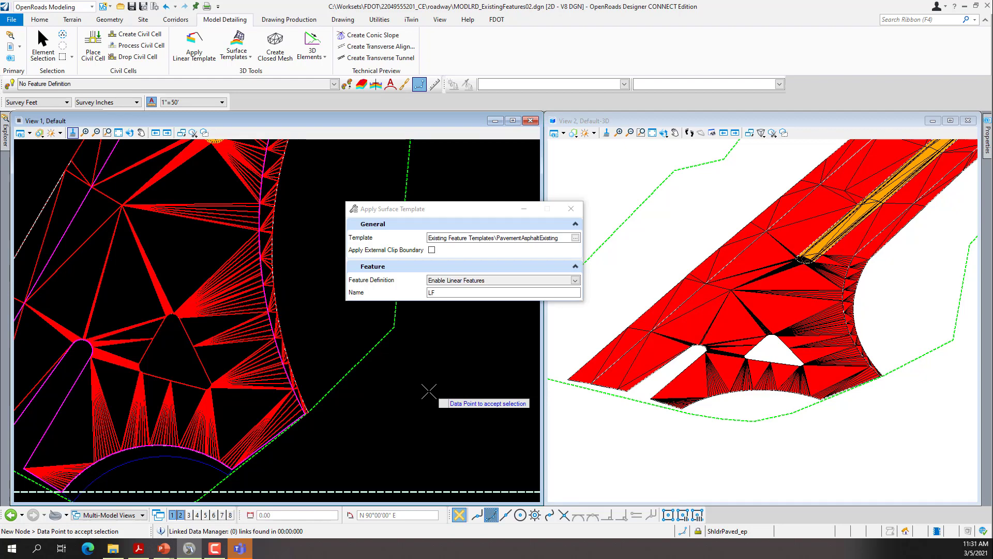
{"action": "left_click", "coordinate": [429, 396]}
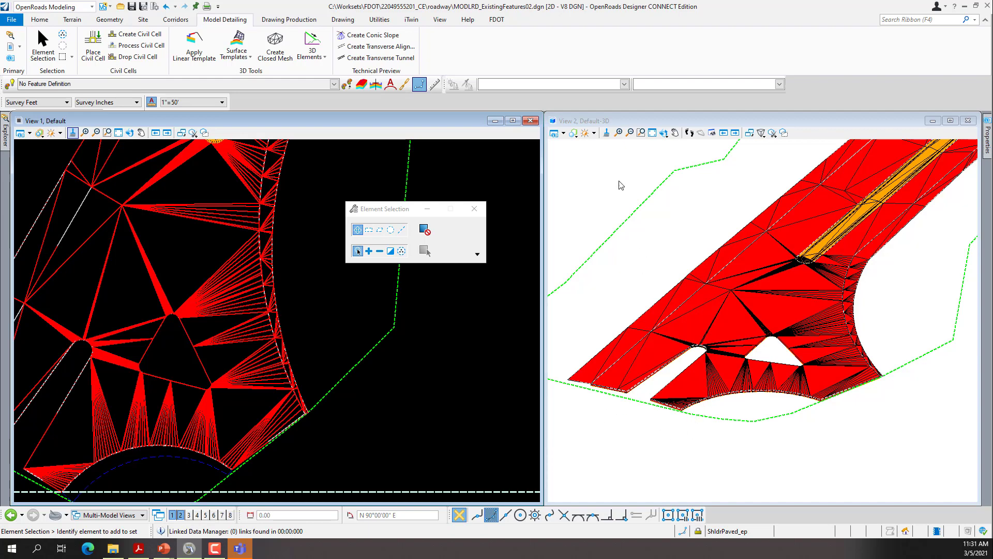
Inspect the templated pavement's edge thickness at the southern end in the 3D view, and look at the ramp junction.
{"action": "scroll", "coordinate": [580, 389], "scroll_direction": "up", "scroll_amount": 4}
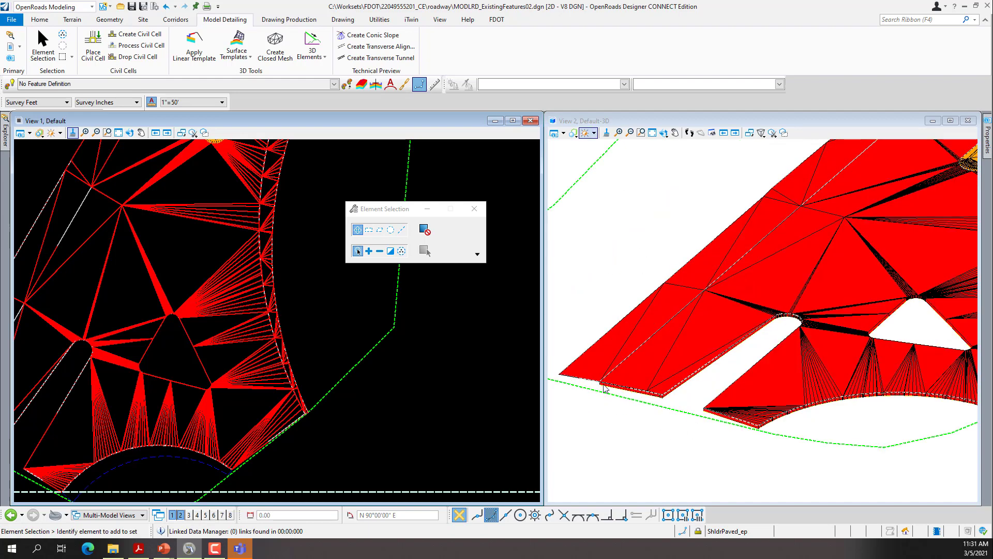
{"action": "scroll", "coordinate": [769, 424], "scroll_direction": "up", "scroll_amount": 1}
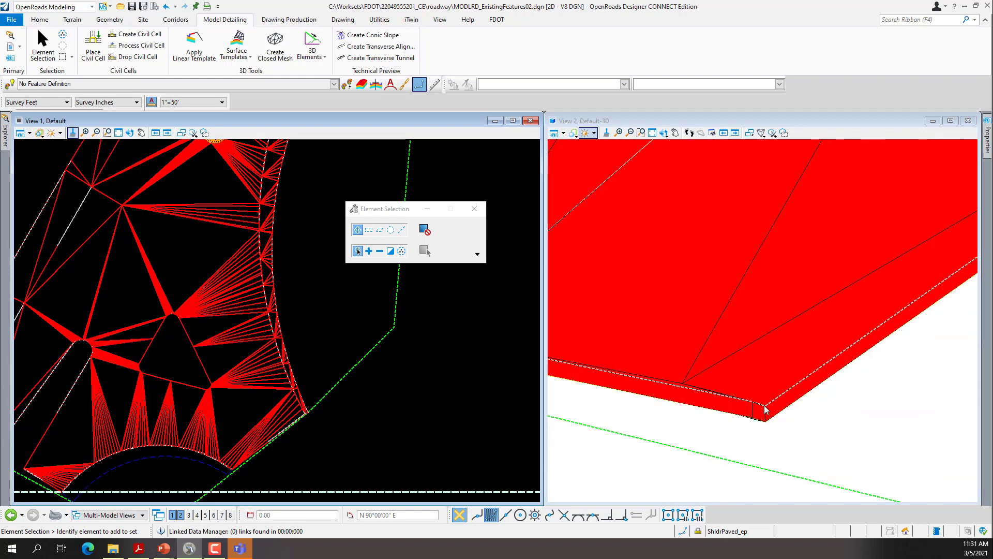
{"action": "scroll", "coordinate": [764, 414], "scroll_direction": "down", "scroll_amount": 1}
{"action": "scroll", "coordinate": [763, 413], "scroll_direction": "down", "scroll_amount": 1}
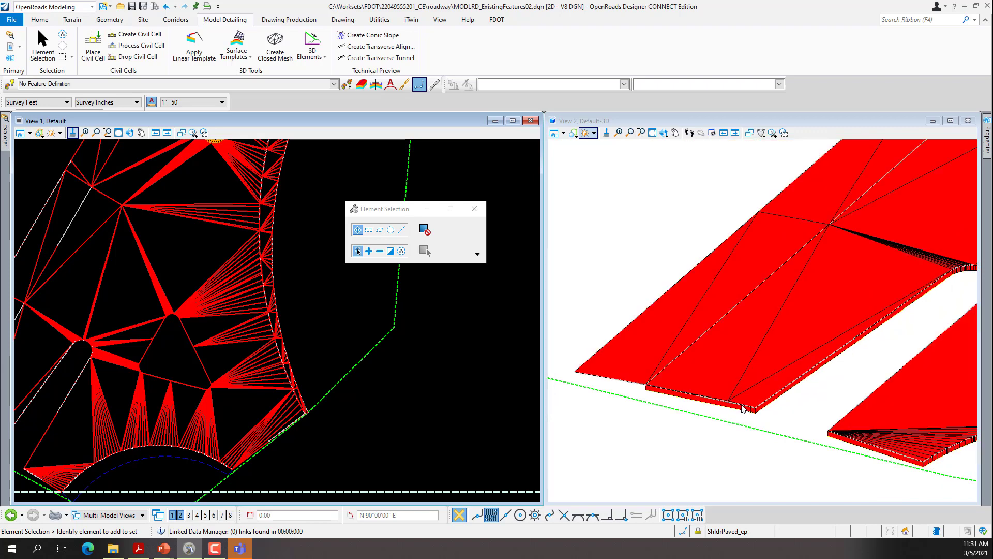
{"action": "scroll", "coordinate": [642, 391], "scroll_direction": "up", "scroll_amount": 1}
{"action": "scroll", "coordinate": [655, 387], "scroll_direction": "up", "scroll_amount": 1}
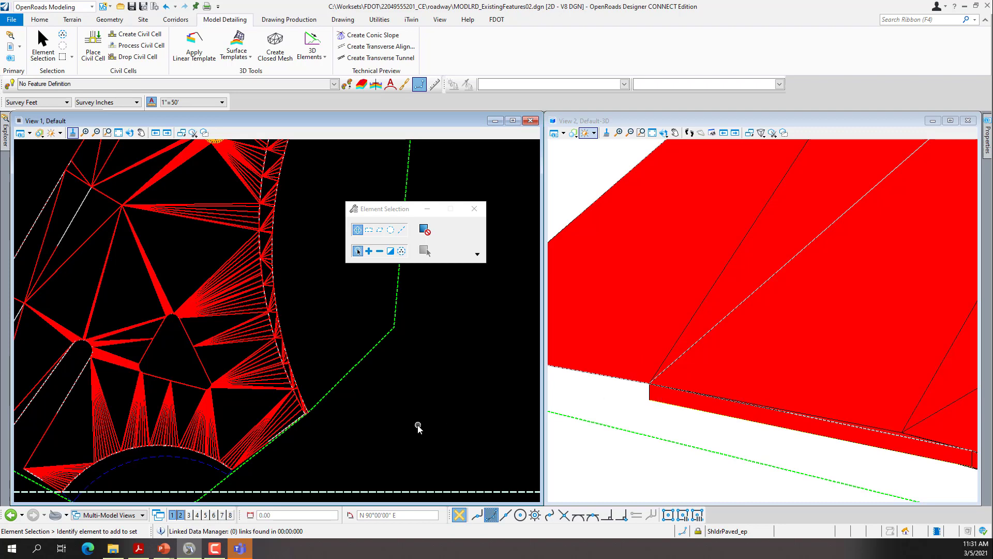
{"action": "scroll", "coordinate": [761, 314], "scroll_direction": "down", "scroll_amount": 6}
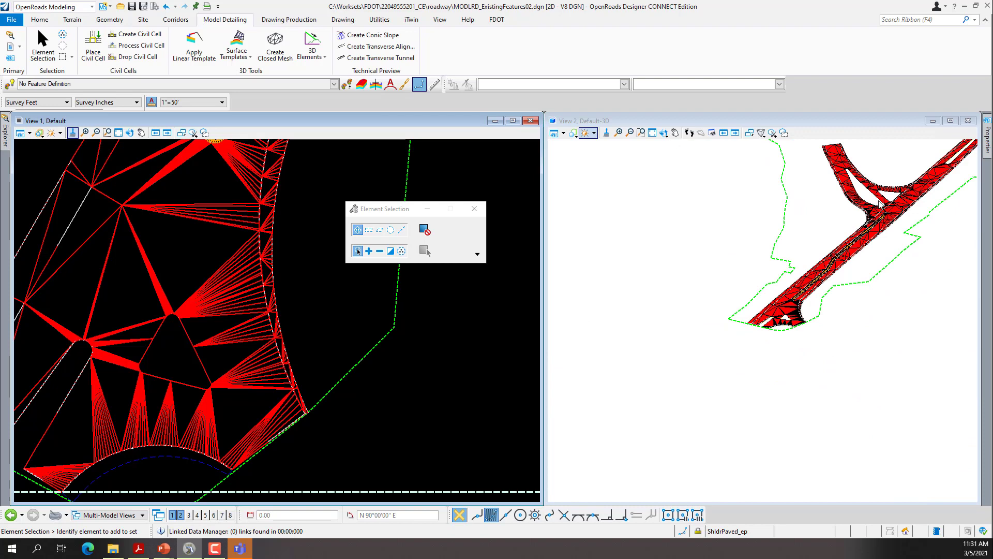
{"action": "scroll", "coordinate": [880, 205], "scroll_direction": "up", "scroll_amount": 3}
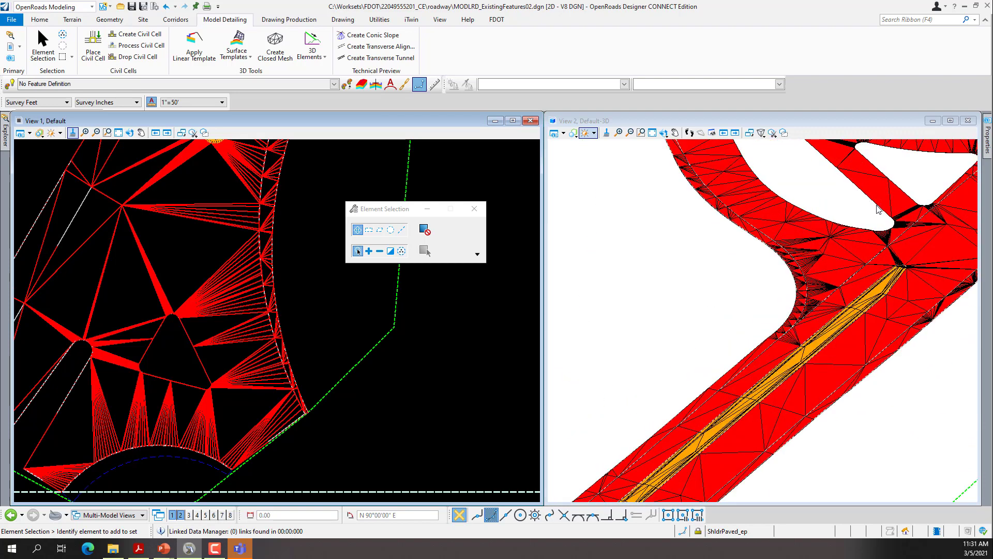
Apply the PavementAsphaltExisting surface template with Enable Linear Features and no external clip boundary to the ExFeaturePavt_EX61_Main terrain at the ramp junction.
{"action": "scroll", "coordinate": [214, 382], "scroll_direction": "down", "scroll_amount": 4}
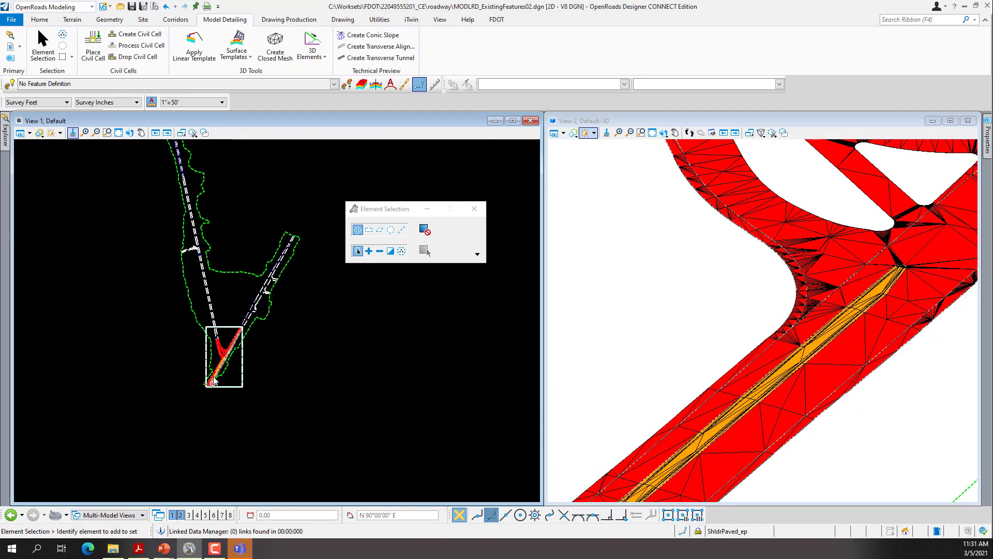
{"action": "scroll", "coordinate": [220, 356], "scroll_direction": "up", "scroll_amount": 3}
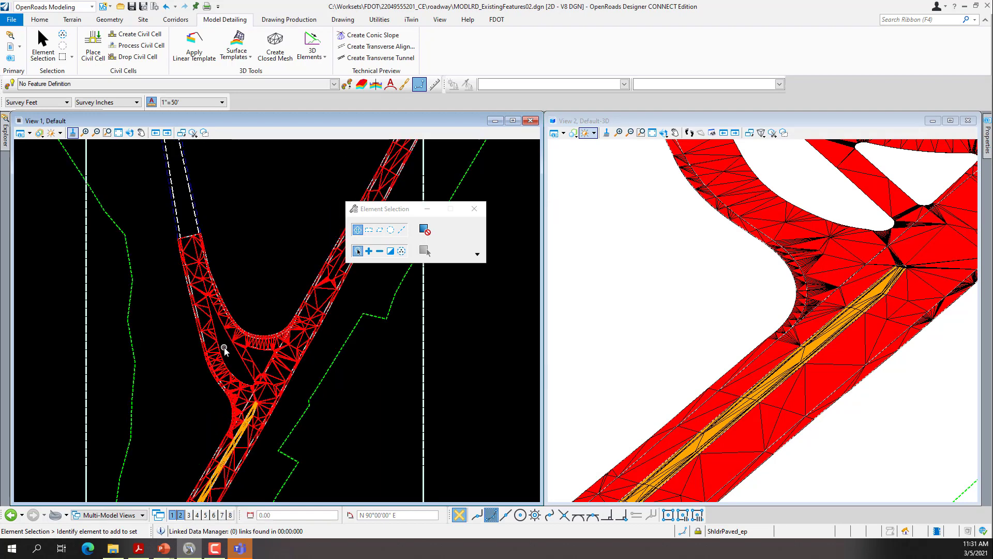
{"action": "scroll", "coordinate": [224, 350], "scroll_direction": "up", "scroll_amount": 1}
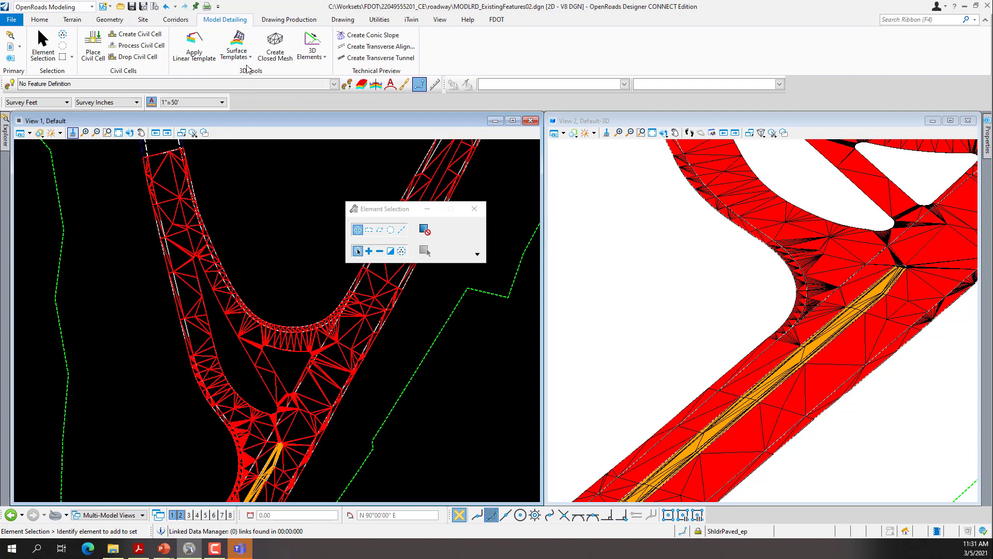
{"action": "left_click", "coordinate": [241, 40]}
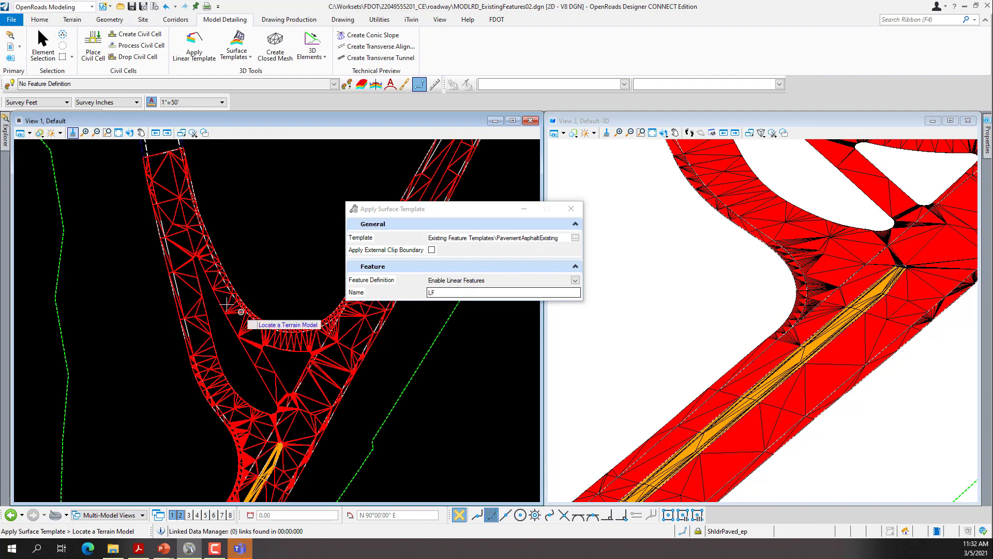
{"action": "left_click", "coordinate": [244, 280]}
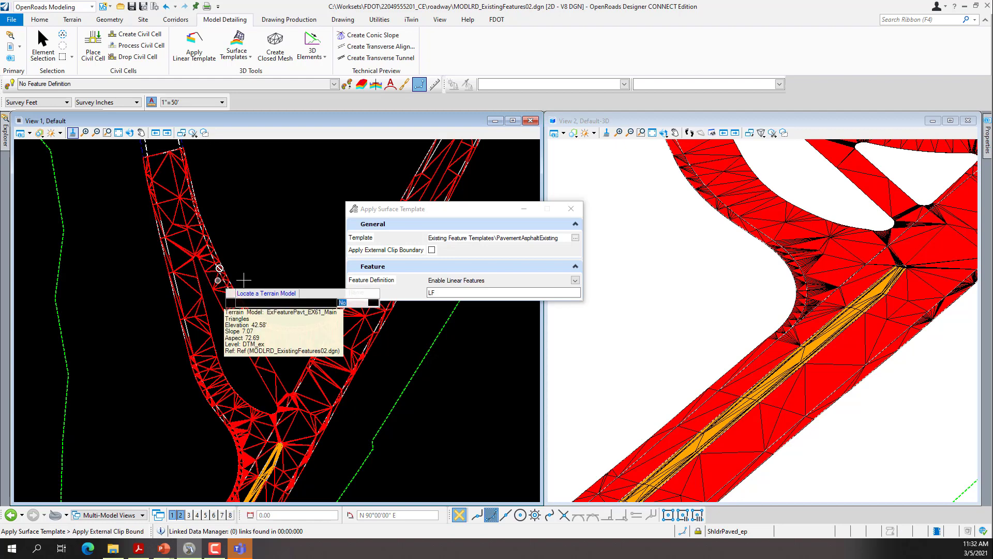
{"action": "left_click", "coordinate": [276, 260]}
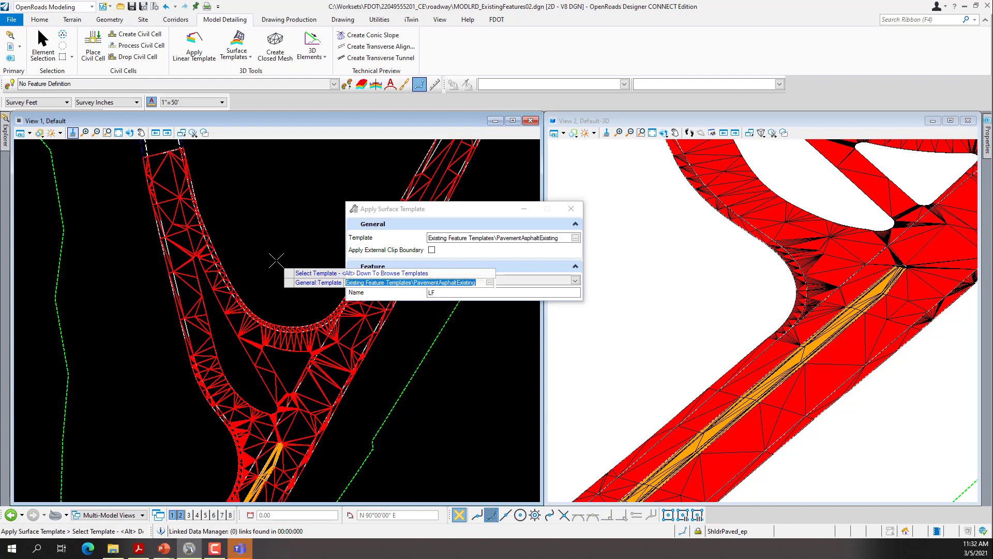
{"action": "left_click", "coordinate": [276, 260]}
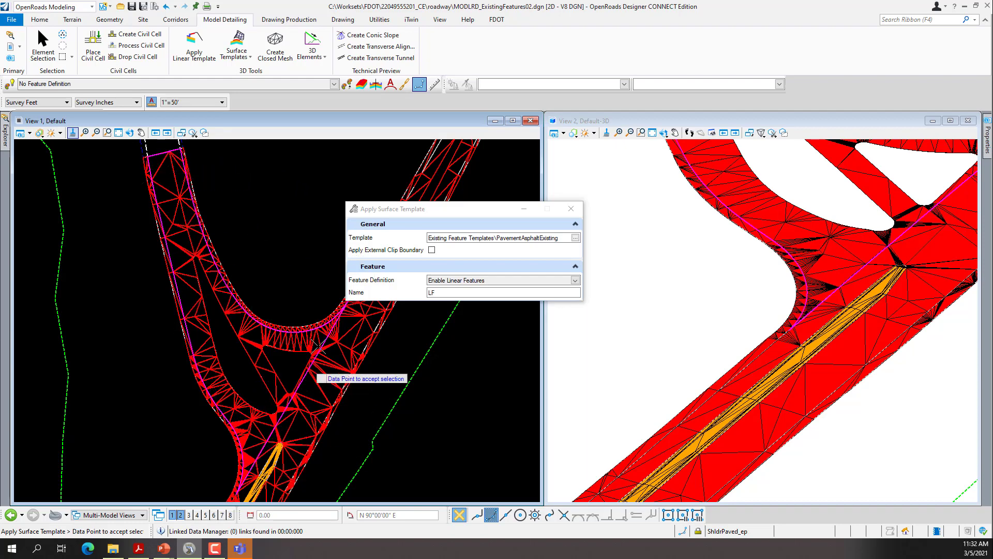
{"action": "left_click", "coordinate": [267, 252]}
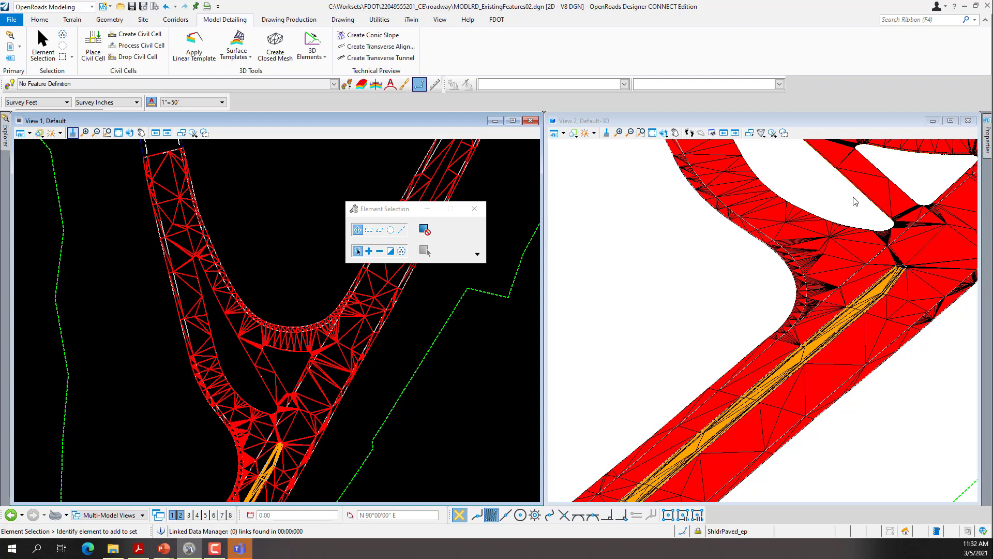
{"action": "scroll", "coordinate": [861, 199], "scroll_direction": "up", "scroll_amount": 2}
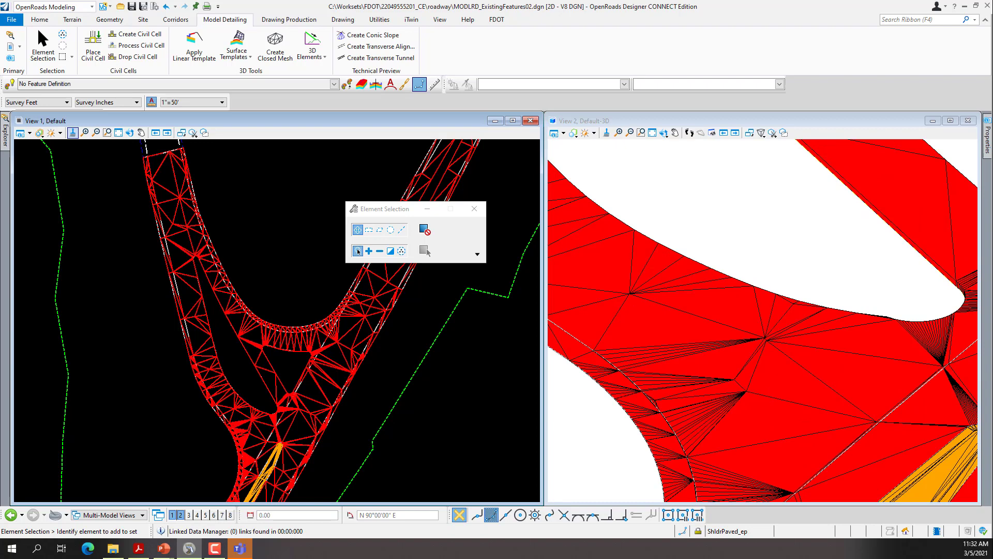
Apply the PavedShldrExisting surface template, without an external clip boundary, to the shoulder terrain along the U-shaped curve between the ramp and the mainline.
{"action": "key", "text": "alt+Tab"}
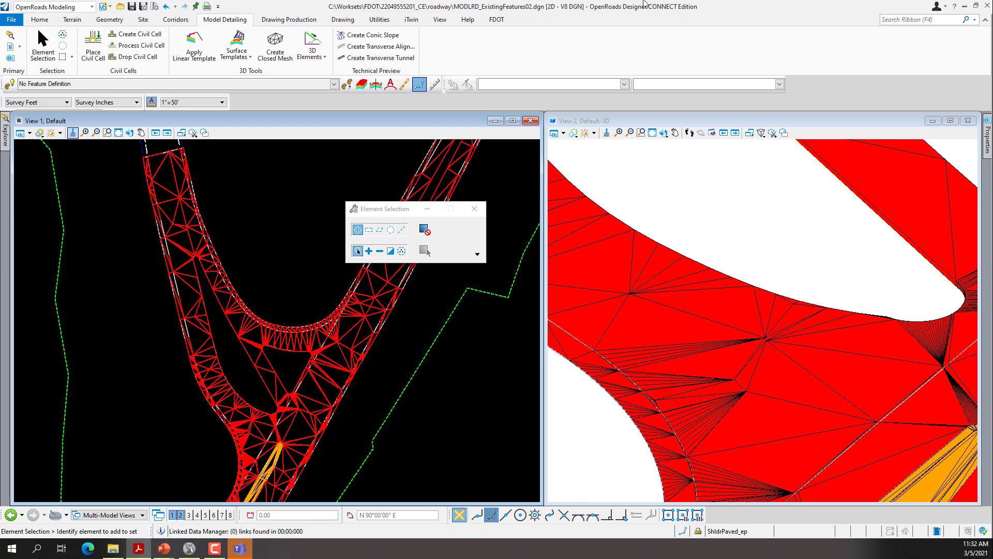
{"action": "scroll", "coordinate": [687, 258], "scroll_direction": "down", "scroll_amount": 3}
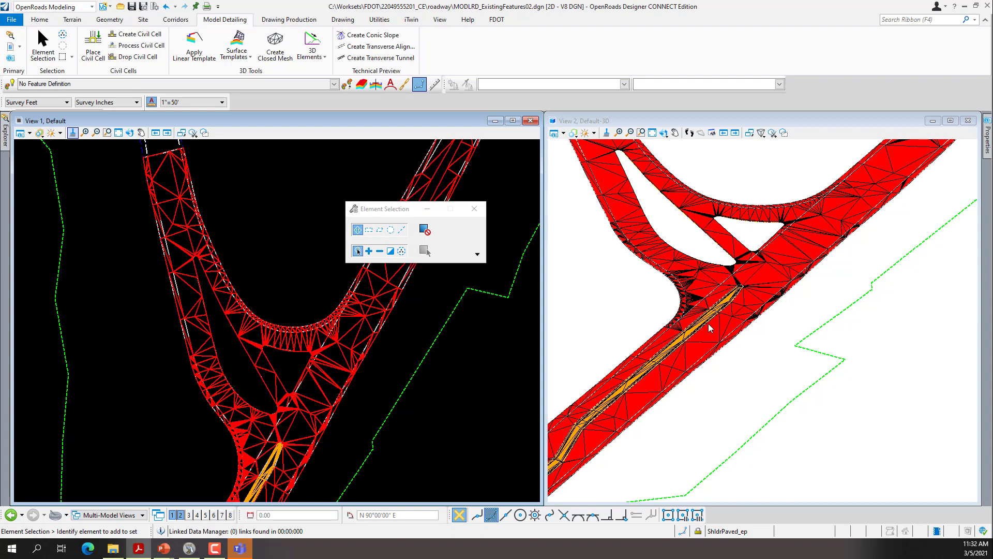
{"action": "left_click", "coordinate": [239, 43]}
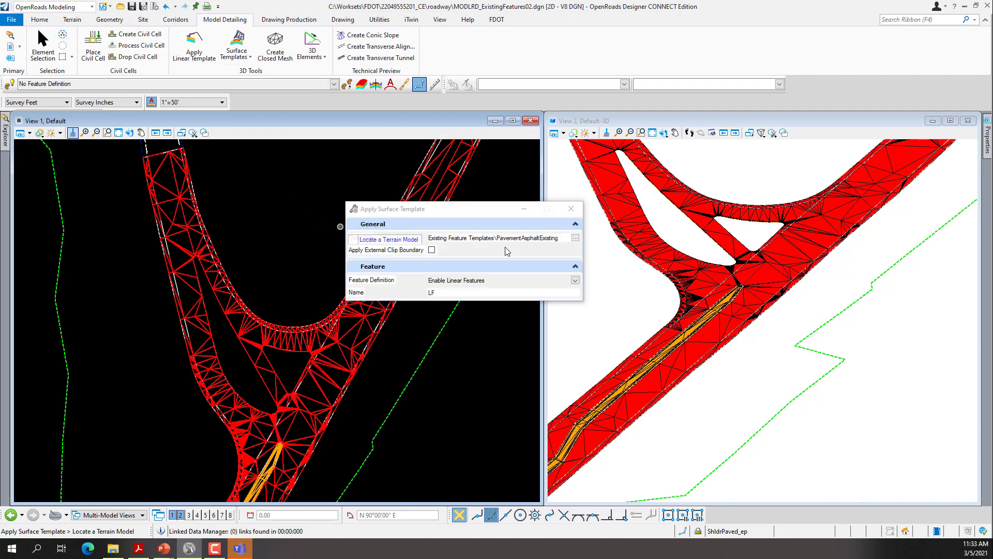
{"action": "left_click", "coordinate": [575, 240]}
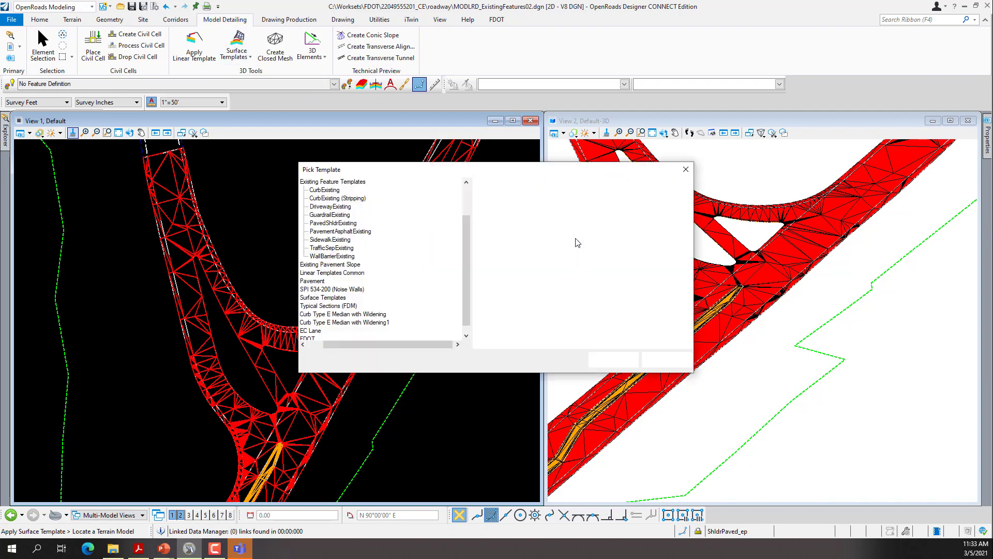
{"action": "left_click", "coordinate": [331, 223]}
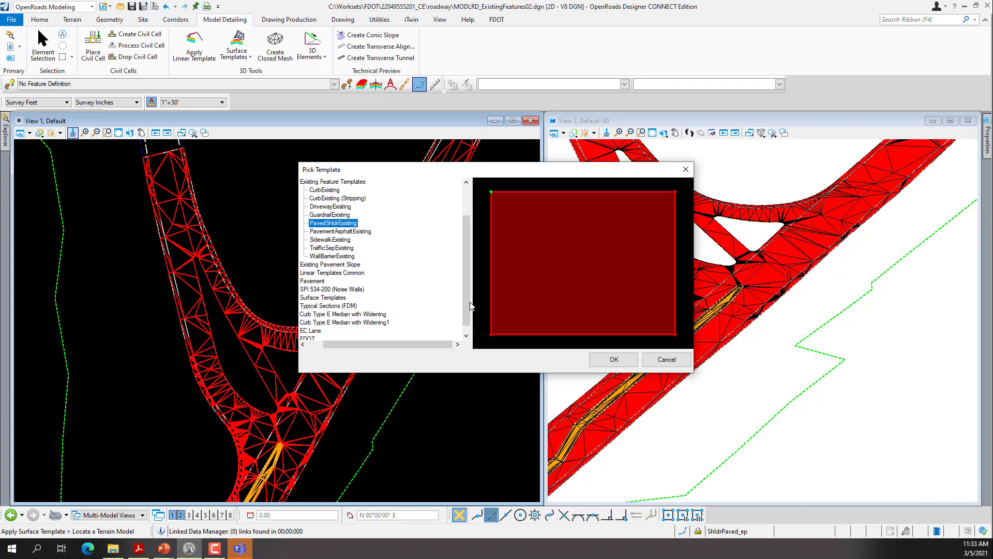
{"action": "left_click", "coordinate": [611, 359]}
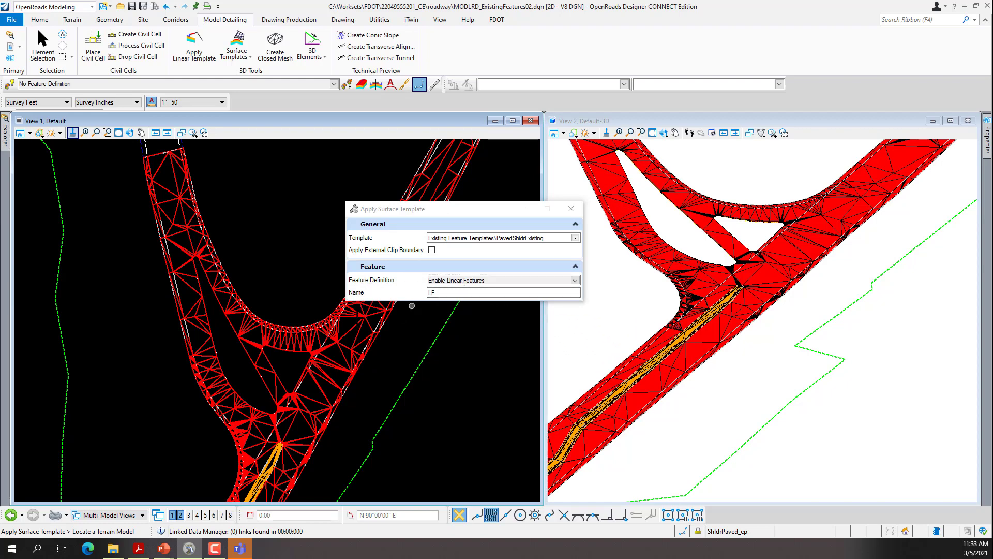
{"action": "left_click", "coordinate": [281, 326]}
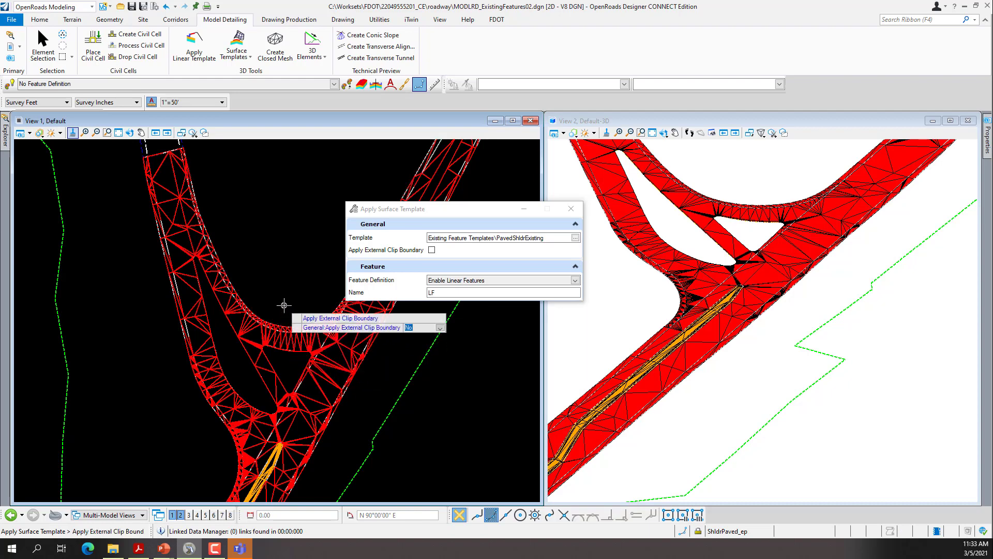
{"action": "left_click", "coordinate": [283, 306]}
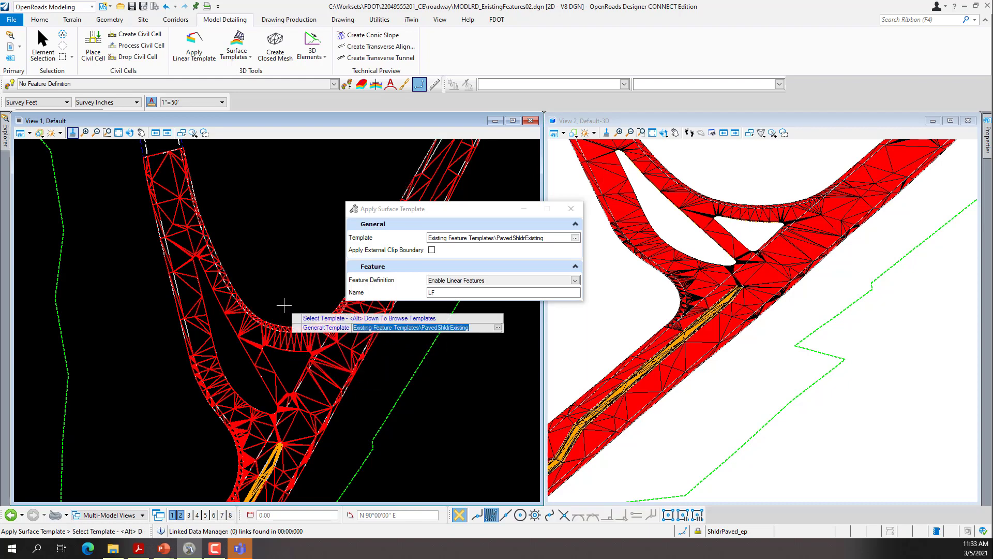
{"action": "left_click", "coordinate": [284, 305]}
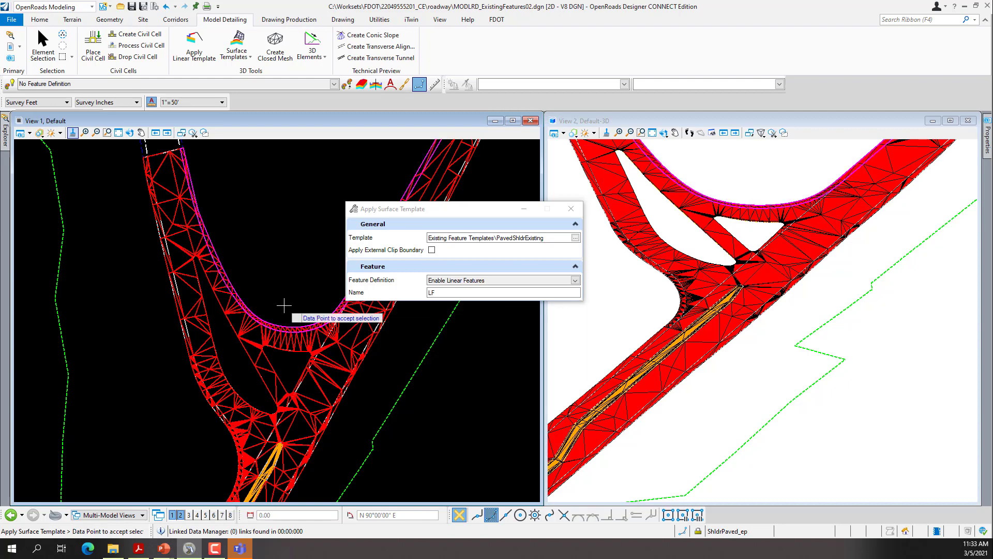
{"action": "left_click", "coordinate": [287, 264]}
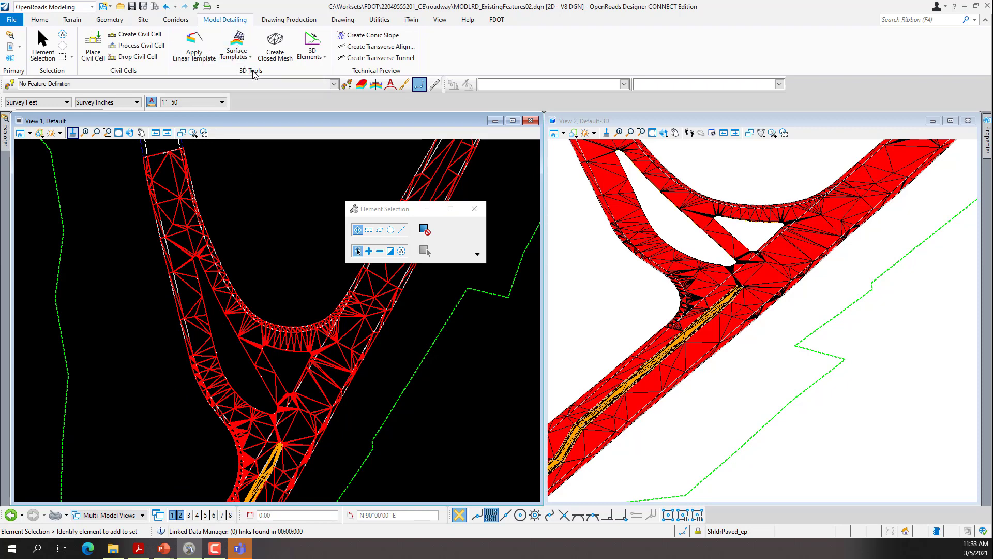
Apply the PavedShldrExisting surface template, without an external clip boundary, to the shoulder terrain along the ramp's outer western edge and check it in 3D.
{"action": "left_click", "coordinate": [238, 42]}
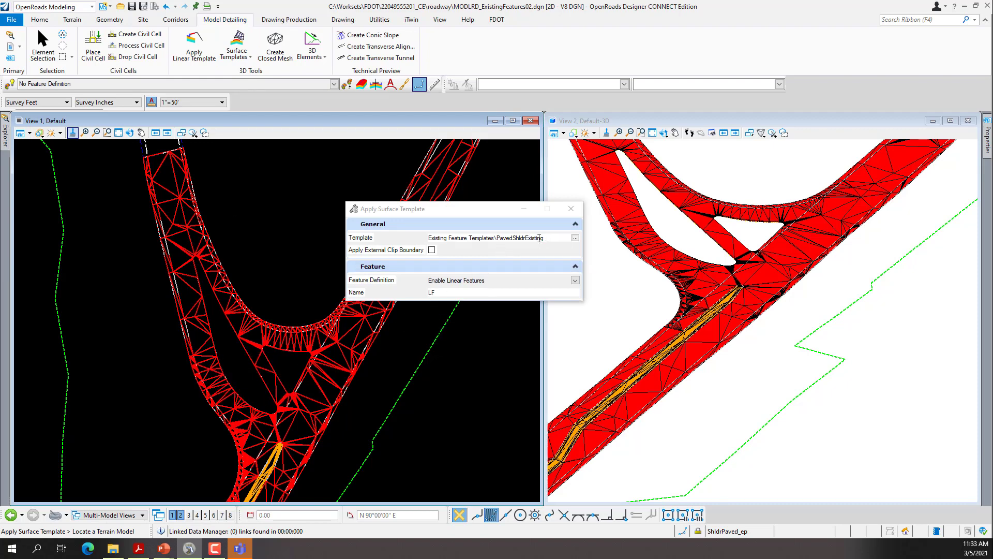
{"action": "left_click", "coordinate": [169, 363]}
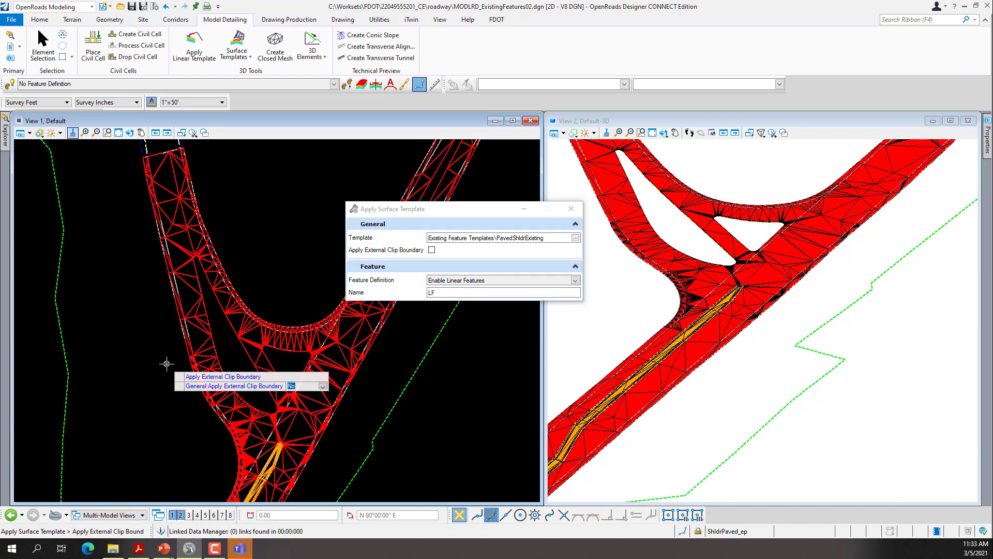
{"action": "left_click", "coordinate": [166, 363]}
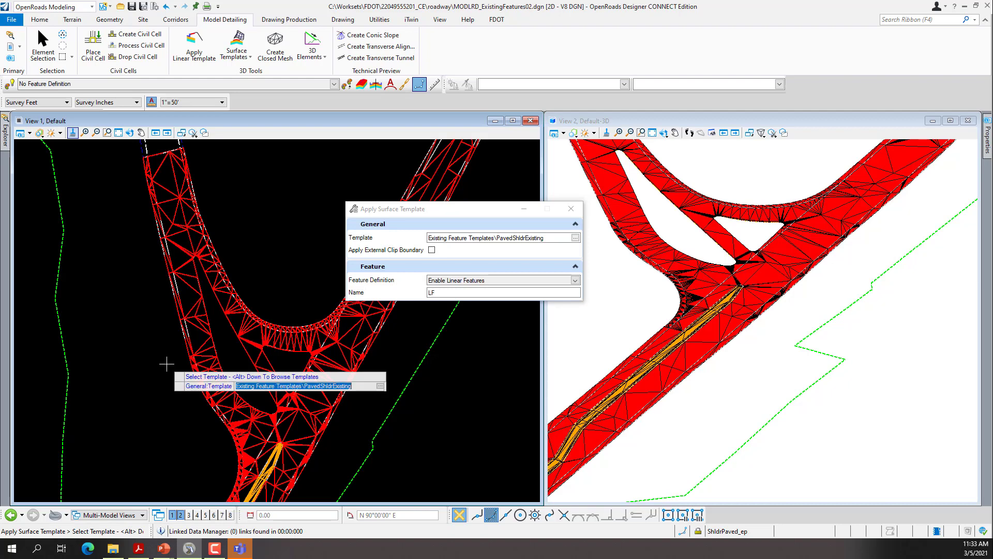
{"action": "left_click", "coordinate": [167, 363]}
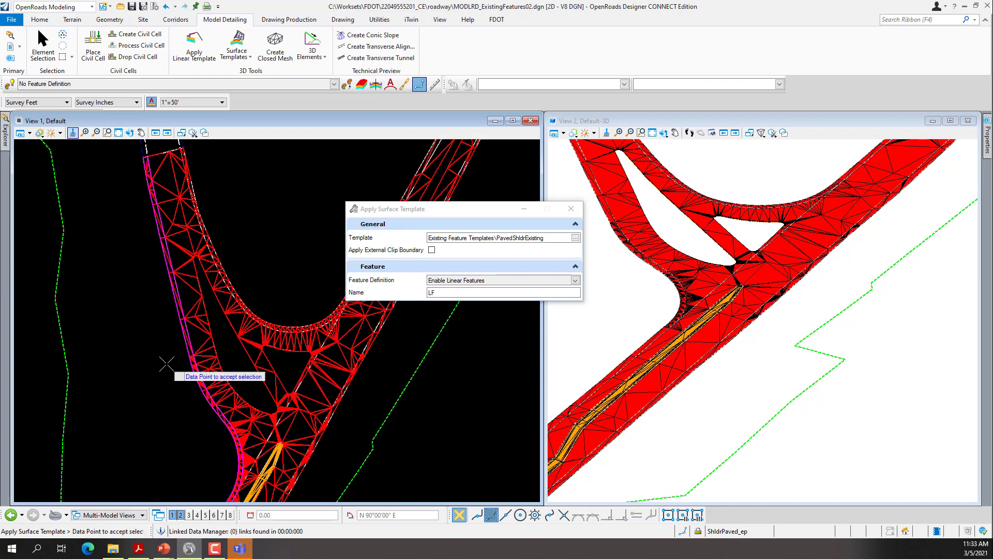
{"action": "left_click", "coordinate": [166, 364]}
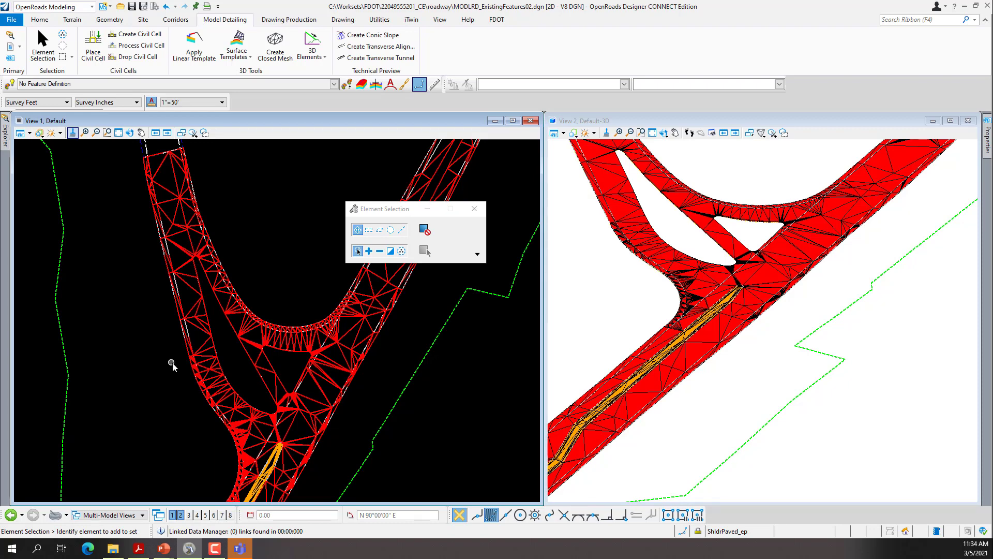
{"action": "scroll", "coordinate": [667, 288], "scroll_direction": "up", "scroll_amount": 2}
{"action": "scroll", "coordinate": [670, 288], "scroll_direction": "up", "scroll_amount": 1}
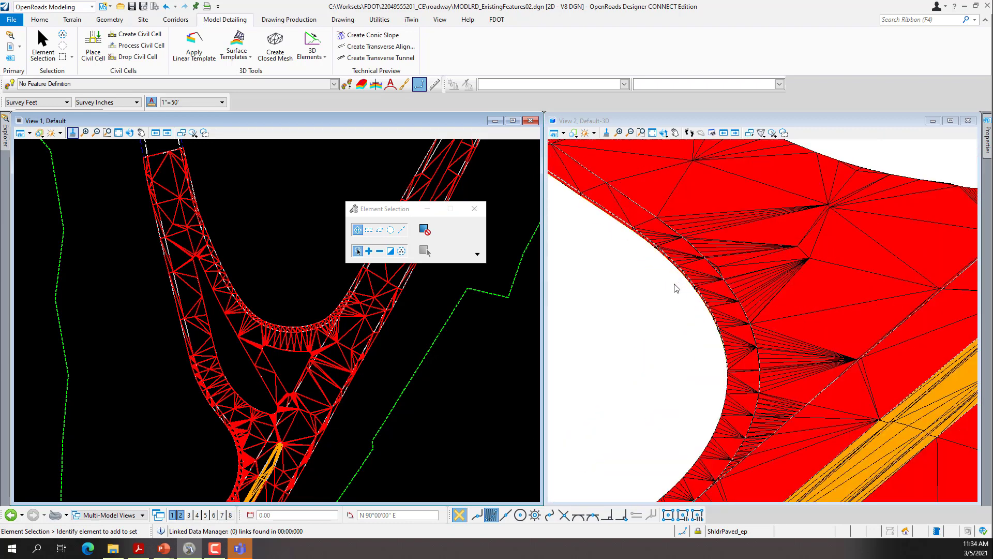
{"action": "scroll", "coordinate": [686, 283], "scroll_direction": "up", "scroll_amount": 1}
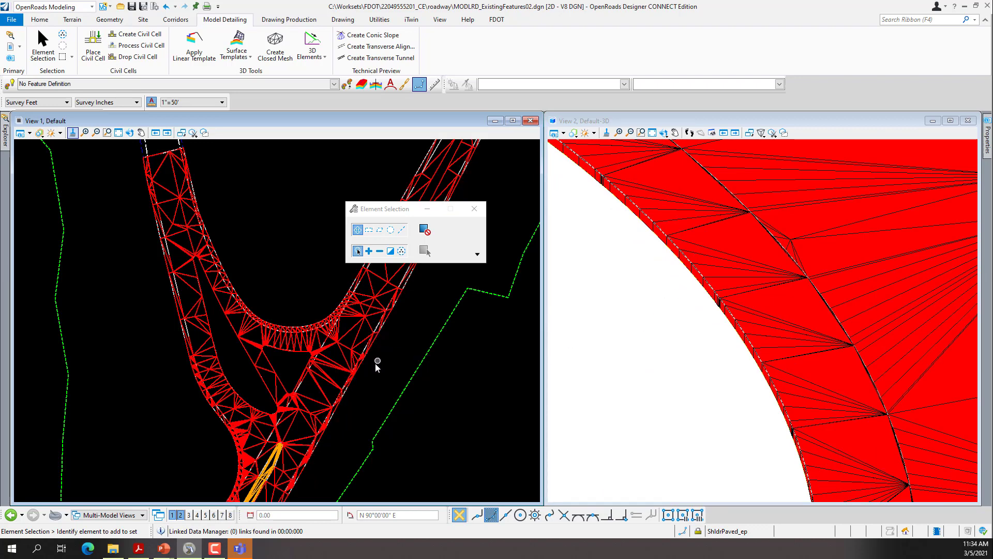
Apply the PavedShldrExisting surface template, without an external clip boundary, to the mainline's eastern shoulder terrain and check its edge in the 3D view.
{"action": "left_click", "coordinate": [237, 40]}
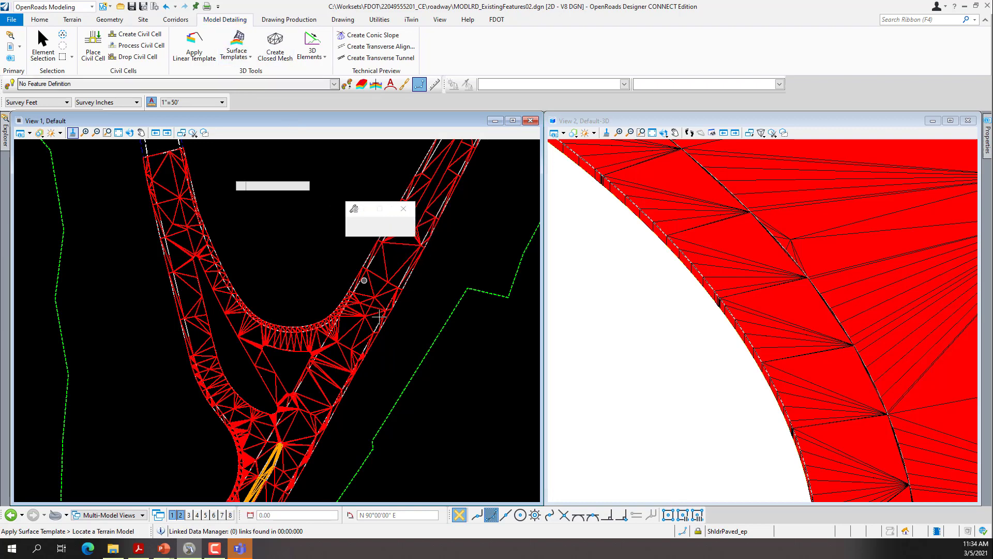
{"action": "left_click", "coordinate": [384, 342]}
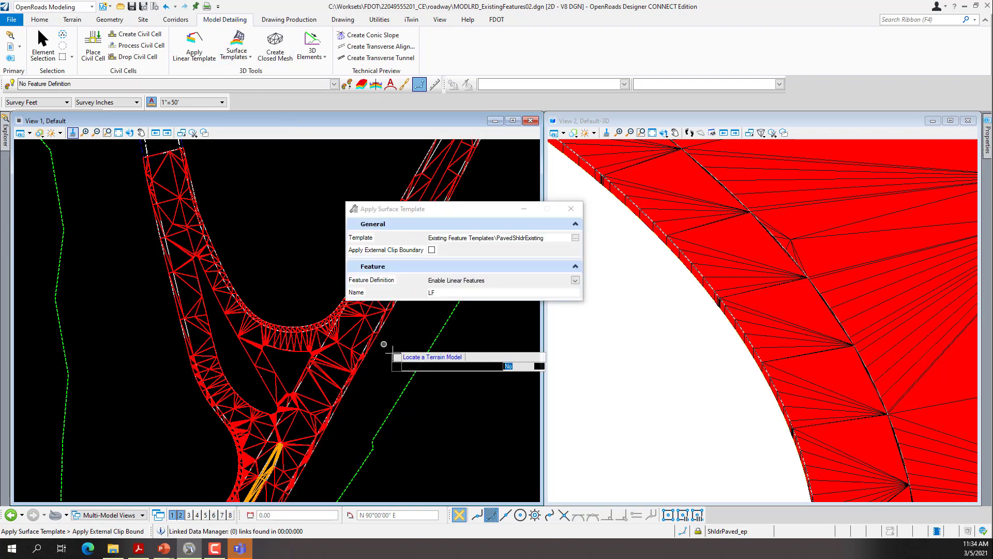
{"action": "left_click", "coordinate": [395, 357]}
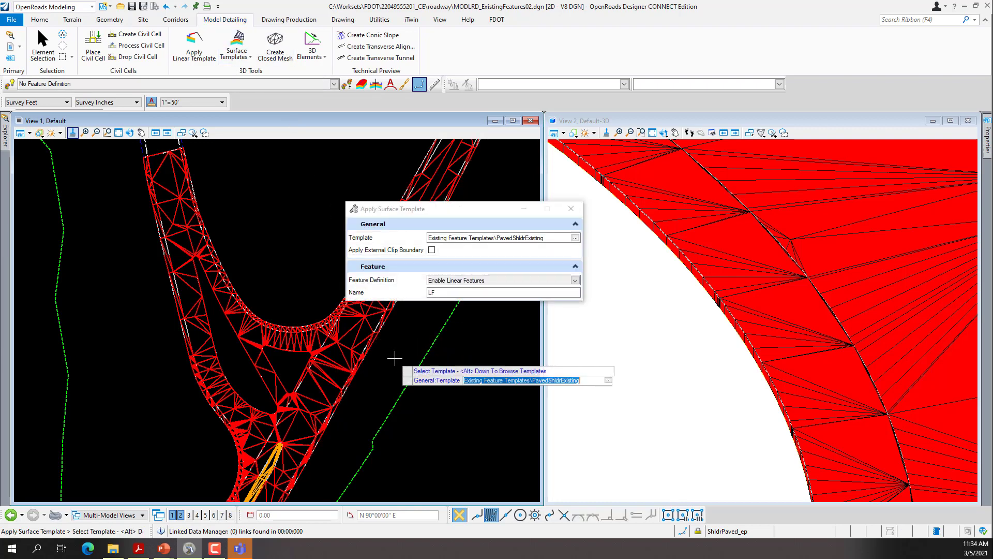
{"action": "left_click", "coordinate": [395, 358]}
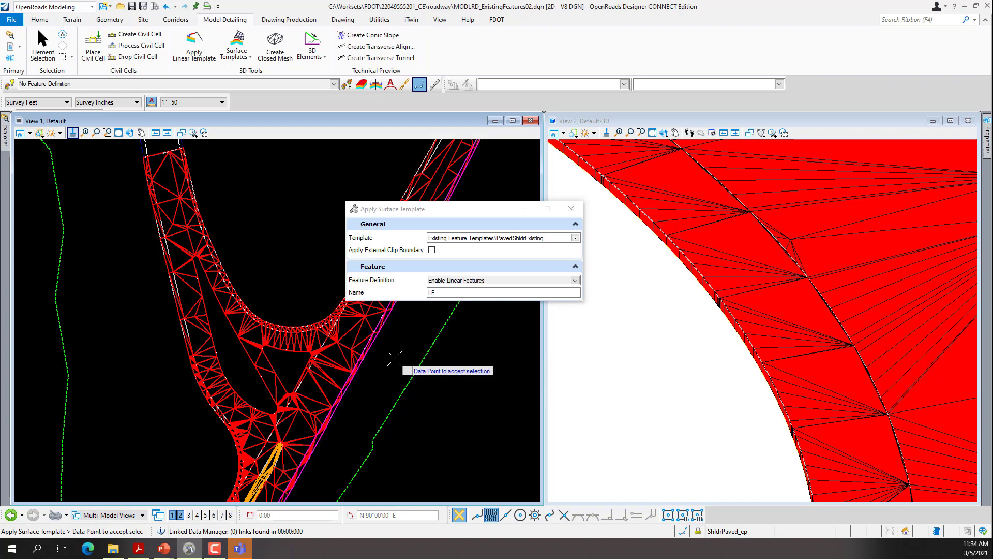
{"action": "left_click", "coordinate": [395, 358]}
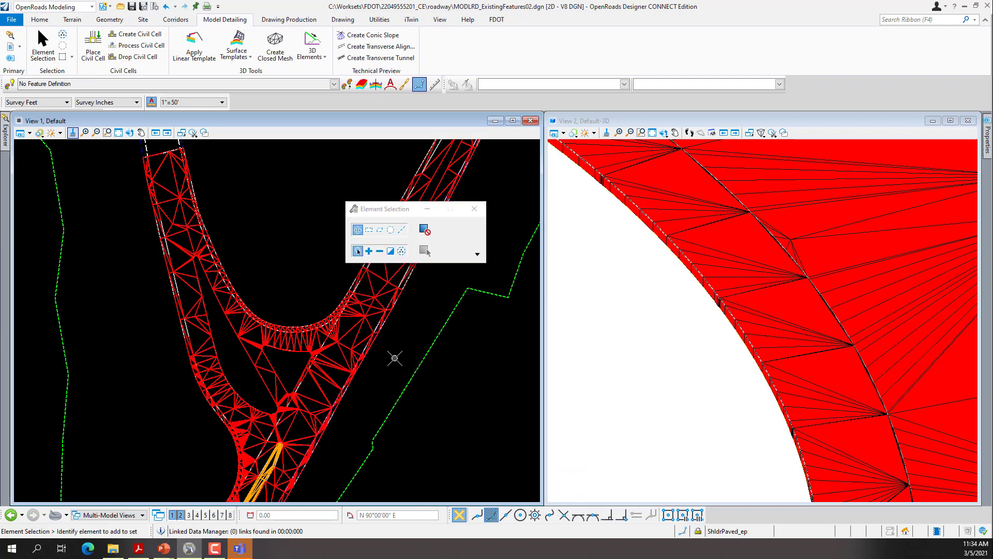
{"action": "scroll", "coordinate": [678, 348], "scroll_direction": "down", "scroll_amount": 4}
{"action": "scroll", "coordinate": [678, 348], "scroll_direction": "down", "scroll_amount": 2}
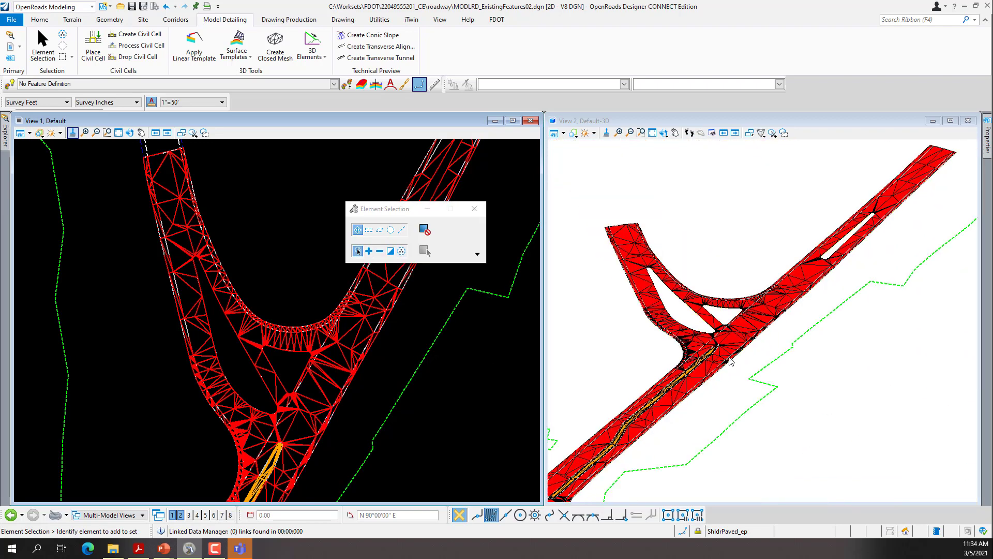
{"action": "scroll", "coordinate": [741, 354], "scroll_direction": "up", "scroll_amount": 3}
{"action": "scroll", "coordinate": [753, 350], "scroll_direction": "up", "scroll_amount": 5}
{"action": "scroll", "coordinate": [684, 379], "scroll_direction": "up", "scroll_amount": 2}
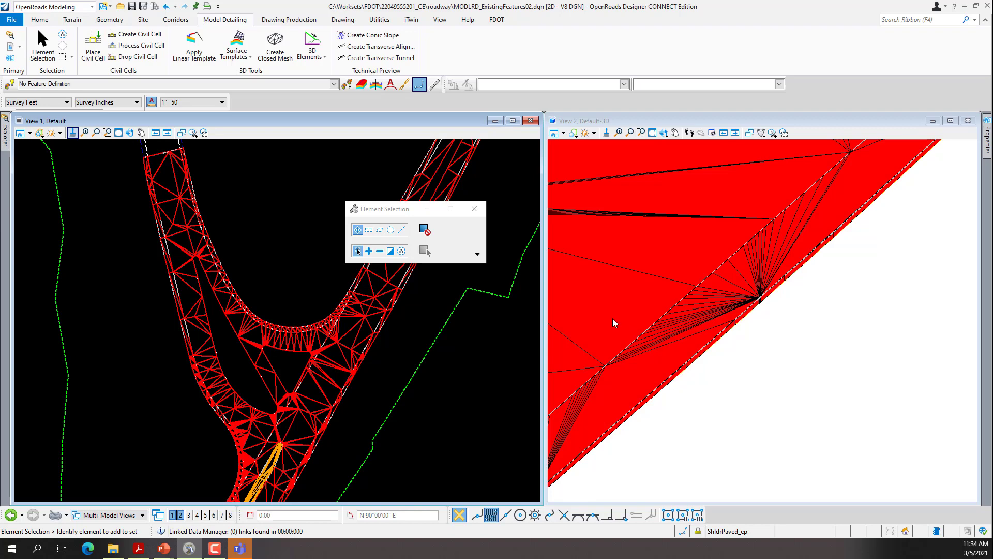
{"action": "scroll", "coordinate": [602, 333], "scroll_direction": "down", "scroll_amount": 5}
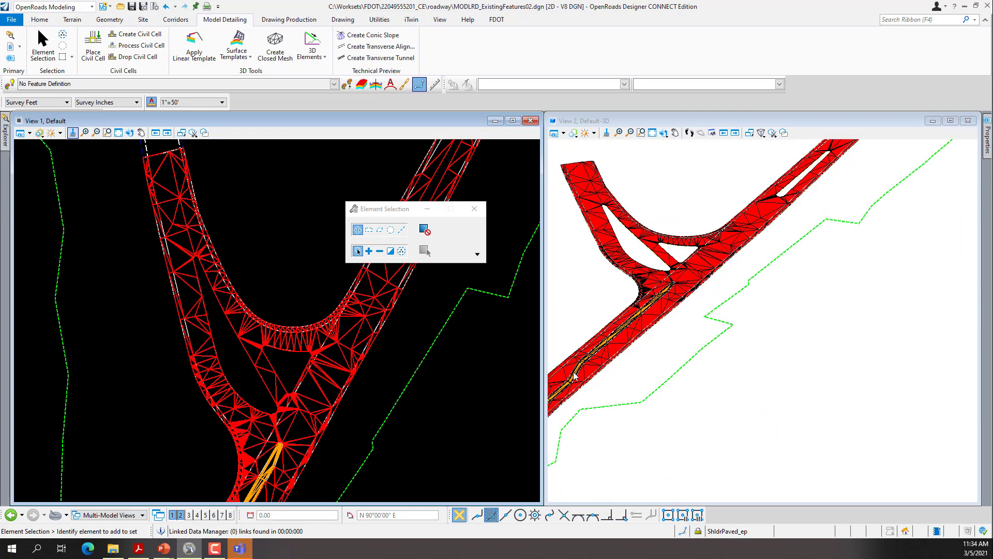
Apply the TrafficSepExisting surface template with Enable Linear Features and no external clip boundary to the orange traffic separator terrain in the mainline.
{"action": "left_click", "coordinate": [241, 42]}
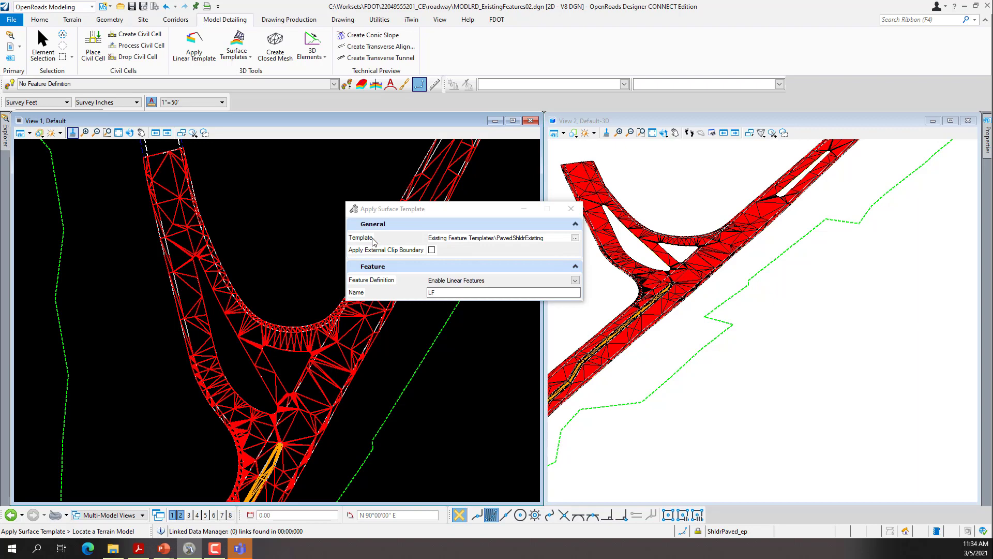
{"action": "left_click", "coordinate": [575, 238]}
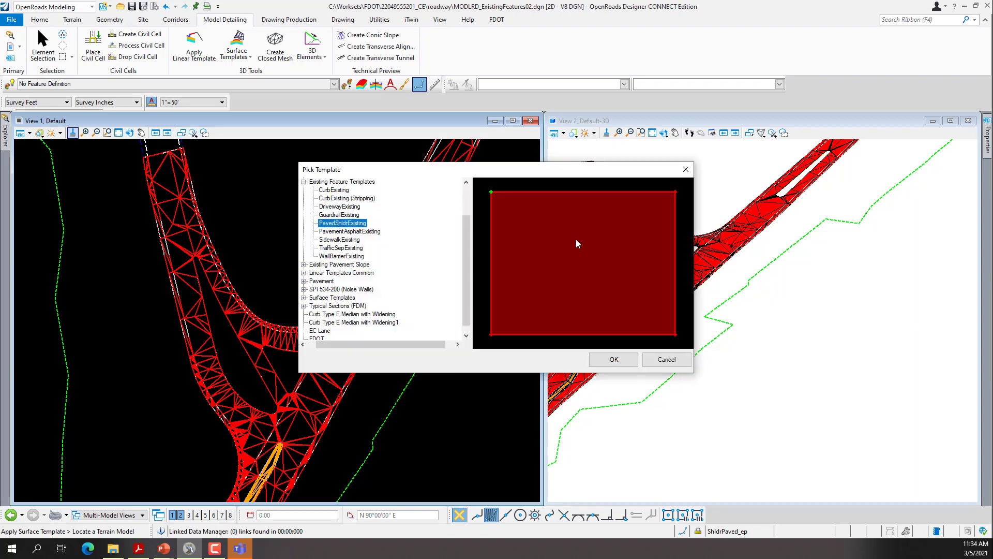
{"action": "left_click", "coordinate": [347, 249]}
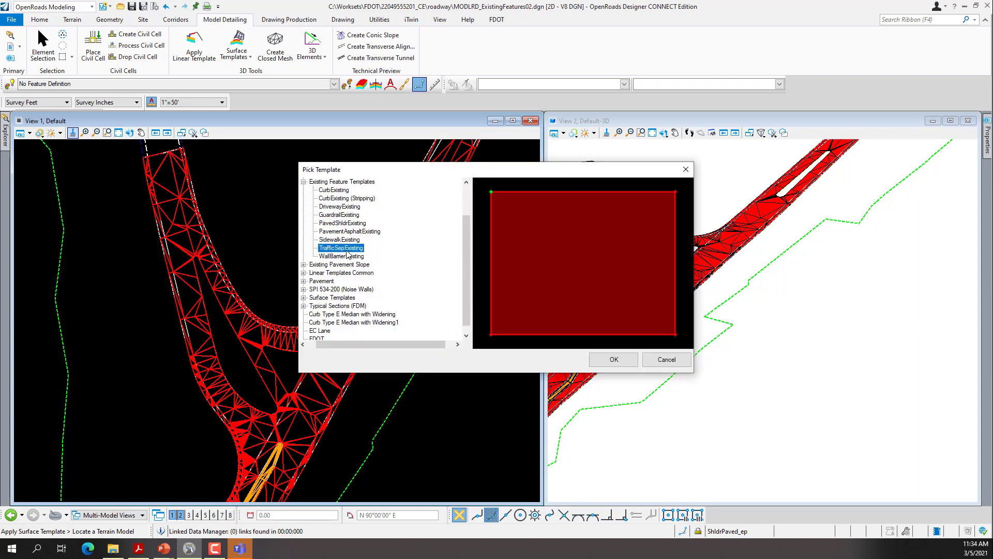
{"action": "left_click", "coordinate": [600, 360]}
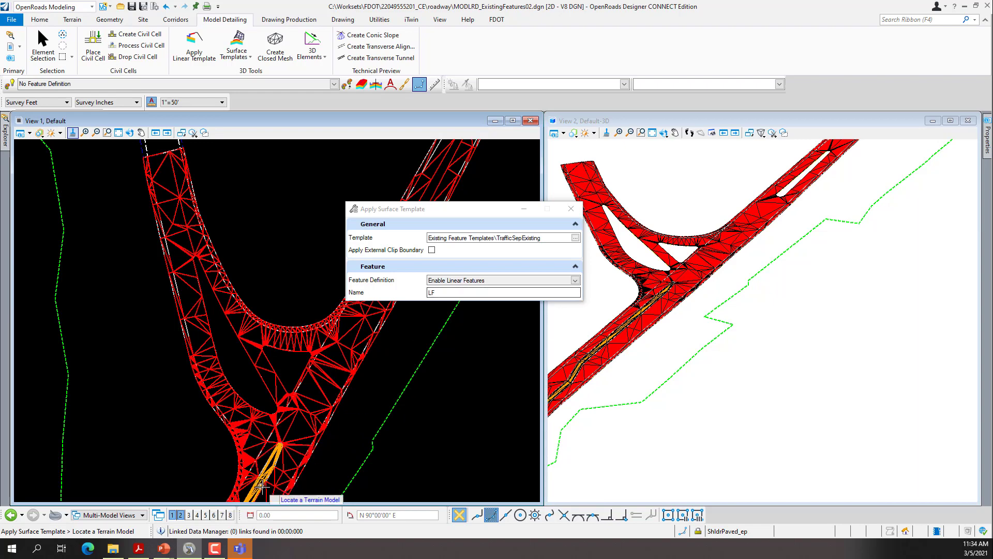
{"action": "scroll", "coordinate": [271, 443], "scroll_direction": "up", "scroll_amount": 3}
{"action": "left_click", "coordinate": [282, 430]}
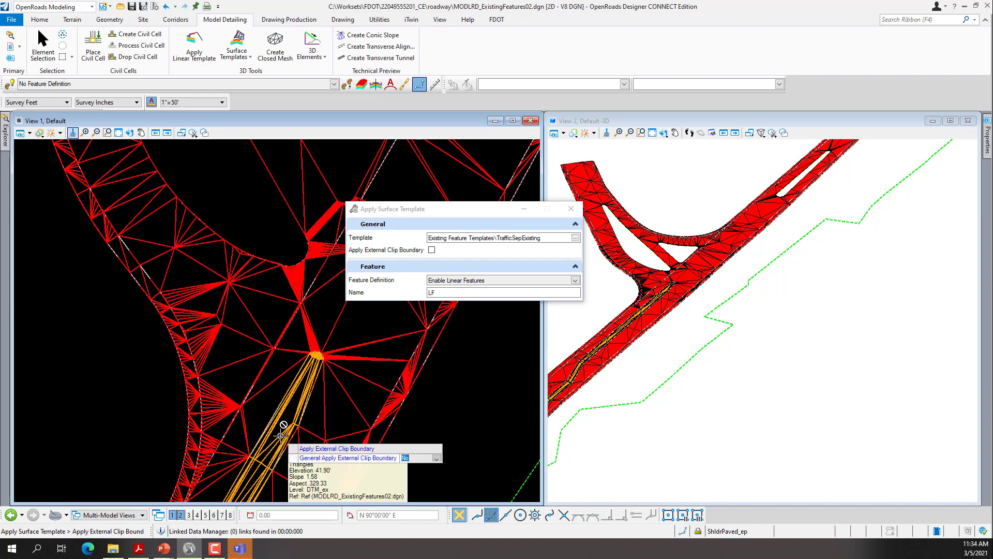
{"action": "left_click", "coordinate": [138, 421]}
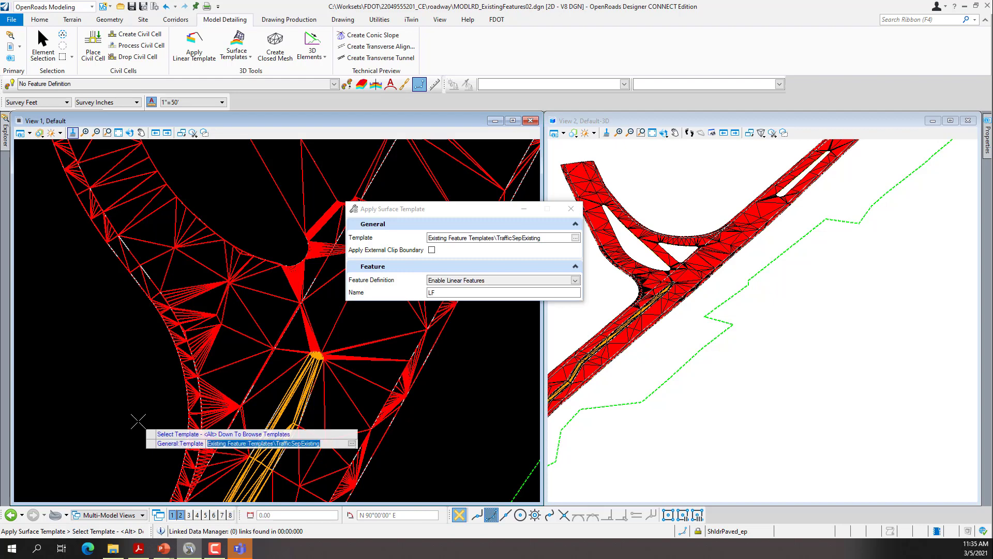
{"action": "left_click", "coordinate": [138, 421]}
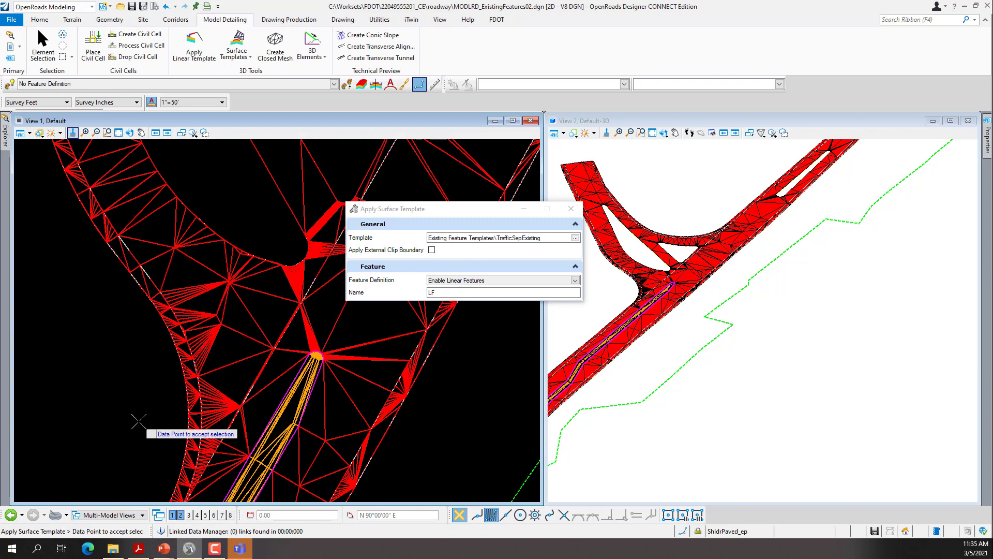
{"action": "left_click", "coordinate": [139, 422]}
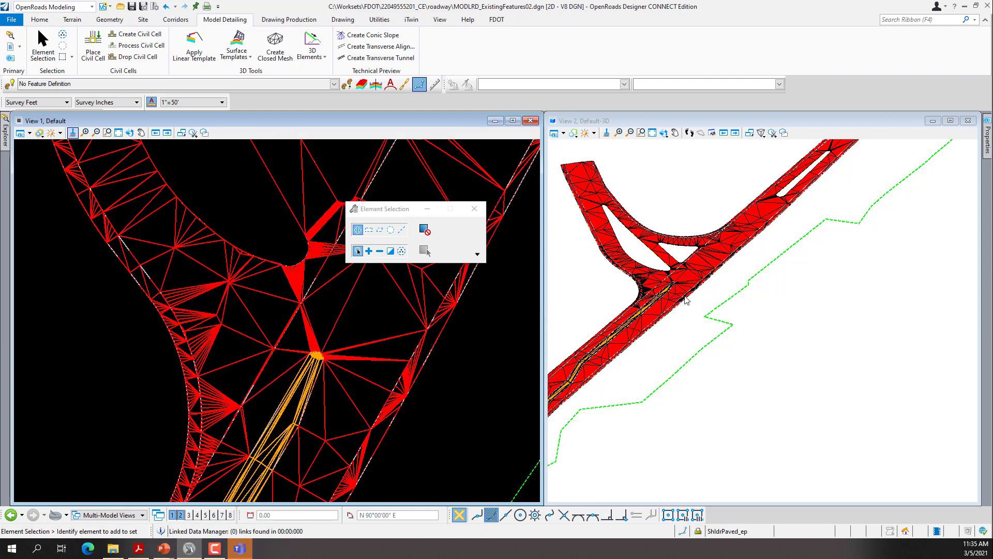
{"action": "scroll", "coordinate": [677, 316], "scroll_direction": "down", "scroll_amount": 4}
{"action": "scroll", "coordinate": [666, 332], "scroll_direction": "up", "scroll_amount": 6}
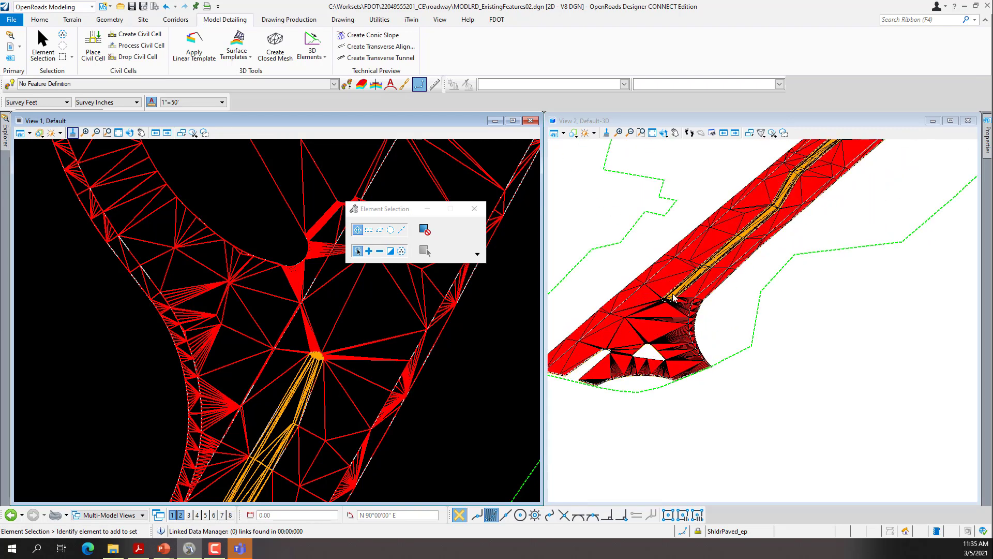
{"action": "scroll", "coordinate": [673, 297], "scroll_direction": "up", "scroll_amount": 4}
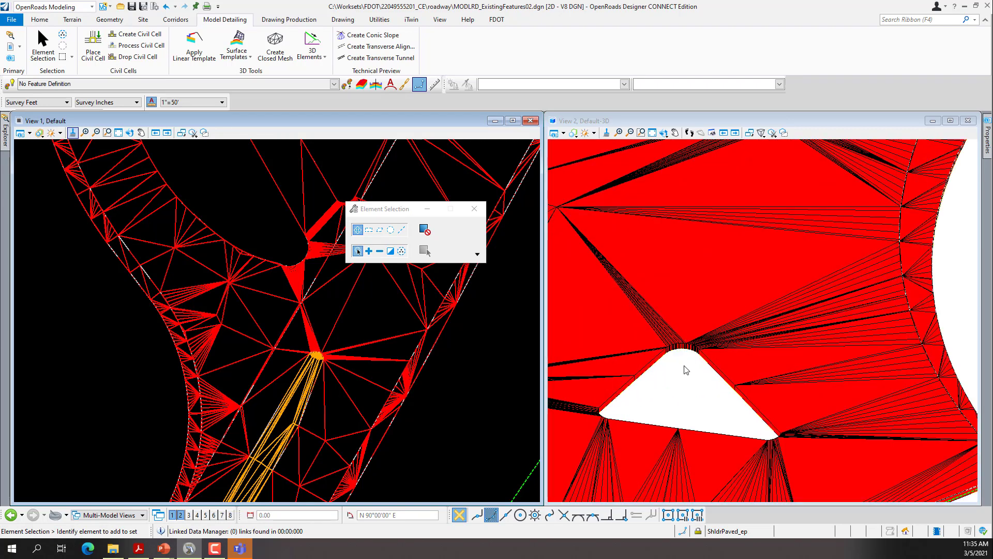
{"action": "scroll", "coordinate": [686, 369], "scroll_direction": "down", "scroll_amount": 2}
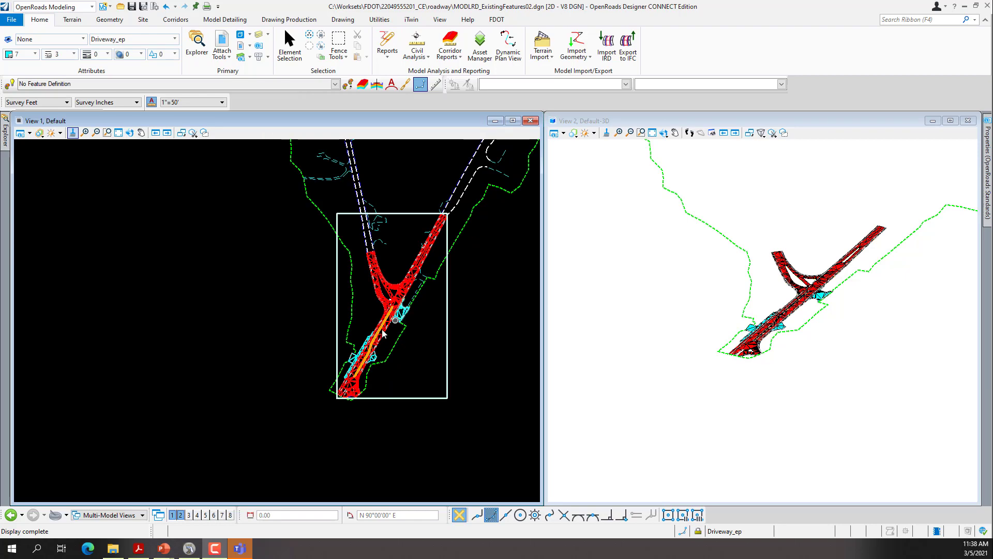
Apply the DrivewayExisting surface template with Enable Linear Features and no external clip boundary to the large cyan driveway terrain east of the ramp junction.
{"action": "scroll", "coordinate": [351, 372], "scroll_direction": "up", "scroll_amount": 5}
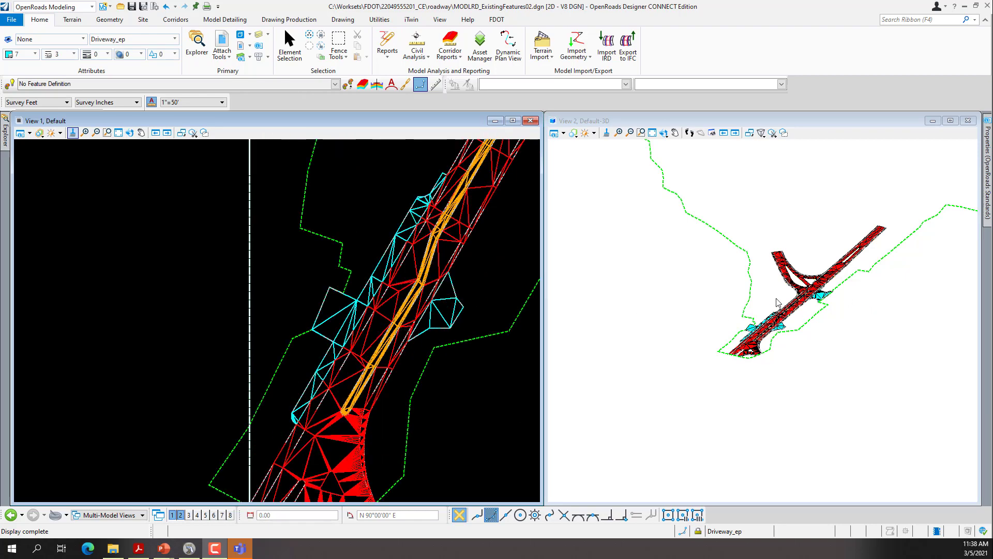
{"action": "scroll", "coordinate": [830, 315], "scroll_direction": "up", "scroll_amount": 5}
{"action": "scroll", "coordinate": [833, 317], "scroll_direction": "up", "scroll_amount": 2}
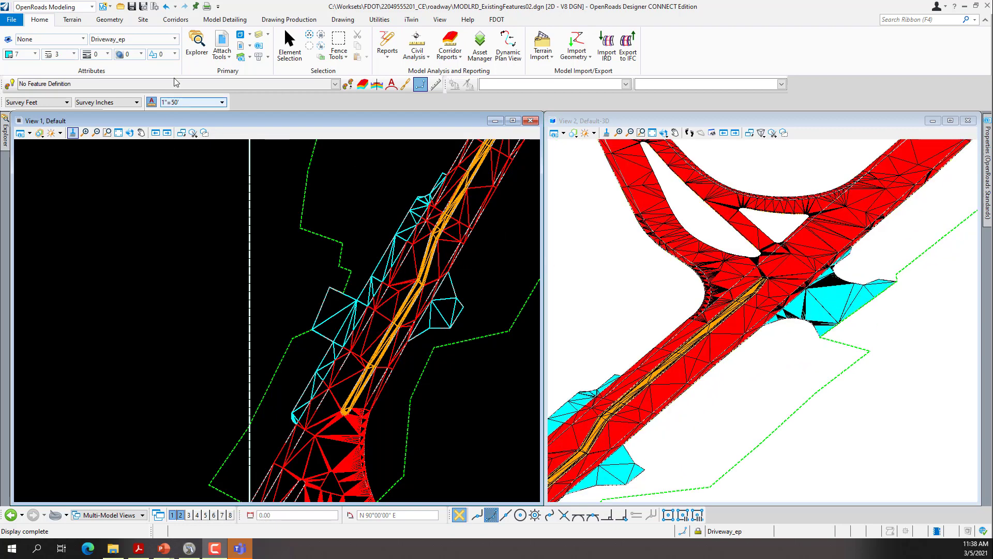
{"action": "left_click", "coordinate": [225, 20]}
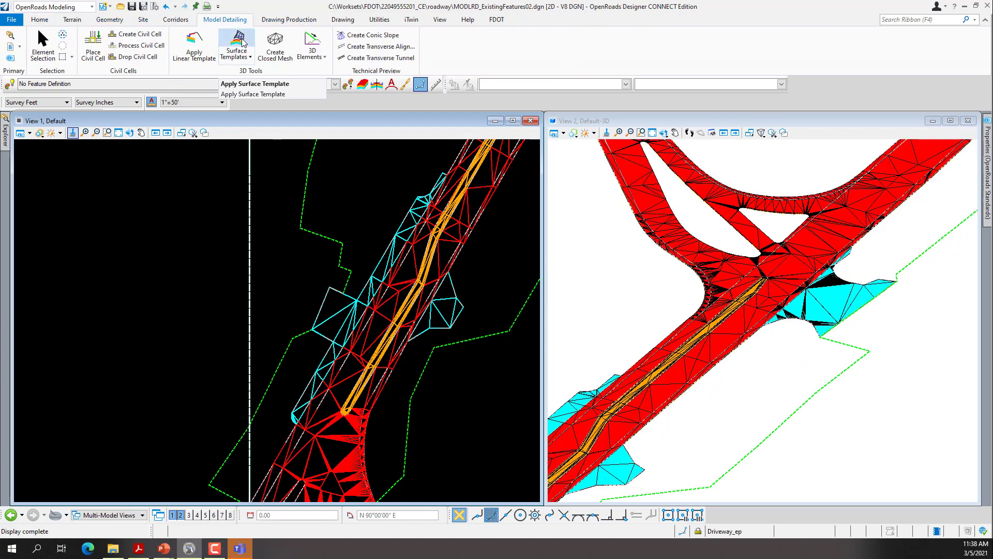
{"action": "left_click", "coordinate": [237, 40]}
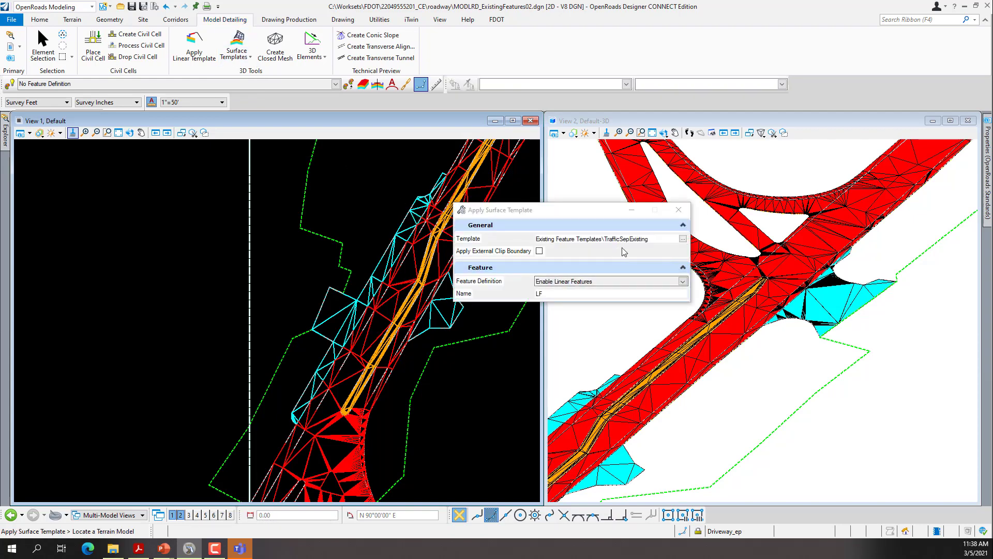
{"action": "left_click", "coordinate": [684, 239]}
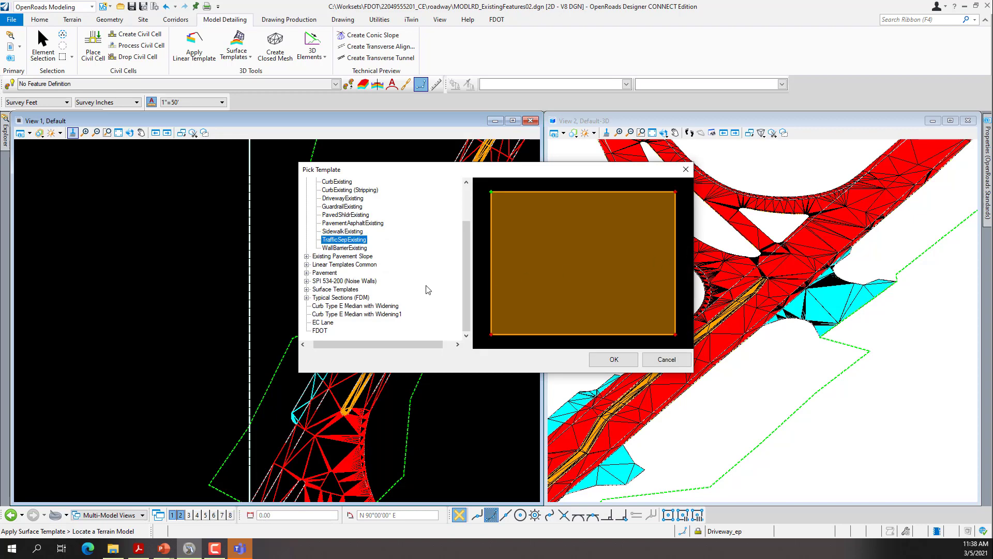
{"action": "left_click", "coordinate": [346, 199]}
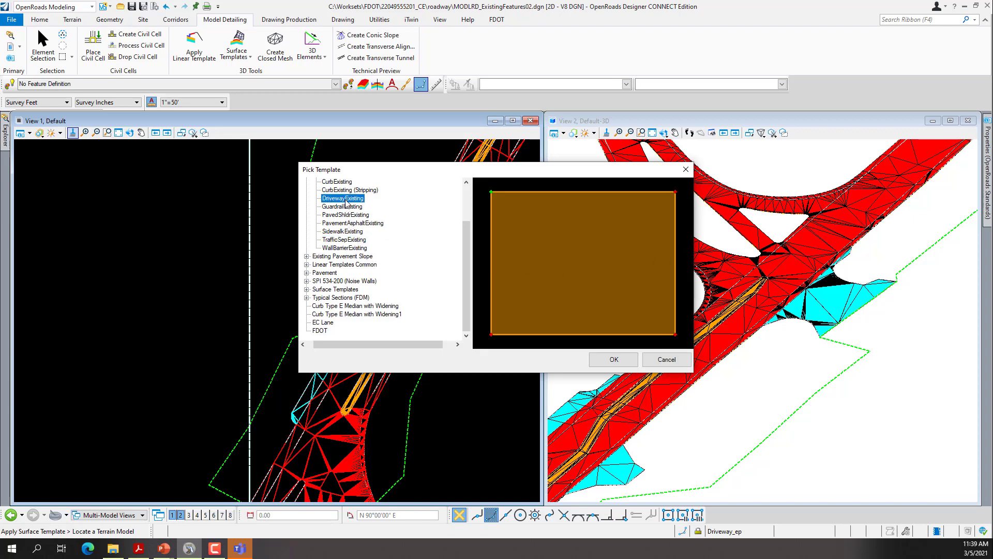
{"action": "left_click", "coordinate": [600, 359]}
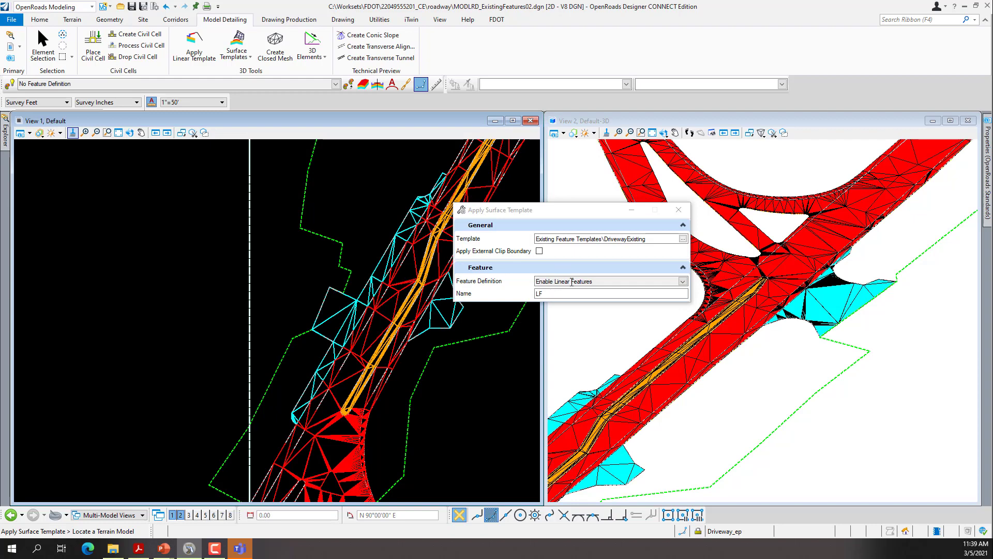
{"action": "scroll", "coordinate": [850, 290], "scroll_direction": "up", "scroll_amount": 2}
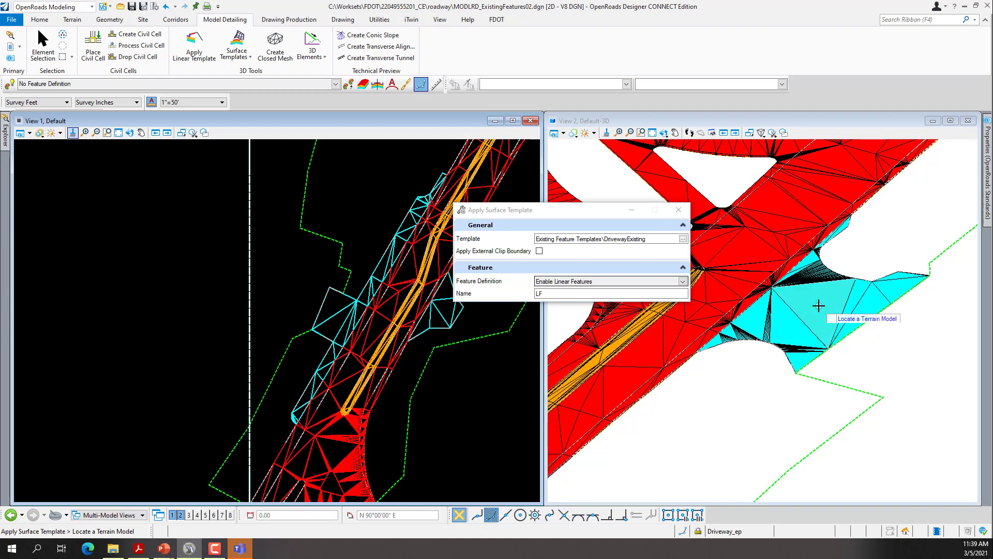
{"action": "left_click", "coordinate": [843, 266]}
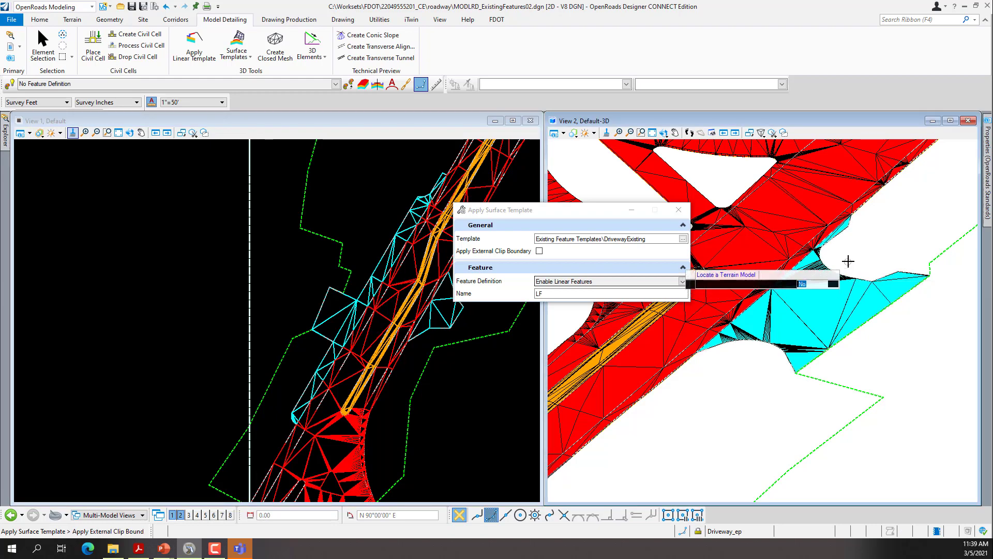
{"action": "left_click", "coordinate": [848, 261]}
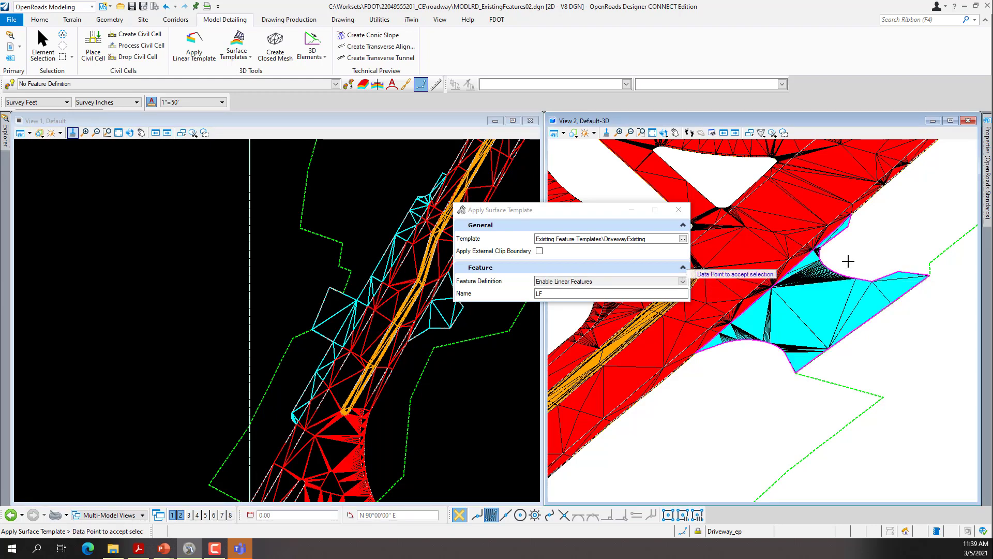
{"action": "left_click", "coordinate": [849, 261]}
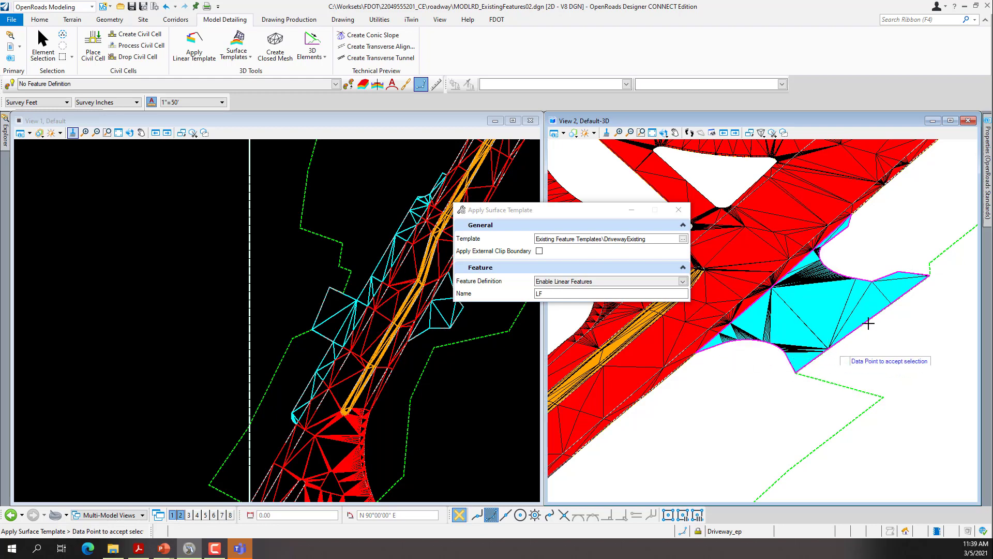
{"action": "left_click", "coordinate": [696, 447]}
{"action": "scroll", "coordinate": [752, 345], "scroll_direction": "up", "scroll_amount": 3}
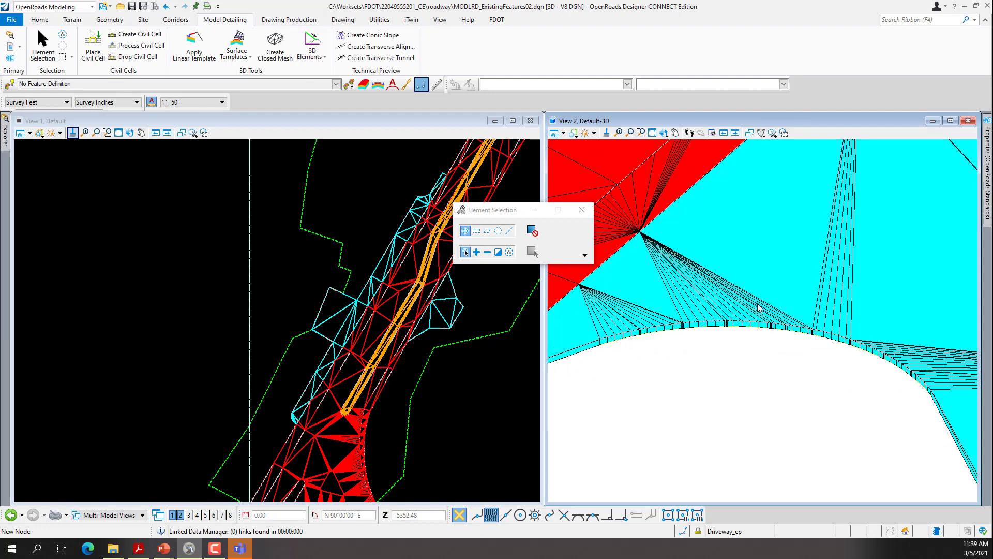
Apply the DrivewayExisting surface template, without an external clip boundary, to the smaller cyan driveway terrain on the mainline's eastern side.
{"action": "scroll", "coordinate": [741, 316], "scroll_direction": "down", "scroll_amount": 3}
{"action": "scroll", "coordinate": [744, 307], "scroll_direction": "down", "scroll_amount": 5}
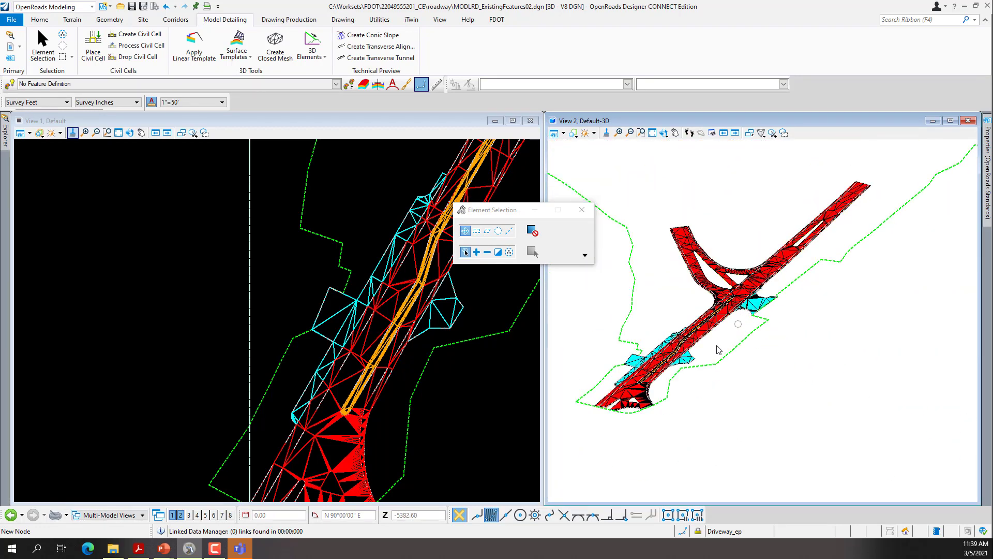
{"action": "scroll", "coordinate": [683, 365], "scroll_direction": "up", "scroll_amount": 4}
{"action": "scroll", "coordinate": [684, 365], "scroll_direction": "up", "scroll_amount": 2}
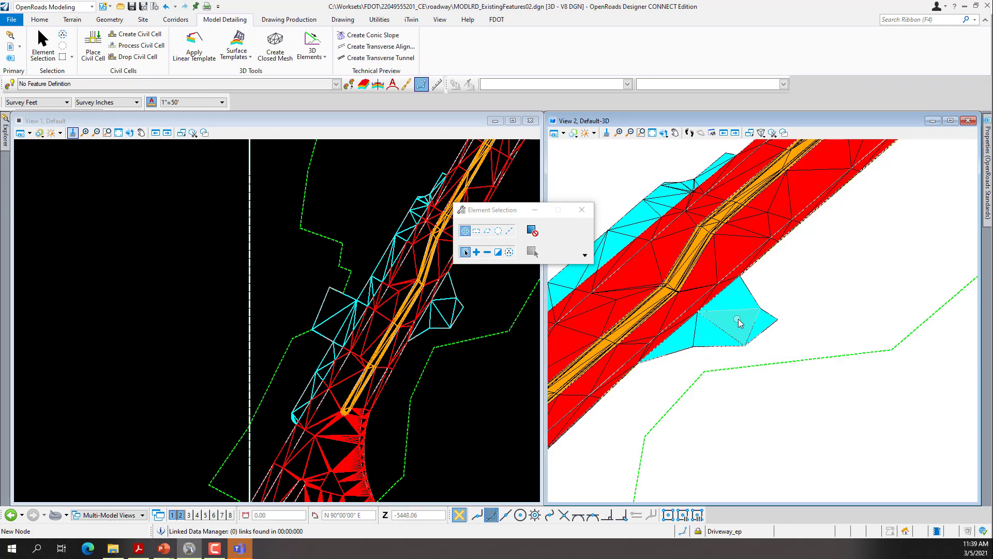
{"action": "left_click", "coordinate": [237, 43]}
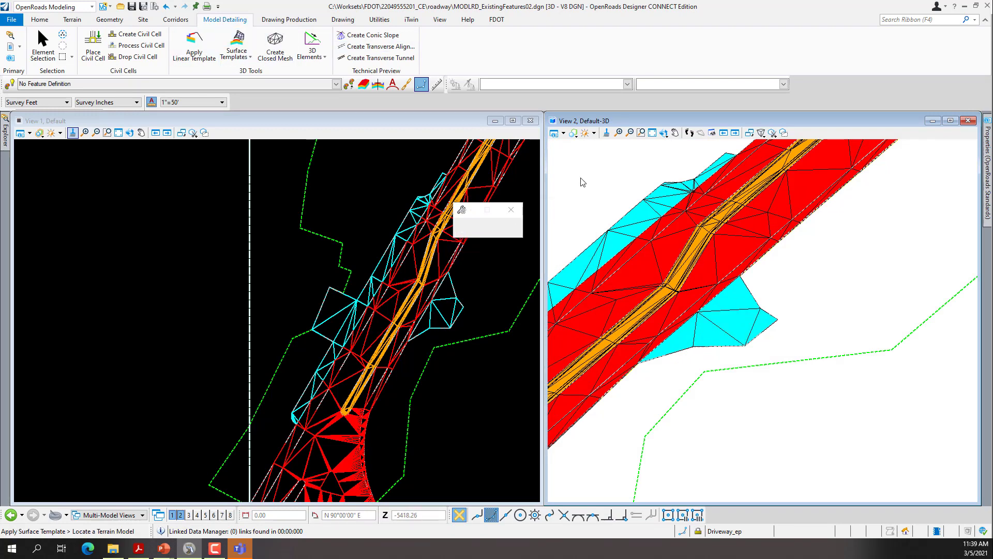
{"action": "left_click", "coordinate": [768, 302]}
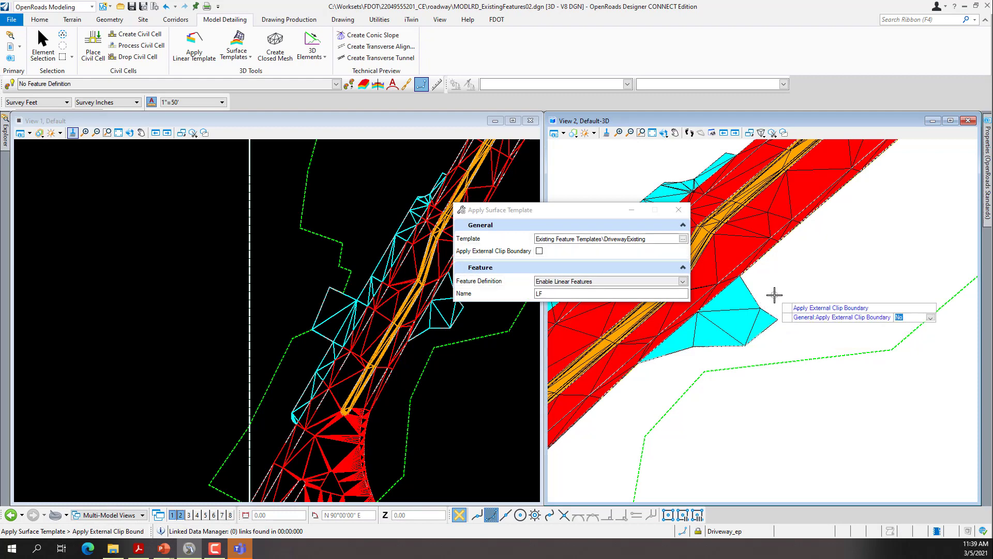
{"action": "left_click", "coordinate": [774, 296]}
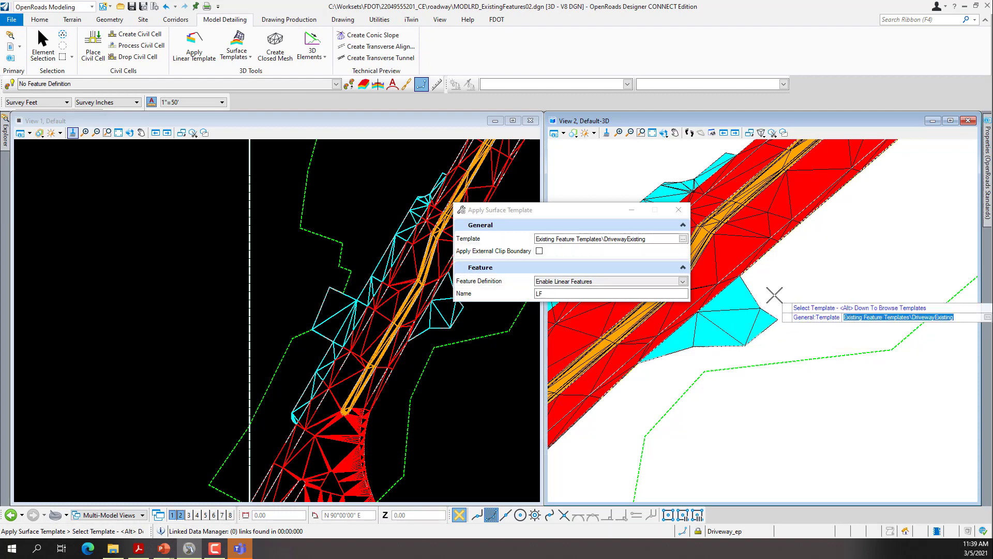
{"action": "left_click", "coordinate": [774, 295]}
{"action": "left_click", "coordinate": [774, 295]}
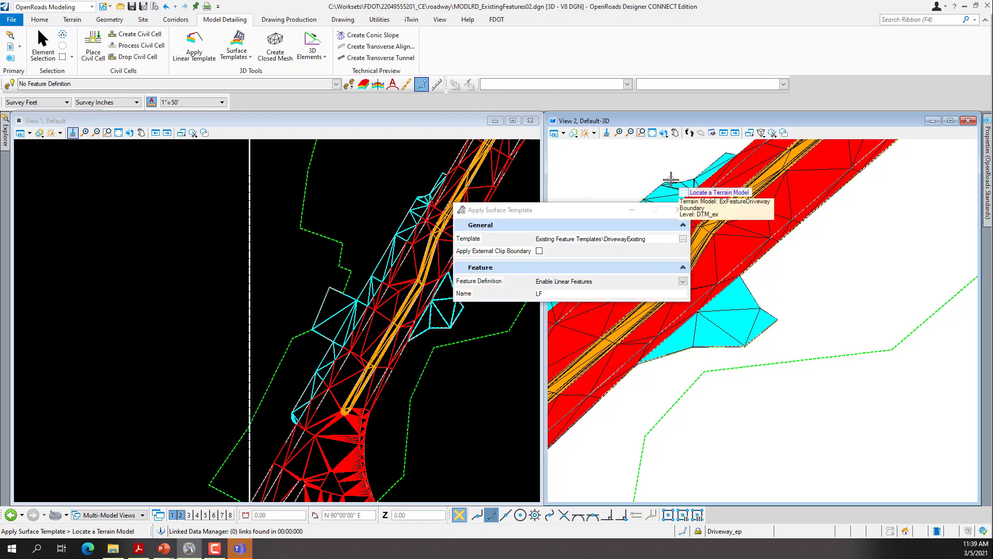
Apply the DrivewayExisting surface template, without an external clip boundary, to the long cyan driveway terrain along the mainline's western side.
{"action": "left_click", "coordinate": [671, 179]}
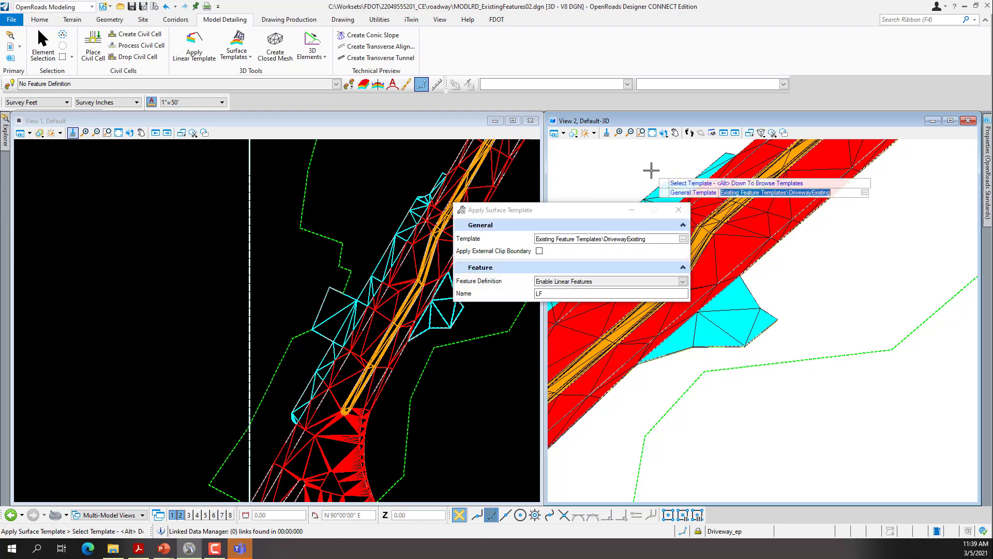
{"action": "left_click", "coordinate": [651, 170]}
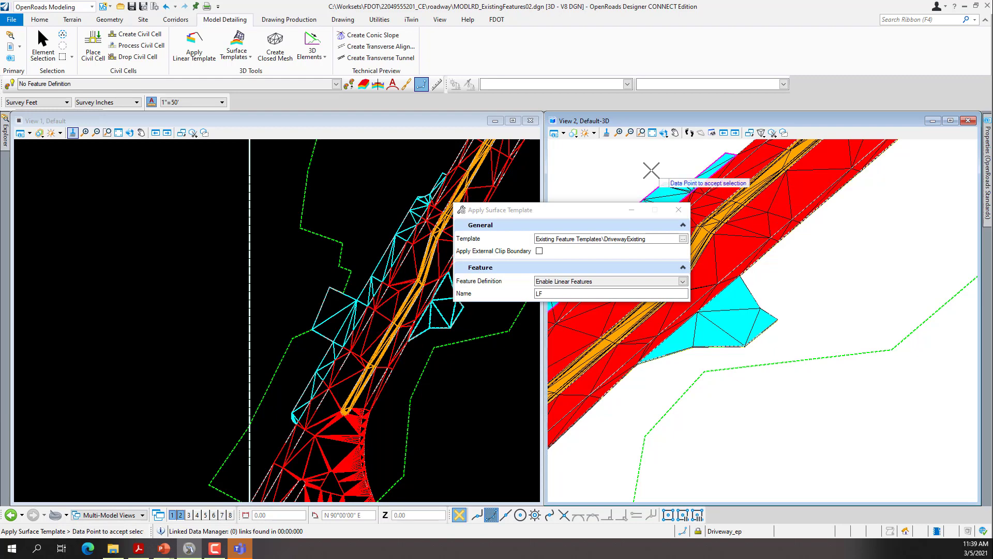
{"action": "left_click", "coordinate": [652, 170]}
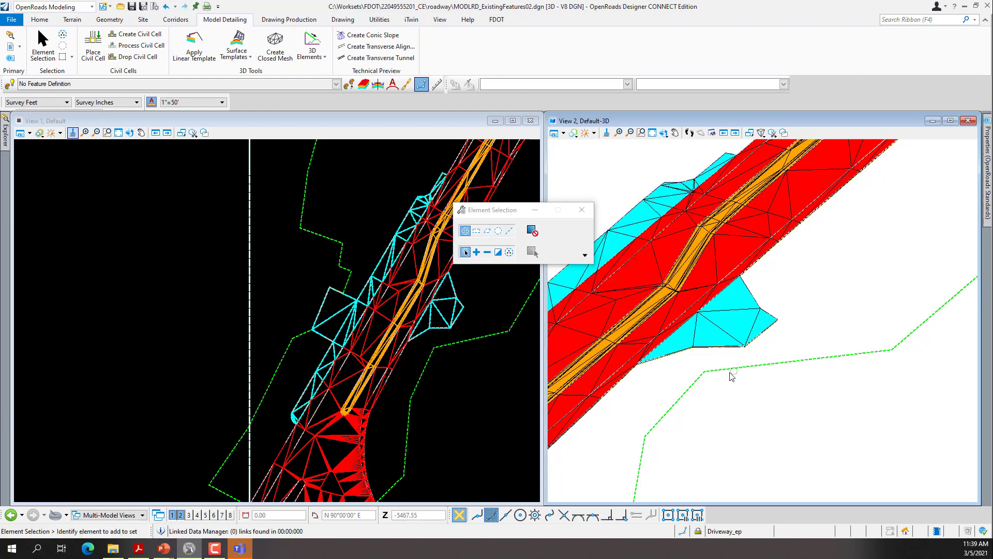
{"action": "scroll", "coordinate": [731, 376], "scroll_direction": "down", "scroll_amount": 5}
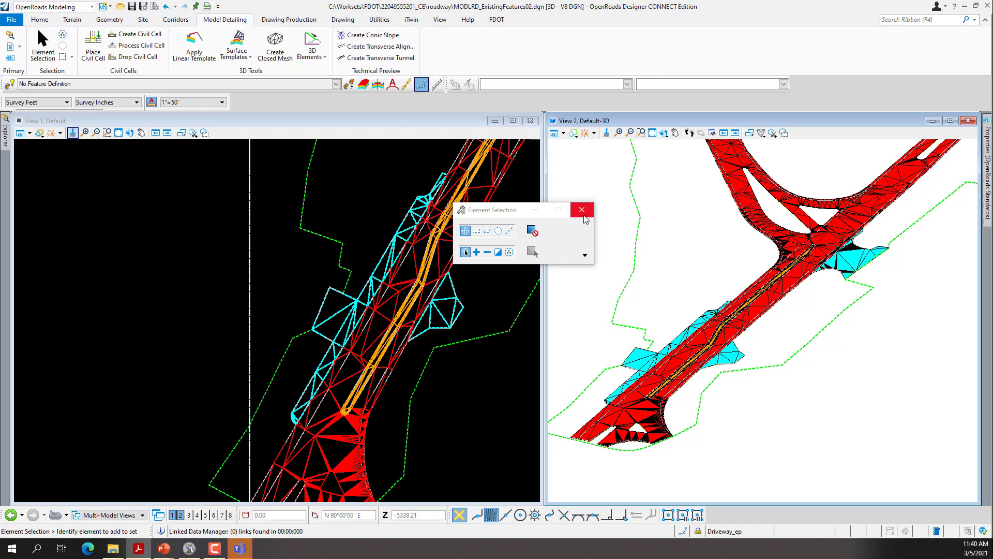
{"action": "right_click", "coordinate": [162, 280]}
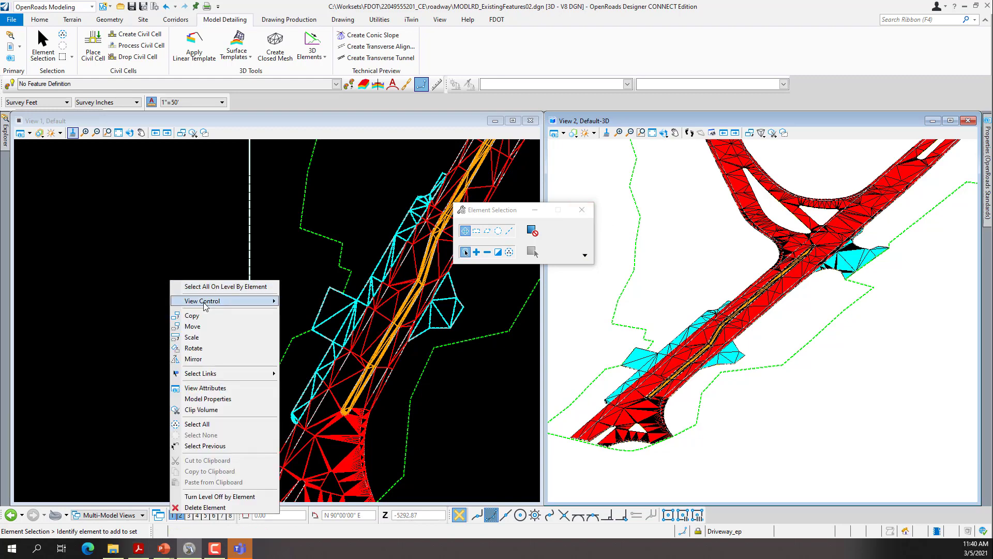
{"action": "left_click", "coordinate": [139, 304]}
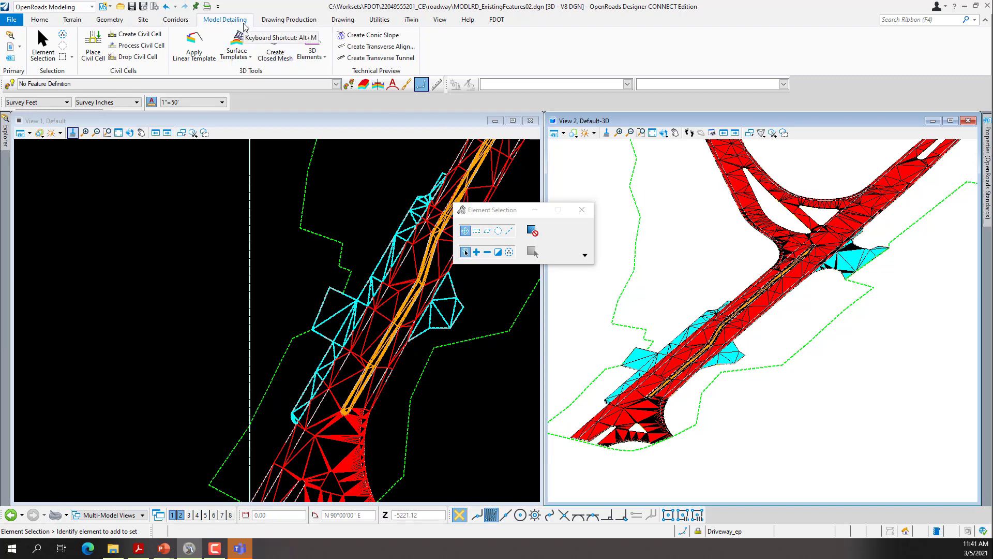
Open the PavementAsphaltExisting surface template applied to the ramp's asphalt pavement for editing.
{"action": "left_click", "coordinate": [251, 58]}
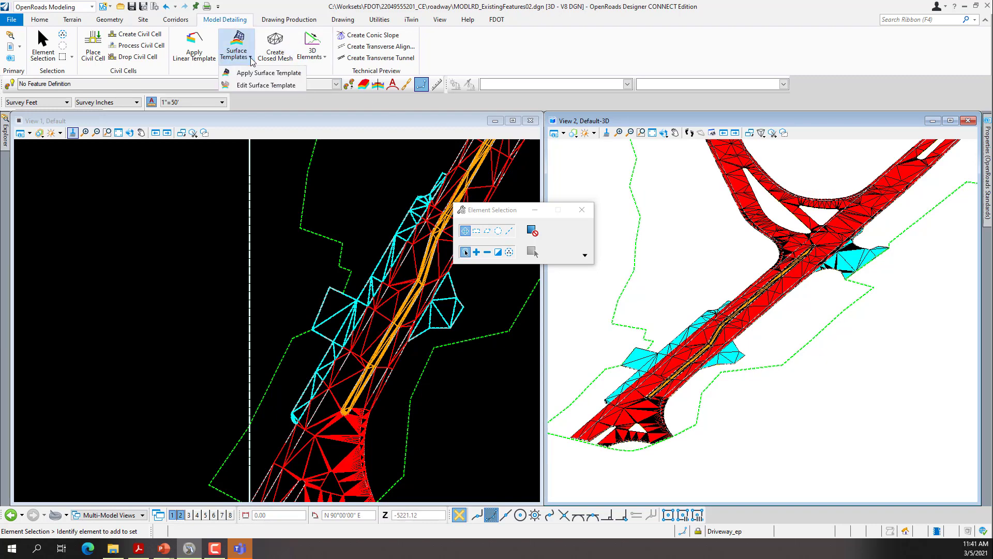
{"action": "left_click", "coordinate": [265, 86]}
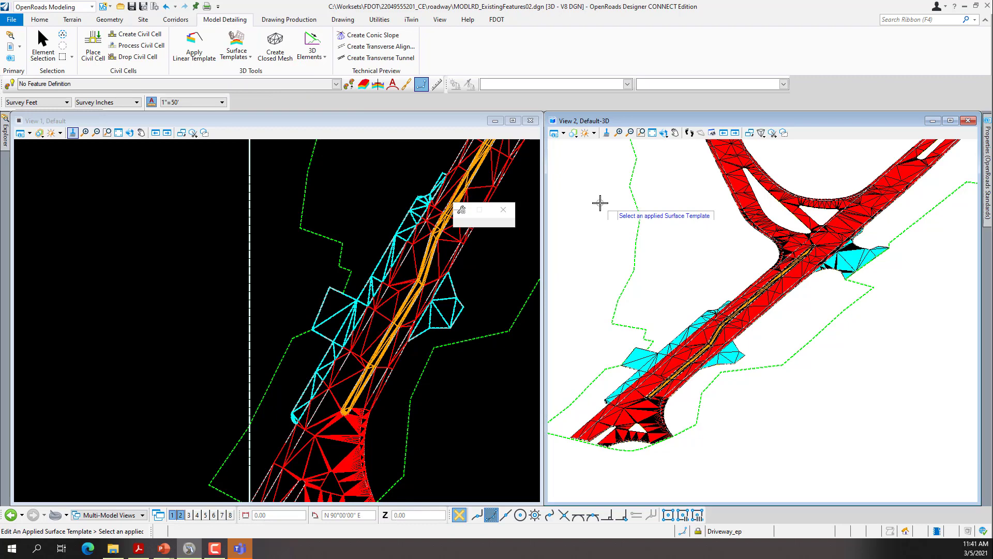
{"action": "scroll", "coordinate": [775, 201], "scroll_direction": "up", "scroll_amount": 3}
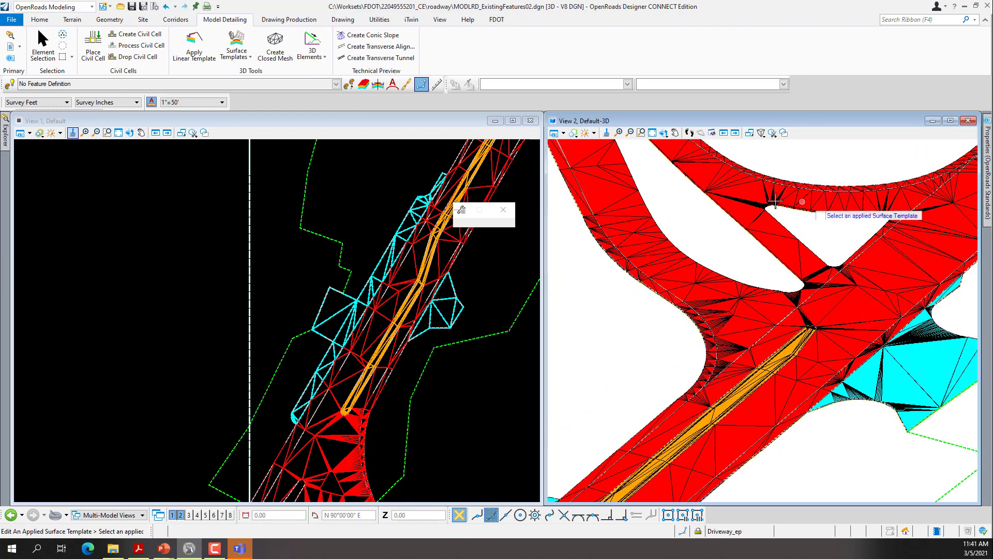
{"action": "left_click", "coordinate": [715, 177]}
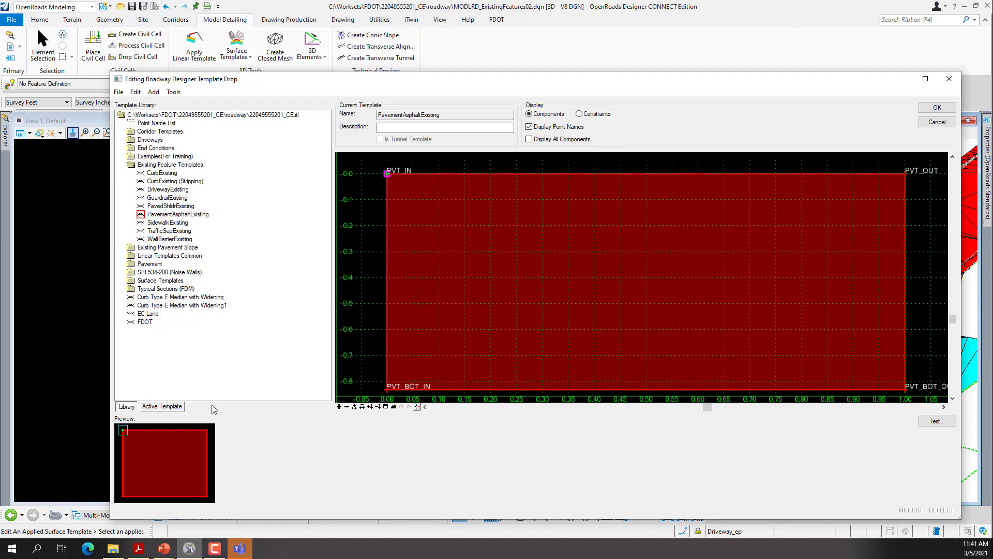
Set the default value of the EOP_PvtThick parametric constraint in the PavementAsphaltExisting template to -1.25.
{"action": "left_click", "coordinate": [163, 406]}
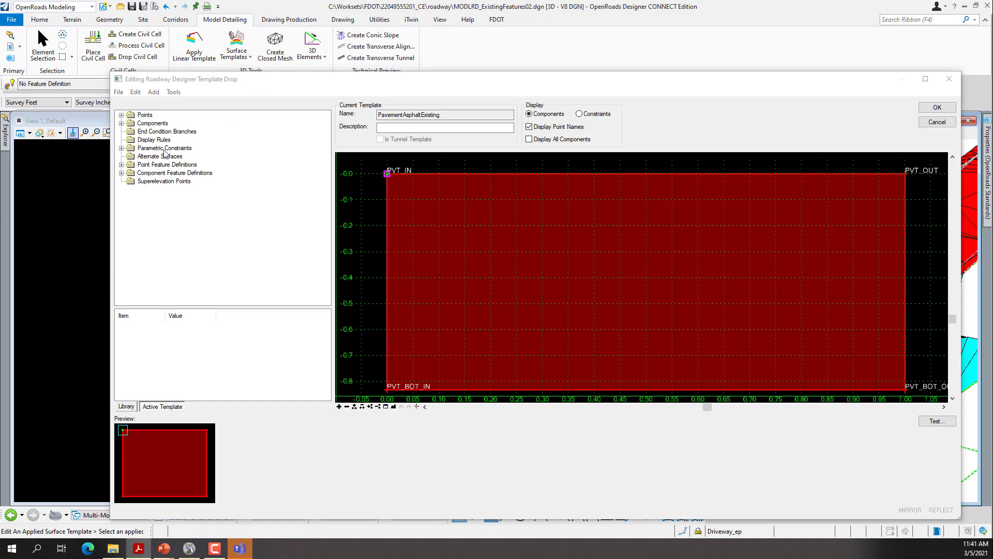
{"action": "left_click", "coordinate": [121, 148]}
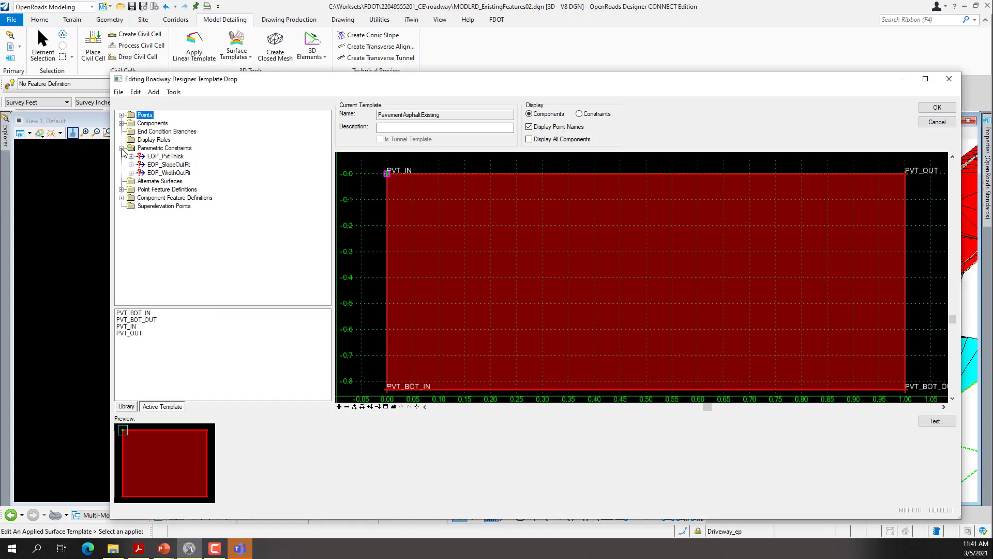
{"action": "left_click", "coordinate": [166, 157]}
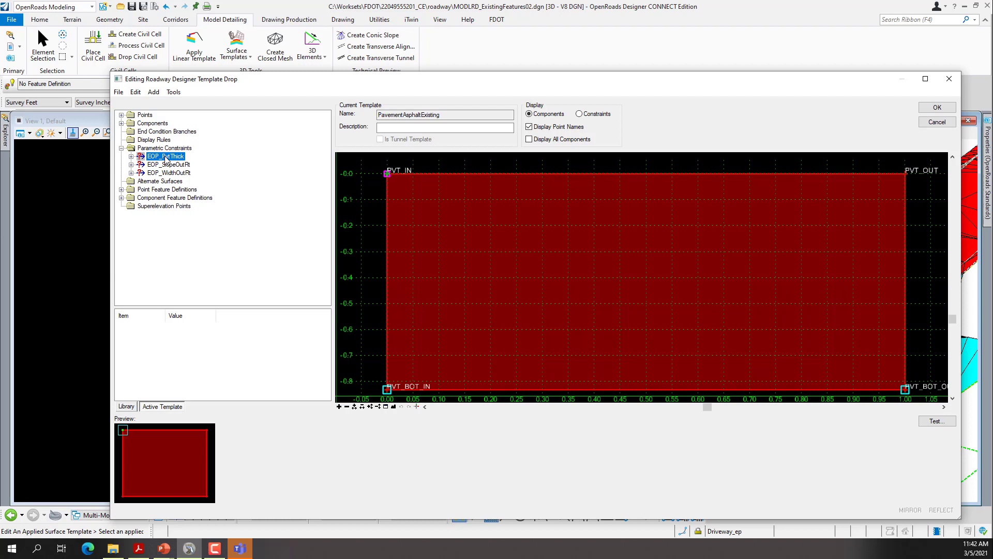
{"action": "right_click", "coordinate": [165, 159]}
{"action": "left_click", "coordinate": [190, 164]}
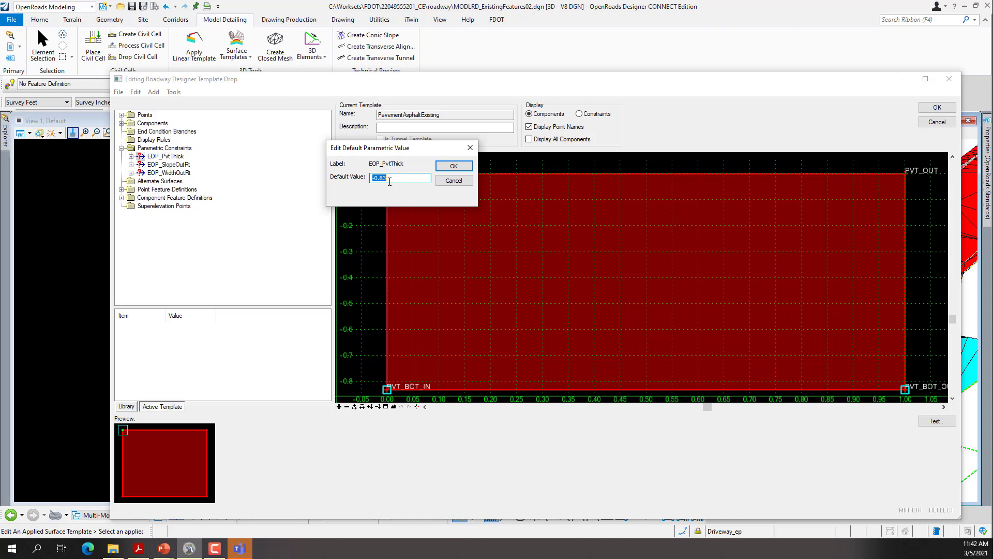
{"action": "left_click_drag", "start_coordinate": [390, 180], "coordinate": [371, 181]}
{"action": "type", "text": "-"}
{"action": "type", "text": ".1"}
{"action": "type", "text": "1.25"}
{"action": "key", "text": "Return"}
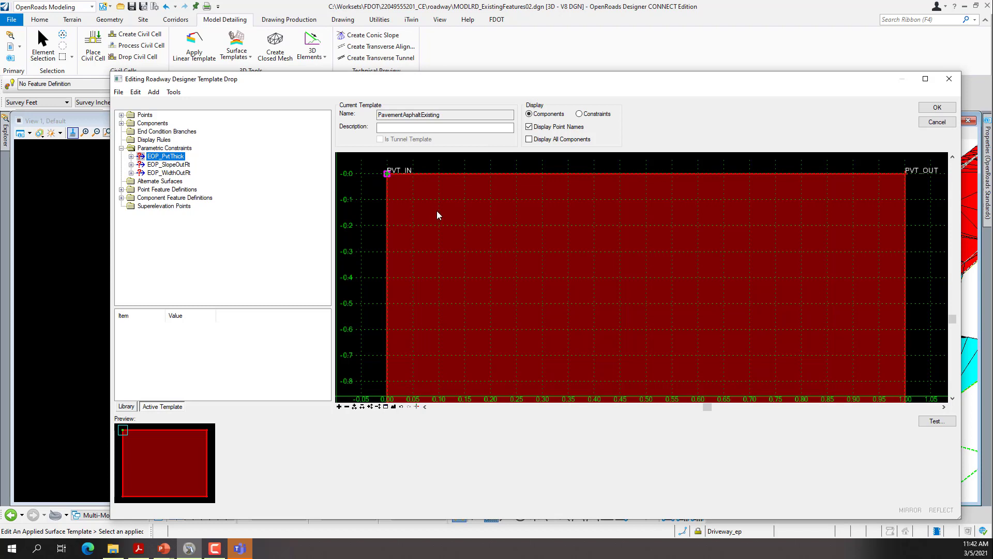
Accept the edited PavementAsphaltExisting template and inspect the ramp pavement and junction in the 3D view.
{"action": "scroll", "coordinate": [458, 223], "scroll_direction": "down", "scroll_amount": 1}
{"action": "scroll", "coordinate": [491, 238], "scroll_direction": "down", "scroll_amount": 1}
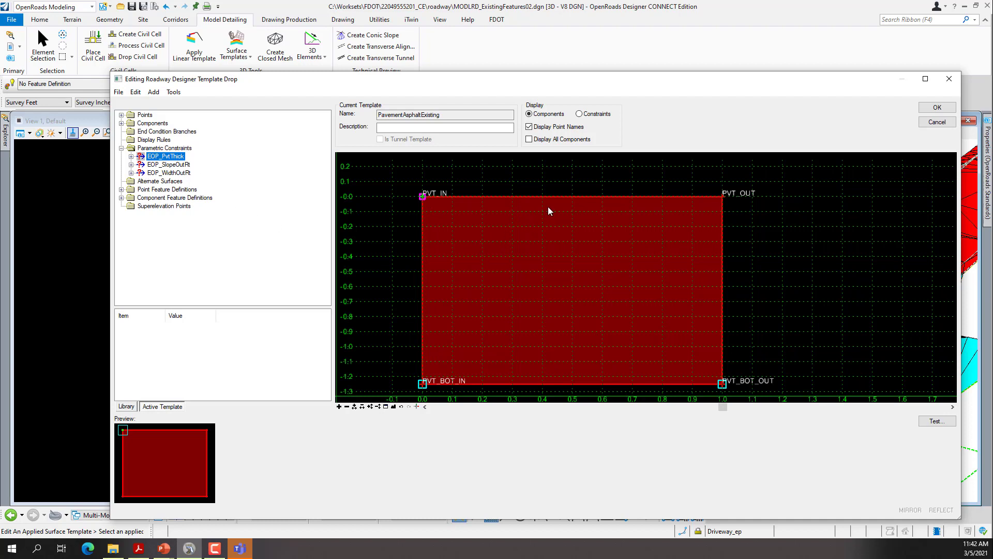
{"action": "mouse_move", "coordinate": [570, 392]}
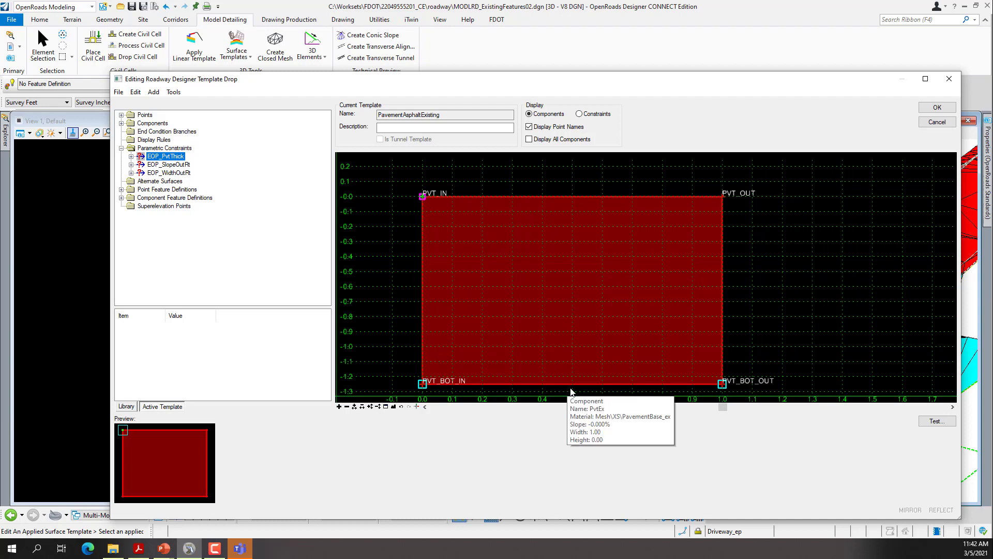
{"action": "left_click", "coordinate": [933, 107]}
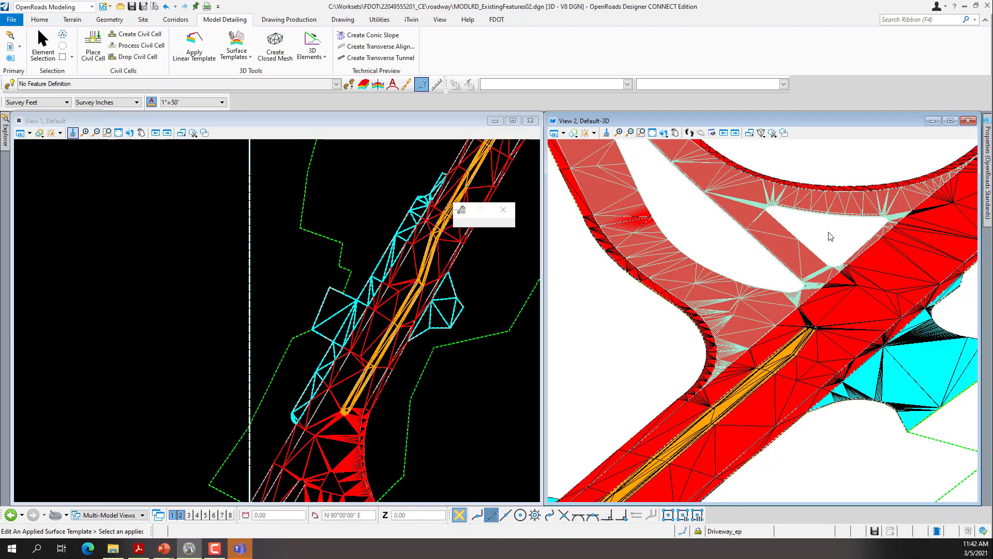
{"action": "scroll", "coordinate": [791, 214], "scroll_direction": "up", "scroll_amount": 3}
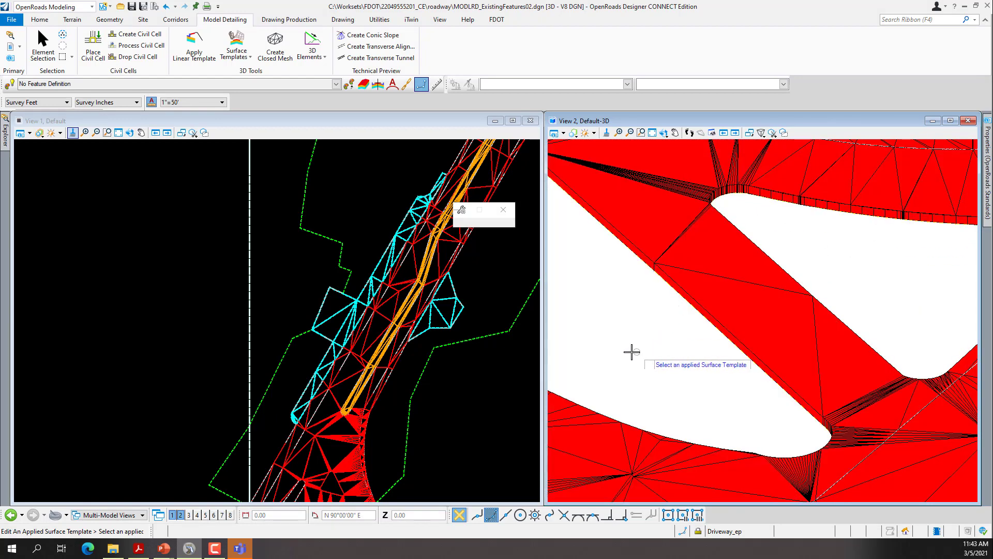
{"action": "scroll", "coordinate": [646, 326], "scroll_direction": "down", "scroll_amount": 4}
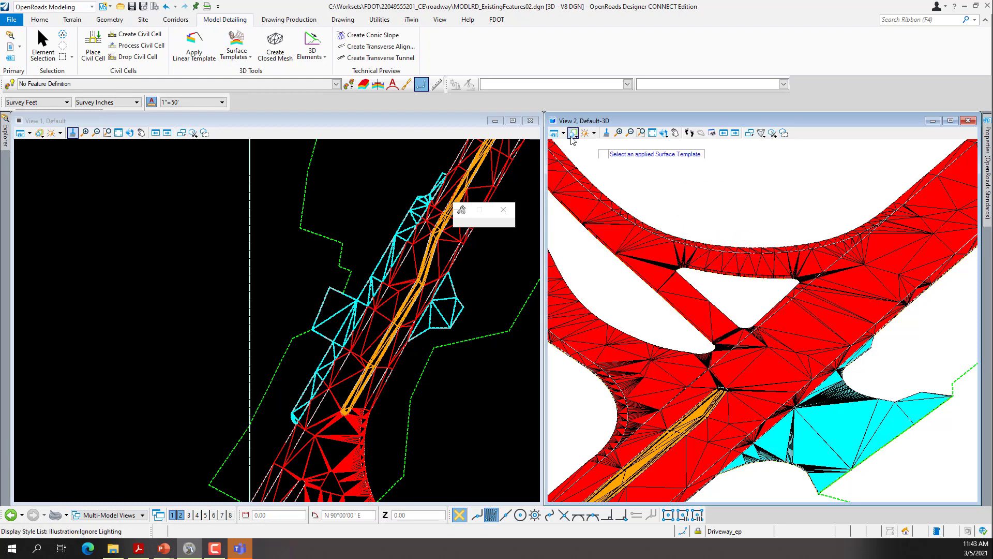
List the applied surface templates under Enable Linear Features in the OpenRoads Model and view the ExFeaturePavdShldr template's available operations.
{"action": "left_click", "coordinate": [5, 134]}
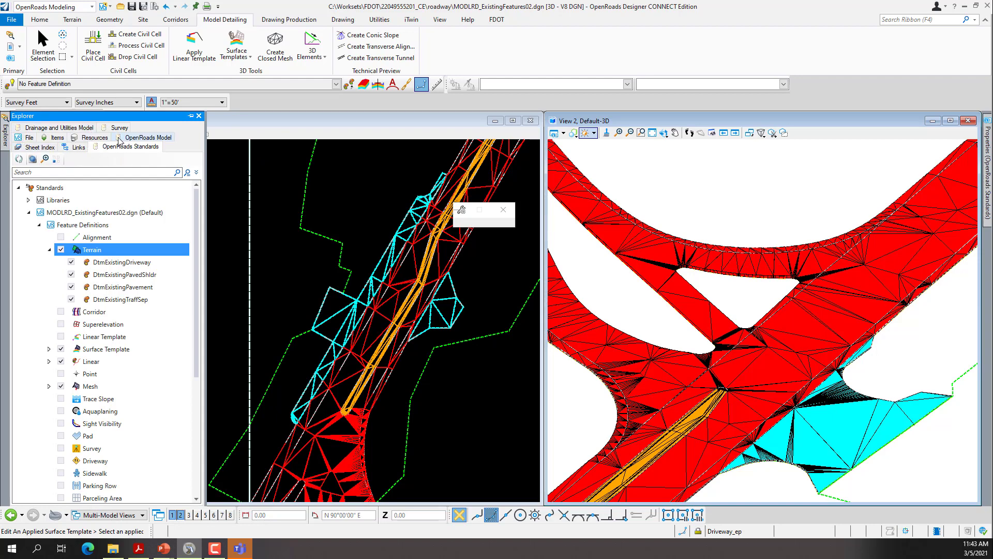
{"action": "left_click", "coordinate": [152, 138]}
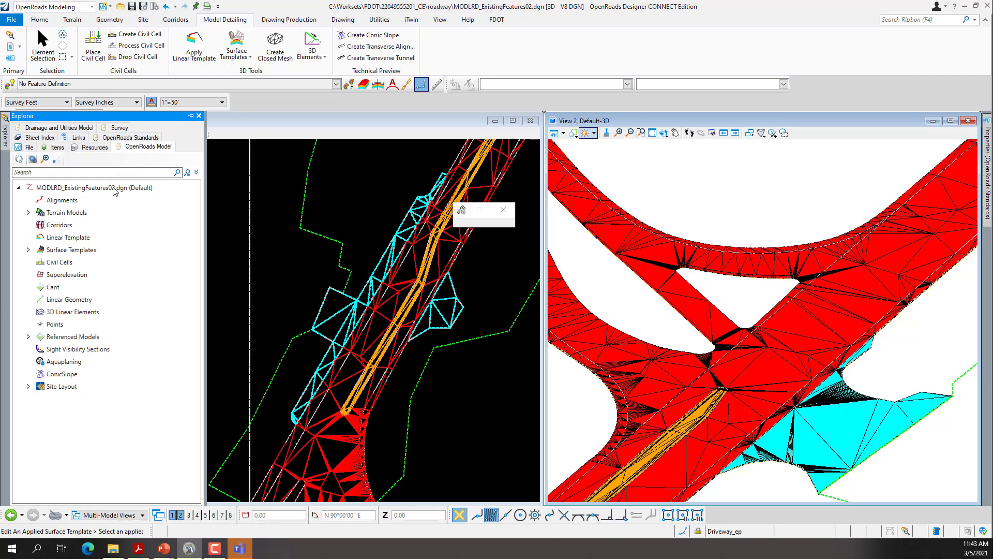
{"action": "left_click", "coordinate": [28, 250]}
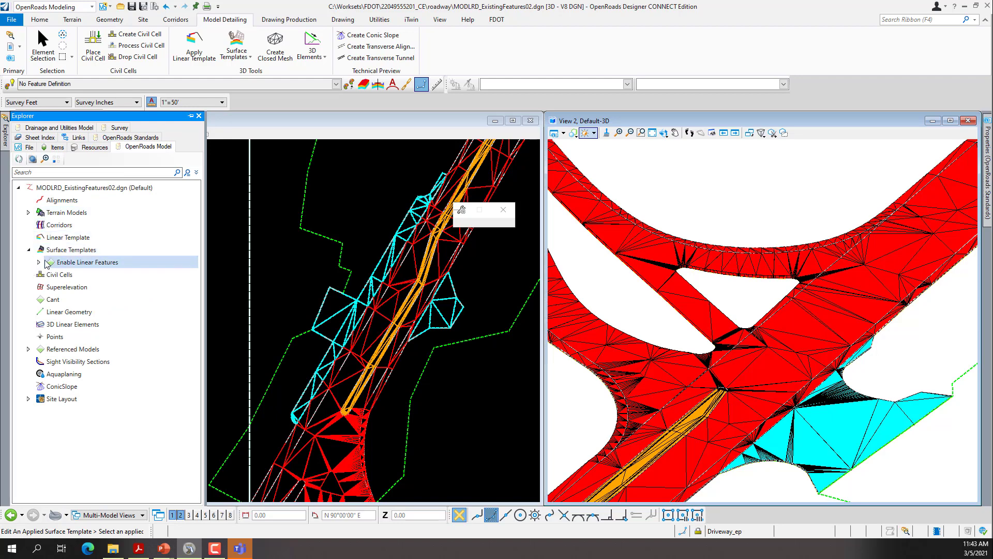
{"action": "left_click", "coordinate": [38, 263]}
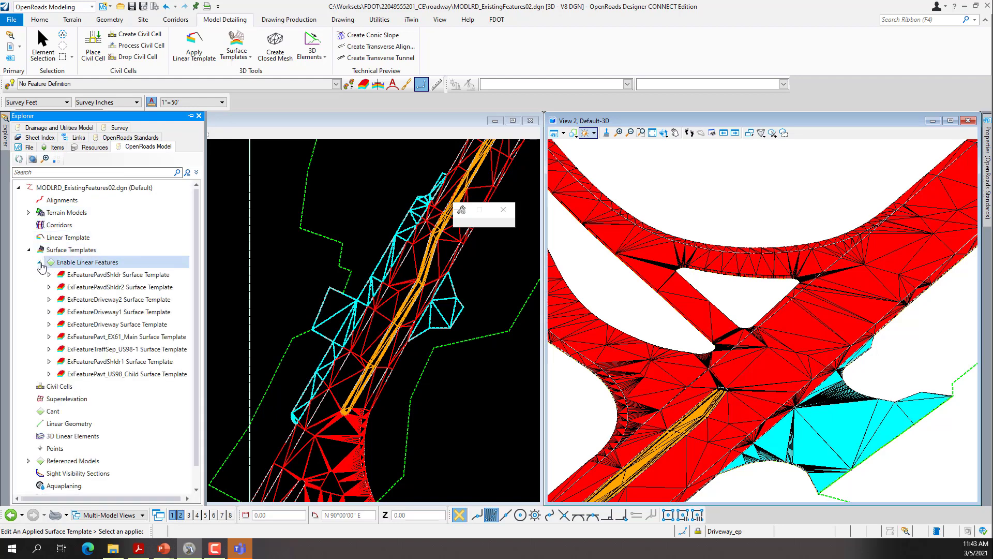
{"action": "left_click", "coordinate": [107, 277]}
{"action": "right_click", "coordinate": [107, 278]}
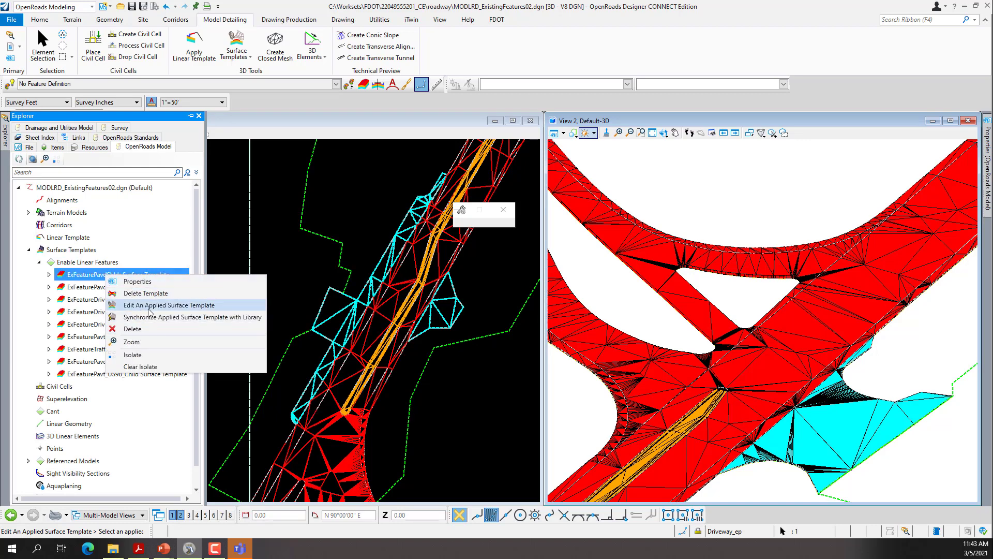
{"action": "left_click", "coordinate": [134, 239]}
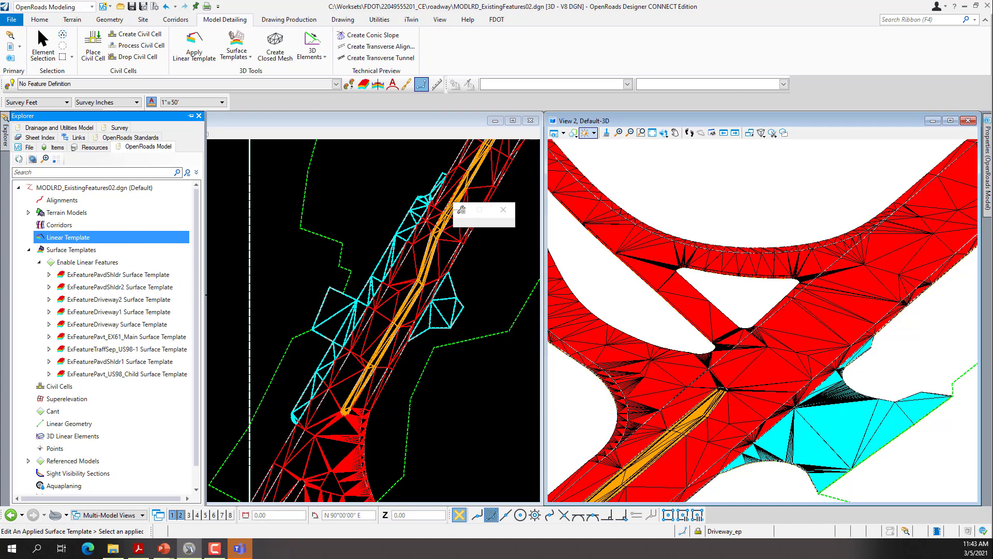
{"action": "mouse_move", "coordinate": [6, 136]}
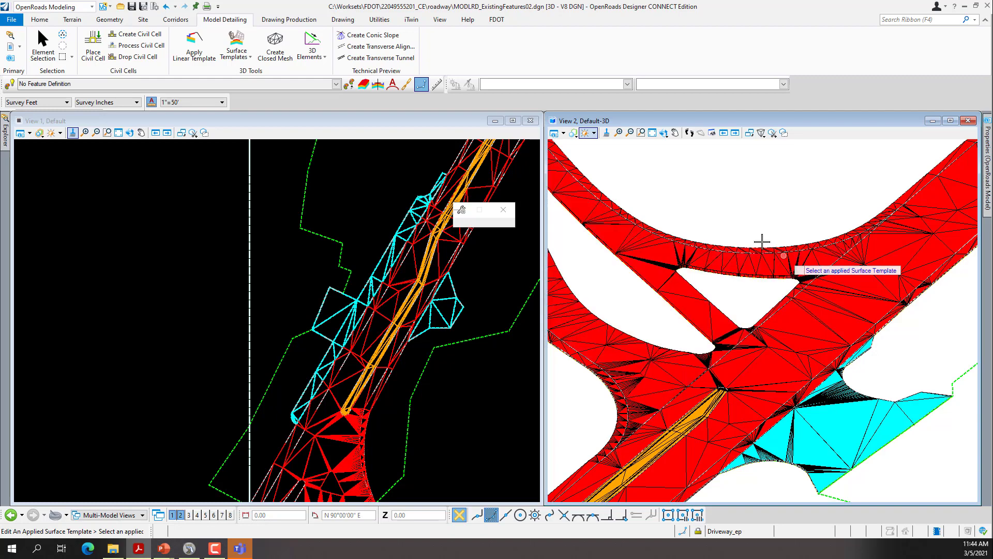
{"action": "scroll", "coordinate": [725, 351], "scroll_direction": "down", "scroll_amount": 5}
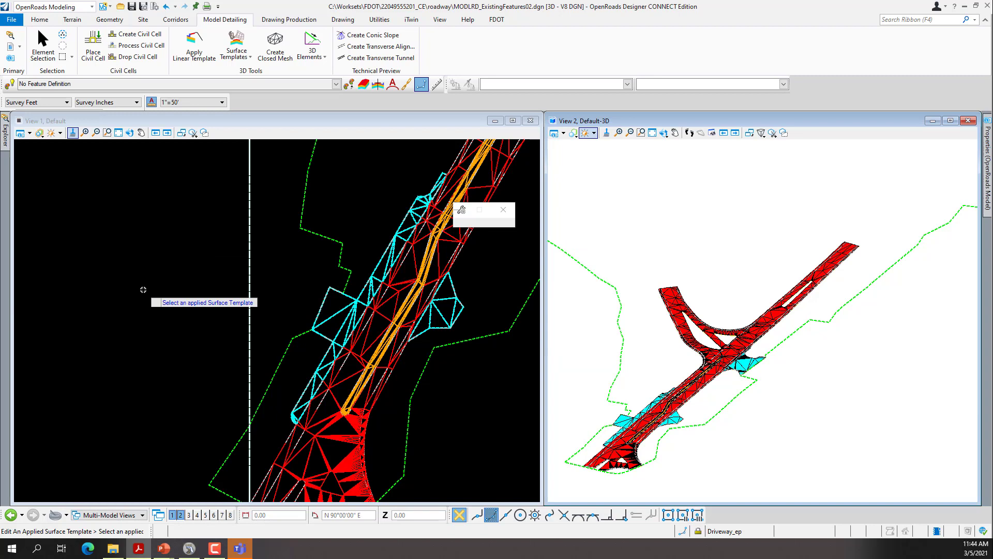
{"action": "left_click", "coordinate": [42, 50]}
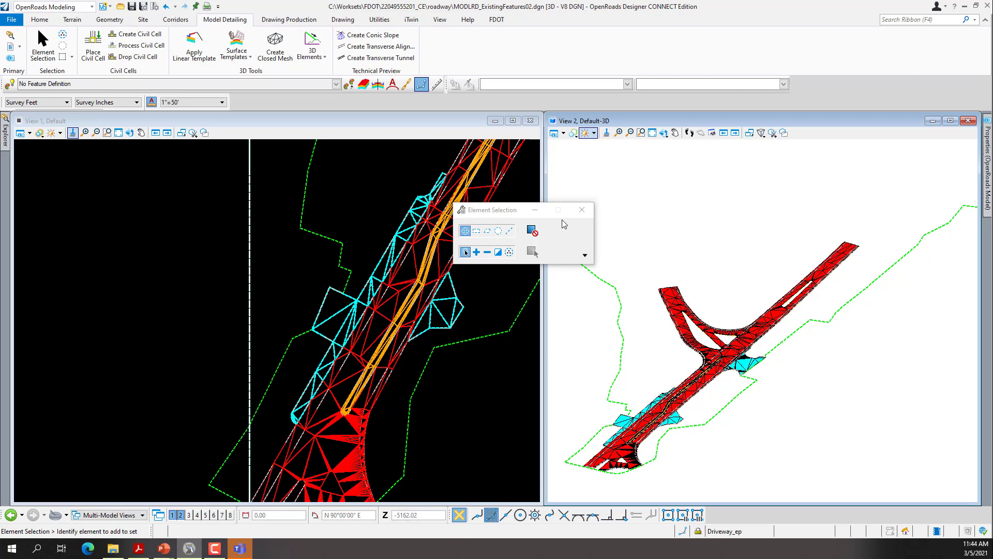
{"action": "left_click", "coordinate": [581, 210]}
Turn off the DTMTriangles_ep level of the Default-3D reference in View 1.
{"action": "scroll", "coordinate": [212, 371], "scroll_direction": "down", "scroll_amount": 4}
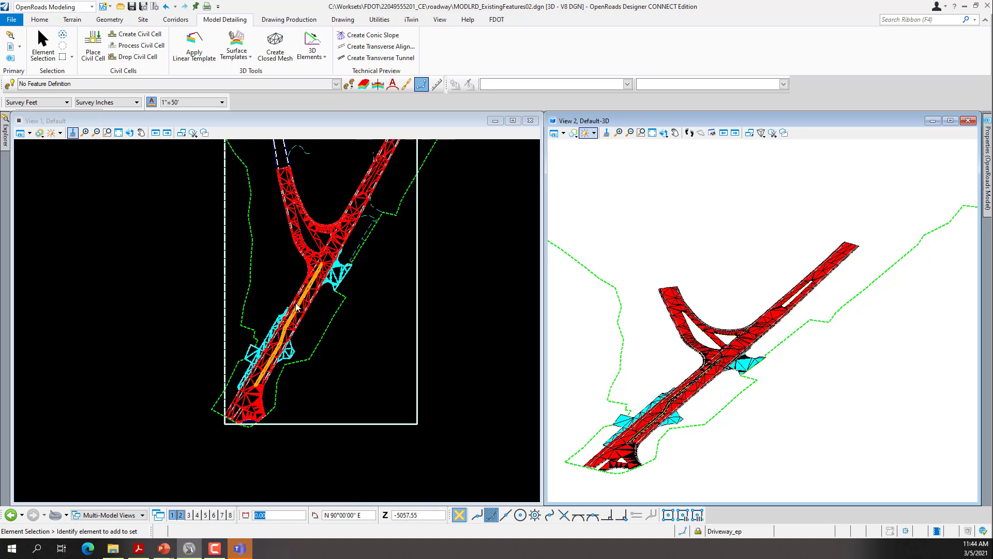
{"action": "scroll", "coordinate": [326, 228], "scroll_direction": "up", "scroll_amount": 2}
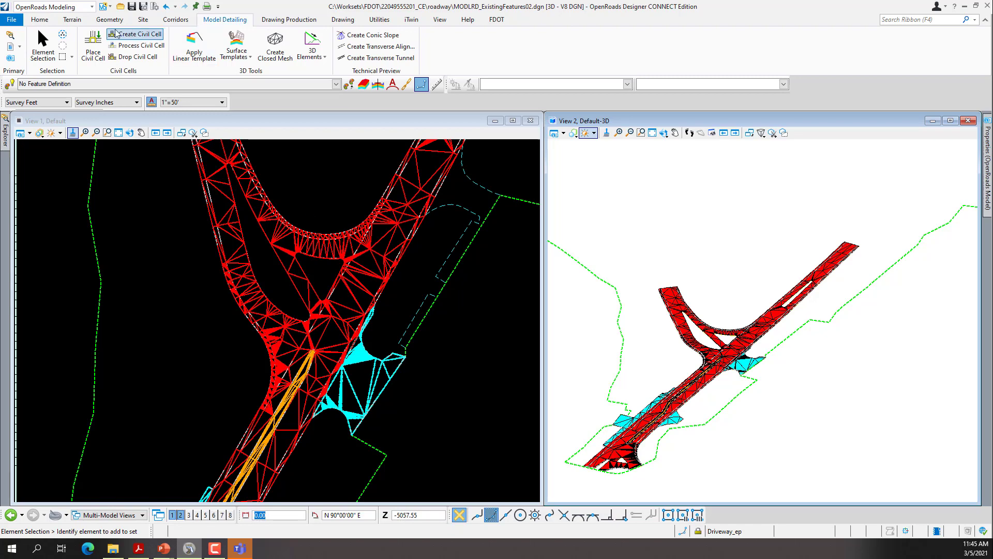
{"action": "left_click", "coordinate": [40, 20]}
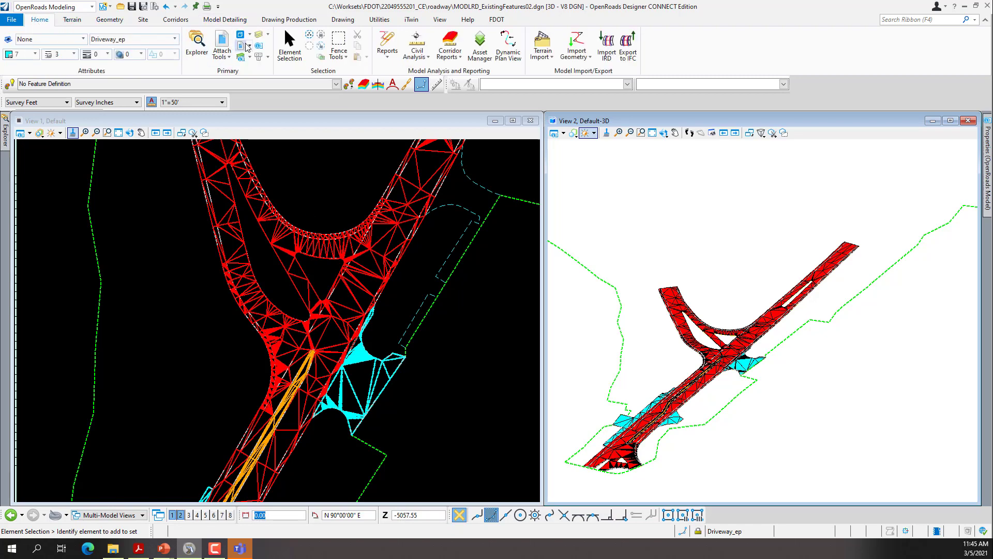
{"action": "left_click", "coordinate": [258, 36]}
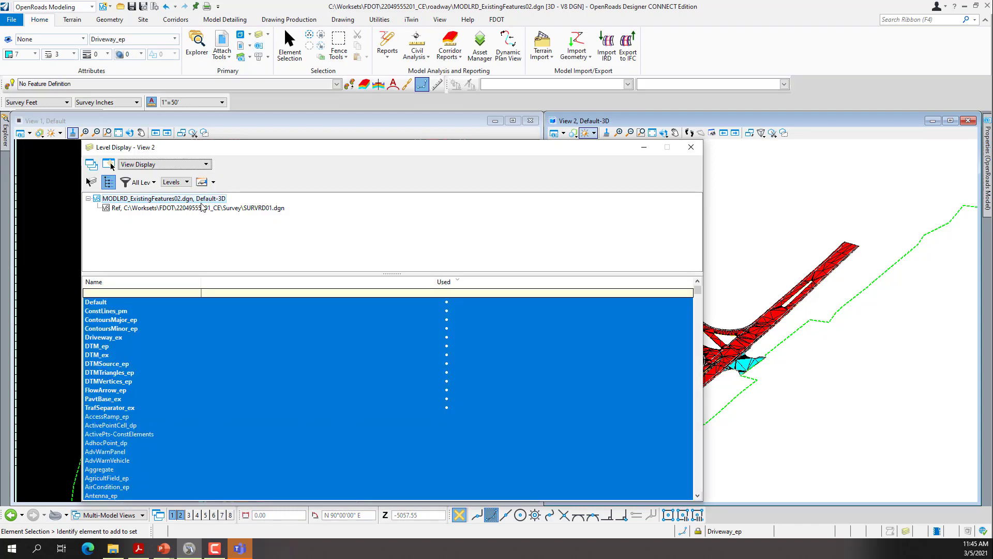
{"action": "left_click", "coordinate": [202, 208]}
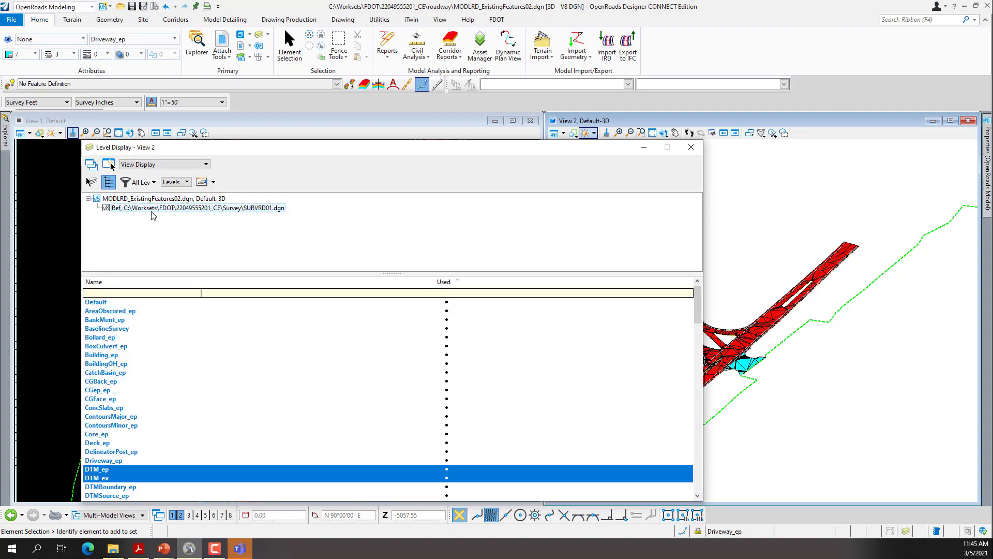
{"action": "left_click", "coordinate": [122, 201]}
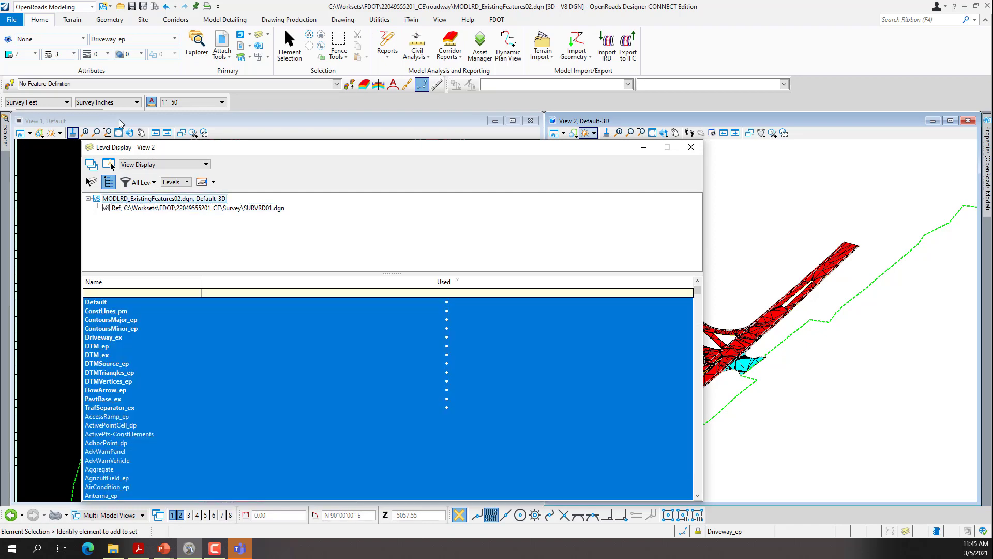
{"action": "left_click", "coordinate": [119, 121]}
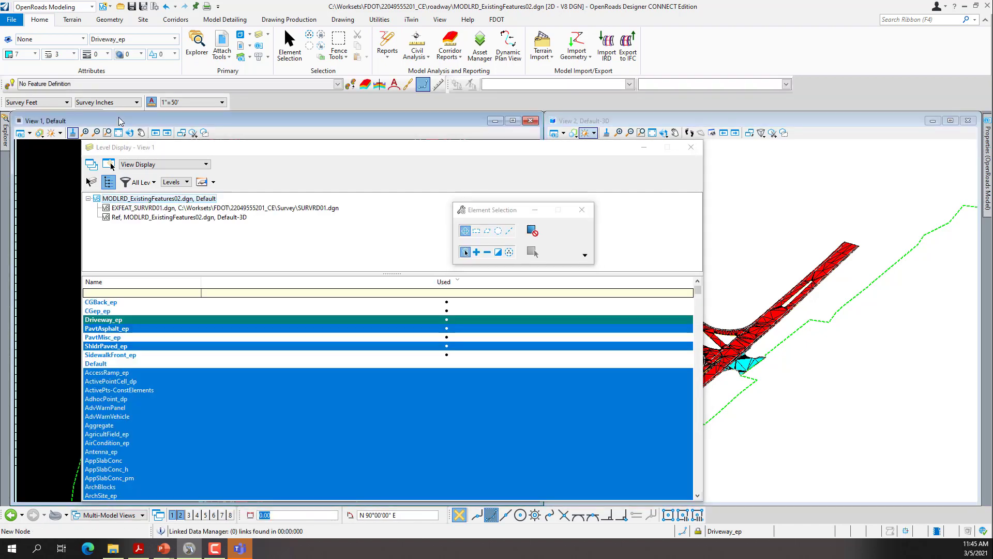
{"action": "left_click", "coordinate": [159, 218]}
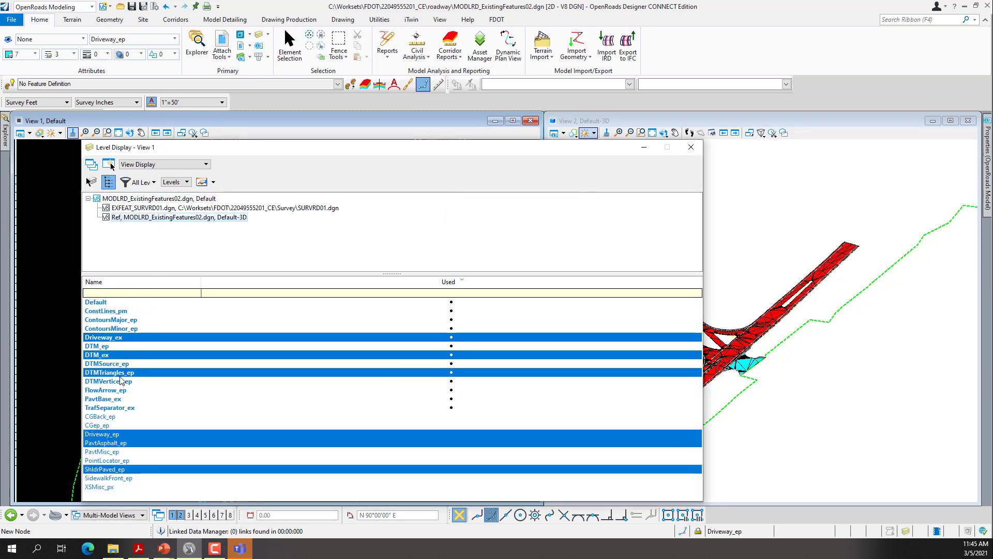
{"action": "left_click", "coordinate": [120, 375]}
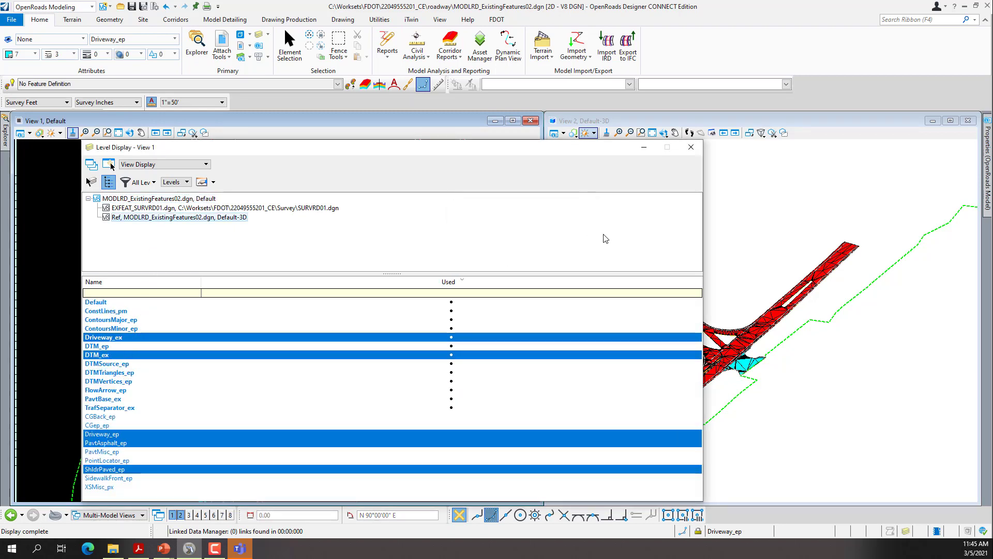
{"action": "left_click", "coordinate": [682, 152]}
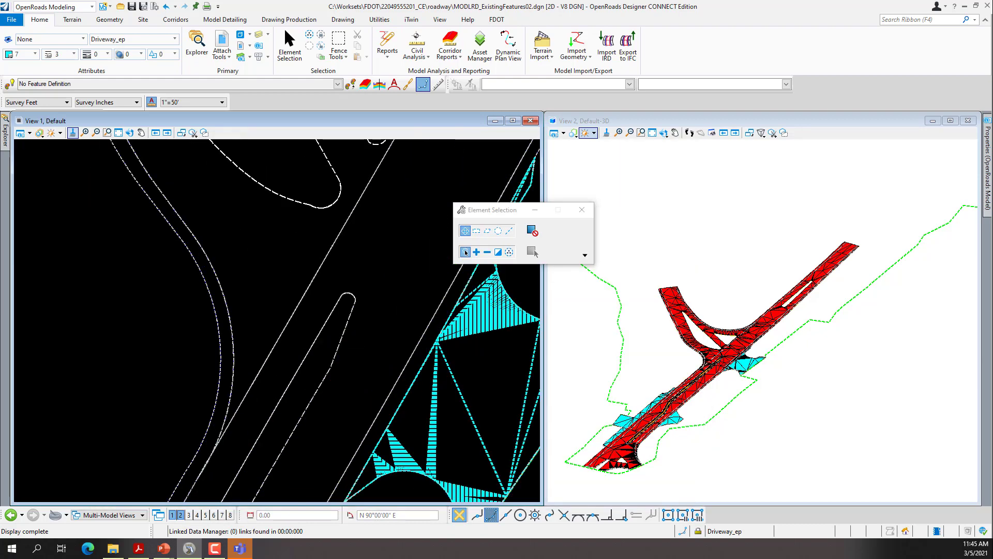
{"action": "scroll", "coordinate": [249, 362], "scroll_direction": "down", "scroll_amount": 5}
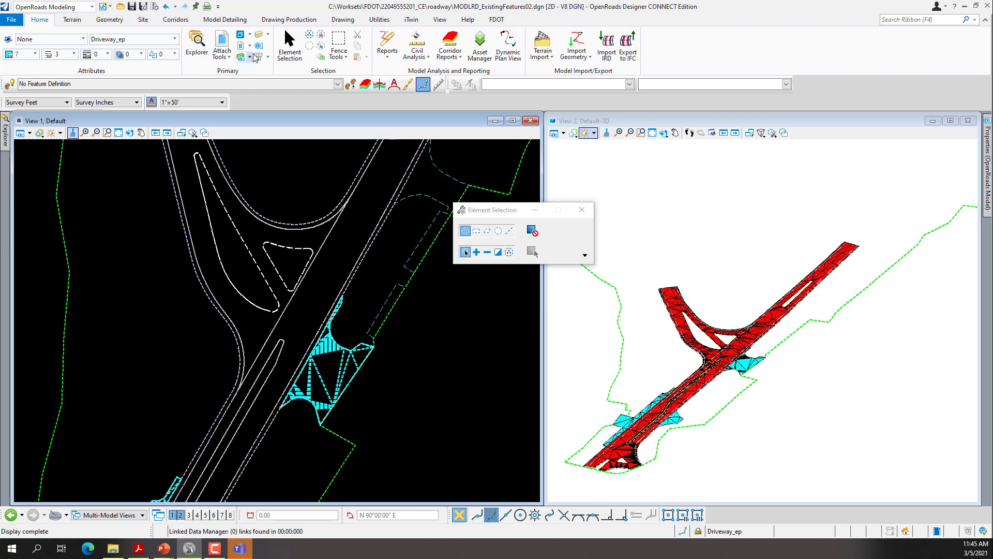
Turn on the CGBack_ep level of the active Default model in View 1 and inspect the back-of-curb lines around the islands and median.
{"action": "left_click", "coordinate": [259, 35]}
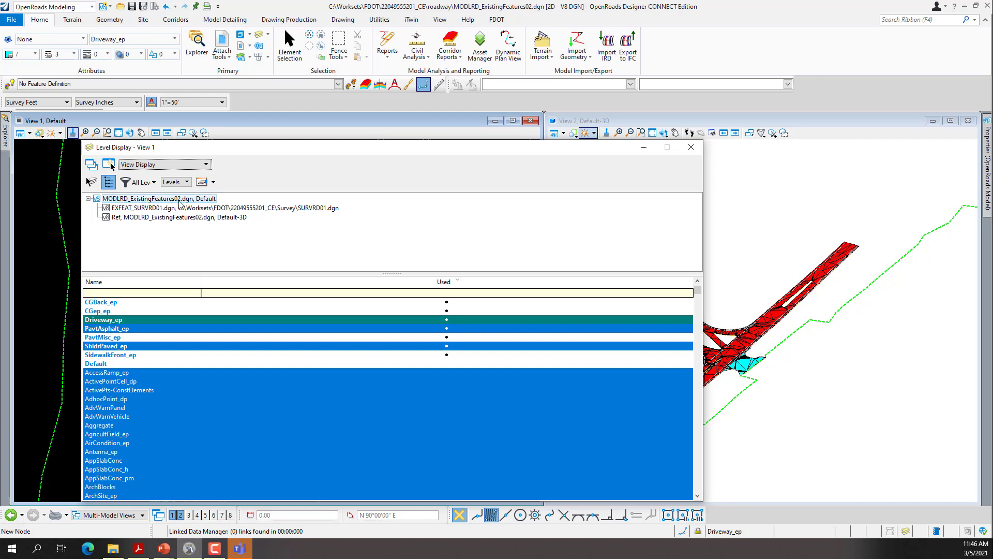
{"action": "left_click", "coordinate": [107, 303], "text": "ctrl"}
{"action": "left_click", "coordinate": [107, 311], "text": "ctrl"}
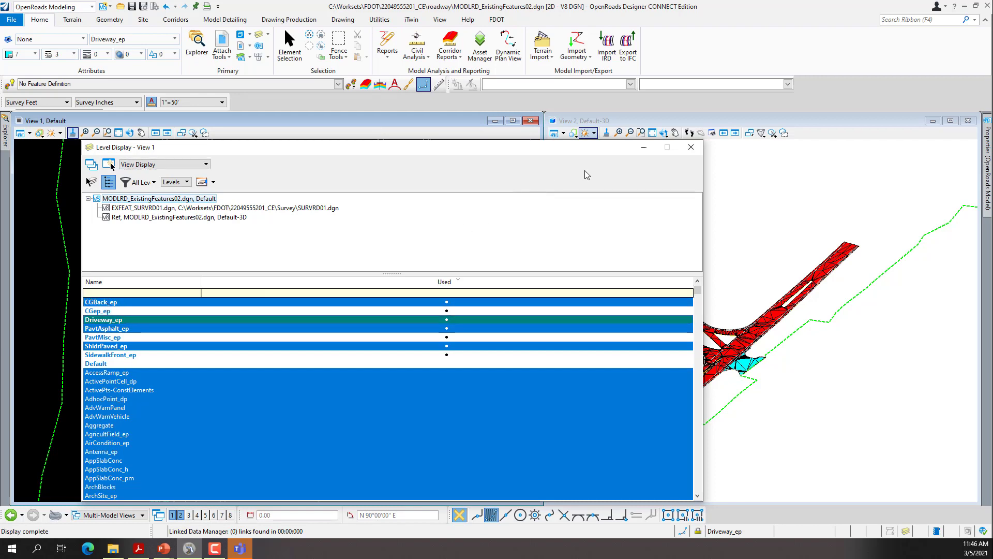
{"action": "left_click", "coordinate": [645, 147]}
{"action": "scroll", "coordinate": [290, 282], "scroll_direction": "up", "scroll_amount": 3}
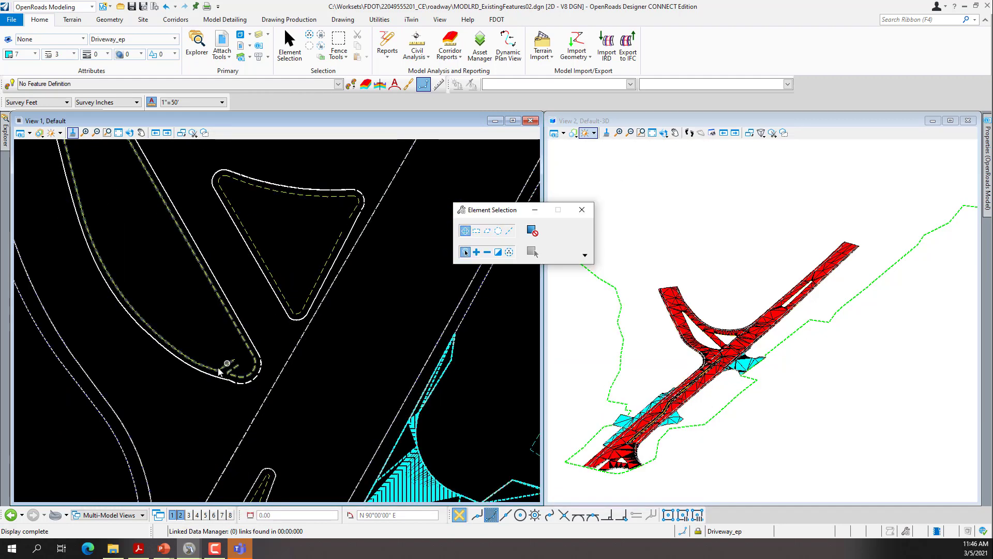
{"action": "scroll", "coordinate": [232, 383], "scroll_direction": "down", "scroll_amount": 3}
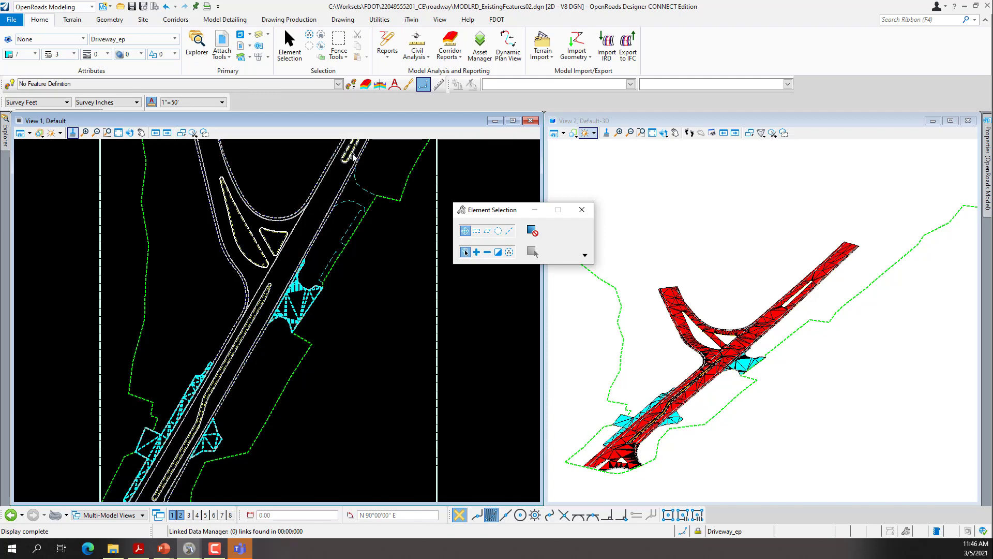
{"action": "scroll", "coordinate": [355, 168], "scroll_direction": "up", "scroll_amount": 3}
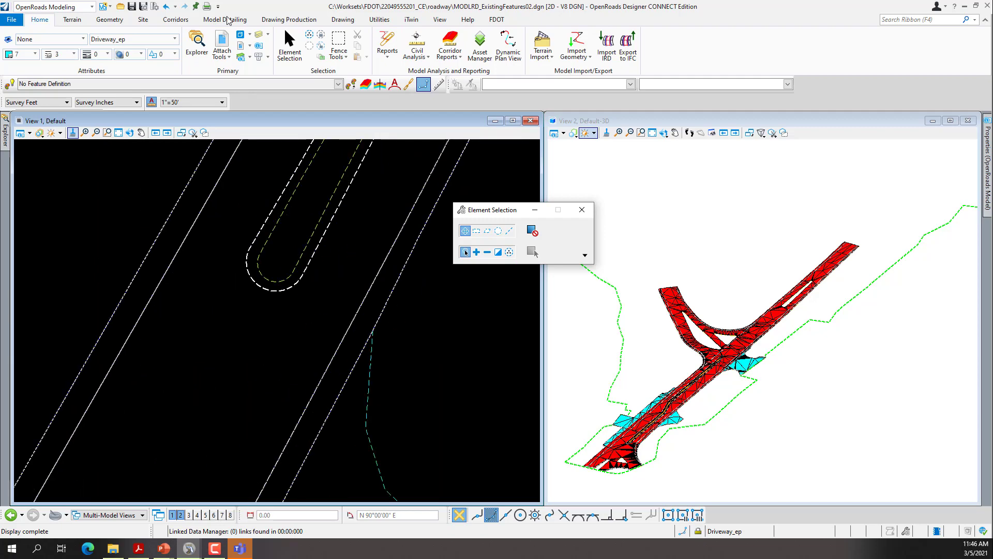
Make CGep_ep the active level in View 1 and turn off the Driveway_ep and ShldrPaved_ep levels.
{"action": "left_click", "coordinate": [259, 39]}
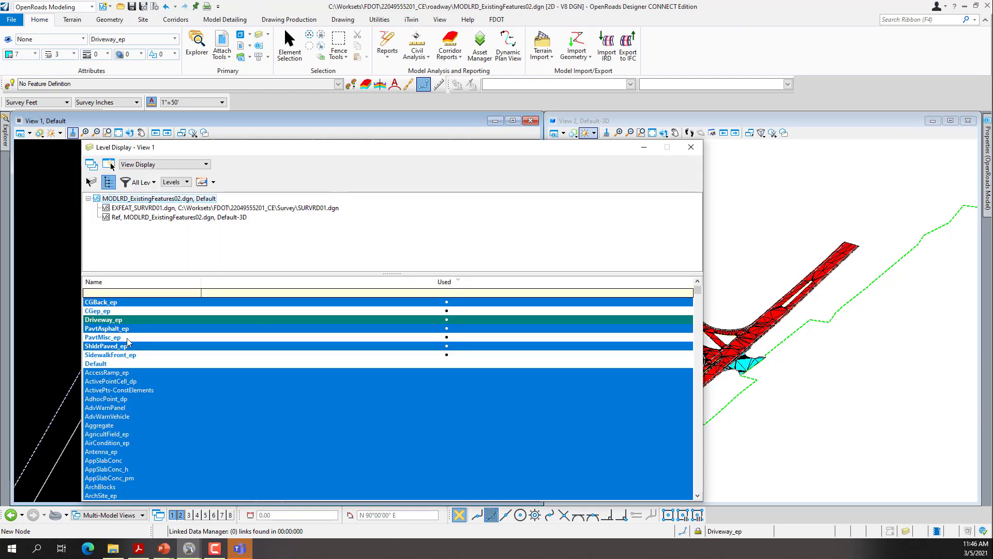
{"action": "left_click", "coordinate": [99, 311]}
{"action": "double_click", "coordinate": [99, 311]}
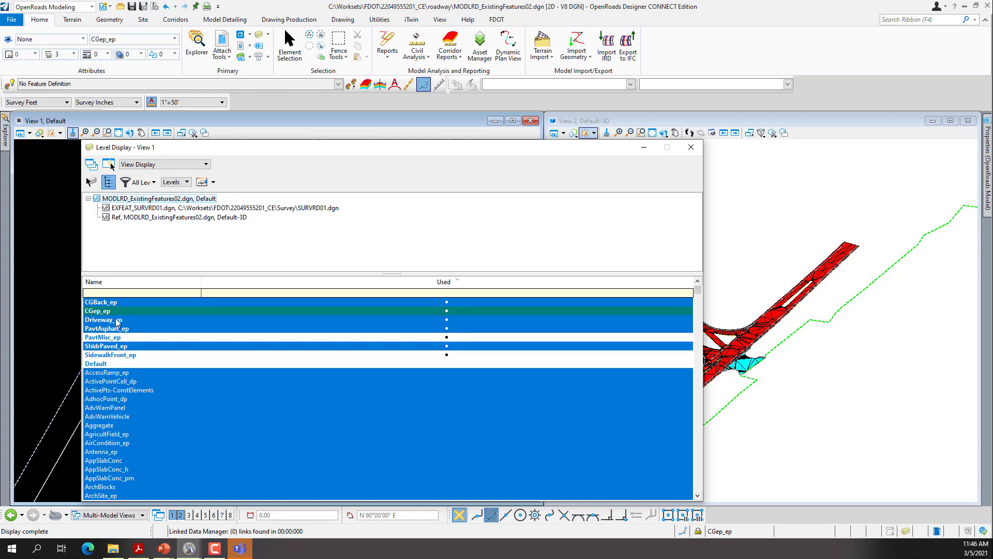
{"action": "left_click", "coordinate": [119, 319]}
{"action": "left_click", "coordinate": [124, 347]}
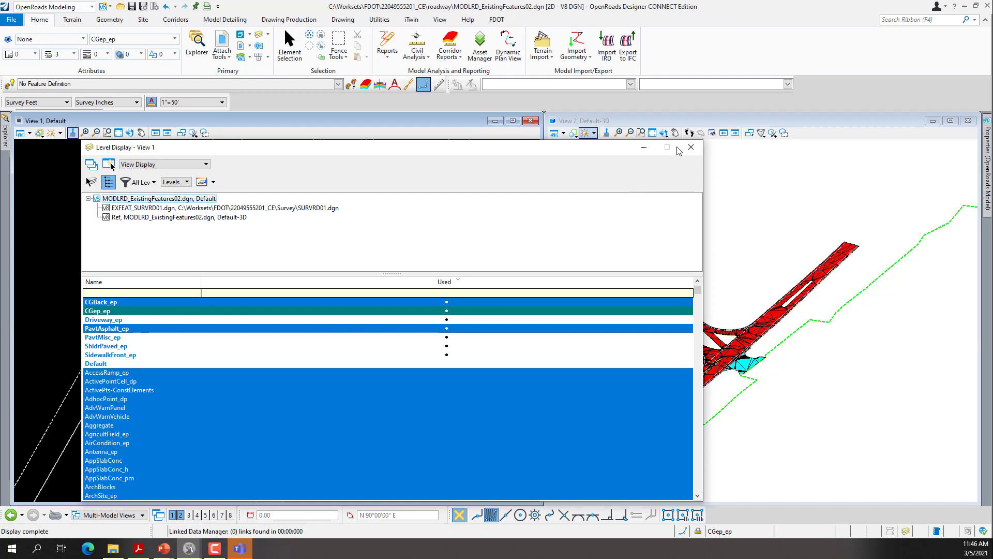
{"action": "left_click", "coordinate": [691, 147]}
Select all elements on the CGBack_ep level by identifying a back-of-curb line at an island nose.
{"action": "scroll", "coordinate": [288, 280], "scroll_direction": "up", "scroll_amount": 6}
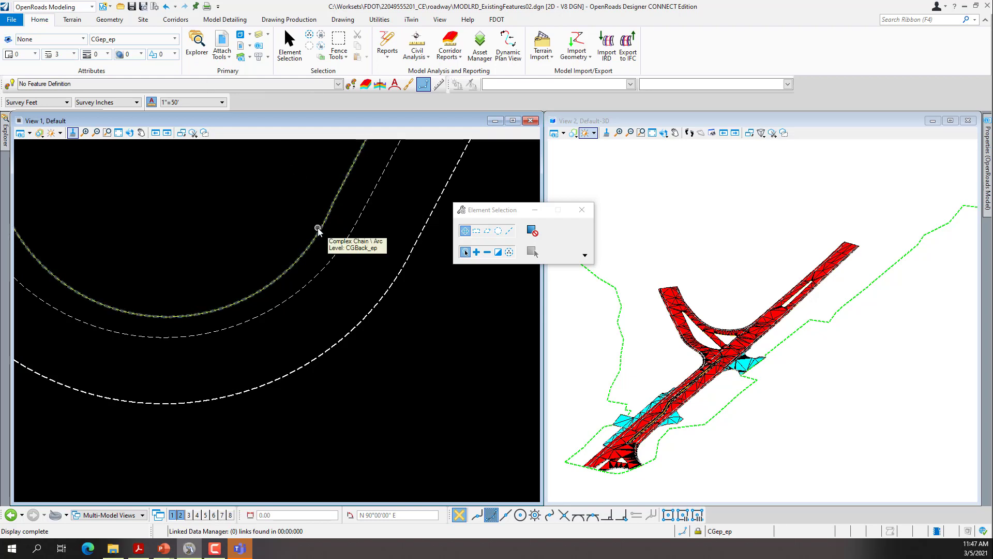
{"action": "right_click", "coordinate": [193, 245]}
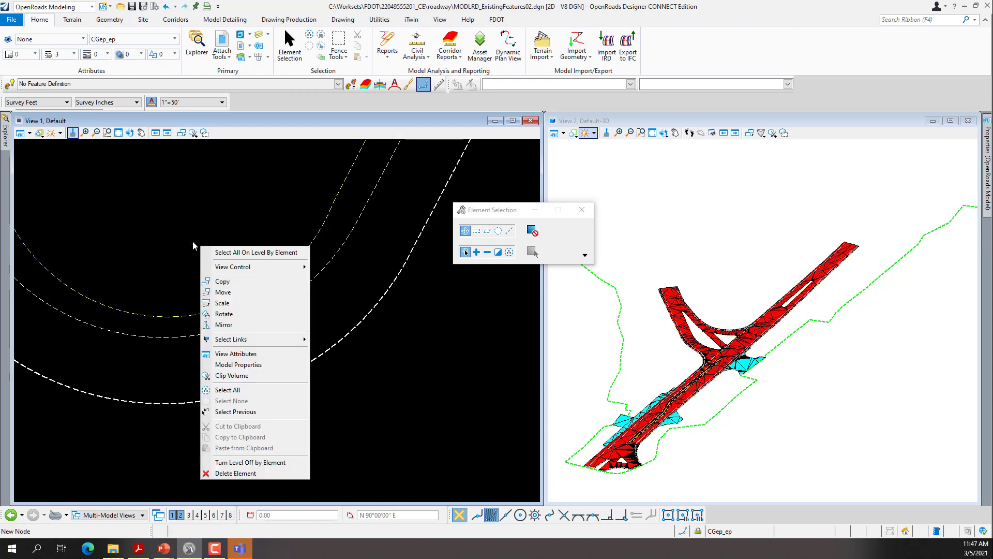
{"action": "left_click", "coordinate": [230, 253]}
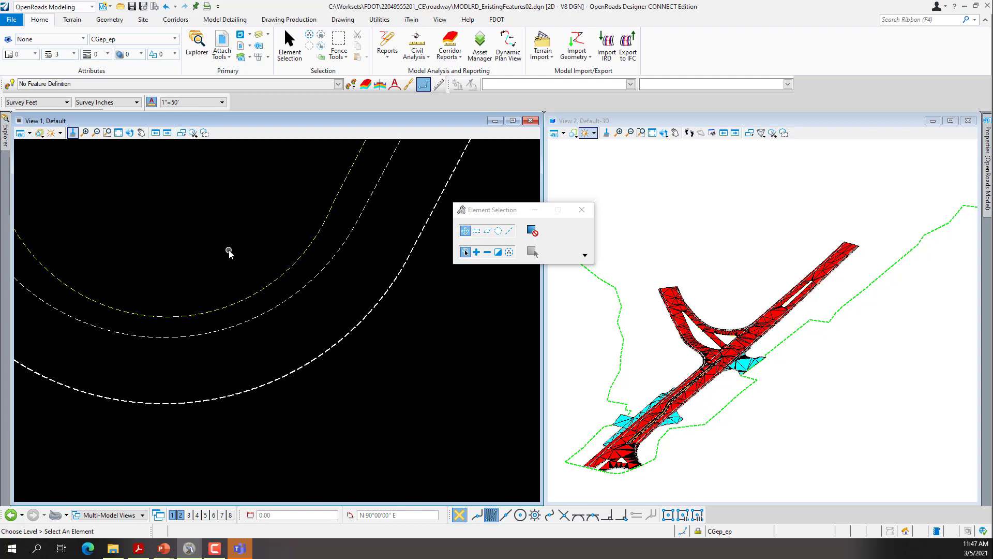
{"action": "left_click", "coordinate": [284, 272]}
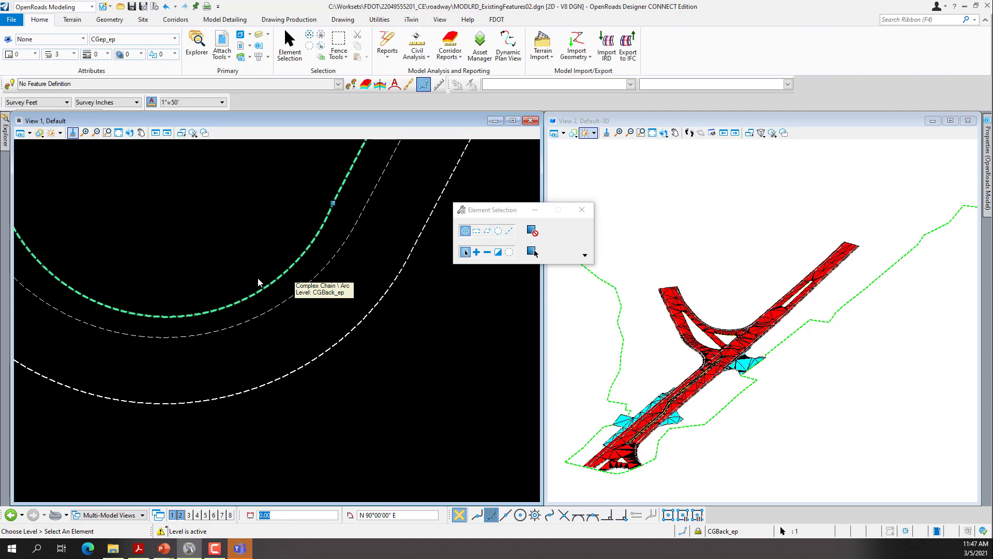
{"action": "scroll", "coordinate": [327, 289], "scroll_direction": "down", "scroll_amount": 8}
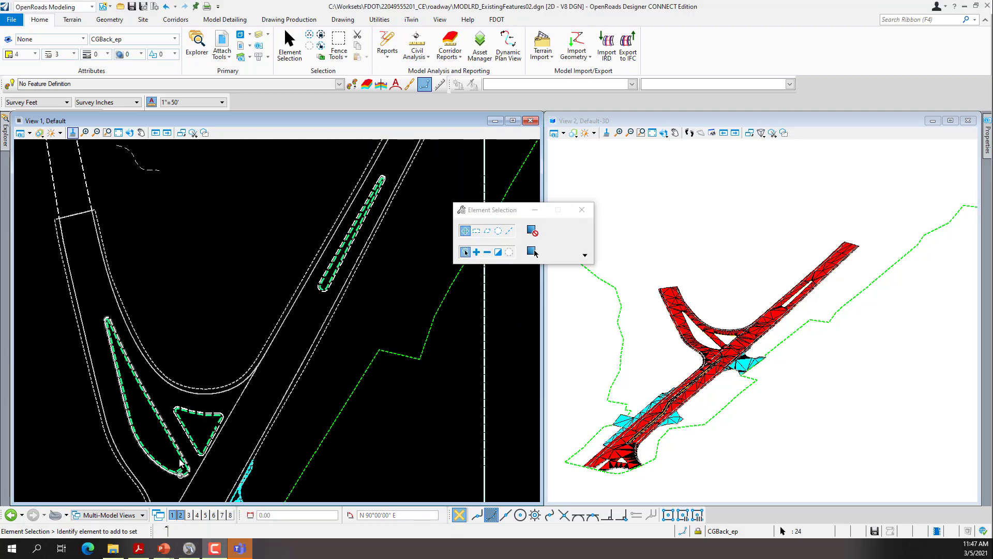
{"action": "scroll", "coordinate": [171, 473], "scroll_direction": "up", "scroll_amount": 3}
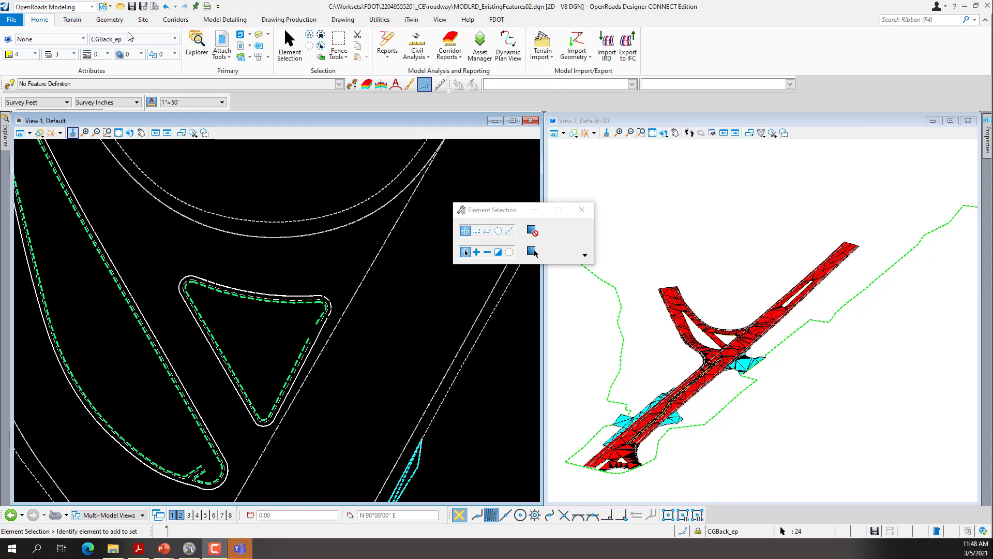
Start Set Feature Definition for the selected back-of-curb lines with the feature type Linear.
{"action": "left_click", "coordinate": [122, 22]}
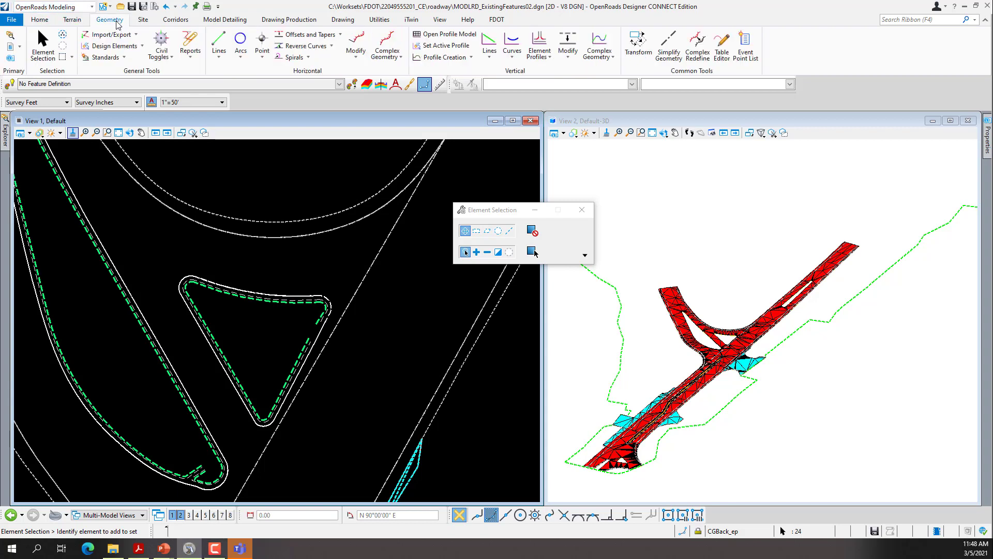
{"action": "left_click", "coordinate": [124, 58]}
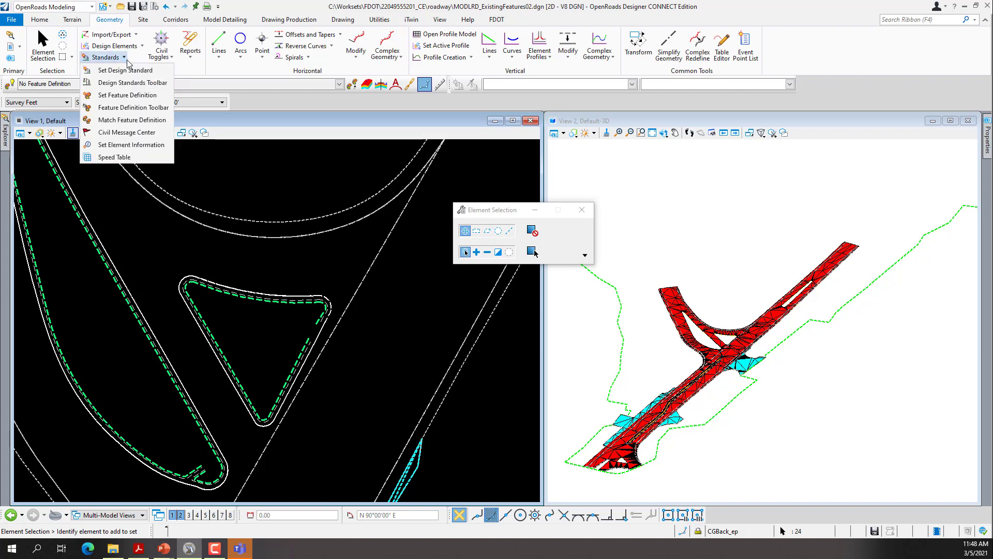
{"action": "left_click", "coordinate": [138, 97]}
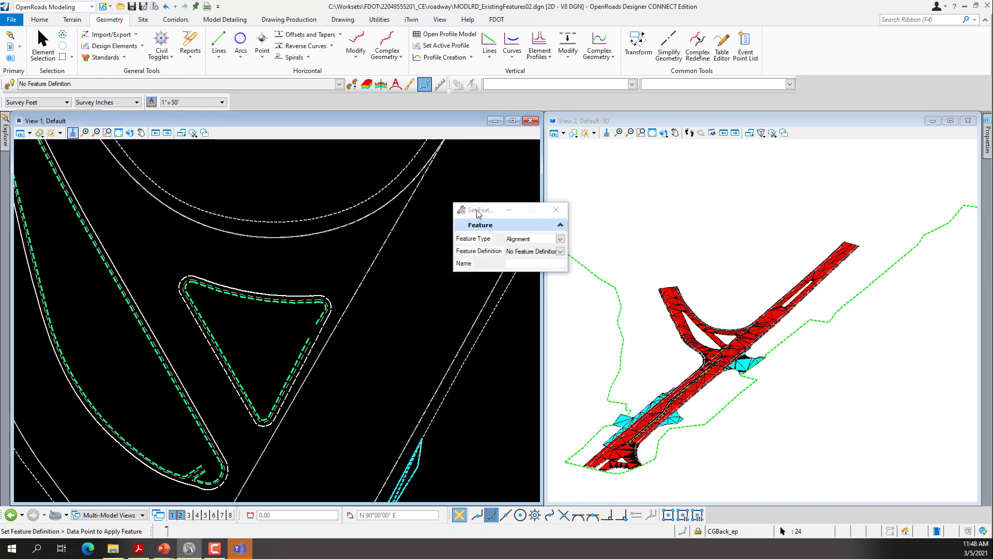
{"action": "left_click_drag", "start_coordinate": [478, 212], "coordinate": [265, 166]}
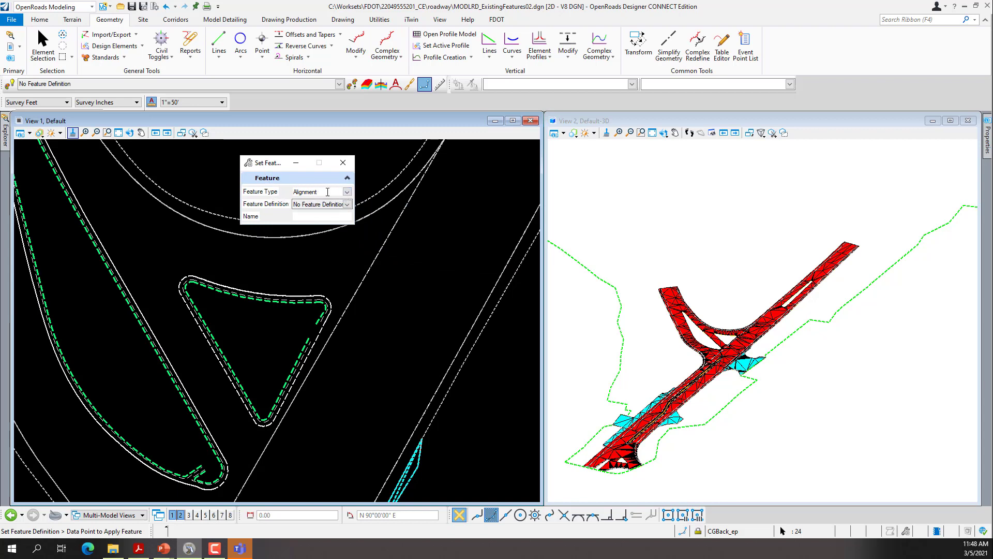
{"action": "left_click", "coordinate": [346, 192]}
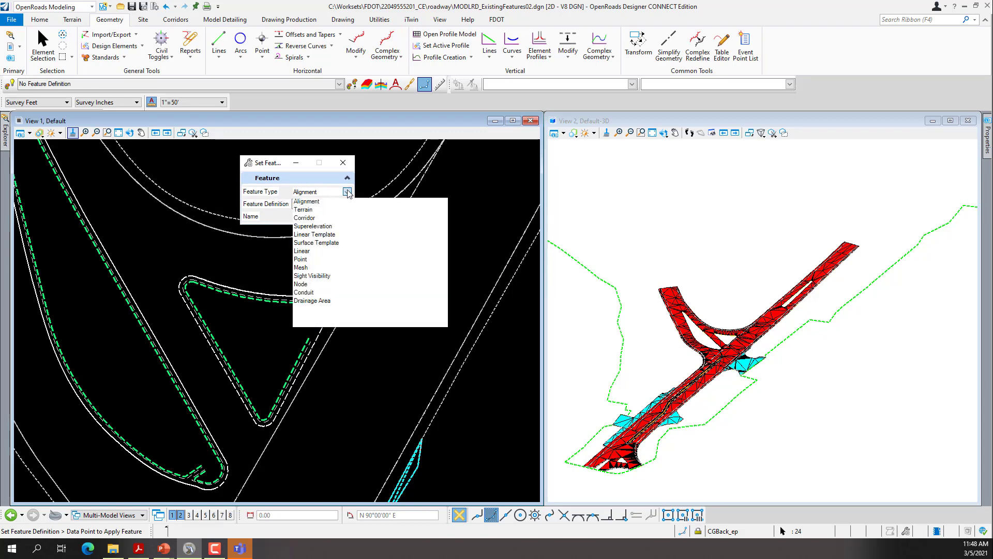
{"action": "left_click", "coordinate": [304, 252]}
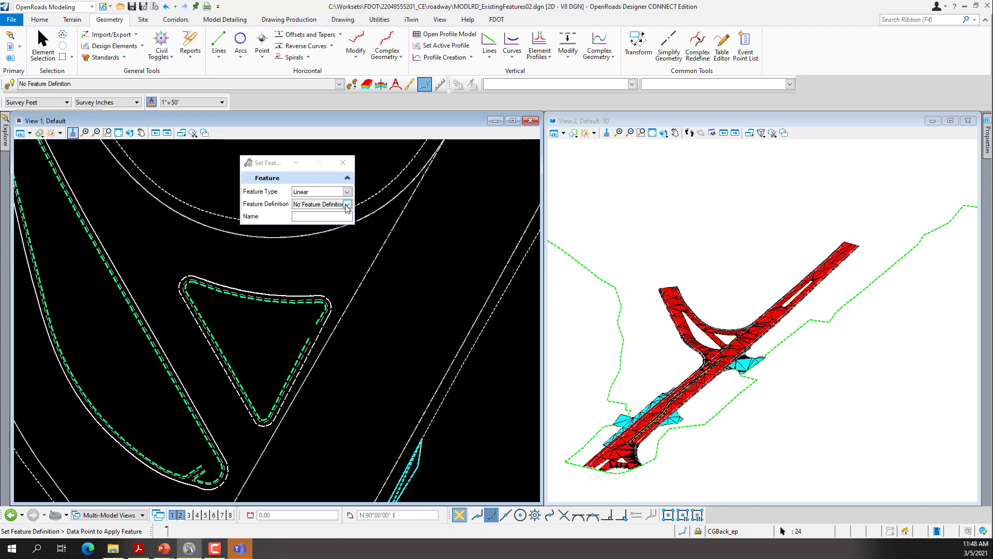
Apply the Curb Existing feature definition from Roadway Design, Plan/Profile 2D Lines, Curb to the selected back-of-curb lines.
{"action": "left_click", "coordinate": [346, 204]}
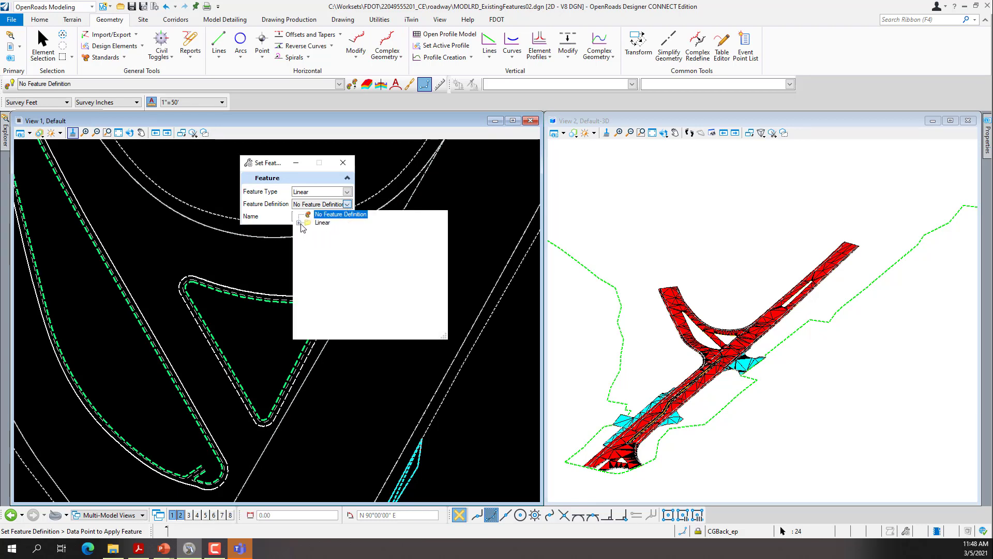
{"action": "left_click", "coordinate": [299, 223]}
{"action": "left_click", "coordinate": [309, 239]}
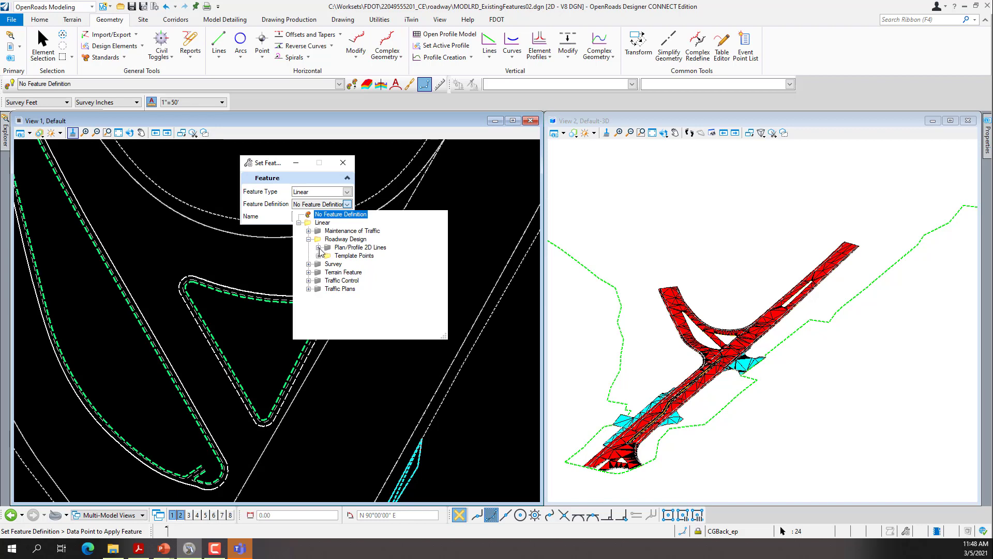
{"action": "left_click", "coordinate": [318, 248]}
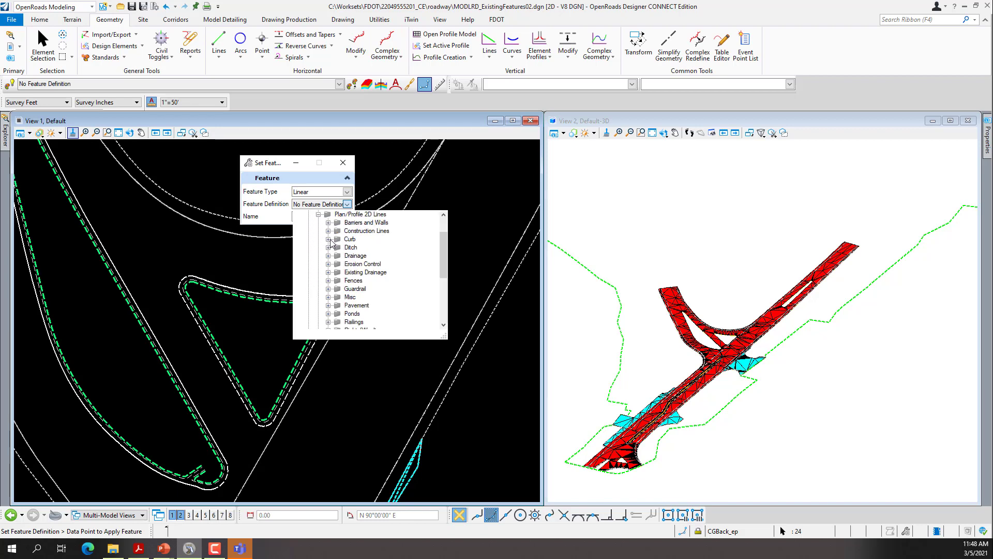
{"action": "left_click", "coordinate": [328, 239]}
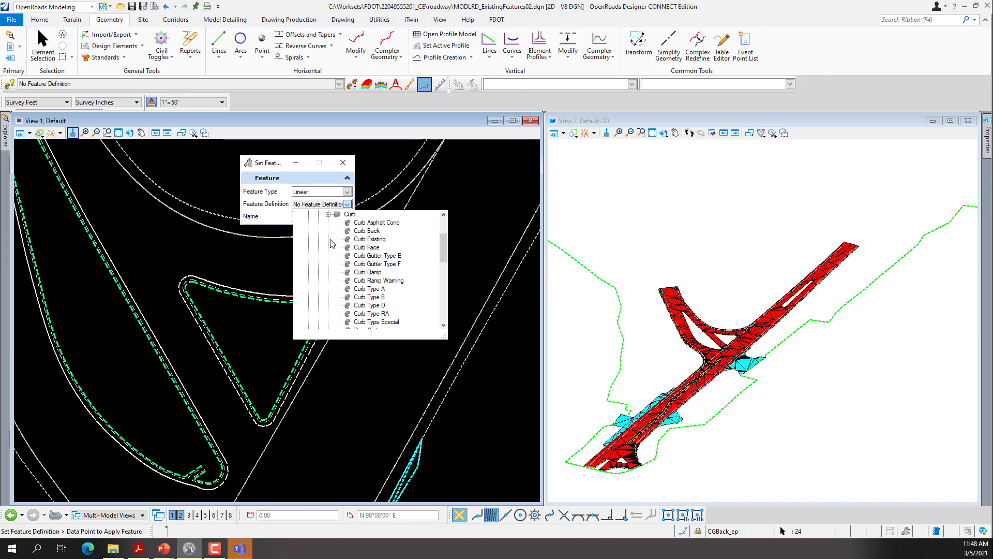
{"action": "left_click", "coordinate": [370, 239]}
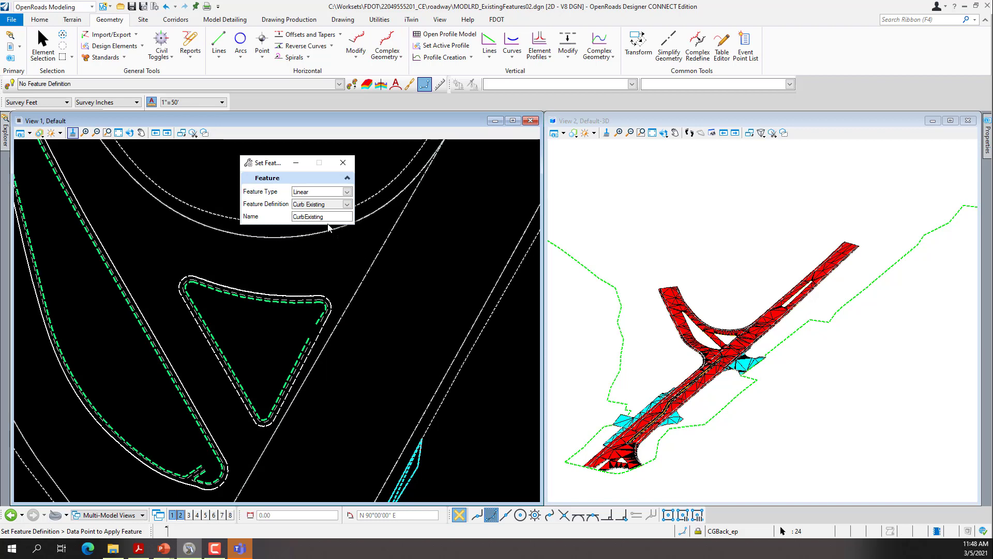
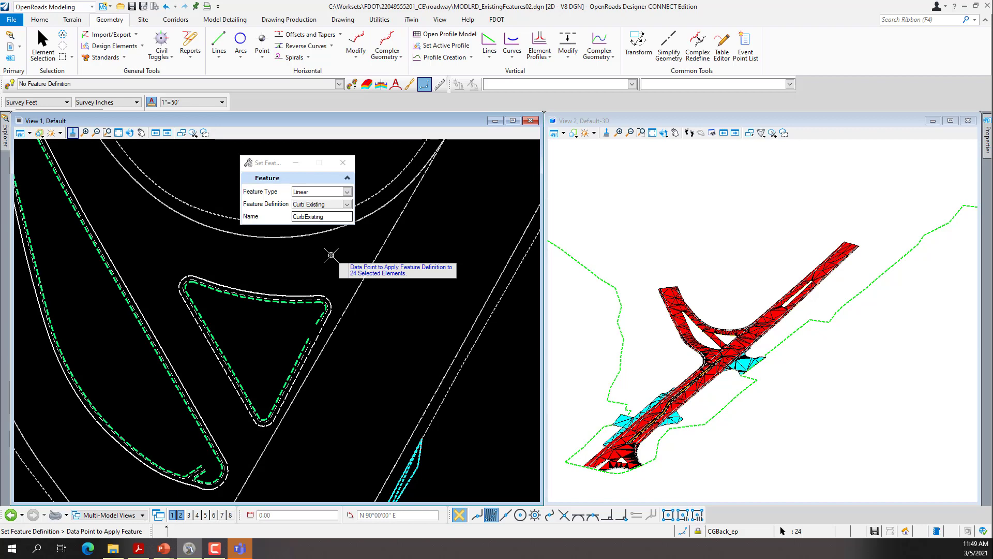
{"action": "left_click", "coordinate": [331, 255]}
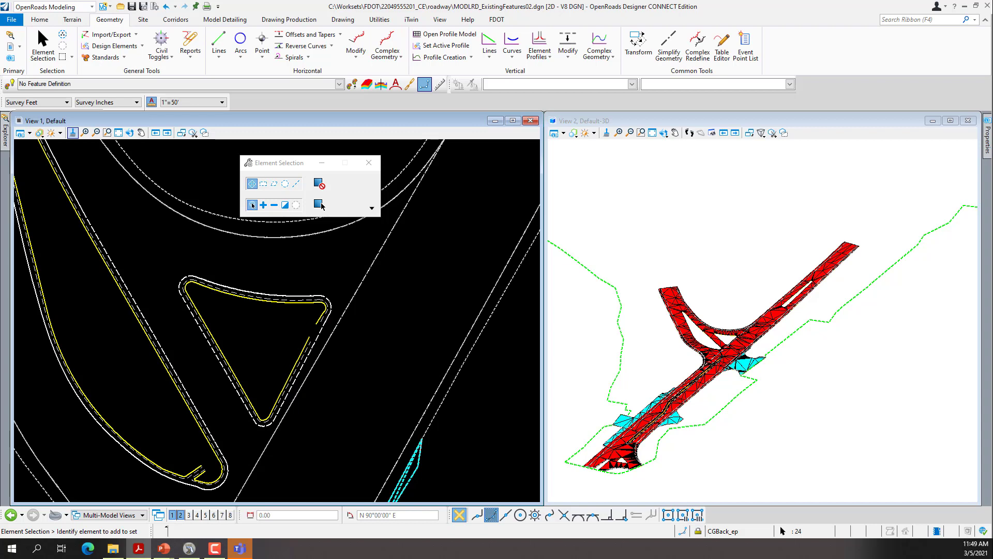
Select all elements on the PavtAsphalt_ep level by identifying the pavement edge around the triangular island.
{"action": "scroll", "coordinate": [329, 296], "scroll_direction": "up", "scroll_amount": 4}
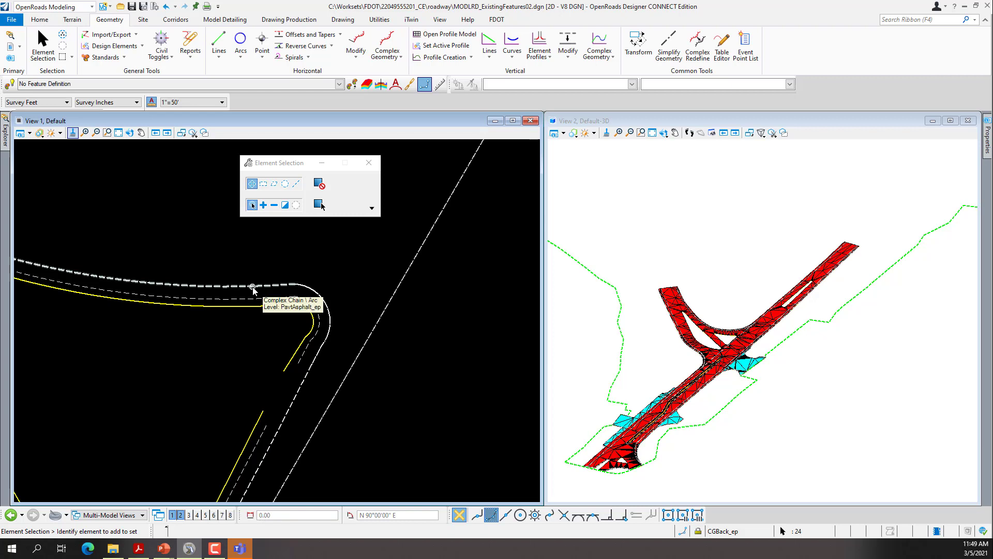
{"action": "right_click", "coordinate": [243, 263]}
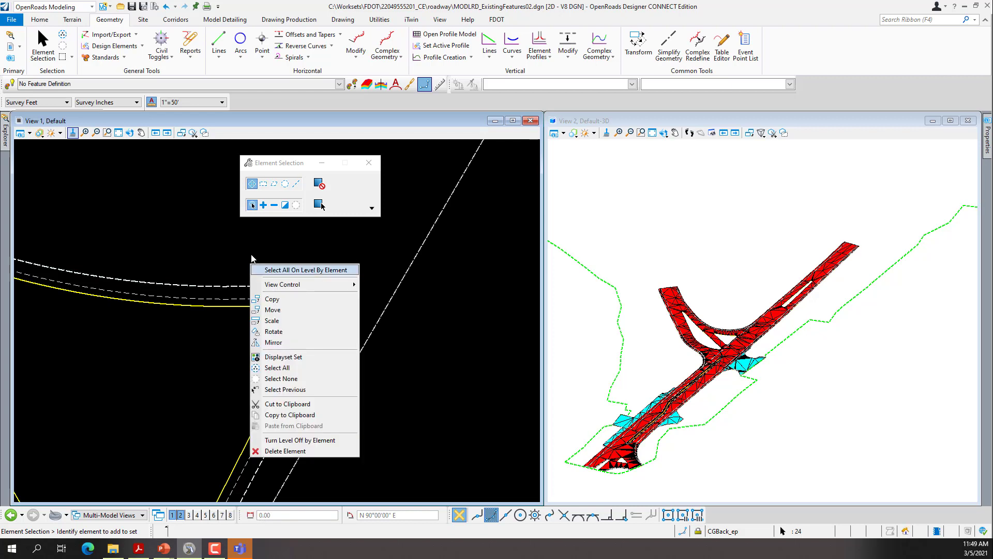
{"action": "left_click", "coordinate": [281, 270]}
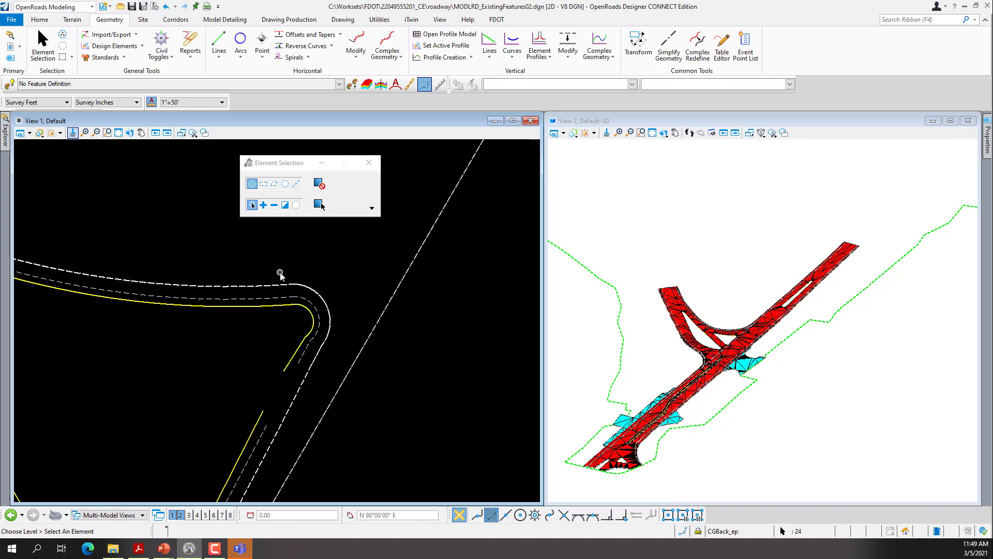
{"action": "left_click", "coordinate": [257, 288]}
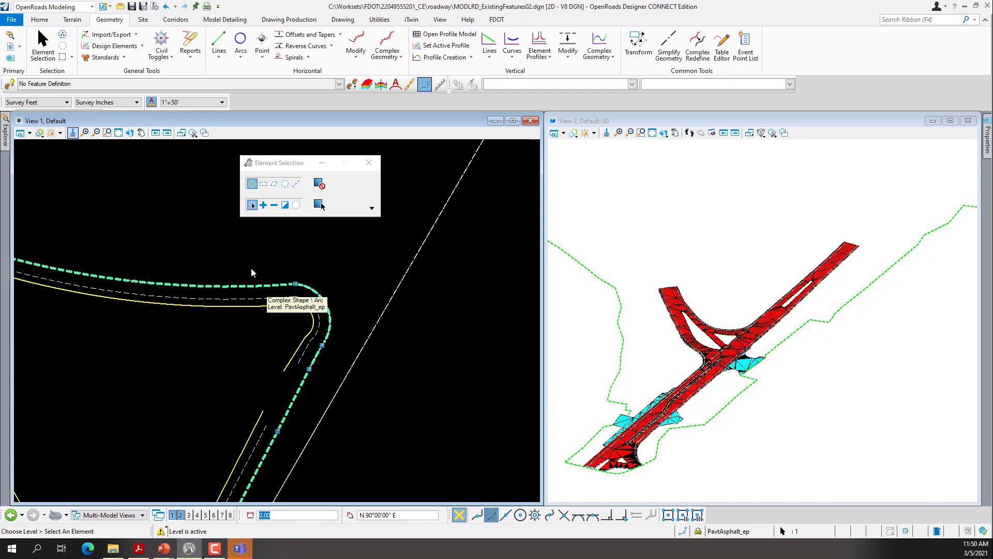
{"action": "left_click", "coordinate": [319, 204]}
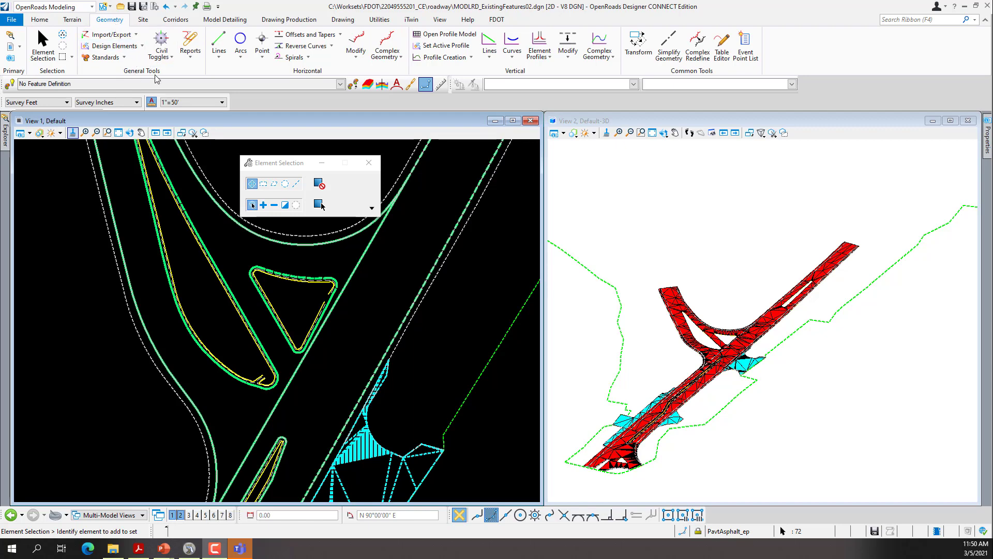
Apply the linear Pavement Existing feature definition from Plan/Profile 2D Lines, Pavement to the selected pavement edge lines.
{"action": "left_click", "coordinate": [123, 57]}
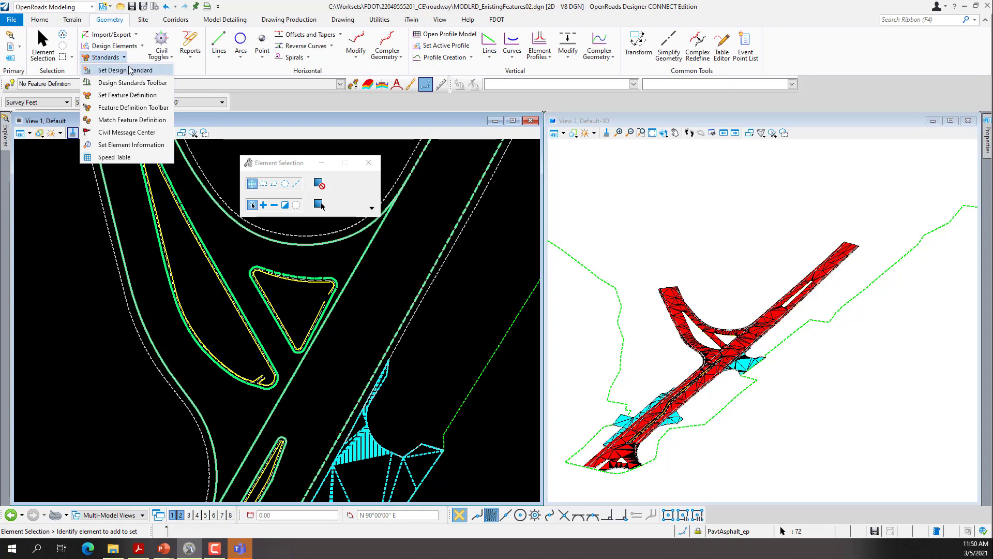
{"action": "left_click", "coordinate": [137, 96]}
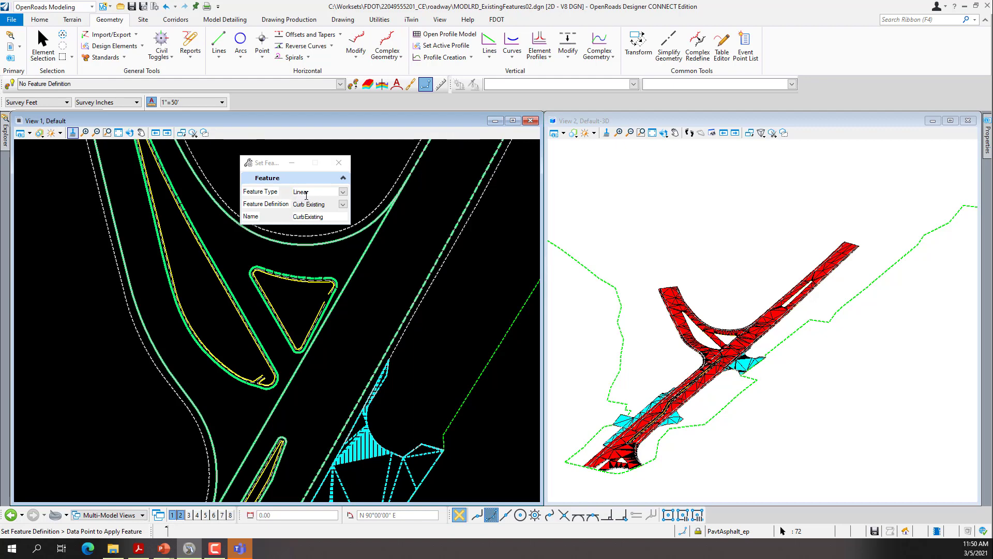
{"action": "left_click", "coordinate": [343, 205]}
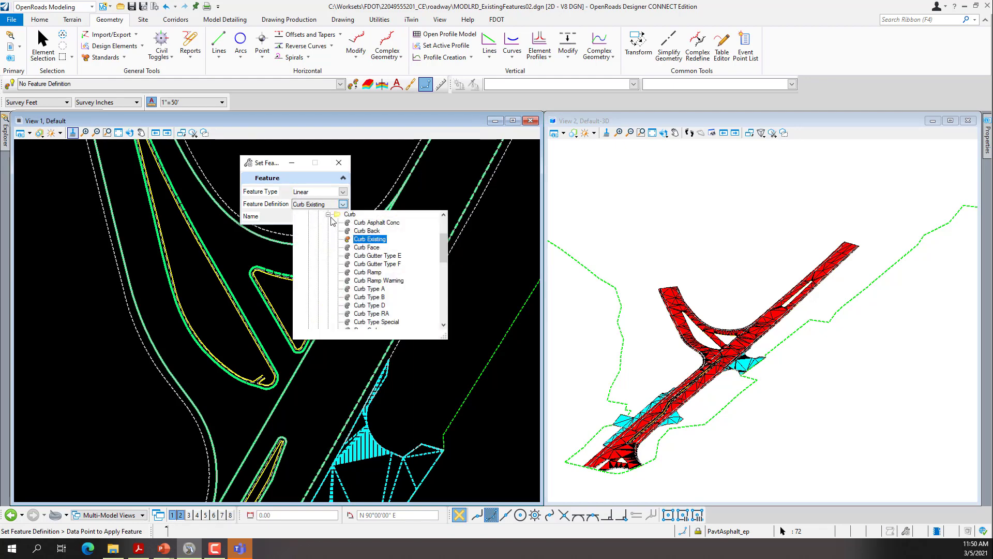
{"action": "left_click", "coordinate": [329, 216]}
{"action": "scroll", "coordinate": [328, 228], "scroll_direction": "up", "scroll_amount": 3}
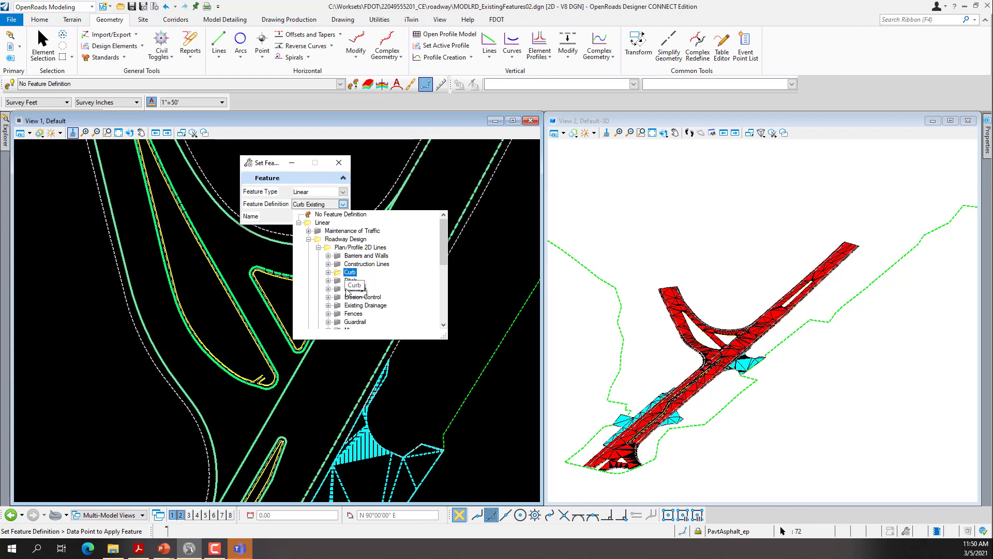
{"action": "scroll", "coordinate": [347, 292], "scroll_direction": "down", "scroll_amount": 3}
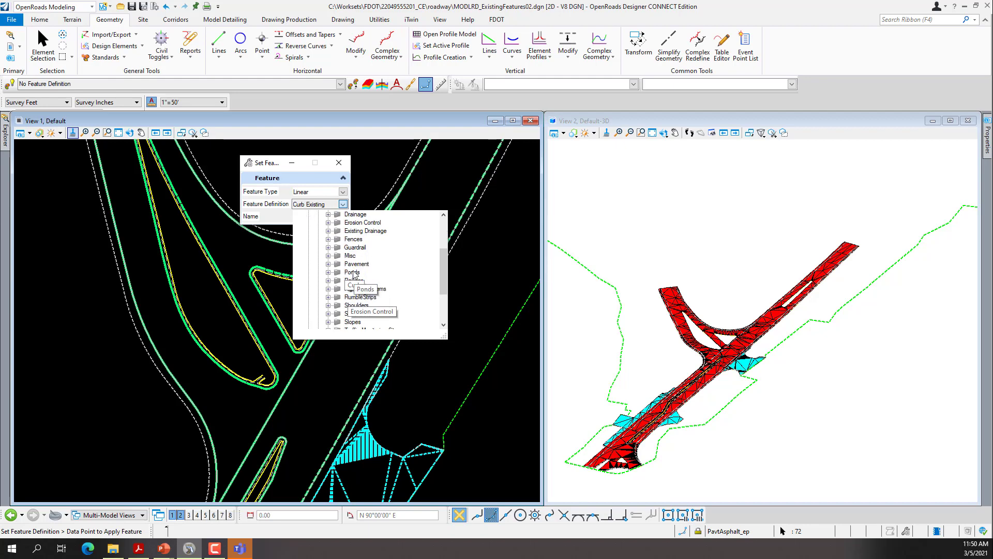
{"action": "left_click", "coordinate": [328, 264]}
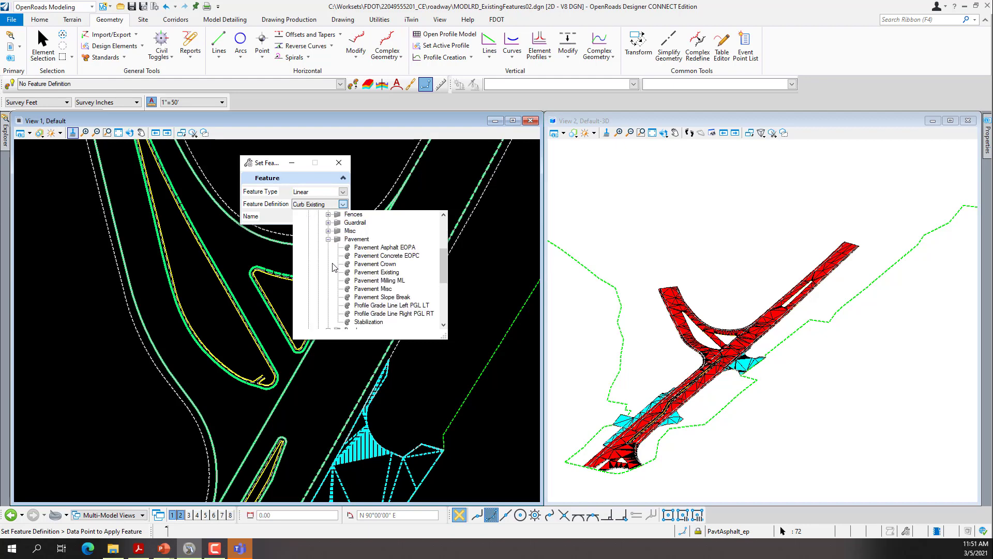
{"action": "left_click", "coordinate": [373, 273]}
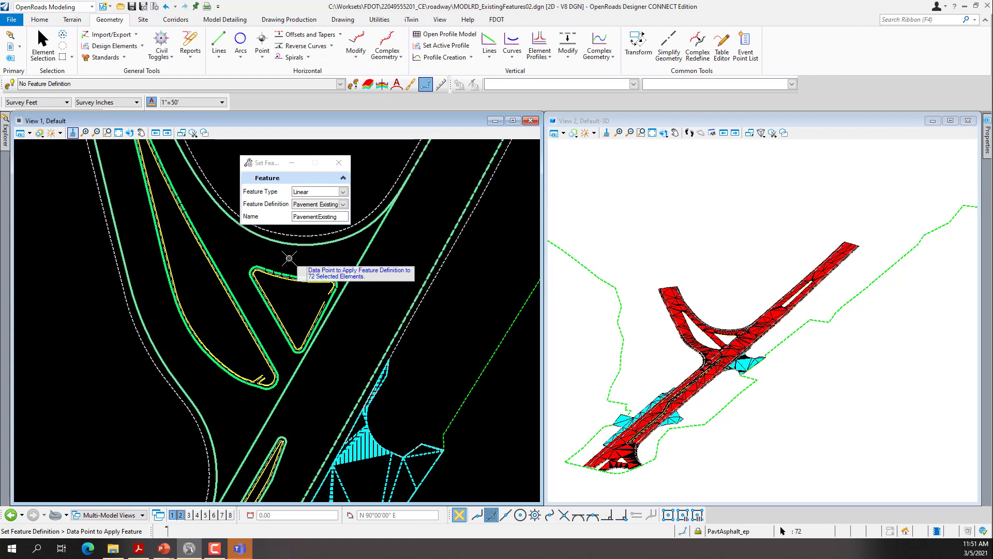
{"action": "left_click", "coordinate": [103, 388]}
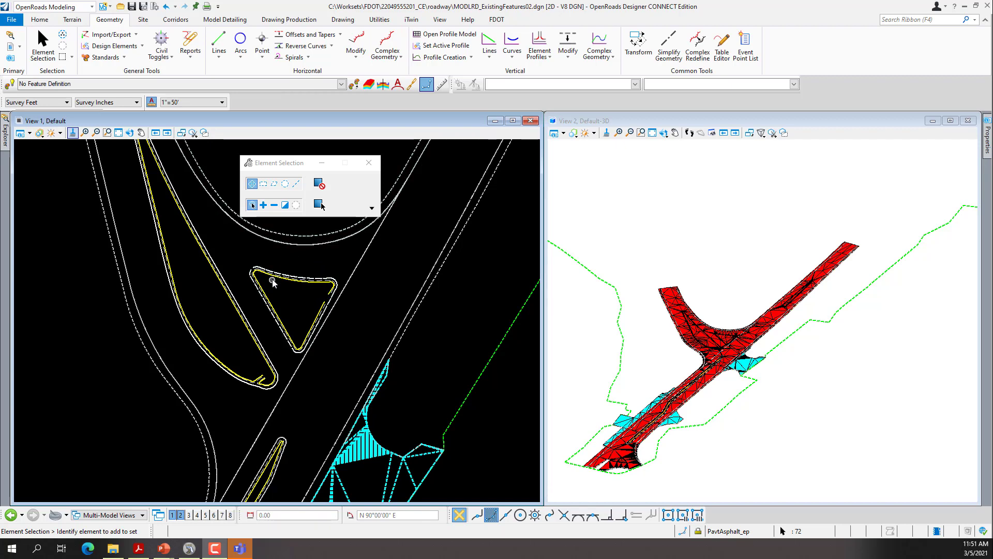
Examine the feature definitions of the outer pavement edge and the back-of-curb line at the triangular island's corner.
{"action": "scroll", "coordinate": [267, 279], "scroll_direction": "up", "scroll_amount": 5}
{"action": "scroll", "coordinate": [222, 312], "scroll_direction": "up", "scroll_amount": 3}
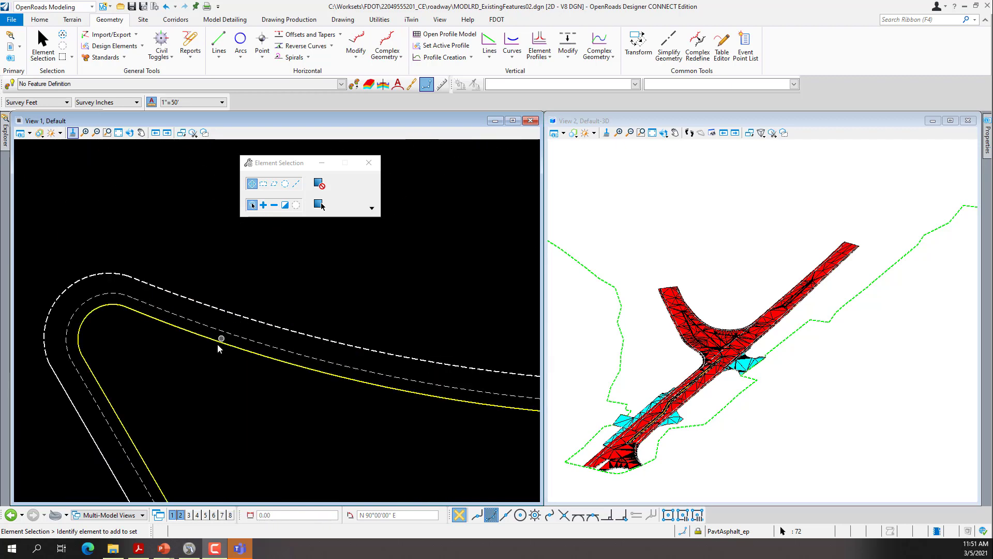
{"action": "left_click", "coordinate": [229, 311]}
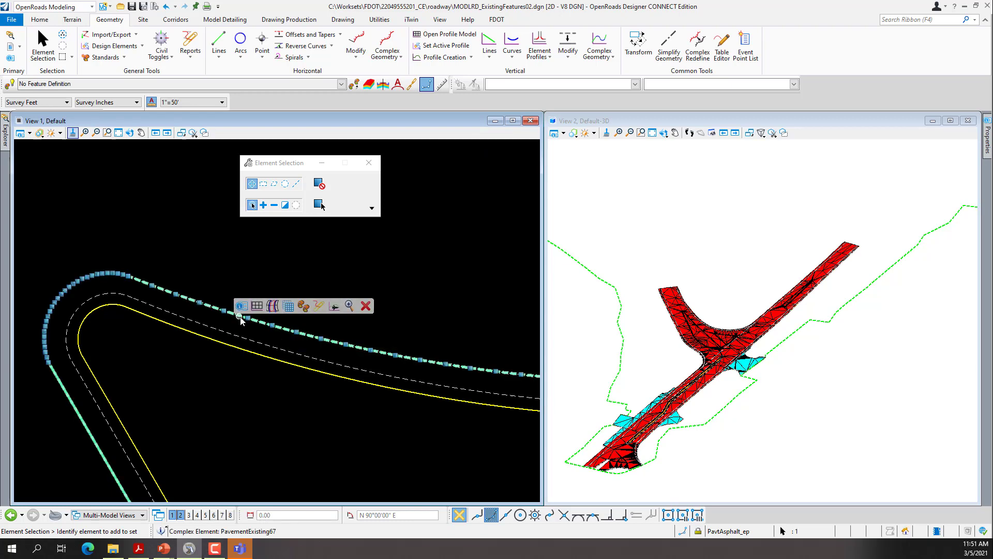
{"action": "left_click", "coordinate": [222, 281]}
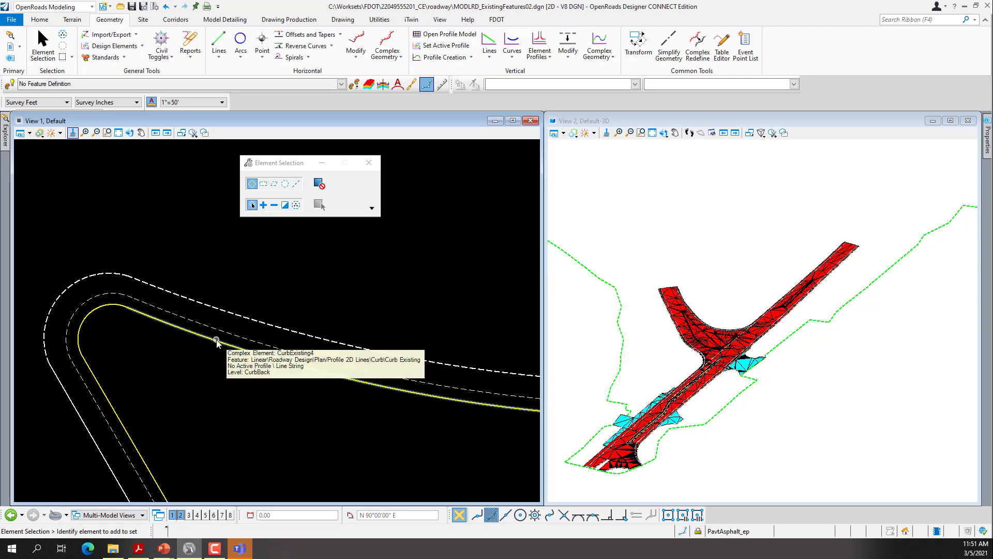
{"action": "left_click", "coordinate": [198, 337]}
{"action": "left_click", "coordinate": [189, 335]}
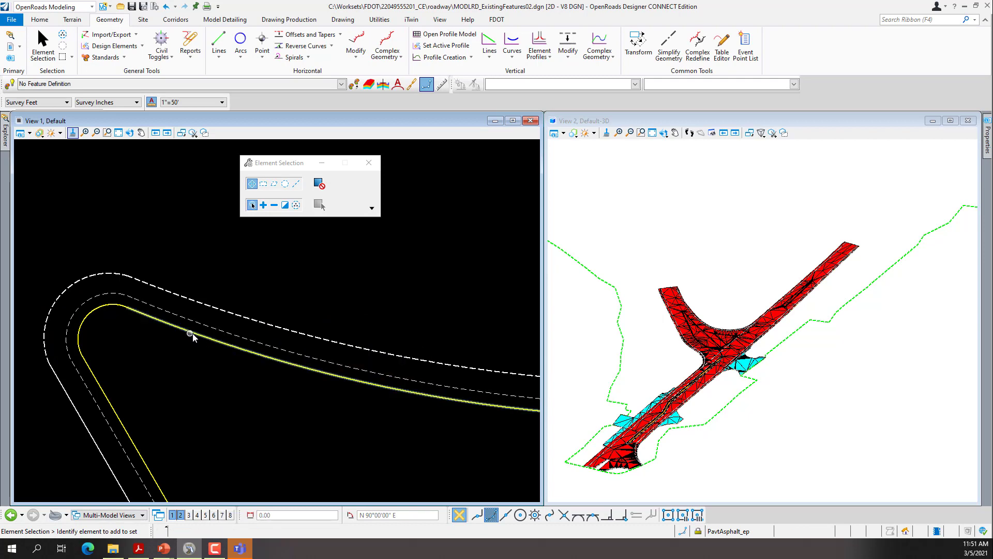
{"action": "mouse_move", "coordinate": [219, 309]}
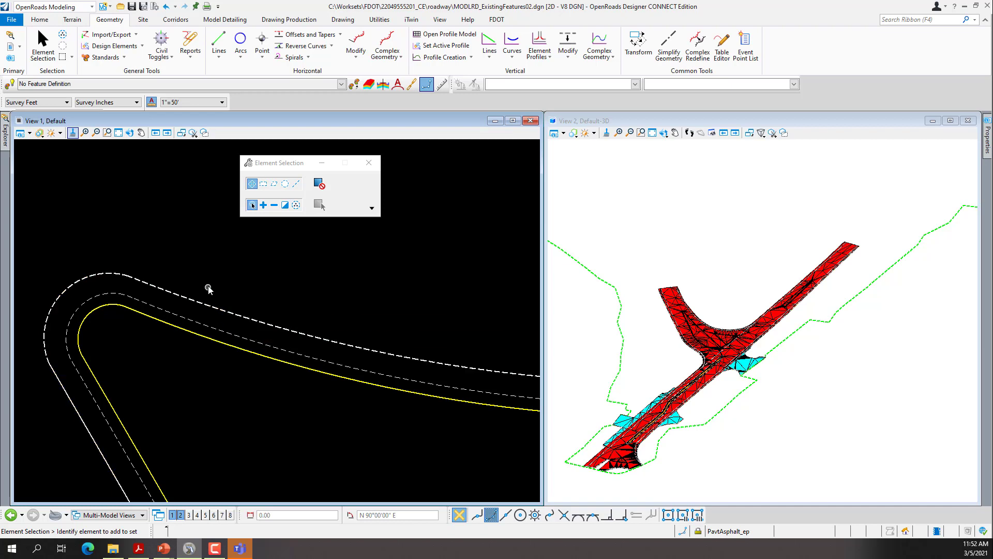
Examine the existing curb lines around the triangular, curved and narrow median islands in the plan view.
{"action": "scroll", "coordinate": [160, 296], "scroll_direction": "down", "scroll_amount": 5}
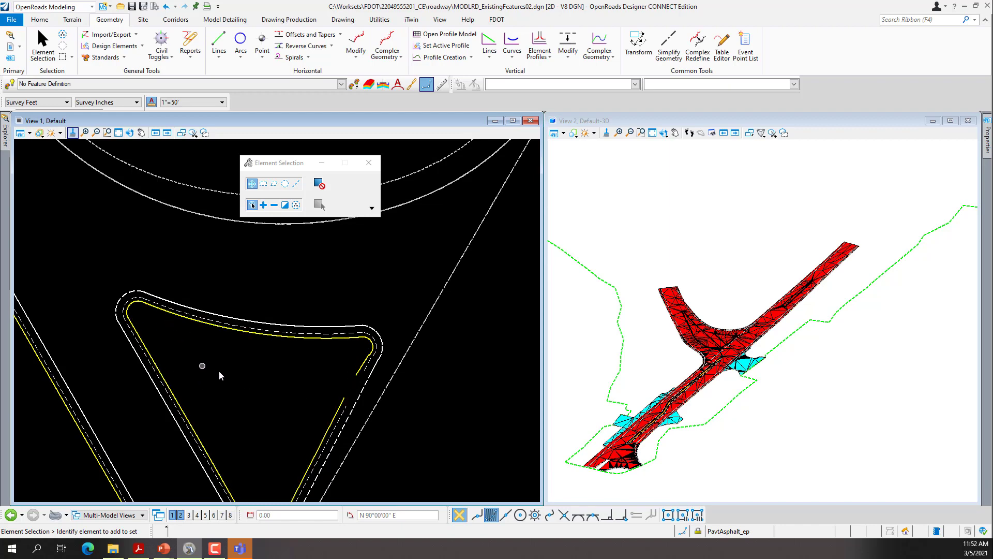
{"action": "scroll", "coordinate": [230, 357], "scroll_direction": "down", "scroll_amount": 3}
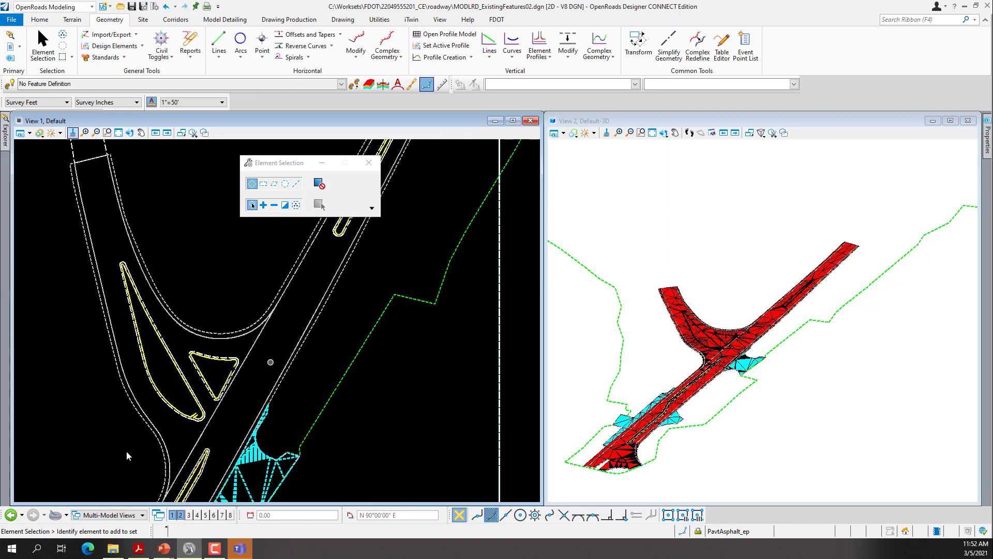
{"action": "scroll", "coordinate": [185, 431], "scroll_direction": "up", "scroll_amount": 1}
{"action": "scroll", "coordinate": [184, 431], "scroll_direction": "up", "scroll_amount": 2}
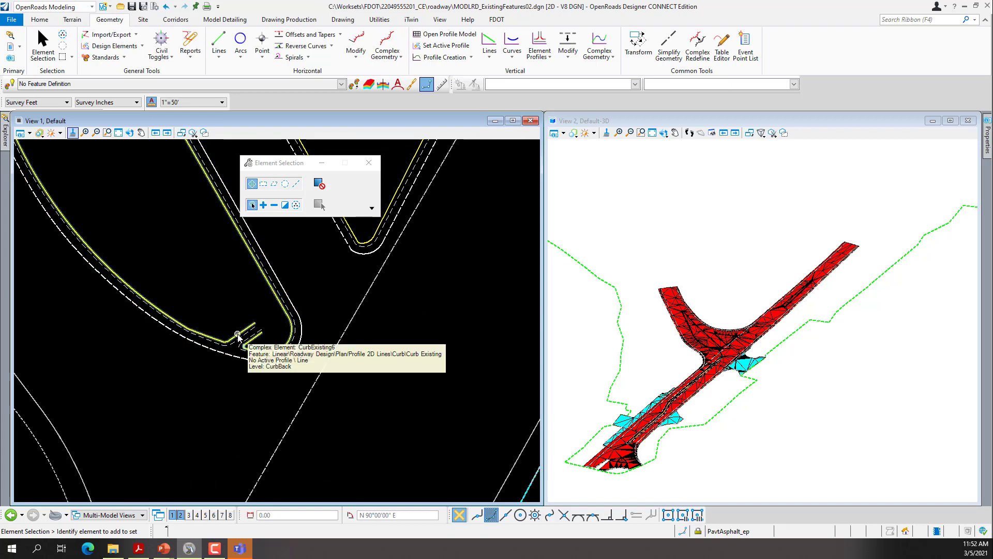
{"action": "left_click", "coordinate": [237, 335]}
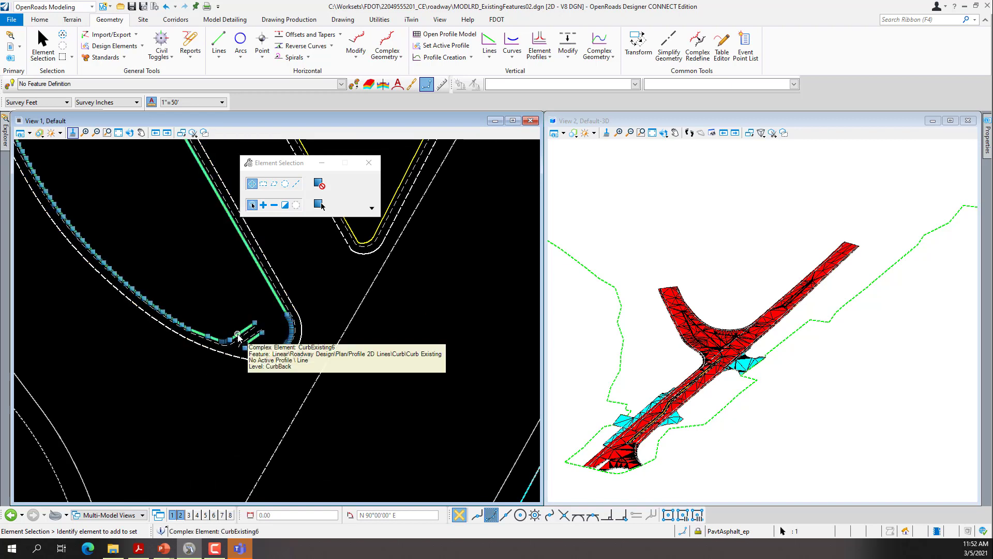
{"action": "mouse_move", "coordinate": [255, 334]}
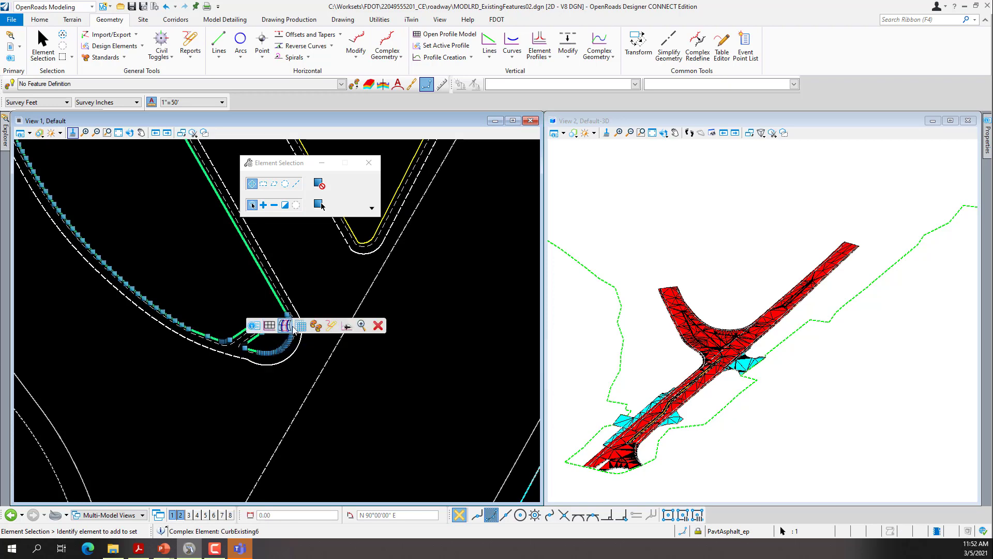
{"action": "left_click", "coordinate": [250, 399]}
{"action": "scroll", "coordinate": [165, 401], "scroll_direction": "down", "scroll_amount": 3}
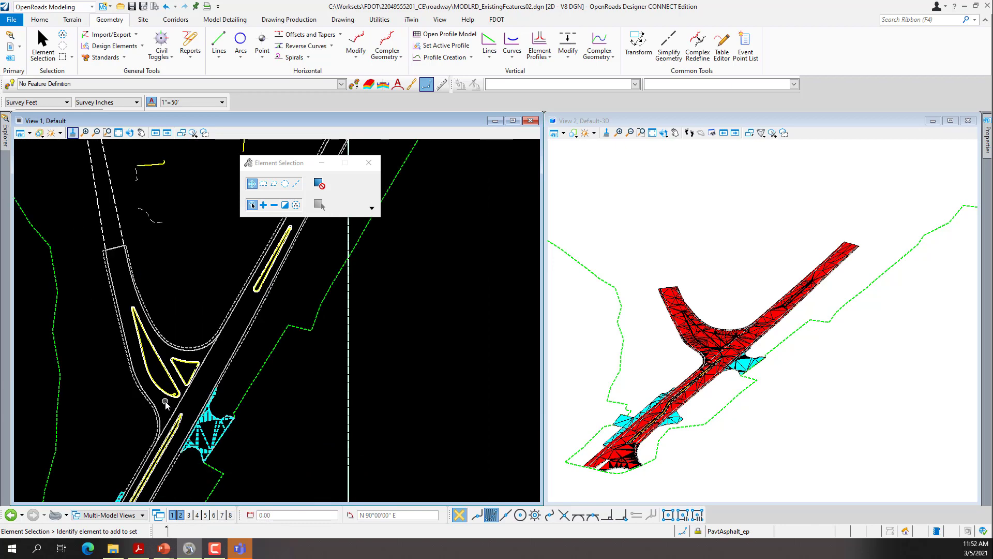
{"action": "scroll", "coordinate": [166, 401], "scroll_direction": "up", "scroll_amount": 5}
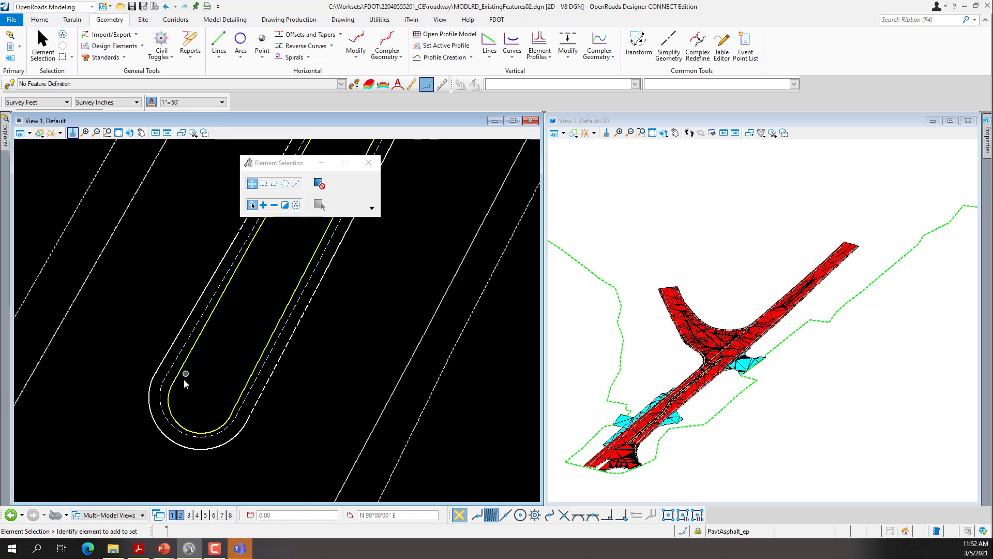
{"action": "scroll", "coordinate": [194, 397], "scroll_direction": "down", "scroll_amount": 3}
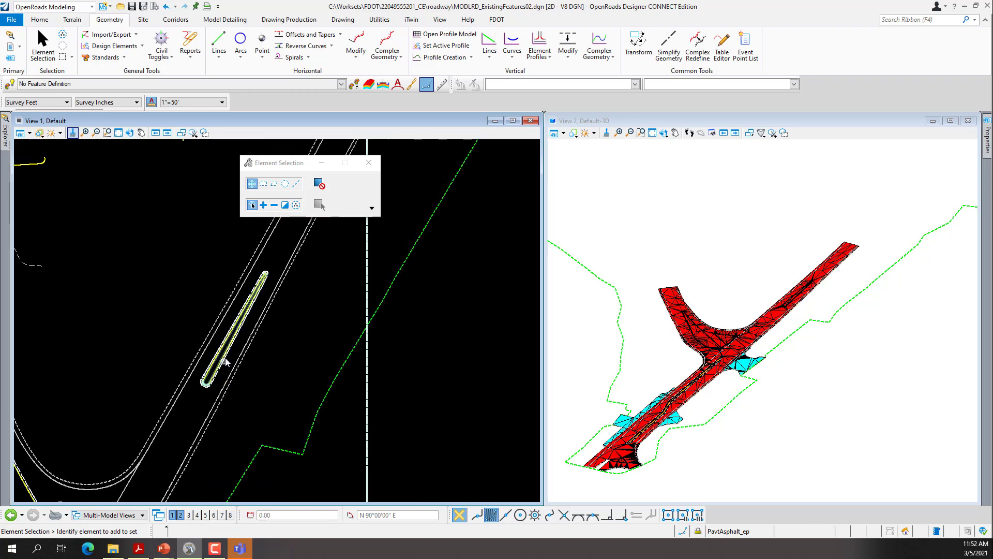
Open the profile model of the existing curb around the narrow median north of the intersection in View 4.
{"action": "scroll", "coordinate": [226, 343], "scroll_direction": "up", "scroll_amount": 3}
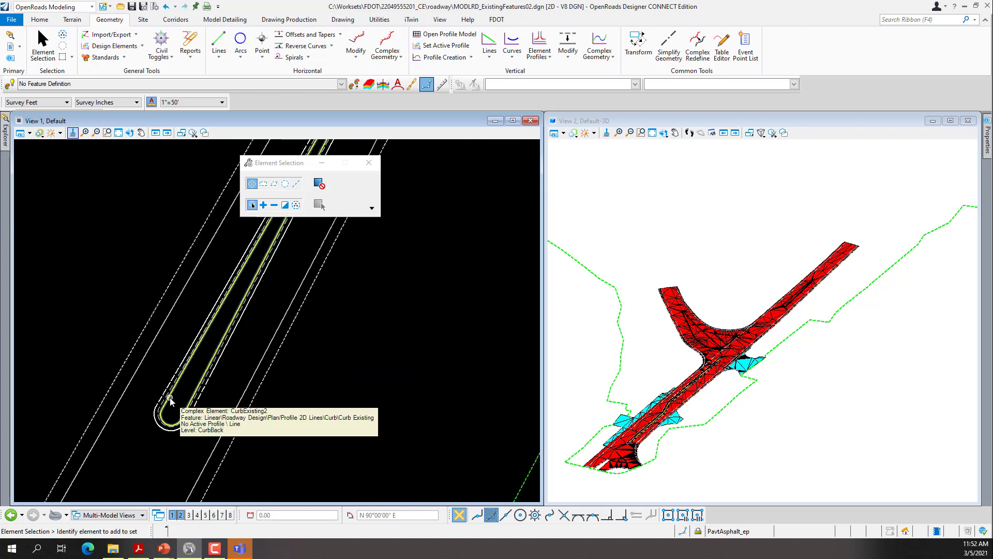
{"action": "left_click", "coordinate": [170, 400]}
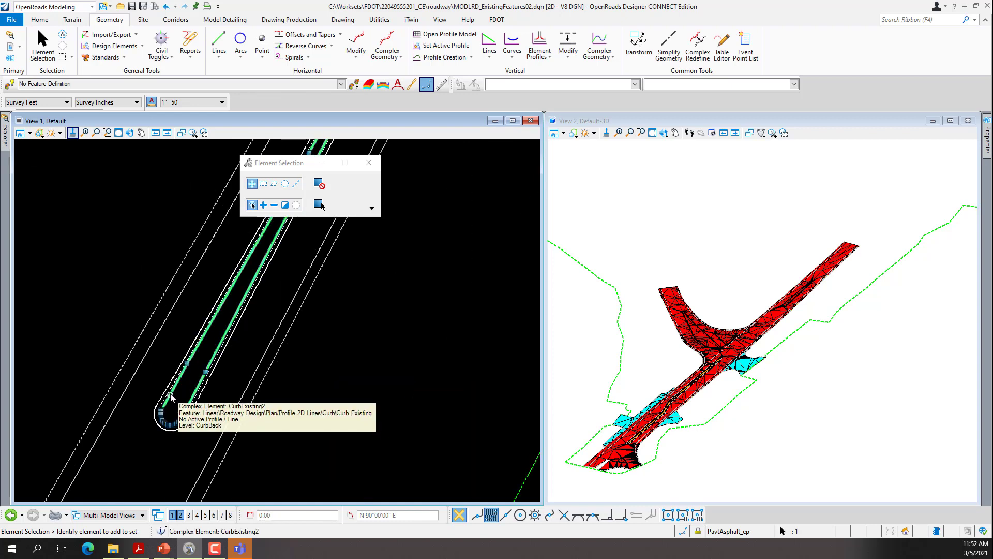
{"action": "mouse_move", "coordinate": [177, 389]}
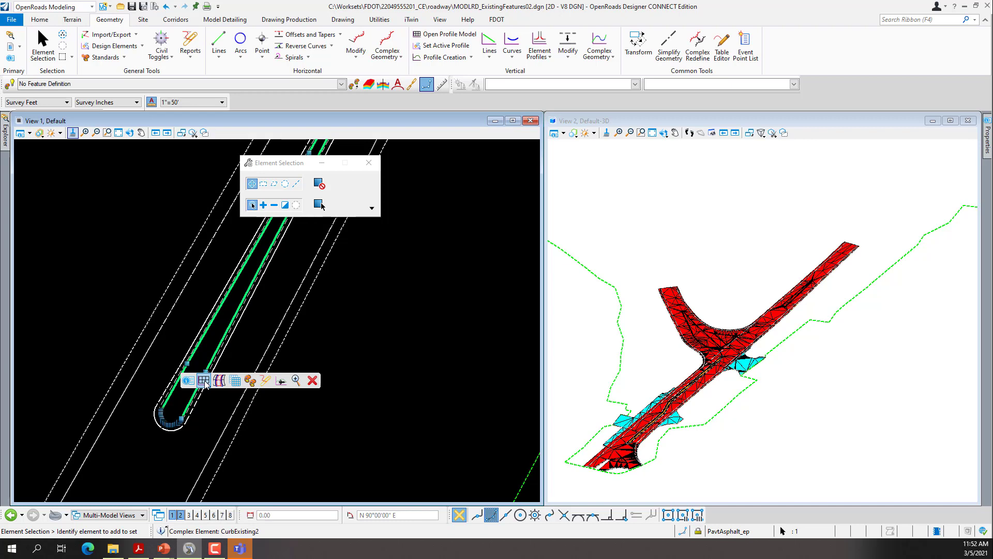
{"action": "left_click", "coordinate": [204, 381]}
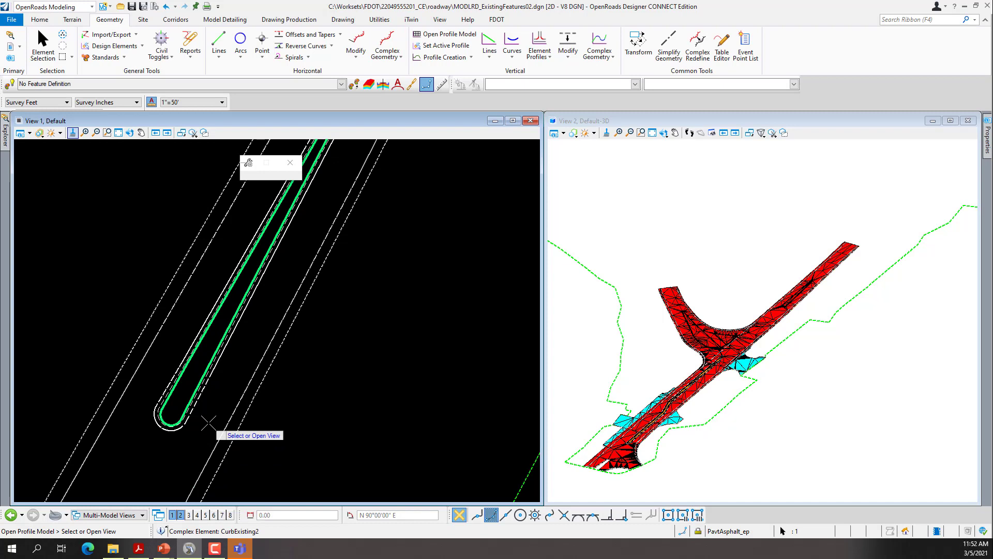
{"action": "left_click", "coordinate": [198, 515]}
{"action": "left_click", "coordinate": [231, 440]}
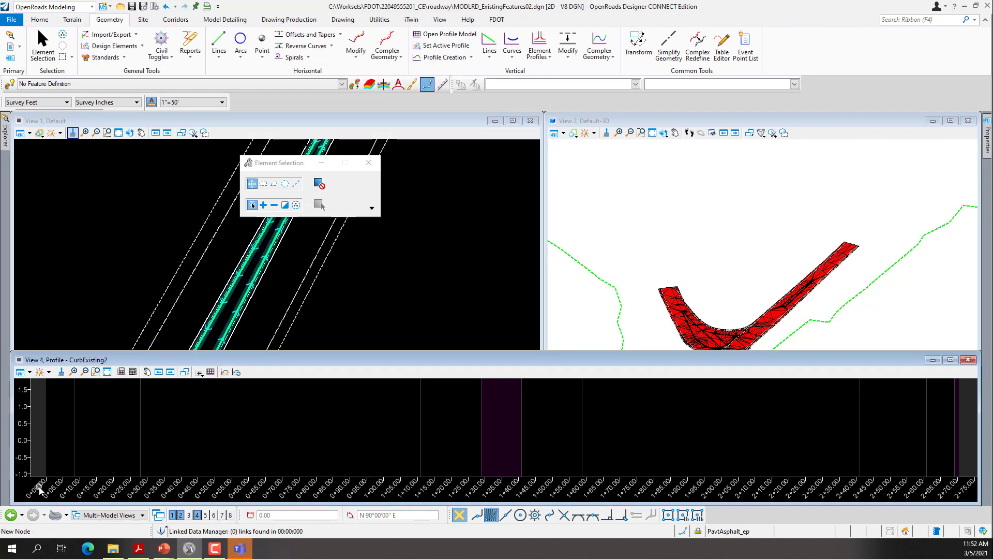
Set the Existing Ground terrain model as the active terrain by its boundary in the plan view.
{"action": "scroll", "coordinate": [394, 310], "scroll_direction": "down", "scroll_amount": 3}
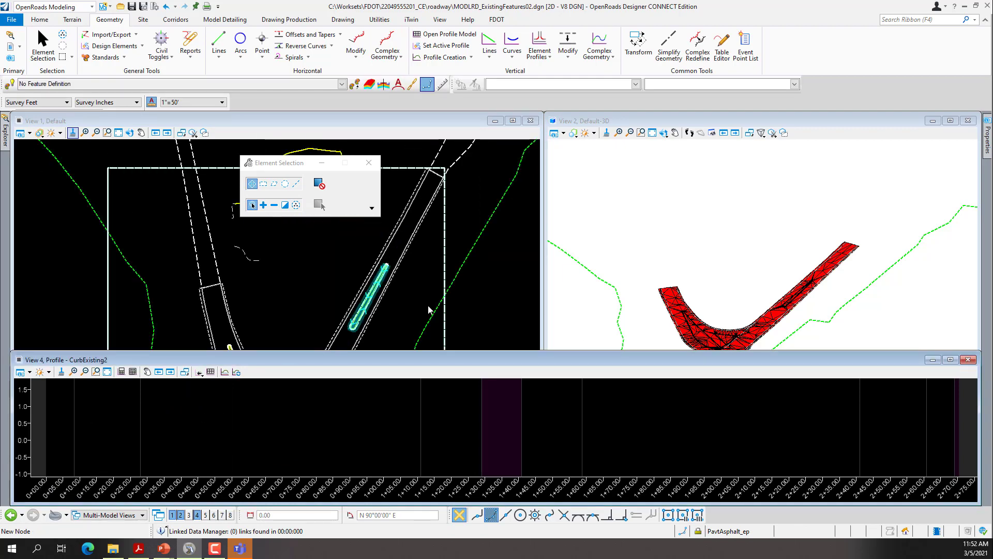
{"action": "scroll", "coordinate": [502, 448], "scroll_direction": "down", "scroll_amount": 3}
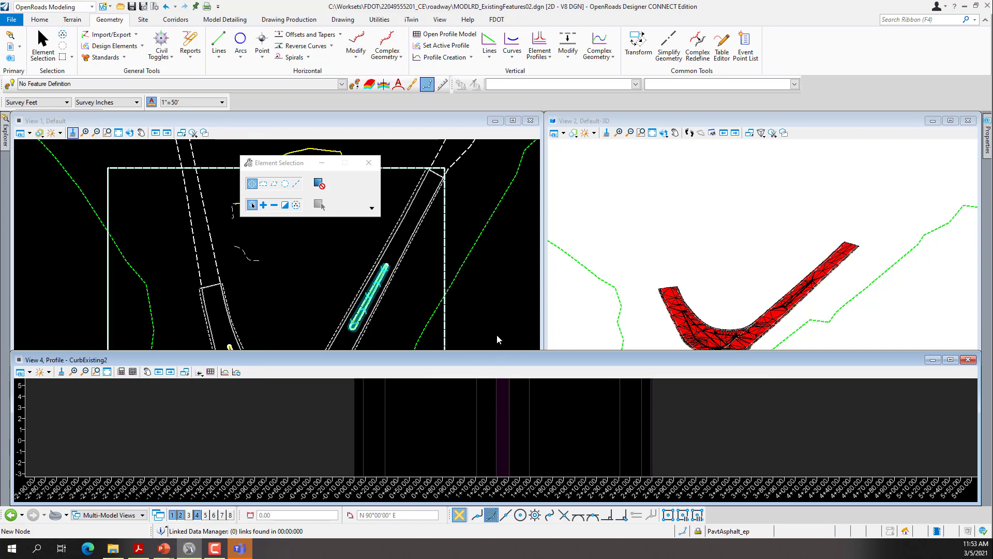
{"action": "left_click", "coordinate": [490, 321]}
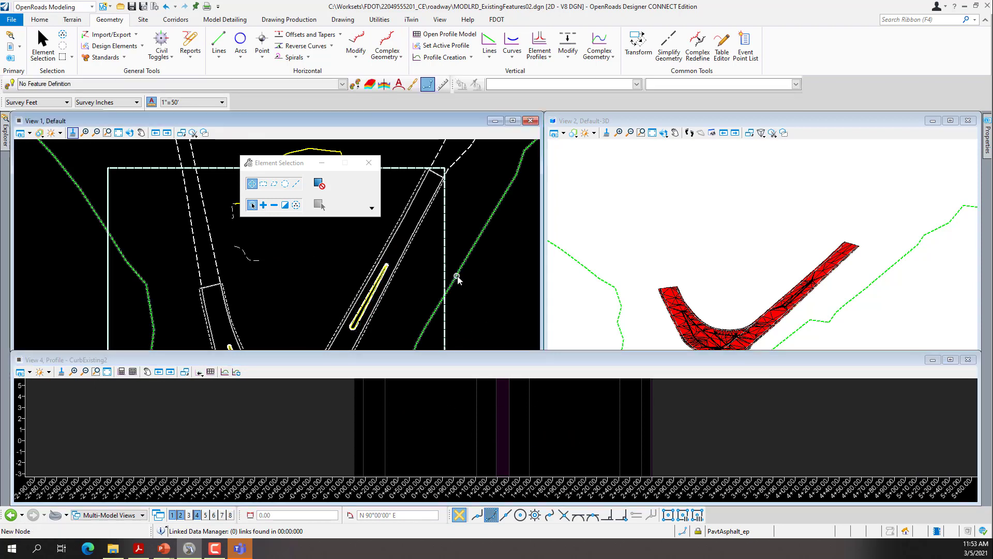
{"action": "left_click", "coordinate": [458, 278]}
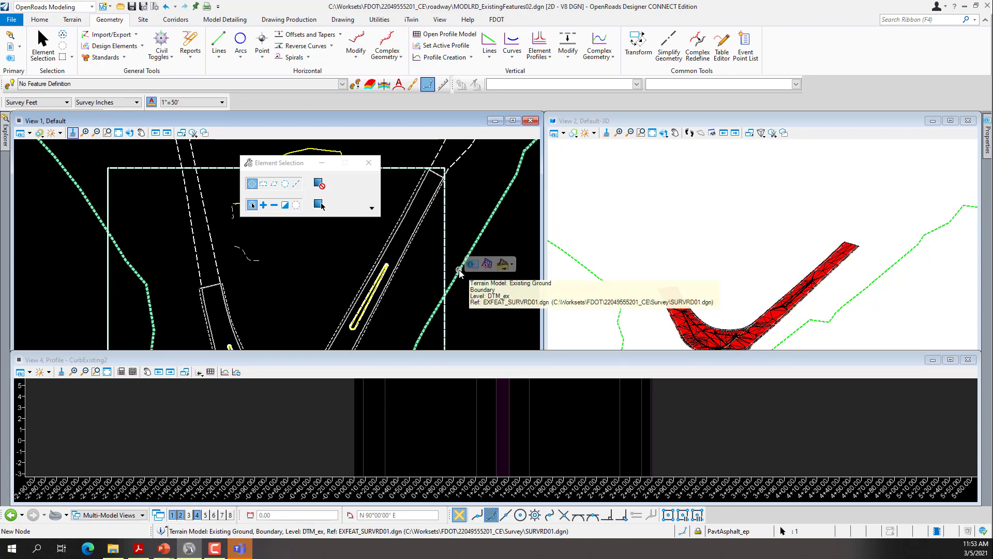
{"action": "mouse_move", "coordinate": [460, 271]}
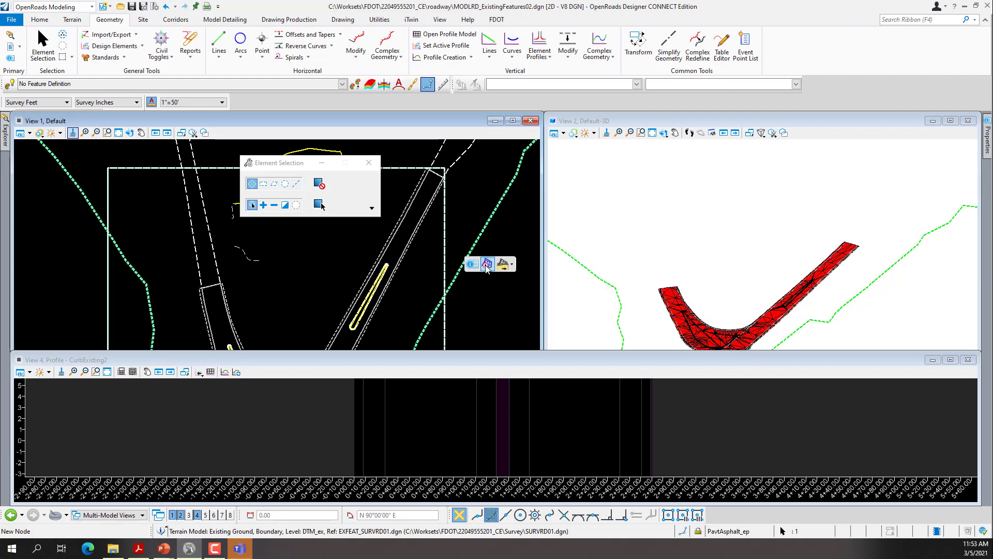
{"action": "left_click", "coordinate": [488, 291]}
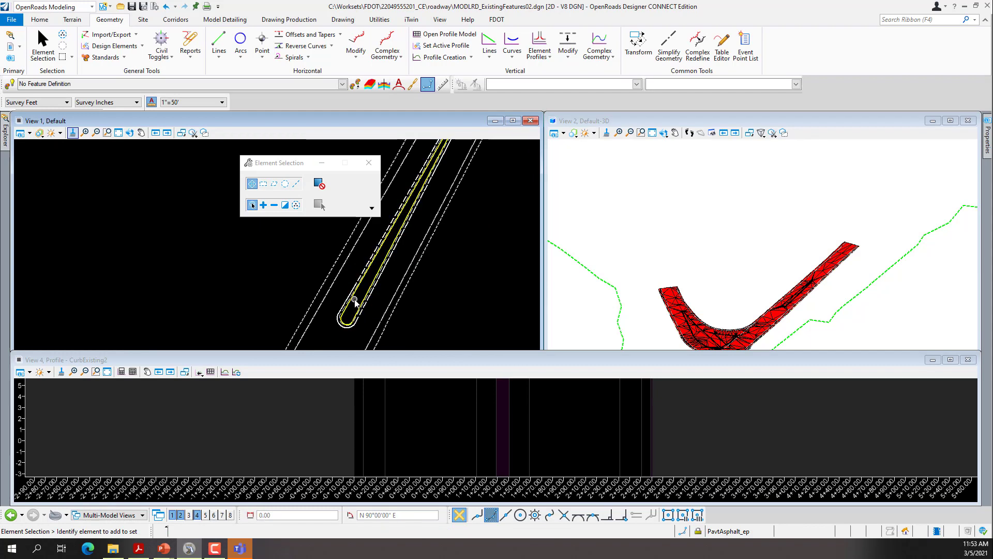
Reopen the narrow median curb's profile model in View 4 with the active terrain.
{"action": "scroll", "coordinate": [357, 310], "scroll_direction": "up", "scroll_amount": 3}
{"action": "left_click", "coordinate": [339, 309]}
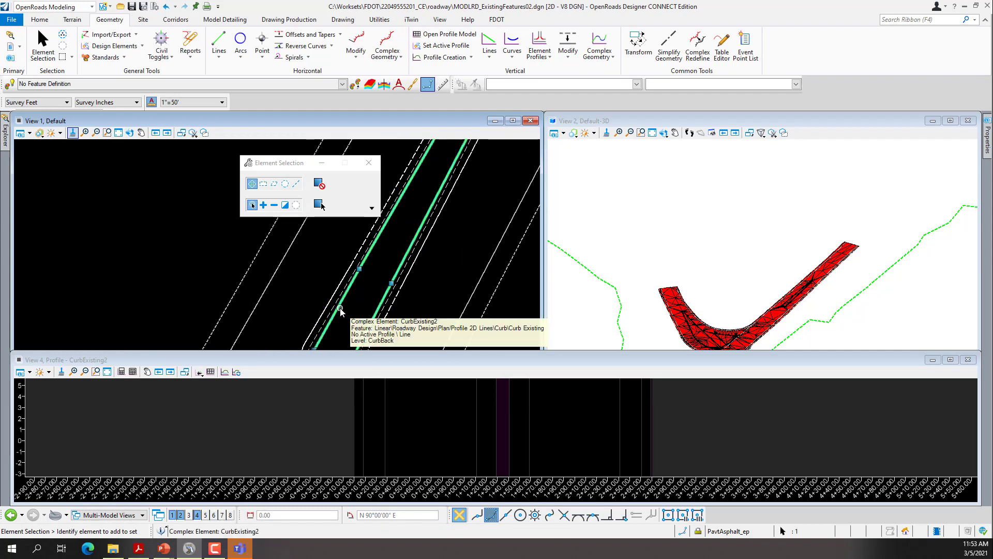
{"action": "mouse_move", "coordinate": [342, 307]}
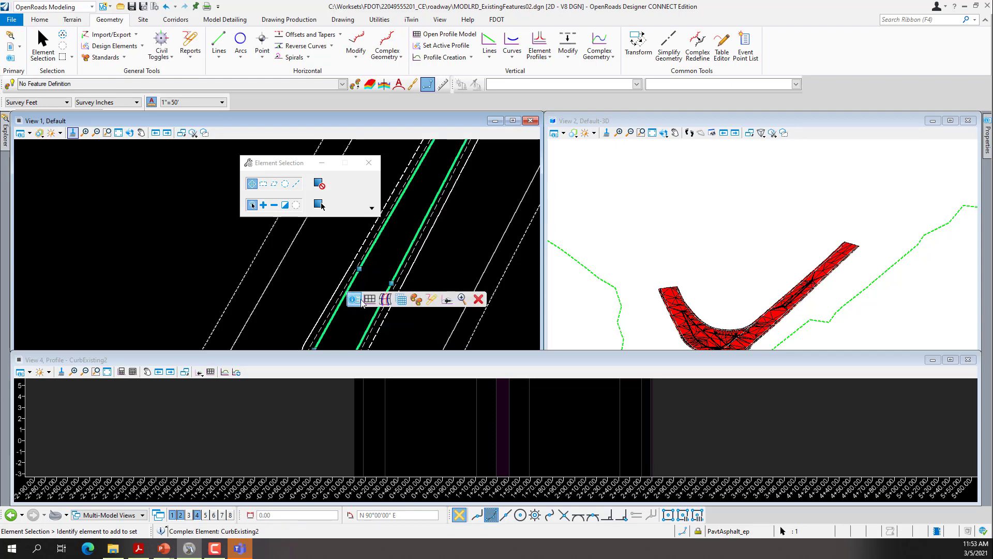
{"action": "left_click", "coordinate": [369, 300]}
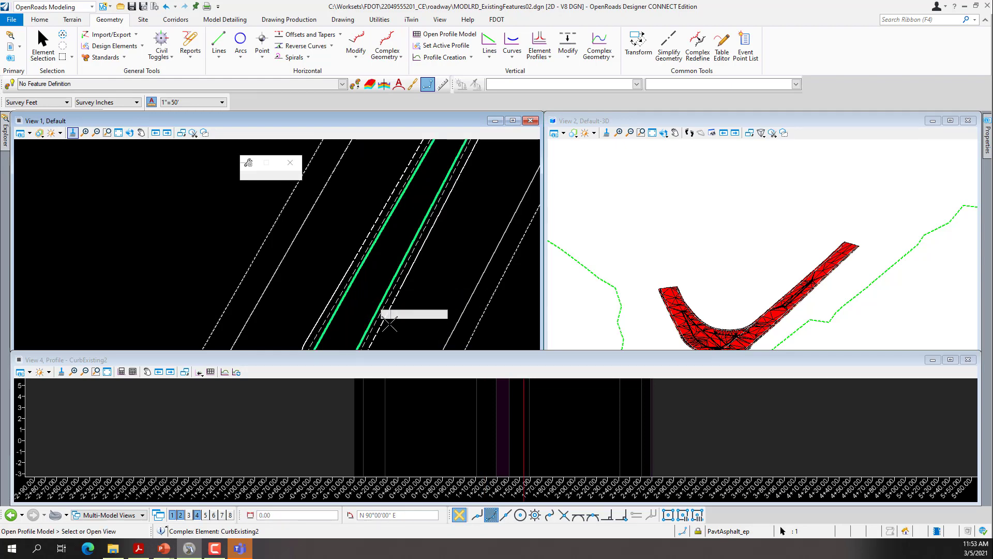
{"action": "left_click", "coordinate": [448, 435]}
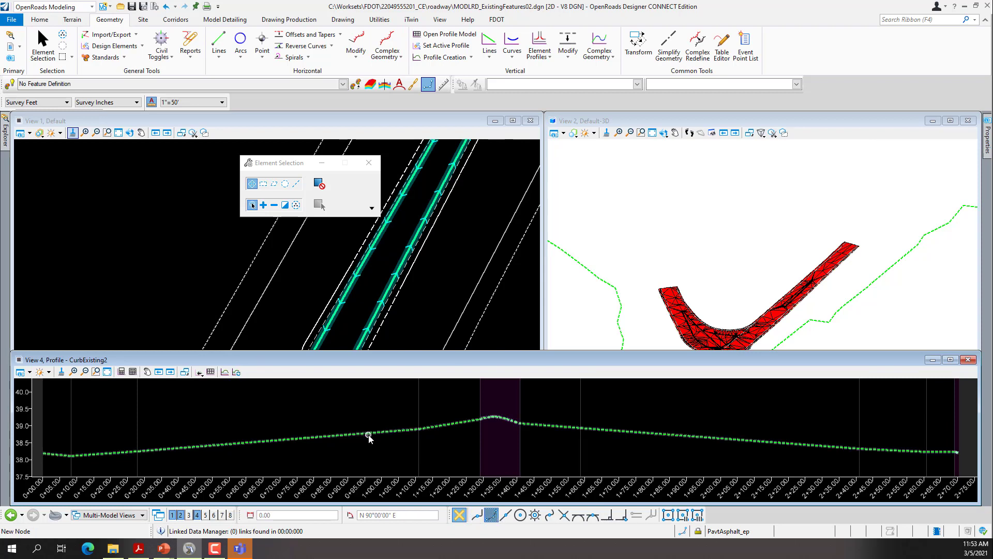
Set the existing ground surface profile as the active profile of the median curb.
{"action": "left_click", "coordinate": [370, 434]}
{"action": "mouse_move", "coordinate": [371, 439]}
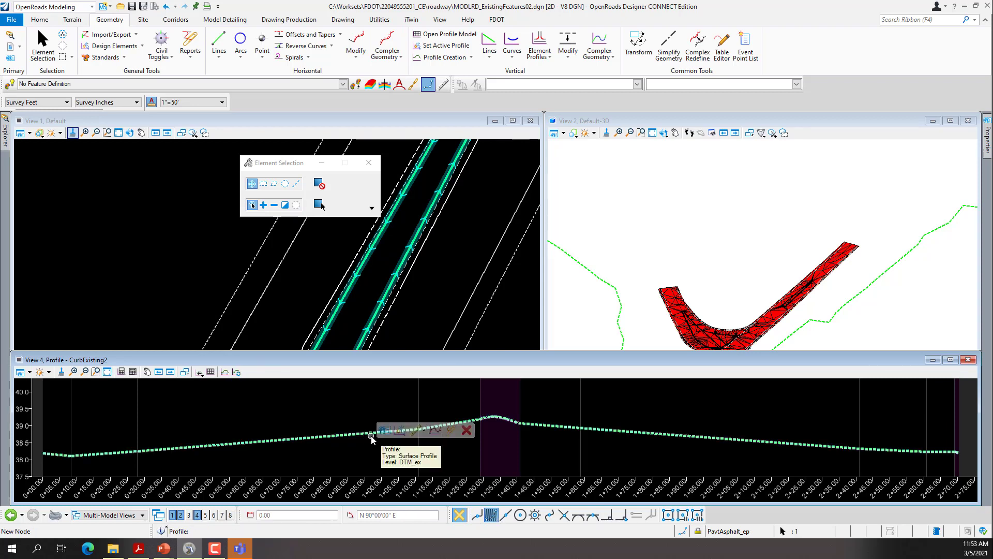
{"action": "left_click", "coordinate": [400, 430]}
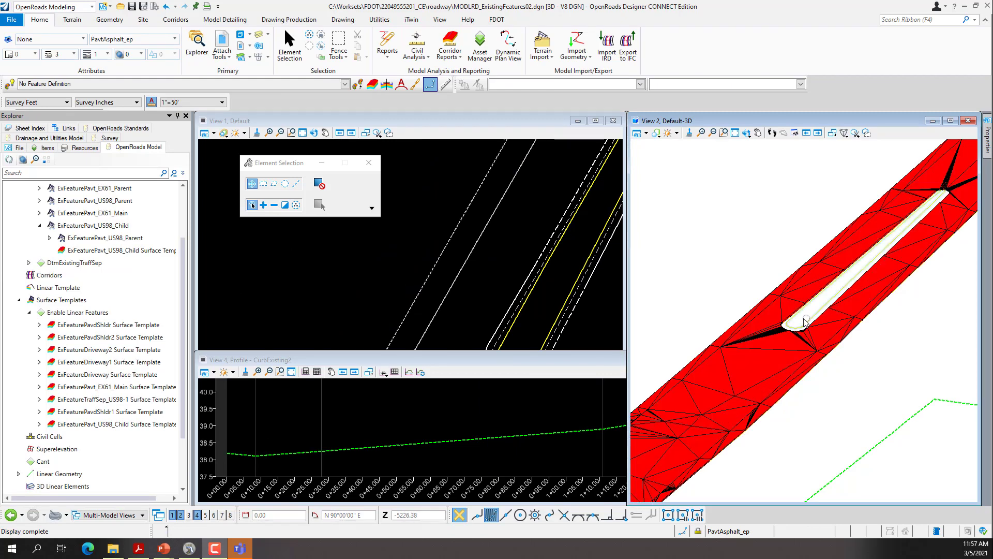
Start Apply Linear Template and choose the CurbExisting template from Existing Feature Templates.
{"action": "scroll", "coordinate": [800, 303], "scroll_direction": "up", "scroll_amount": 4}
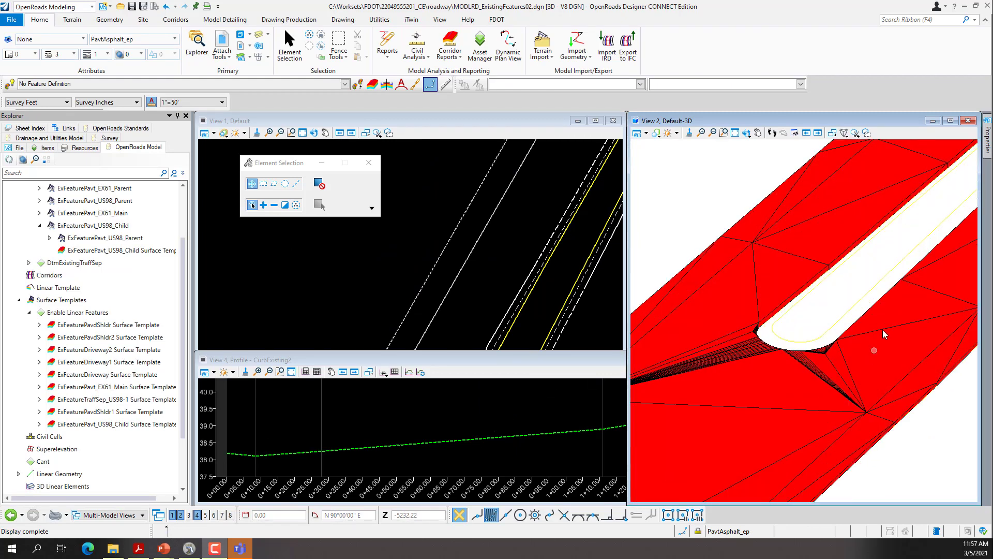
{"action": "scroll", "coordinate": [827, 296], "scroll_direction": "up", "scroll_amount": 4}
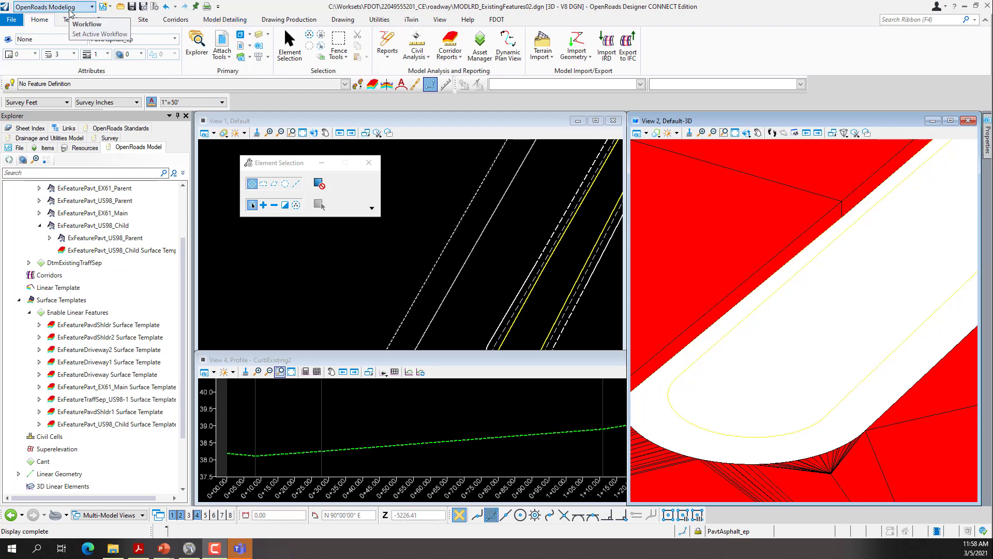
{"action": "left_click", "coordinate": [228, 23]}
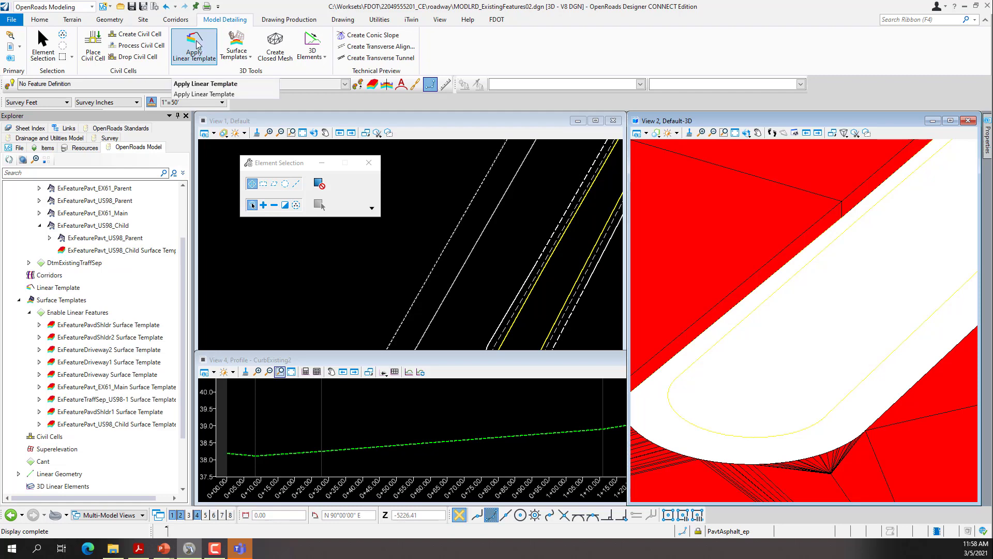
{"action": "left_click", "coordinate": [199, 54]}
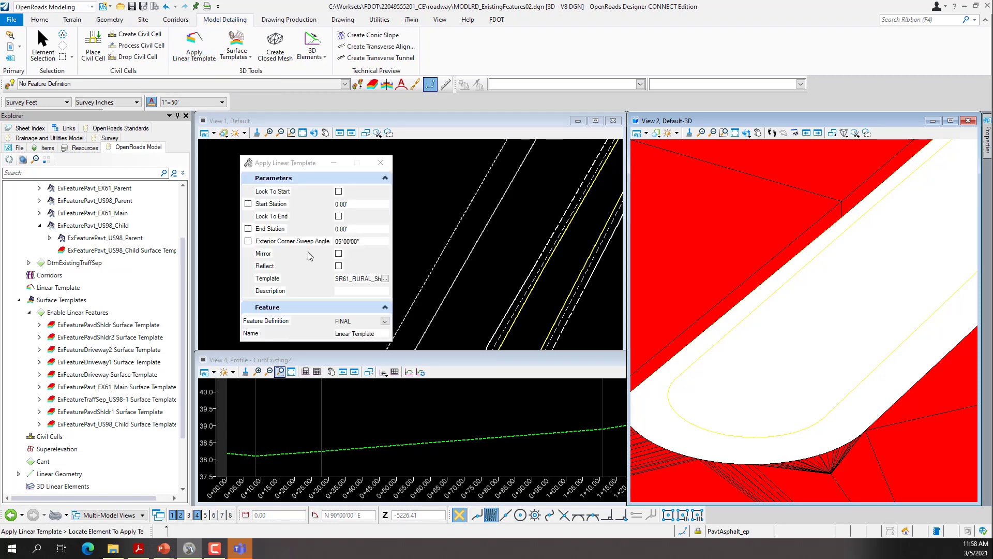
{"action": "left_click_drag", "start_coordinate": [298, 164], "coordinate": [311, 112]}
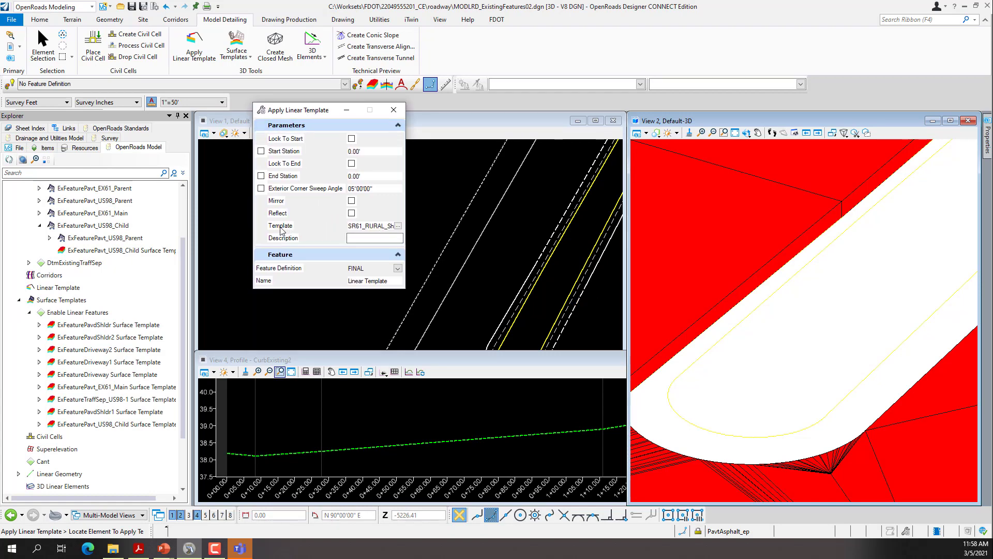
{"action": "left_click", "coordinate": [398, 227]}
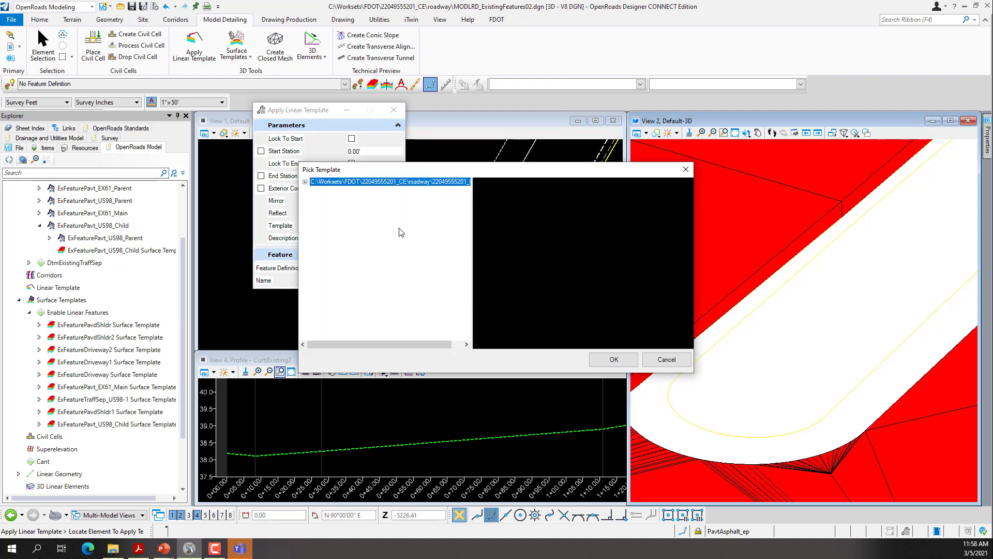
{"action": "left_click", "coordinate": [306, 182]}
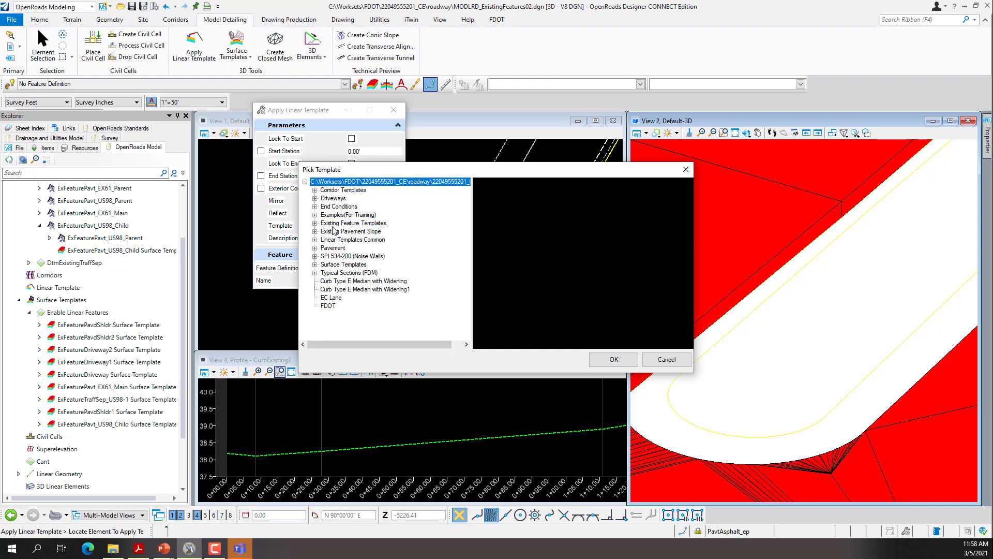
{"action": "left_click", "coordinate": [315, 223]}
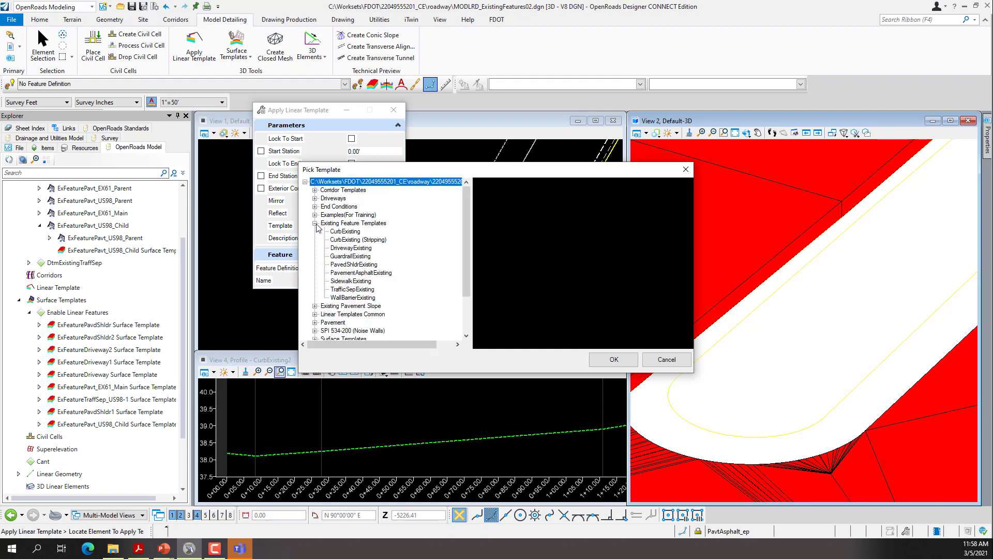
{"action": "left_click", "coordinate": [350, 232]}
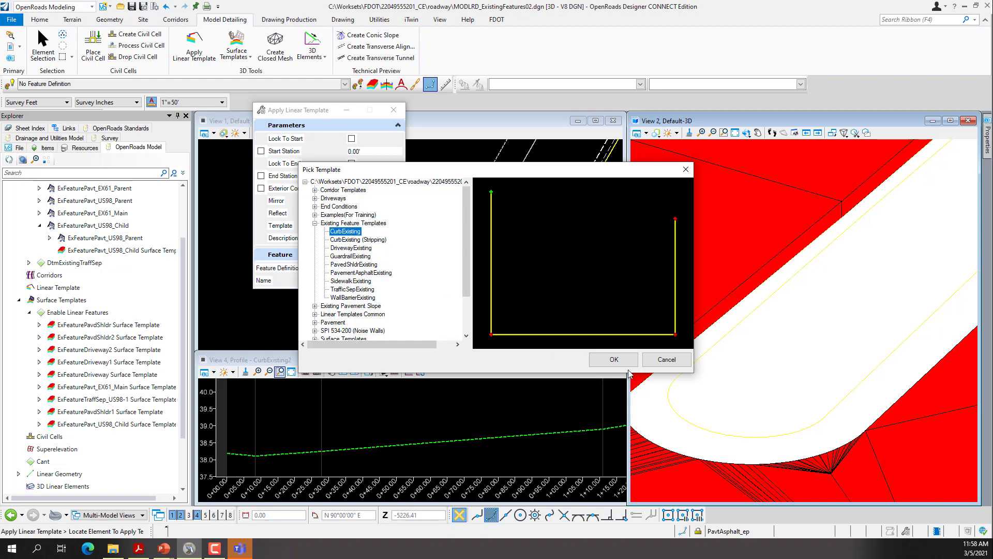
{"action": "left_click", "coordinate": [616, 360]}
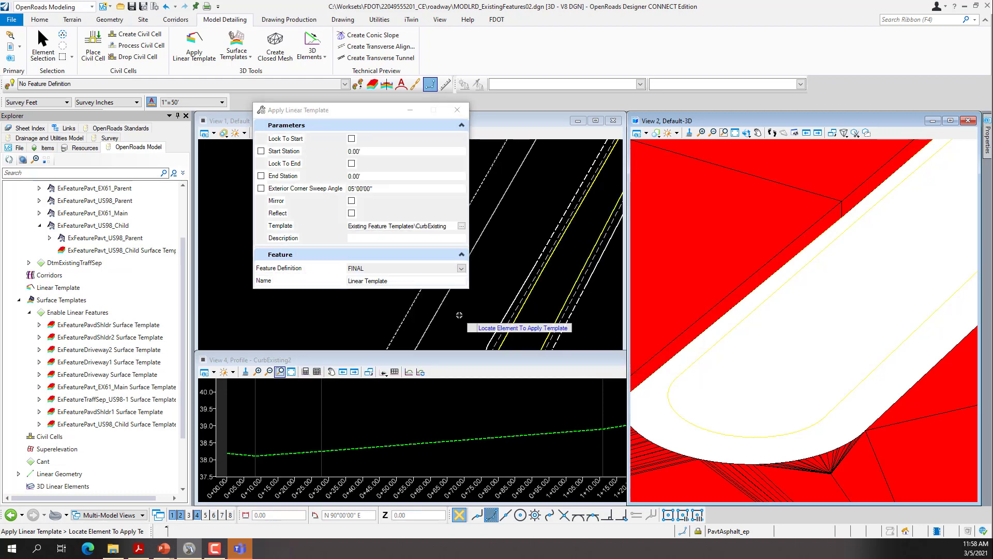
Choose the narrow median curb line in the plan view for the linear template and accept the CurbExisting template.
{"action": "left_click_drag", "start_coordinate": [340, 110], "coordinate": [189, 106]}
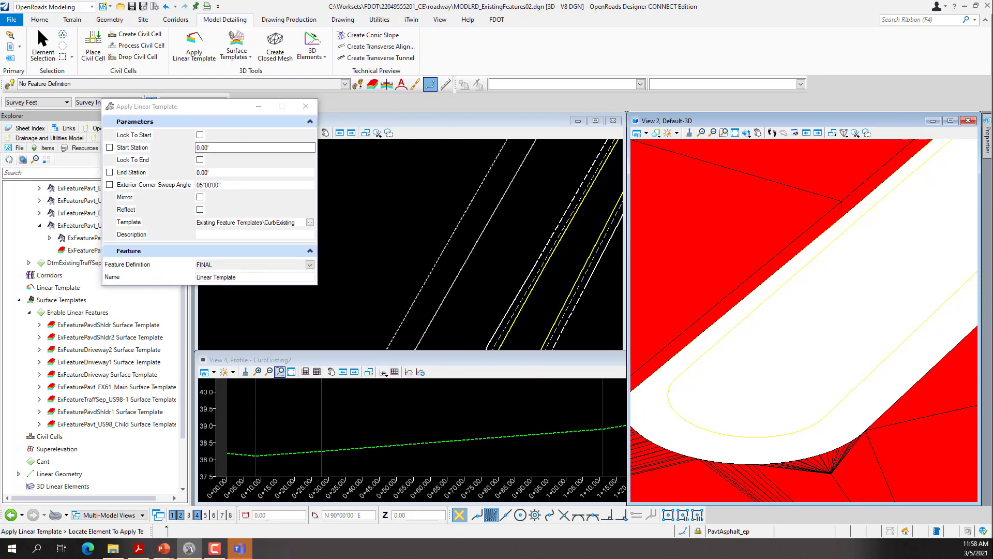
{"action": "scroll", "coordinate": [385, 284], "scroll_direction": "down", "scroll_amount": 2}
{"action": "scroll", "coordinate": [386, 284], "scroll_direction": "up", "scroll_amount": 3}
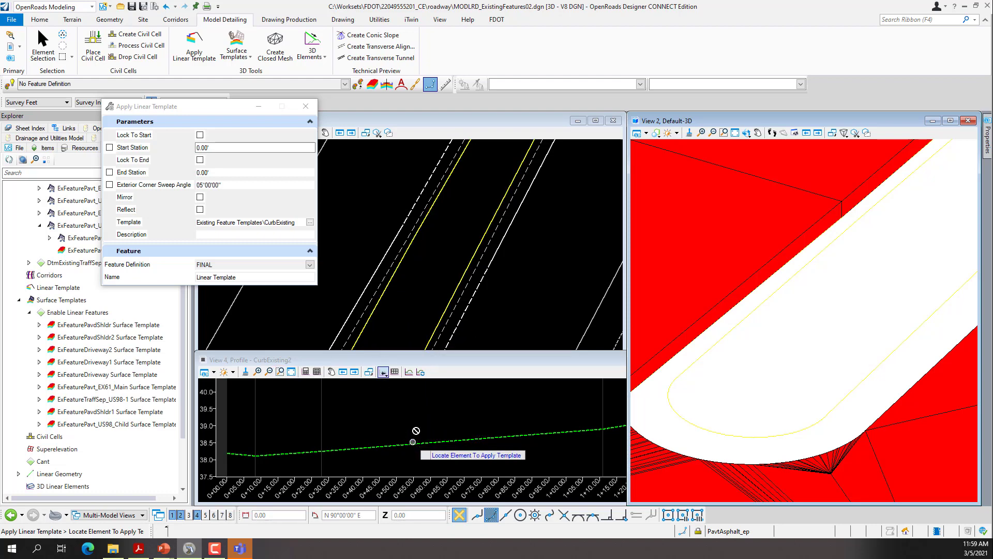
{"action": "left_click", "coordinate": [369, 319]}
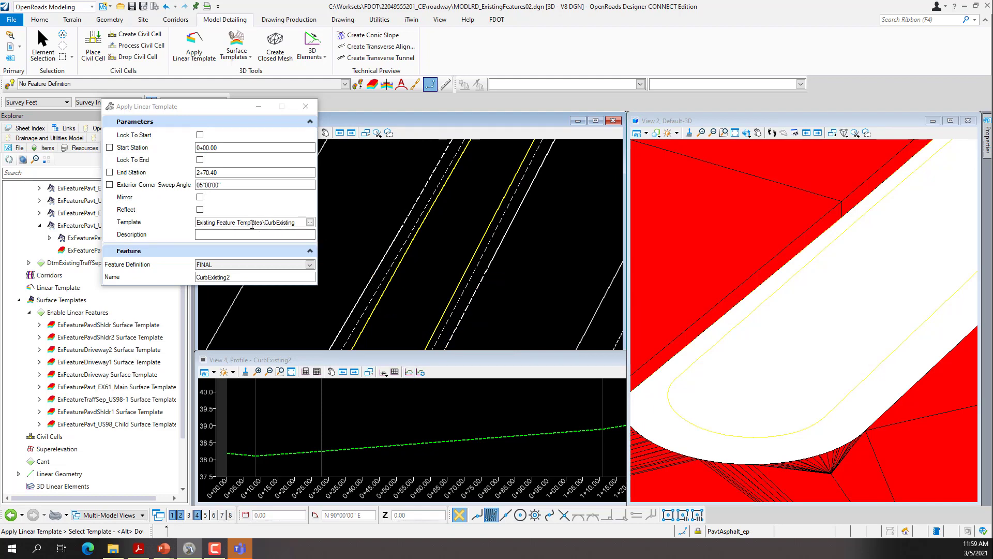
{"action": "left_click", "coordinate": [369, 216]}
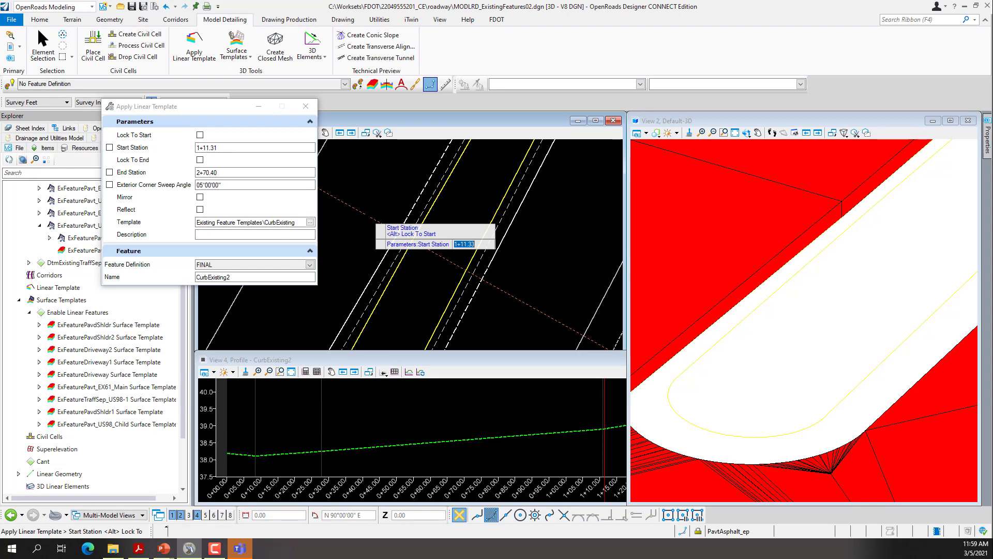
Set the linear template's start station at about 0+01.50, near the rounded upper end of the median curb.
{"action": "scroll", "coordinate": [373, 221], "scroll_direction": "down", "scroll_amount": 2}
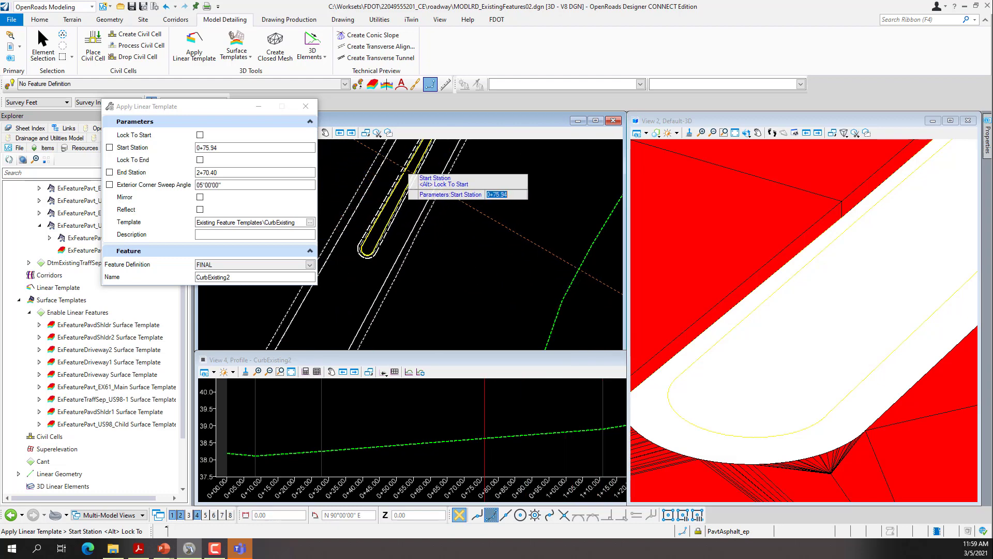
{"action": "scroll", "coordinate": [380, 280], "scroll_direction": "down", "scroll_amount": 1}
{"action": "scroll", "coordinate": [404, 220], "scroll_direction": "up", "scroll_amount": 1}
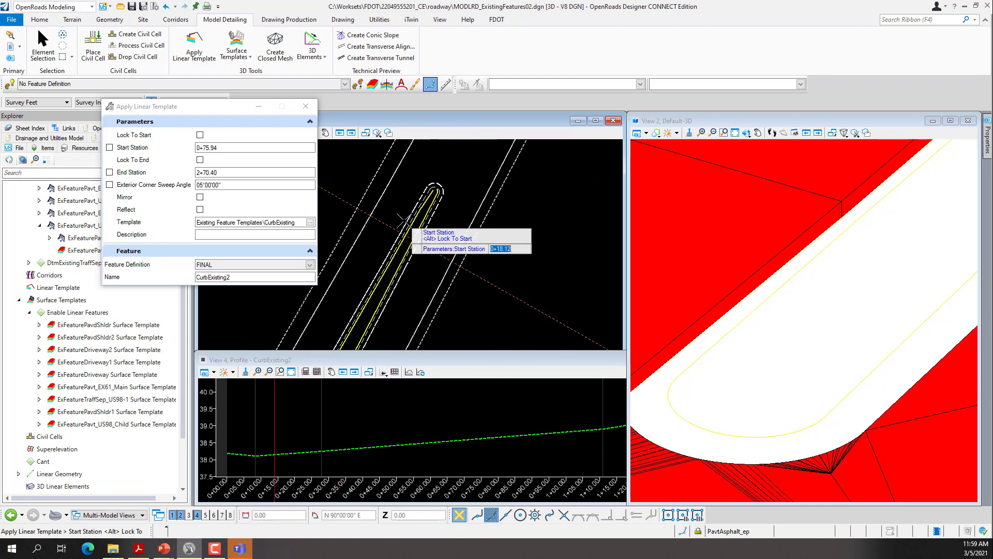
{"action": "scroll", "coordinate": [426, 187], "scroll_direction": "up", "scroll_amount": 1}
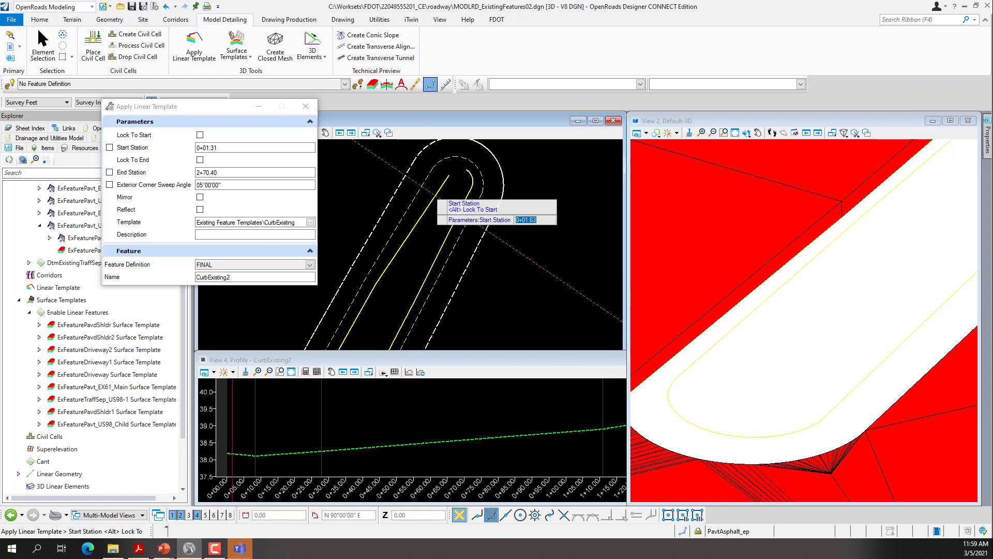
{"action": "left_click", "coordinate": [377, 162]}
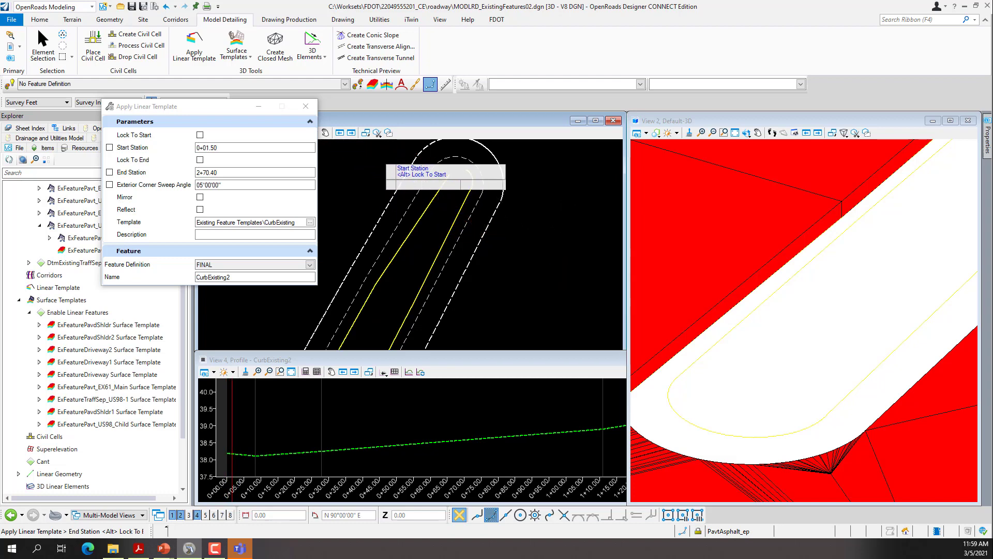
Set the linear template's end station at about 2+69.83, near the other end of the curb line at the median's rounded nose.
{"action": "scroll", "coordinate": [379, 162], "scroll_direction": "down", "scroll_amount": 2}
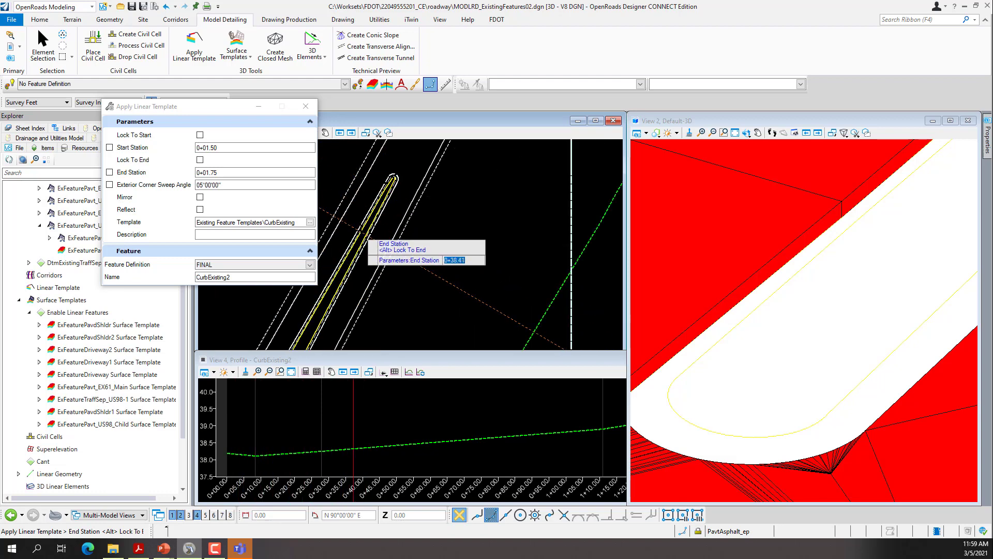
{"action": "scroll", "coordinate": [364, 227], "scroll_direction": "down", "scroll_amount": 2}
{"action": "scroll", "coordinate": [357, 265], "scroll_direction": "up", "scroll_amount": 4}
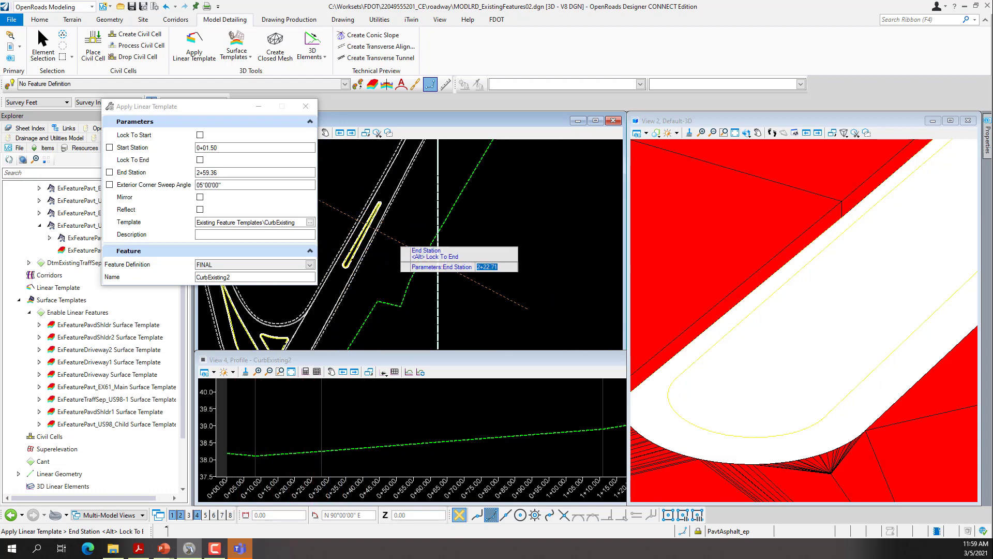
{"action": "scroll", "coordinate": [429, 207], "scroll_direction": "up", "scroll_amount": 4}
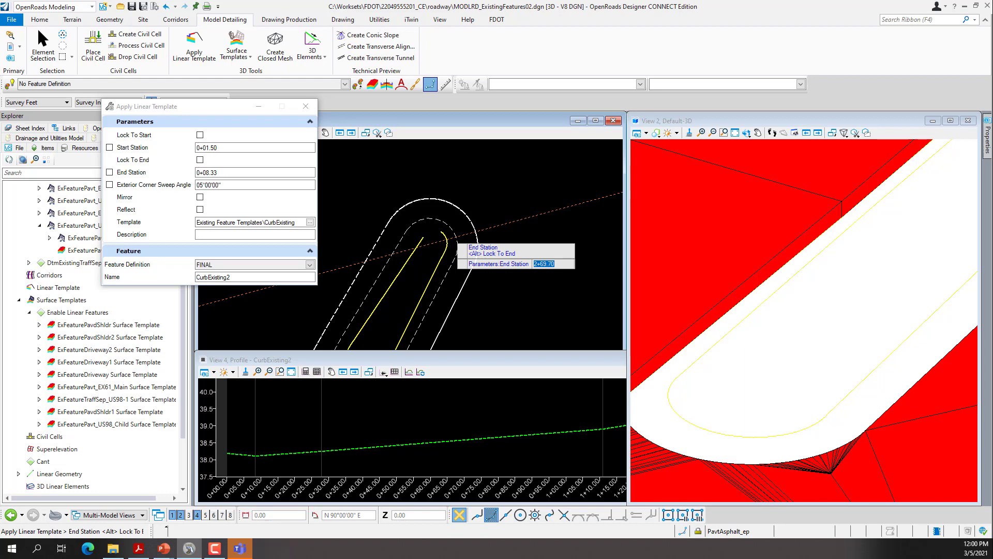
{"action": "scroll", "coordinate": [454, 246], "scroll_direction": "up", "scroll_amount": 2}
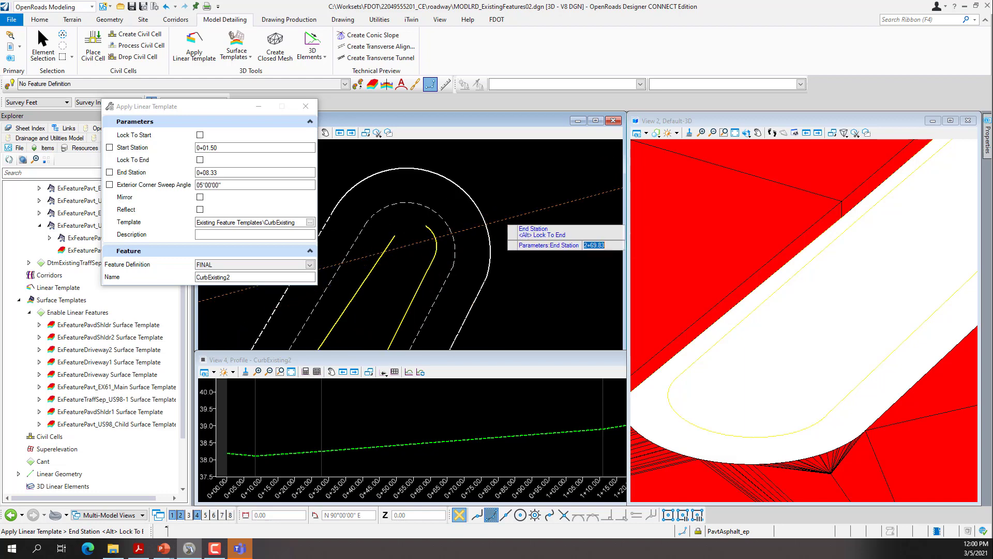
{"action": "left_click", "coordinate": [500, 220]}
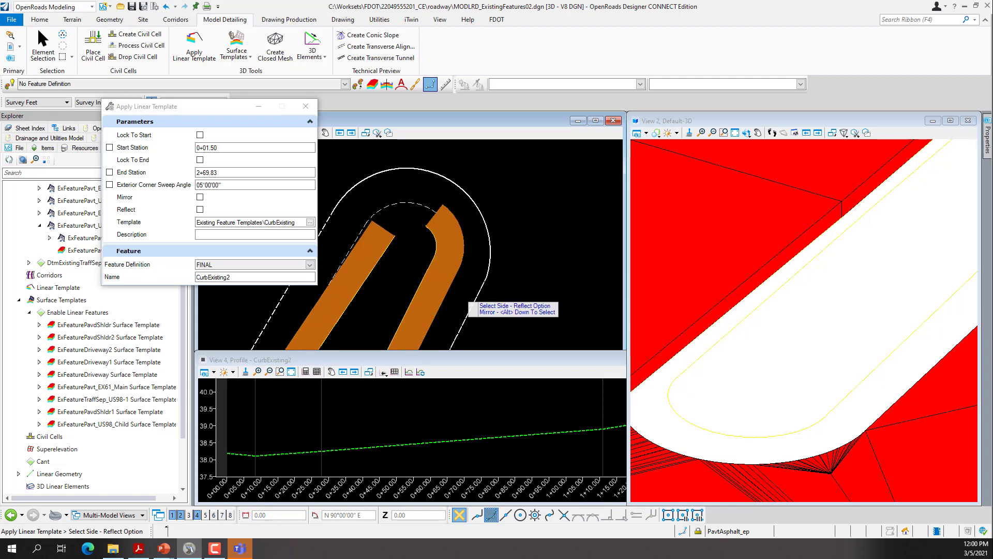
Place the curb template on the outer side of the line with a 05°00'00" exterior corner sweep angle and no description.
{"action": "left_click", "coordinate": [525, 297]}
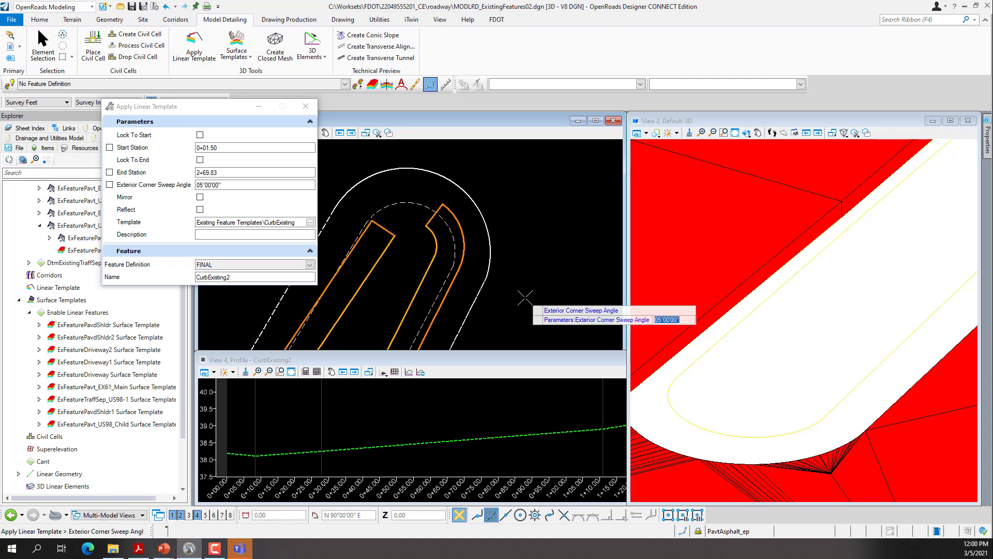
{"action": "key", "text": "Return"}
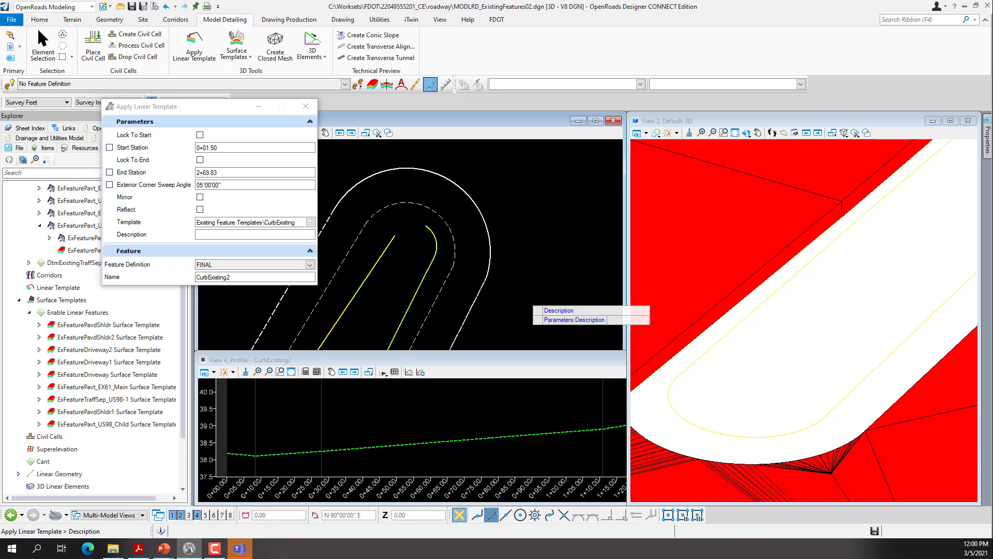
{"action": "key", "text": "Return"}
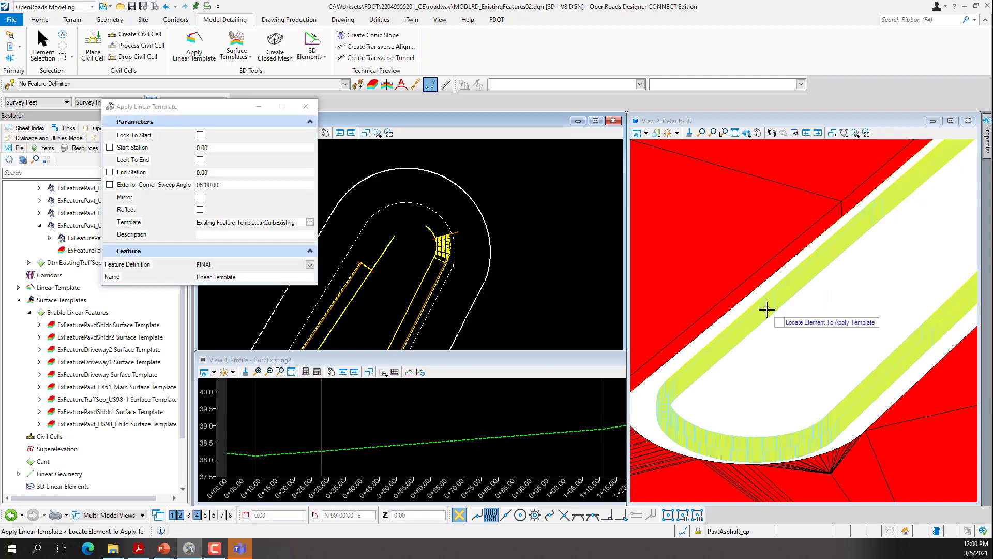
Examine the new curb around the median nose in the 3D view and close Apply Linear Template.
{"action": "scroll", "coordinate": [766, 309], "scroll_direction": "down", "scroll_amount": 2}
{"action": "scroll", "coordinate": [750, 346], "scroll_direction": "down", "scroll_amount": 2}
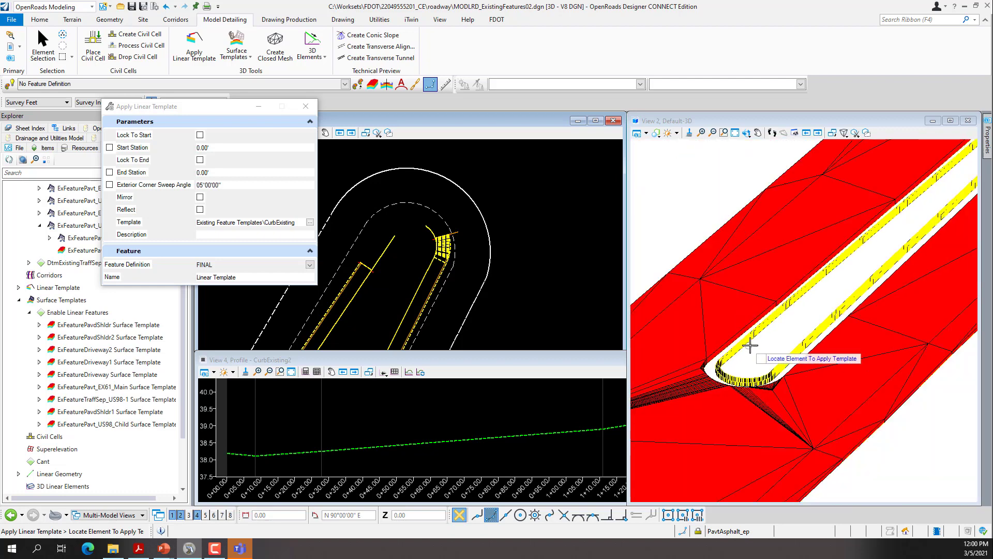
{"action": "scroll", "coordinate": [739, 389], "scroll_direction": "down", "scroll_amount": 2}
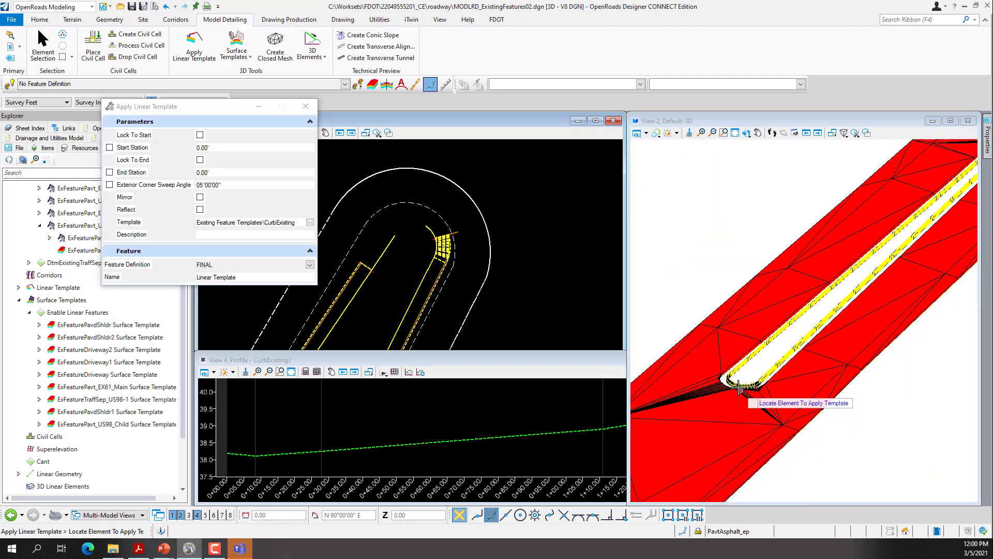
{"action": "scroll", "coordinate": [682, 411], "scroll_direction": "up", "scroll_amount": 3}
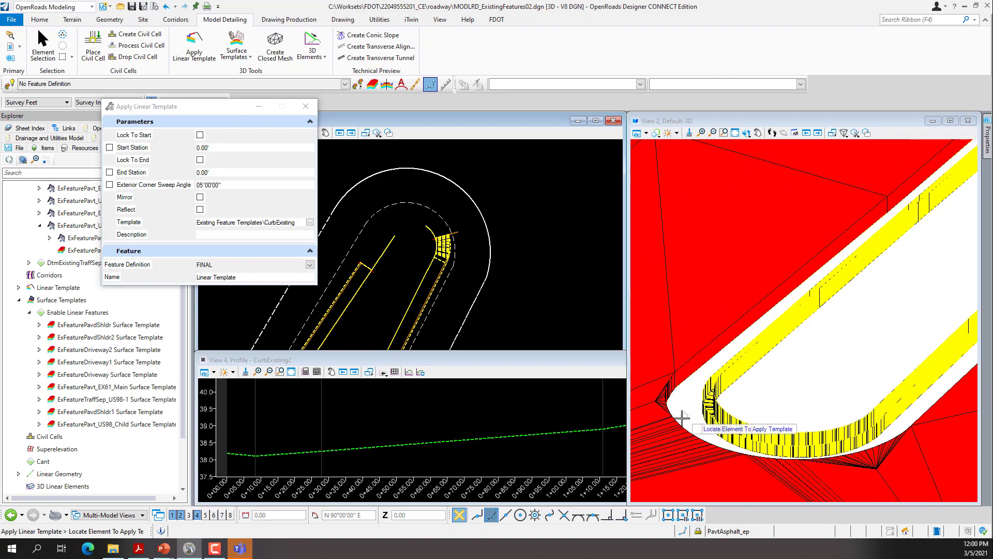
{"action": "scroll", "coordinate": [688, 414], "scroll_direction": "up", "scroll_amount": 2}
{"action": "scroll", "coordinate": [781, 381], "scroll_direction": "up", "scroll_amount": 2}
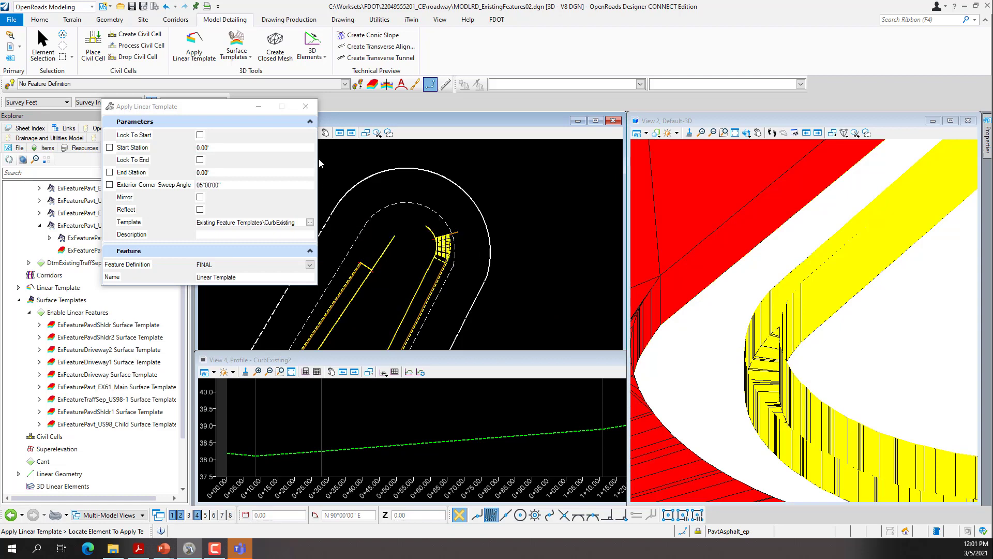
{"action": "left_click", "coordinate": [306, 107]}
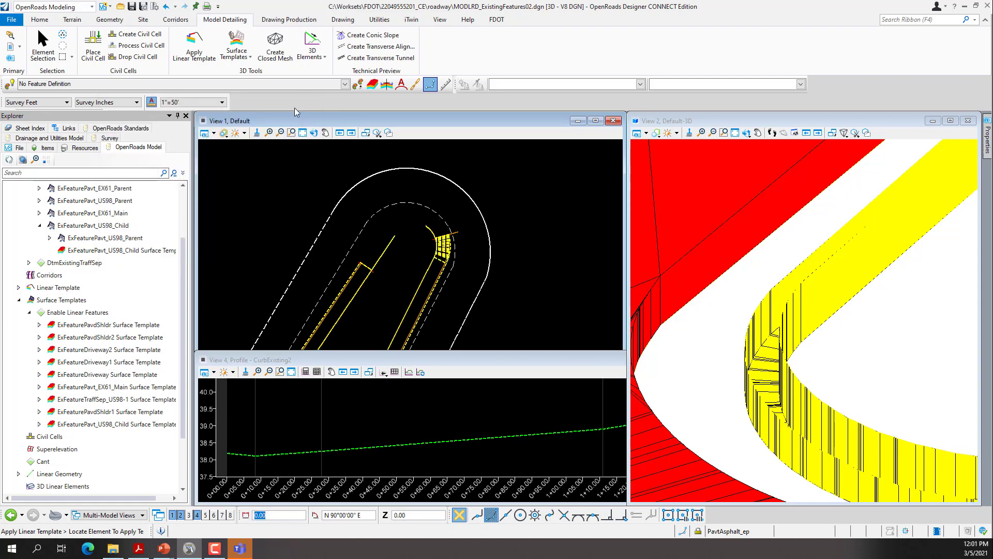
Add the outer line surrounding the median as a corridor reference to the curb's linear template.
{"action": "left_click", "coordinate": [175, 21]}
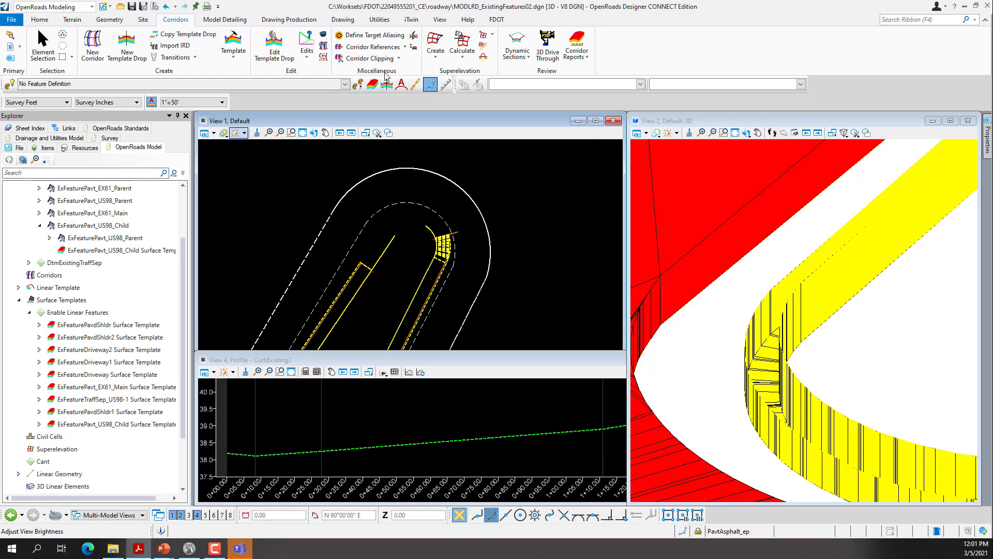
{"action": "left_click", "coordinate": [405, 48]}
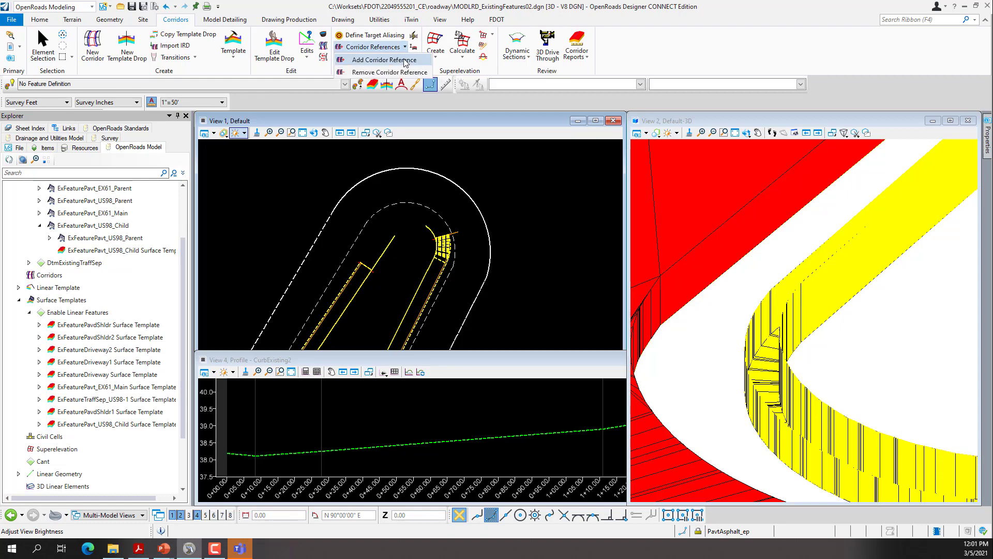
{"action": "left_click", "coordinate": [404, 60]}
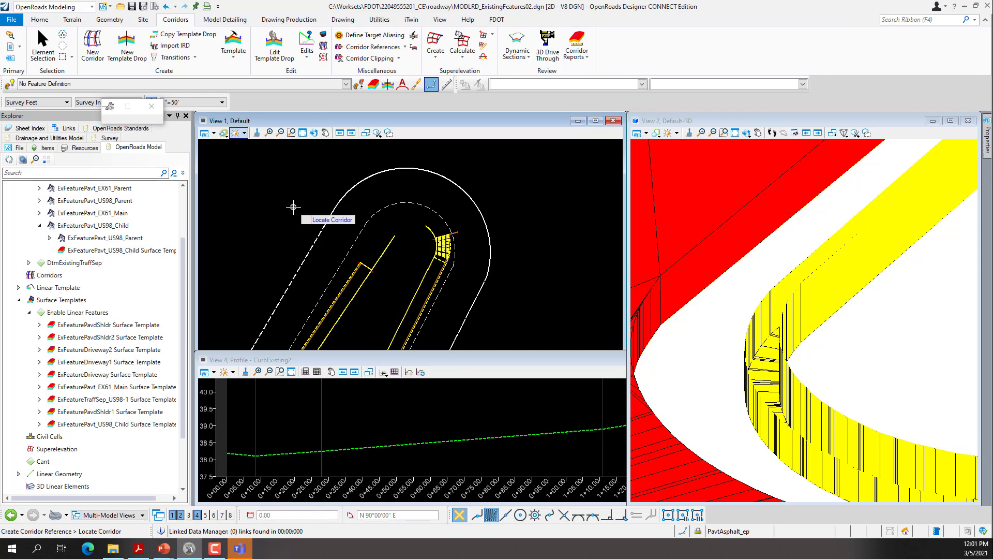
{"action": "left_click", "coordinate": [458, 233]}
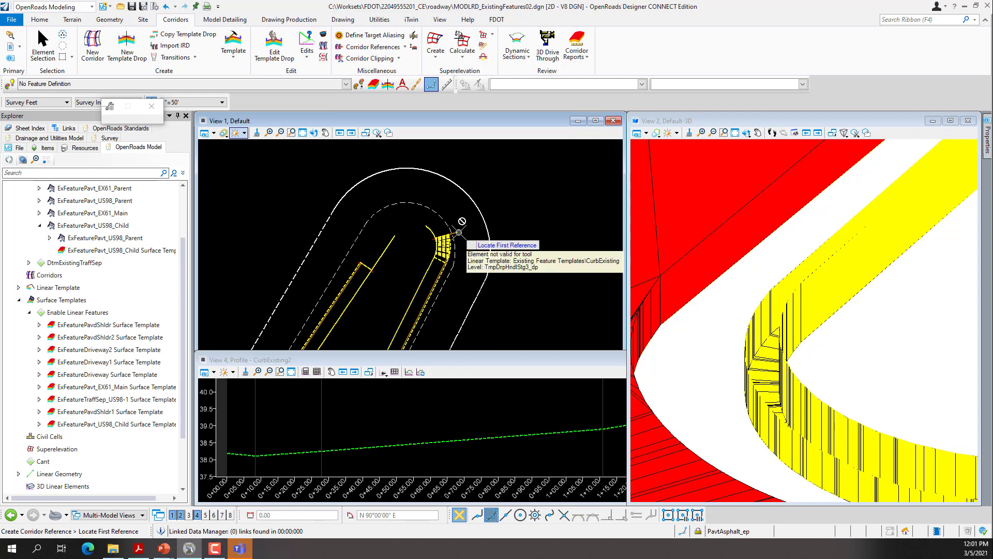
{"action": "left_click", "coordinate": [318, 237]}
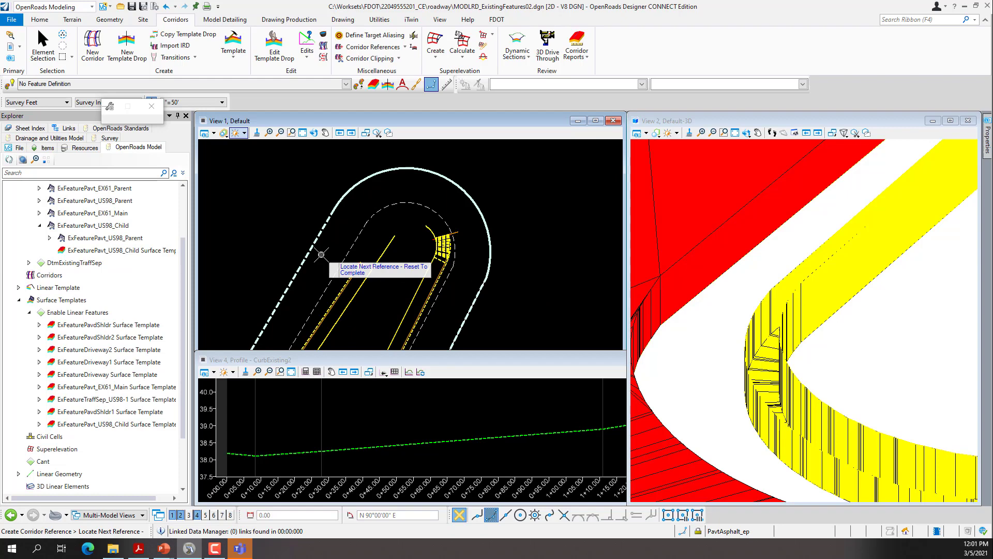
{"action": "scroll", "coordinate": [341, 241], "scroll_direction": "down", "scroll_amount": 4}
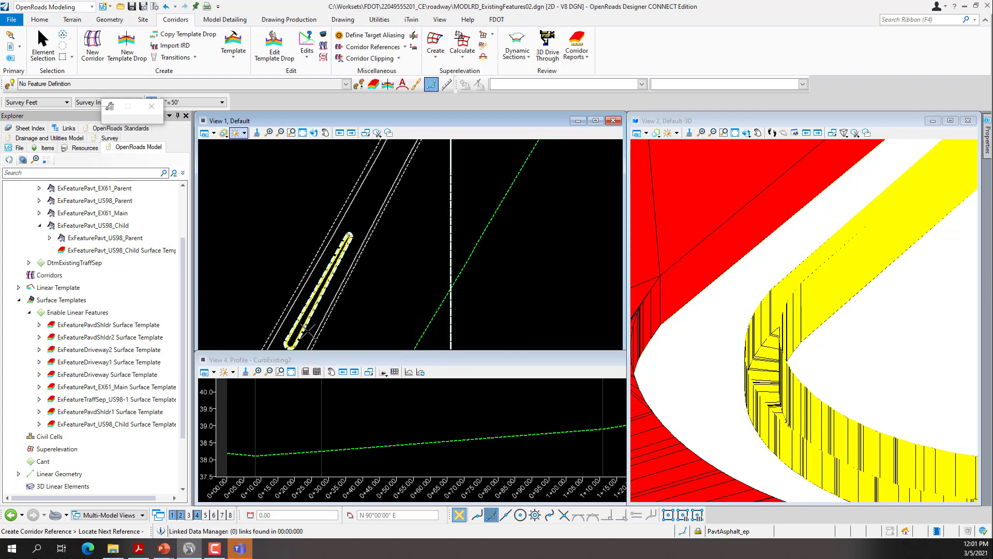
{"action": "scroll", "coordinate": [350, 245], "scroll_direction": "down", "scroll_amount": 1}
{"action": "scroll", "coordinate": [353, 223], "scroll_direction": "up", "scroll_amount": 1}
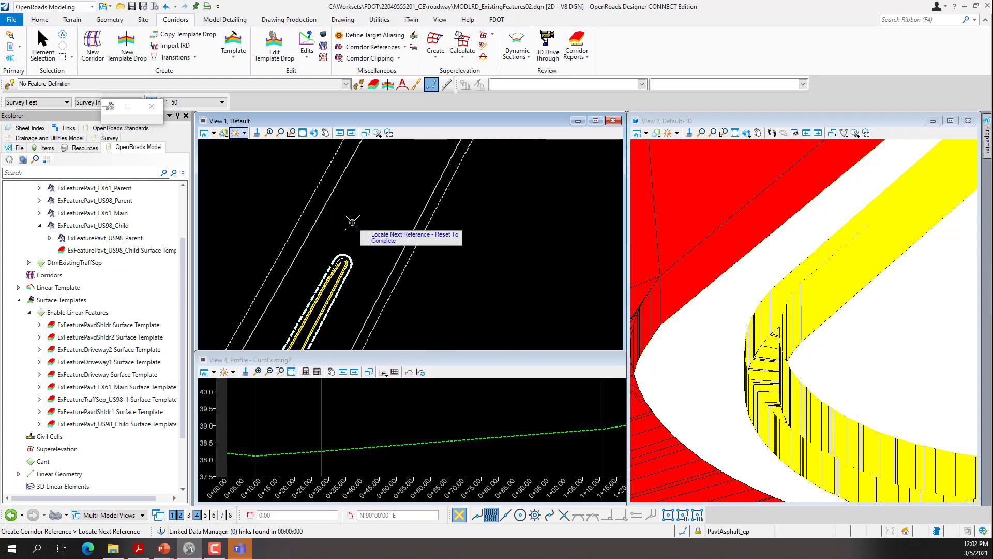
{"action": "right_click", "coordinate": [352, 221]}
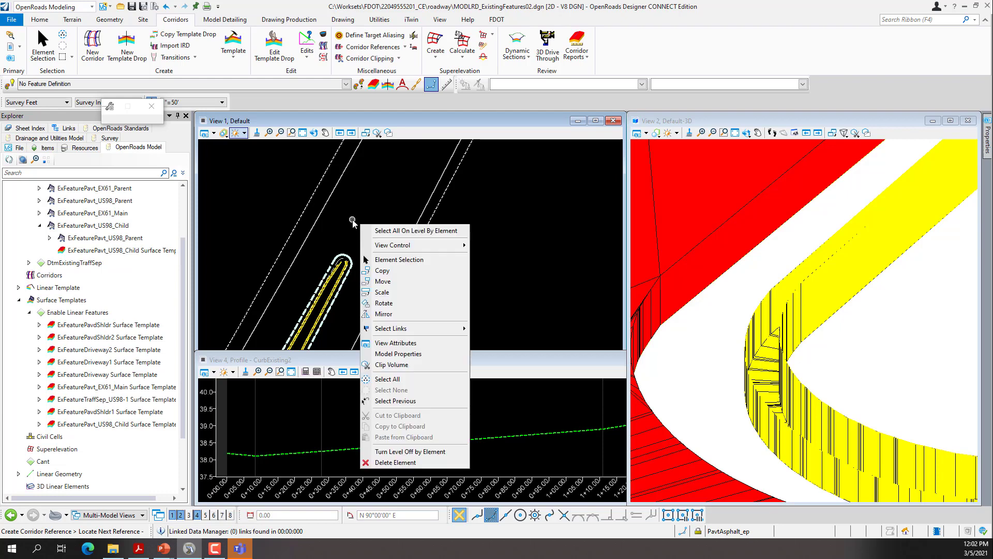
{"action": "key", "text": "Escape"}
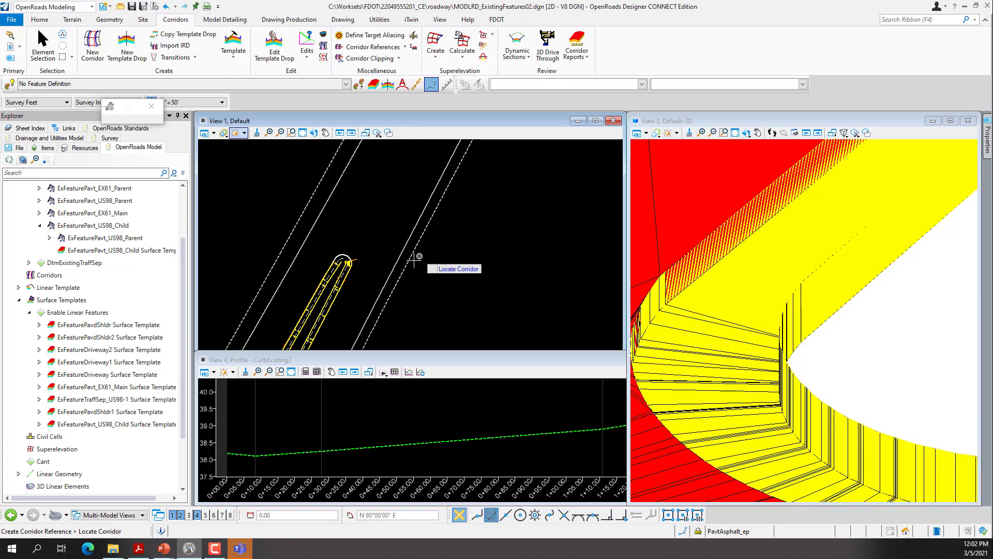
Extend the curb linear template's end station around the median's rounded nose to about 2+70.25.
{"action": "scroll", "coordinate": [736, 284], "scroll_direction": "down", "scroll_amount": 5}
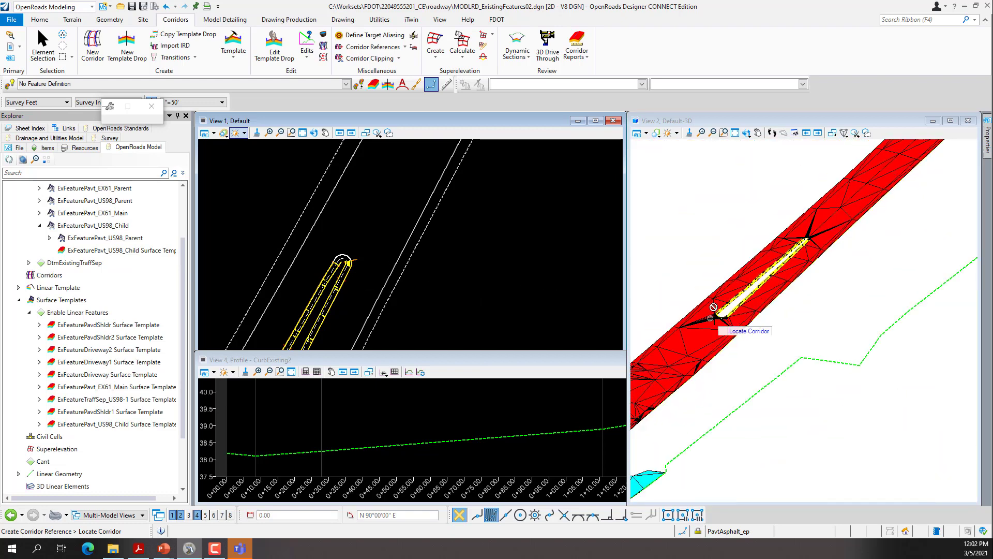
{"action": "scroll", "coordinate": [802, 243], "scroll_direction": "up", "scroll_amount": 5}
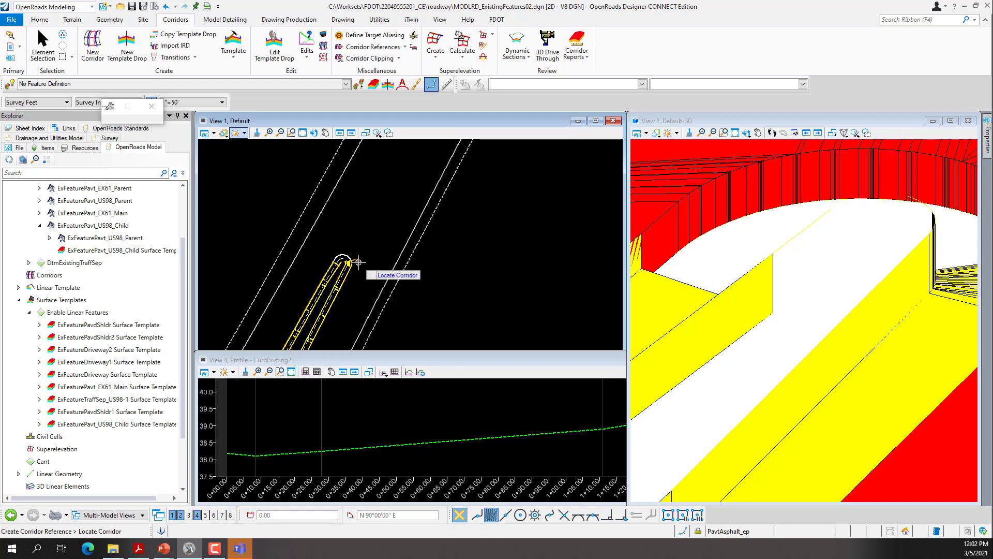
{"action": "scroll", "coordinate": [361, 261], "scroll_direction": "up", "scroll_amount": 2}
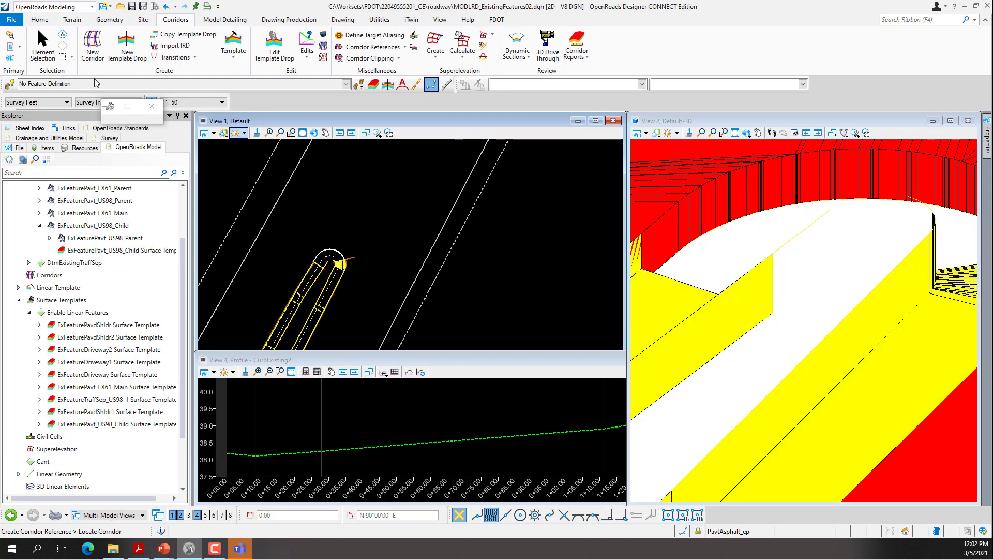
{"action": "scroll", "coordinate": [308, 276], "scroll_direction": "up", "scroll_amount": 4}
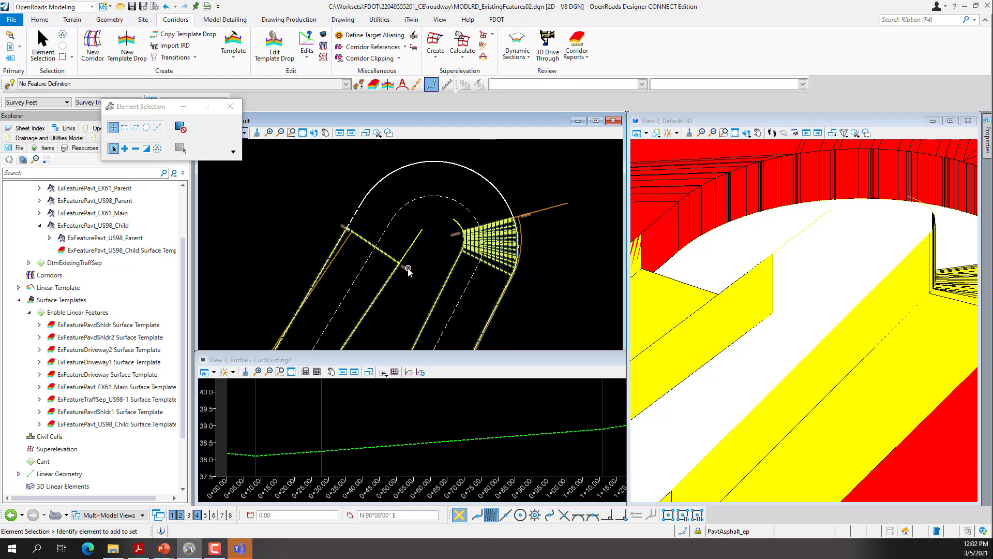
{"action": "left_click", "coordinate": [565, 207]}
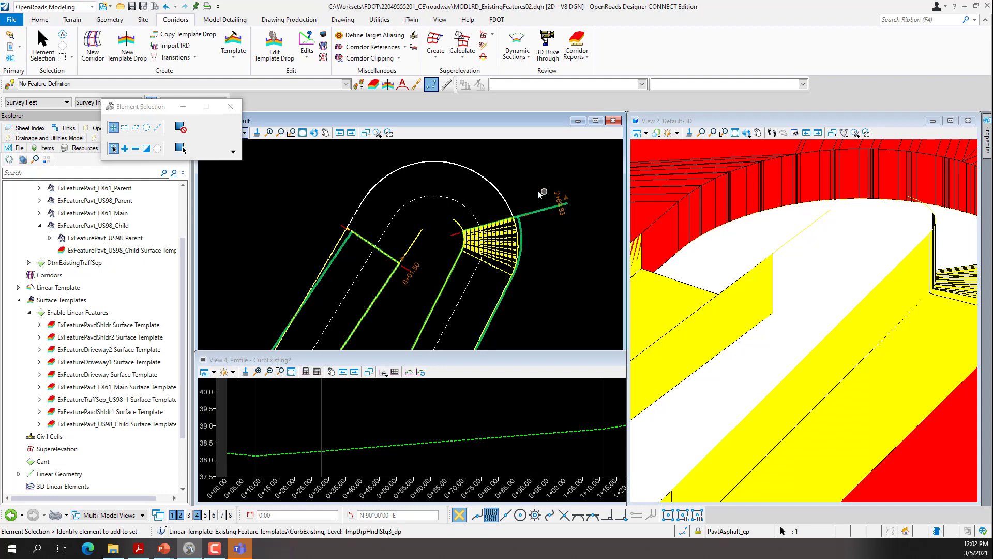
{"action": "scroll", "coordinate": [566, 202], "scroll_direction": "up", "scroll_amount": 2}
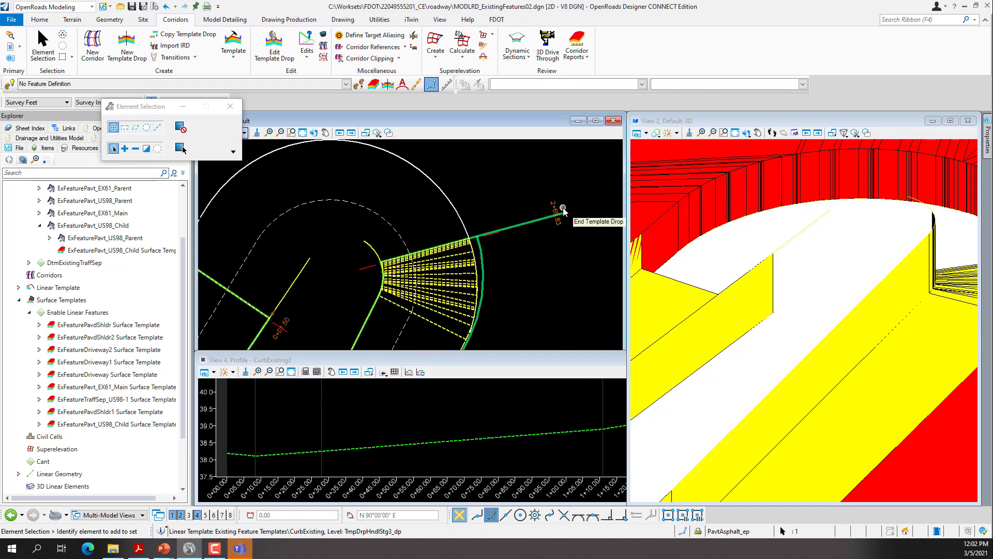
{"action": "left_click", "coordinate": [563, 208]}
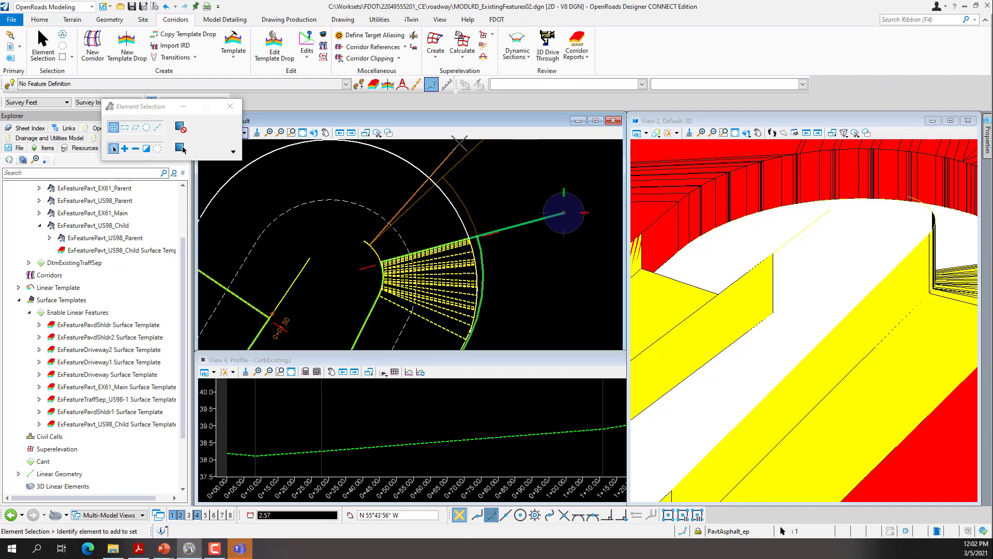
{"action": "scroll", "coordinate": [472, 176], "scroll_direction": "down", "scroll_amount": 3}
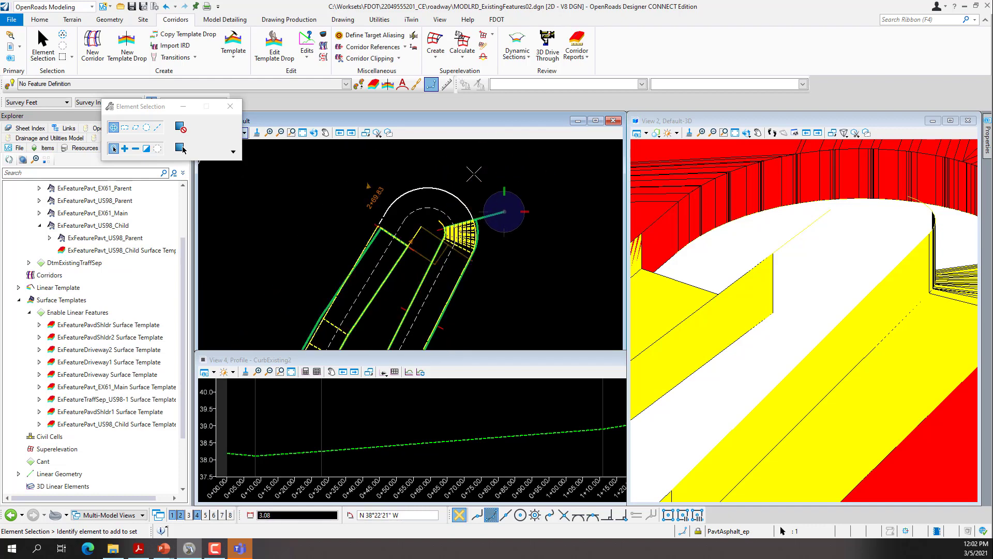
{"action": "left_click", "coordinate": [479, 179]}
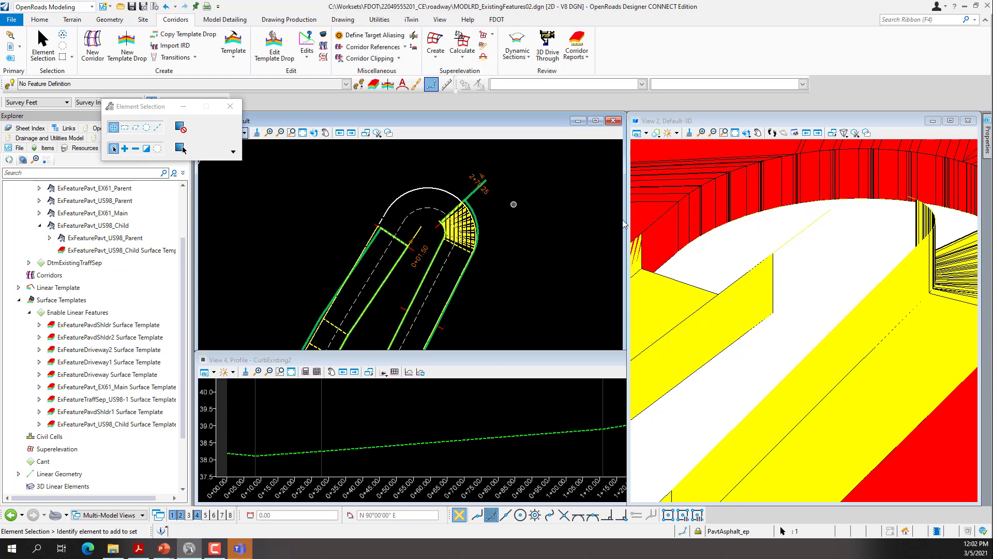
Move the curb linear template's start station back toward the beginning of the curb line, to about 0+00.20.
{"action": "scroll", "coordinate": [810, 272], "scroll_direction": "down", "scroll_amount": 3}
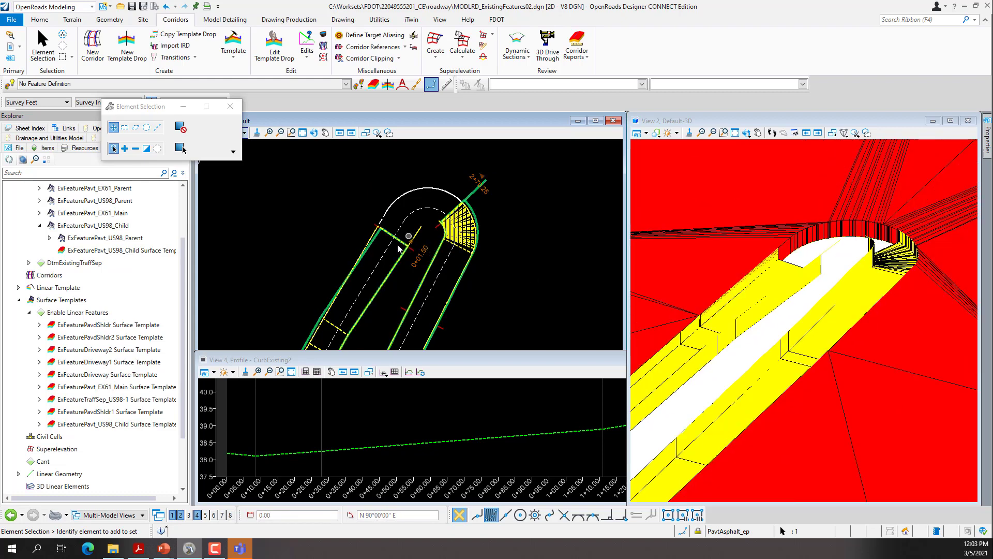
{"action": "scroll", "coordinate": [406, 254], "scroll_direction": "up", "scroll_amount": 3}
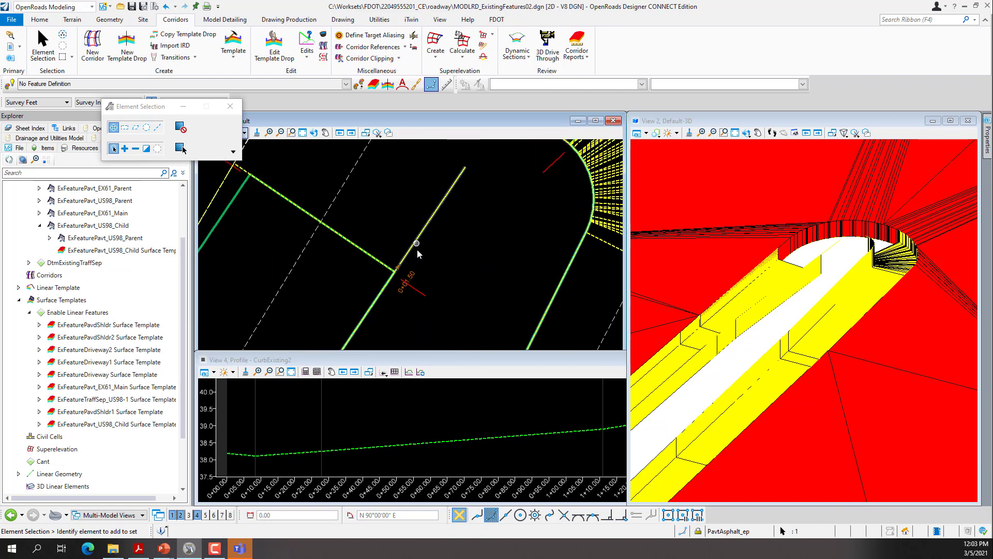
{"action": "left_click", "coordinate": [396, 270]}
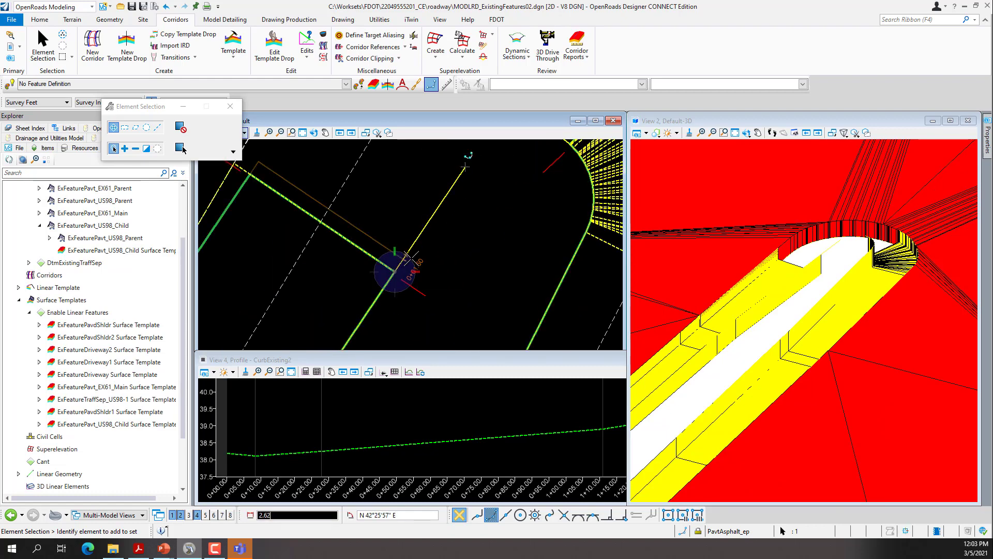
{"action": "left_click", "coordinate": [485, 201]}
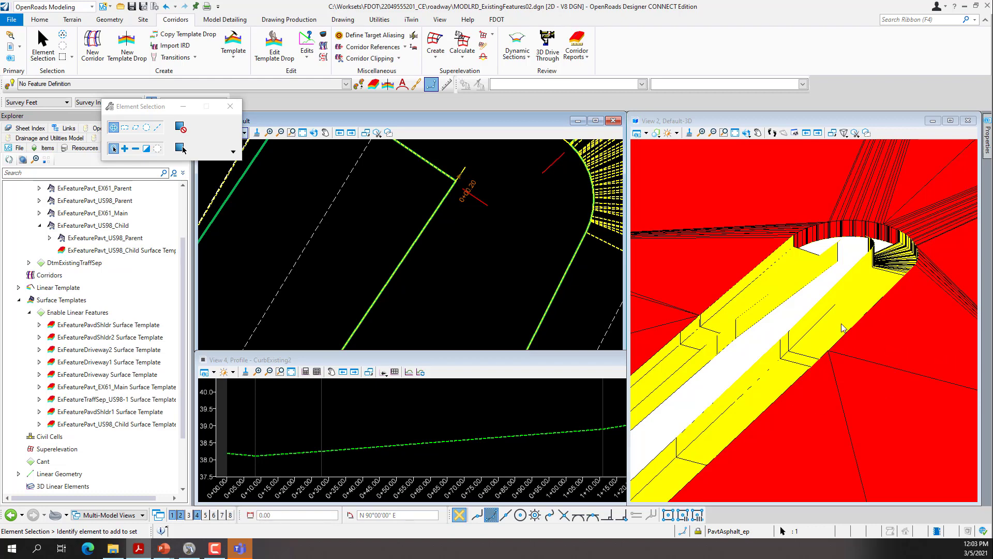
Change the median curb's linear template to CurbExisting (Stripping) from the Existing Feature Templates.
{"action": "scroll", "coordinate": [441, 300], "scroll_direction": "down", "scroll_amount": 3}
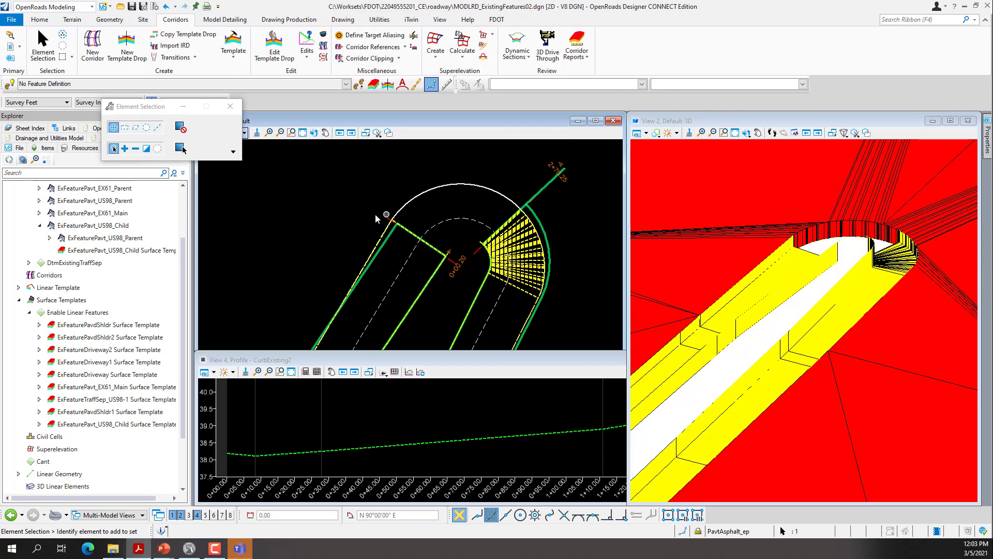
{"action": "left_click", "coordinate": [575, 207]}
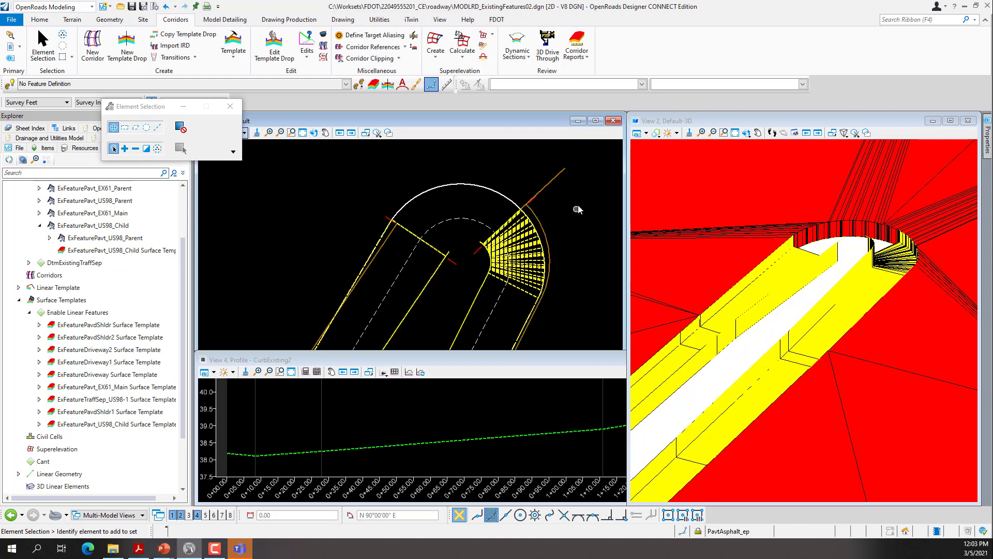
{"action": "left_click", "coordinate": [565, 176]}
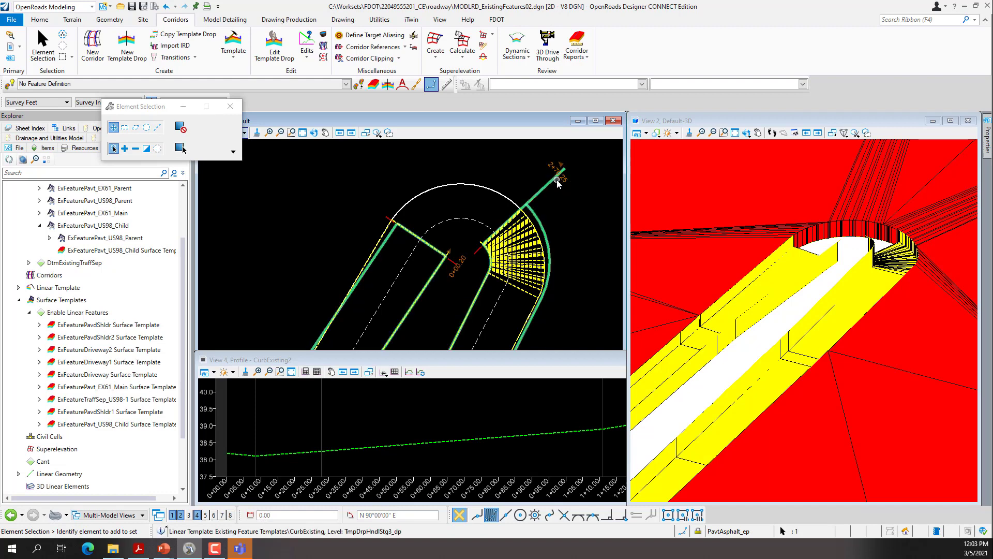
{"action": "mouse_move", "coordinate": [568, 180]}
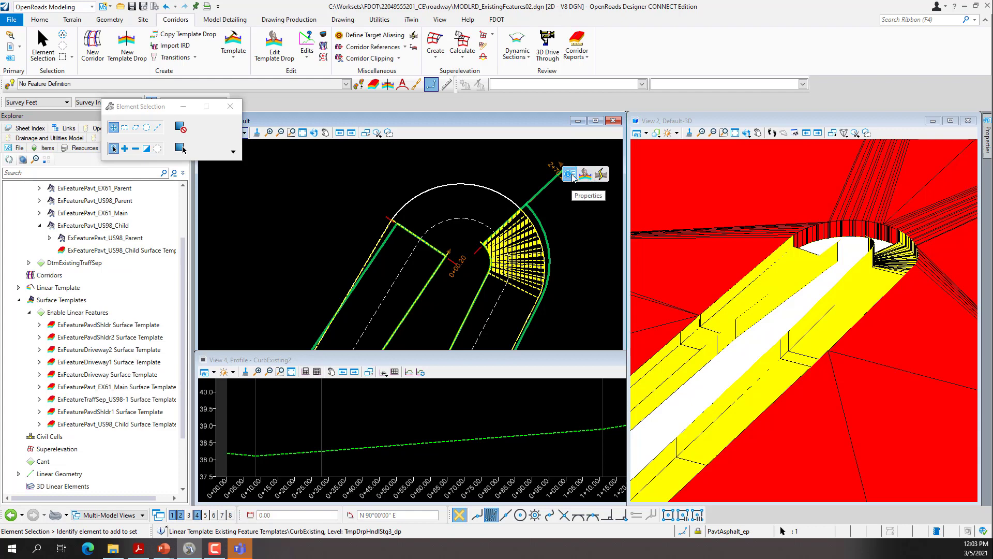
{"action": "mouse_move", "coordinate": [572, 177]}
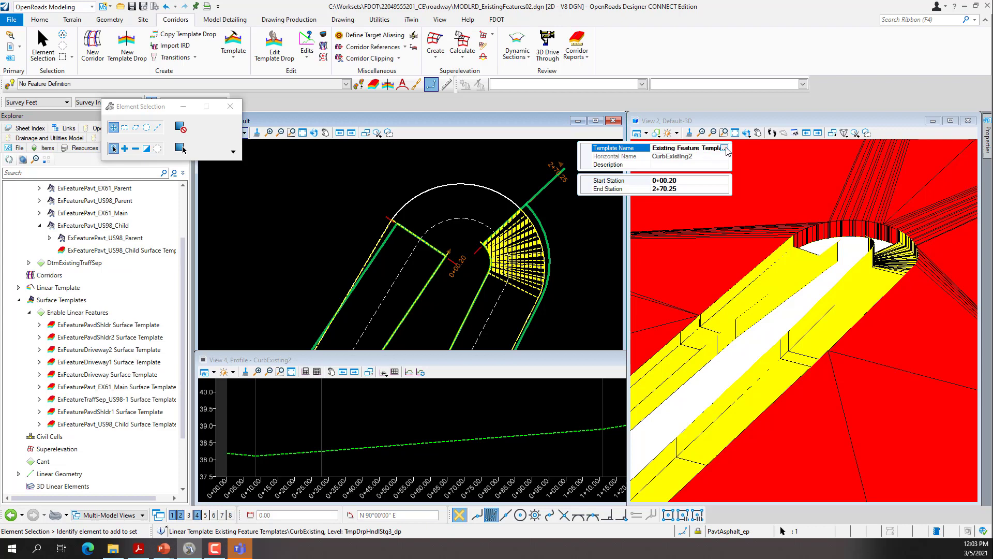
{"action": "left_click", "coordinate": [725, 148]}
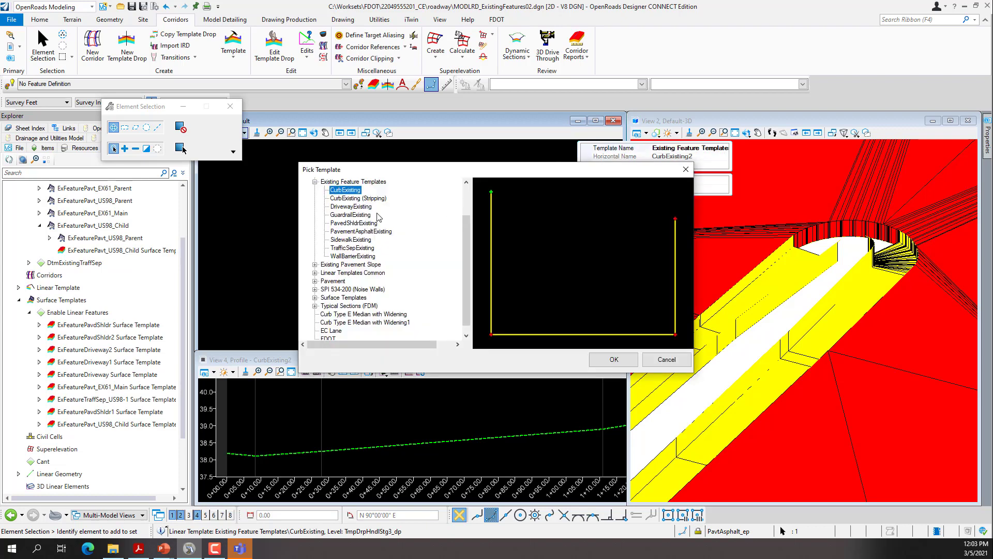
{"action": "left_click", "coordinate": [347, 200]}
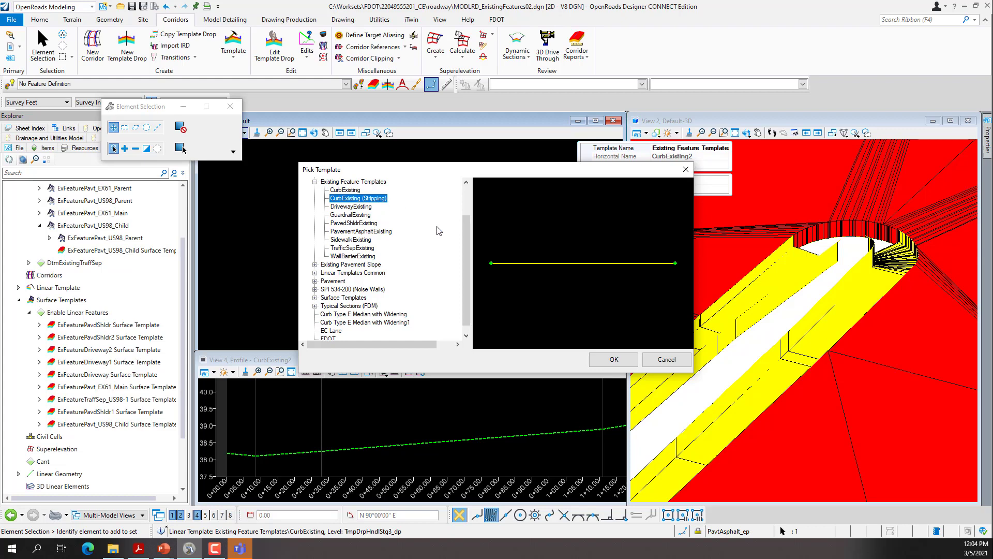
{"action": "left_click", "coordinate": [606, 360]}
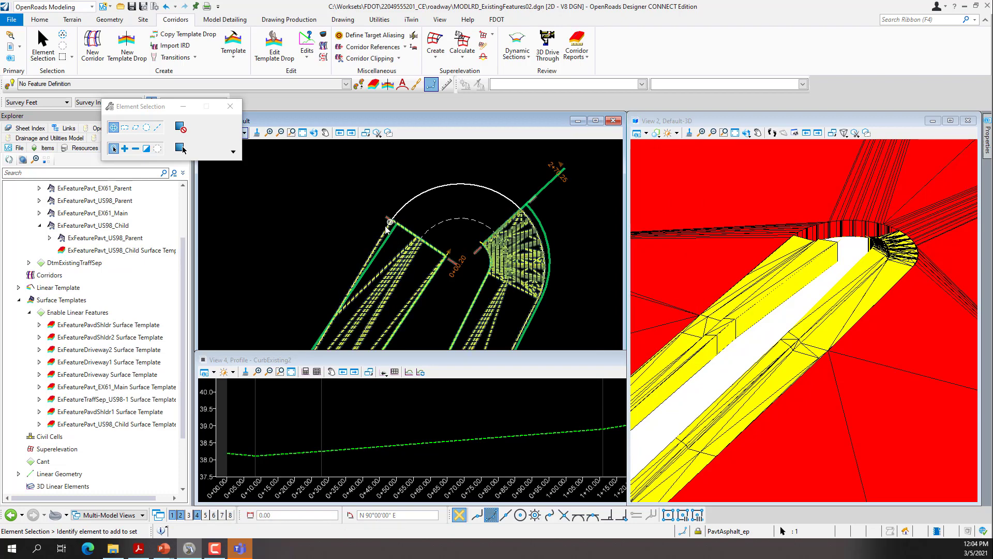
Examine the stripping template around the median ends and the wider roadway model in the 3D view using dynamic view rotation.
{"action": "scroll", "coordinate": [800, 279], "scroll_direction": "down", "scroll_amount": 3}
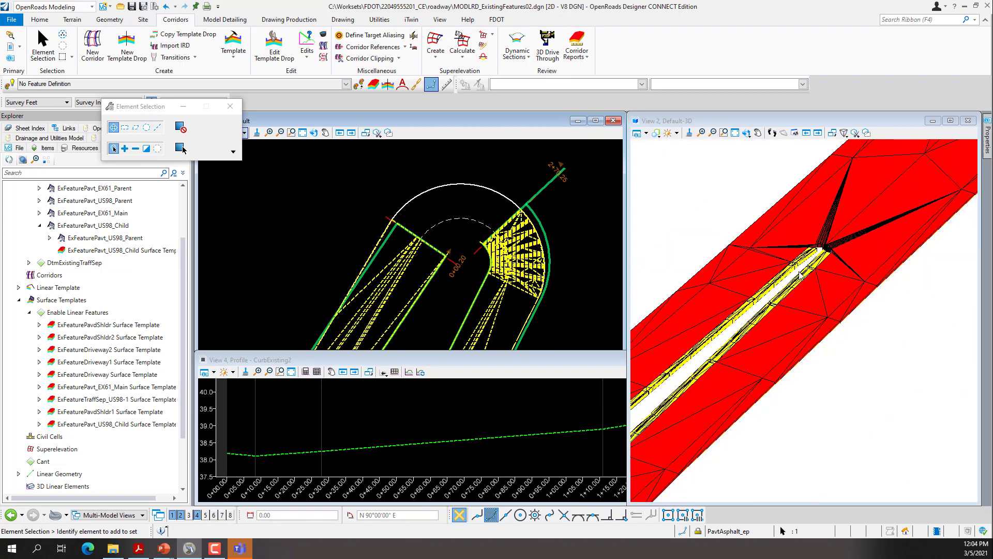
{"action": "scroll", "coordinate": [801, 279], "scroll_direction": "down", "scroll_amount": 3}
{"action": "scroll", "coordinate": [752, 313], "scroll_direction": "up", "scroll_amount": 6}
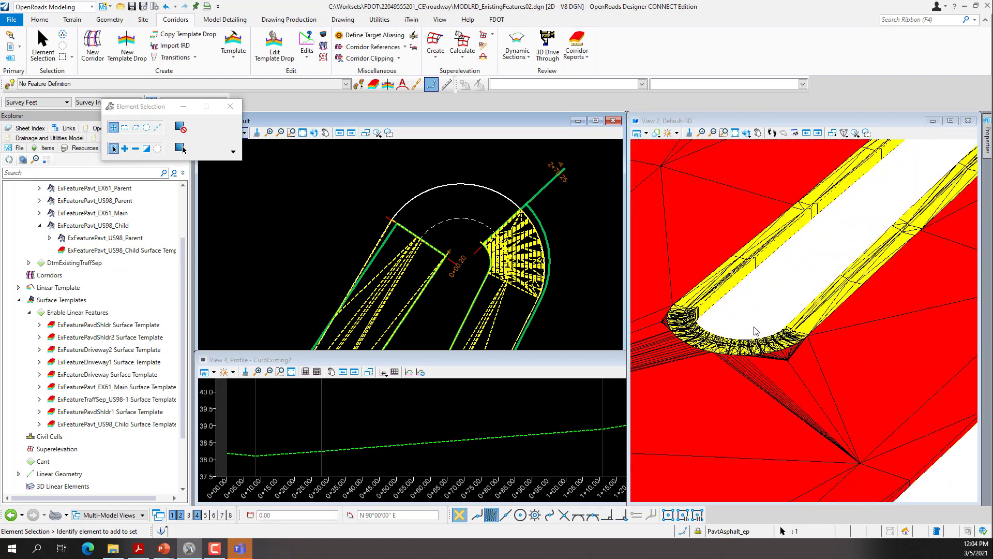
{"action": "left_click", "coordinate": [747, 135]}
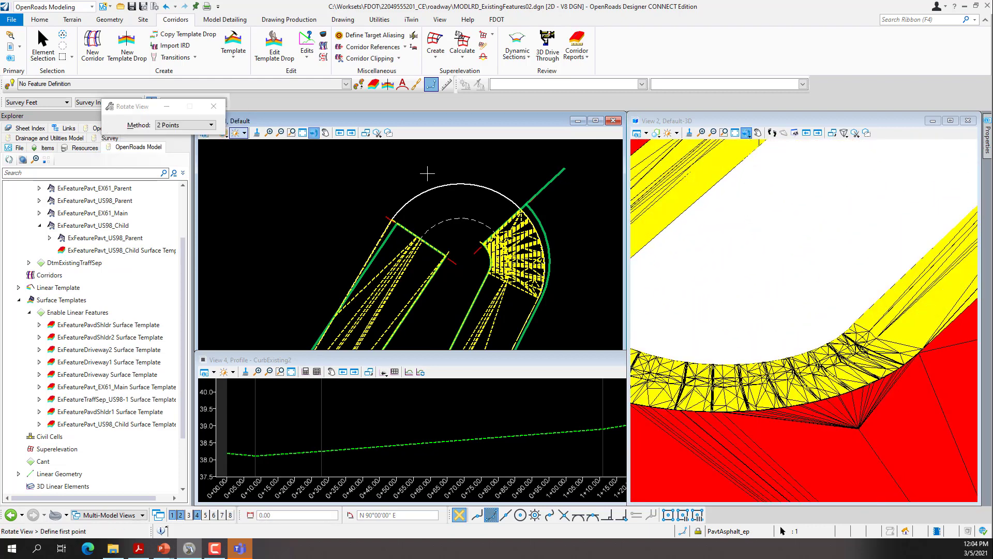
{"action": "left_click", "coordinate": [197, 124]}
{"action": "left_click", "coordinate": [178, 139]}
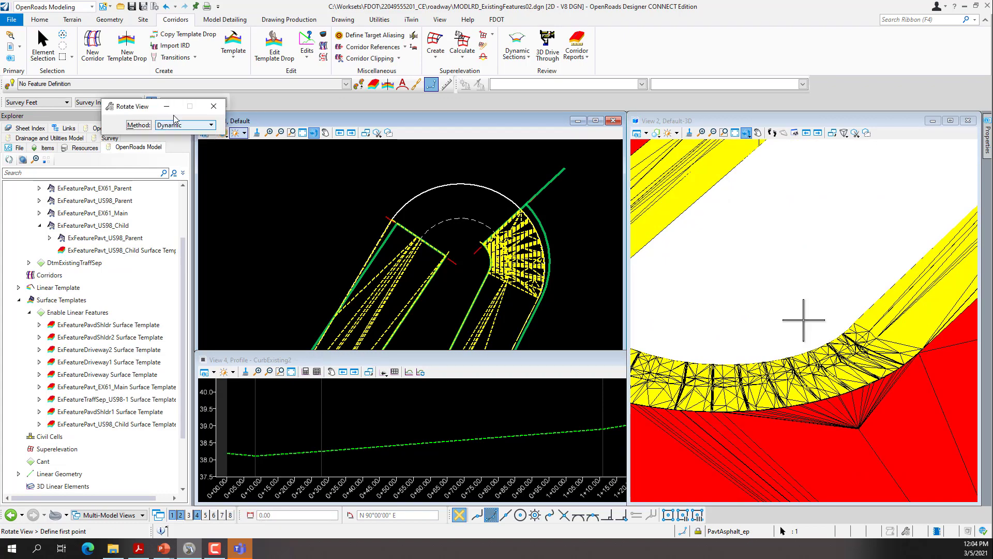
{"action": "left_click", "coordinate": [804, 321]}
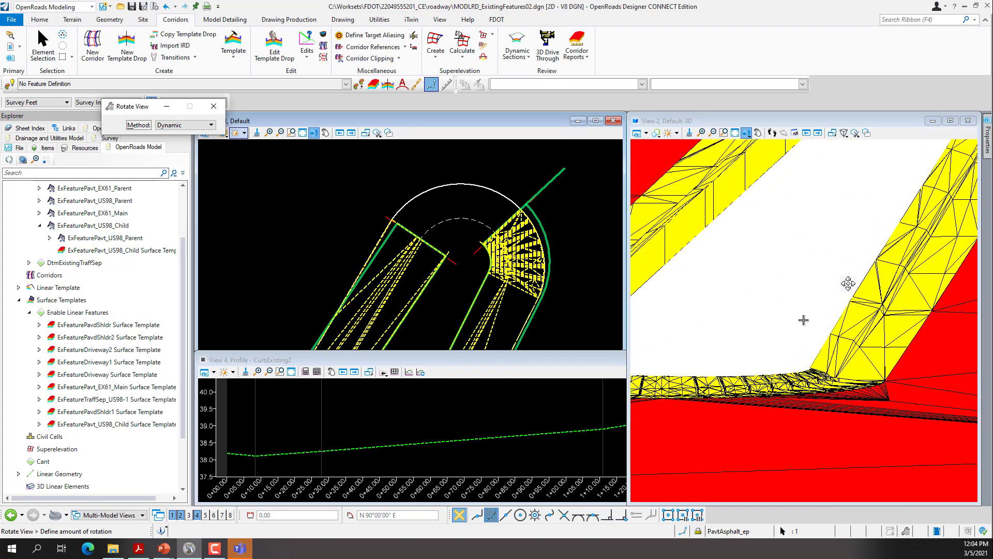
{"action": "left_click", "coordinate": [842, 294]}
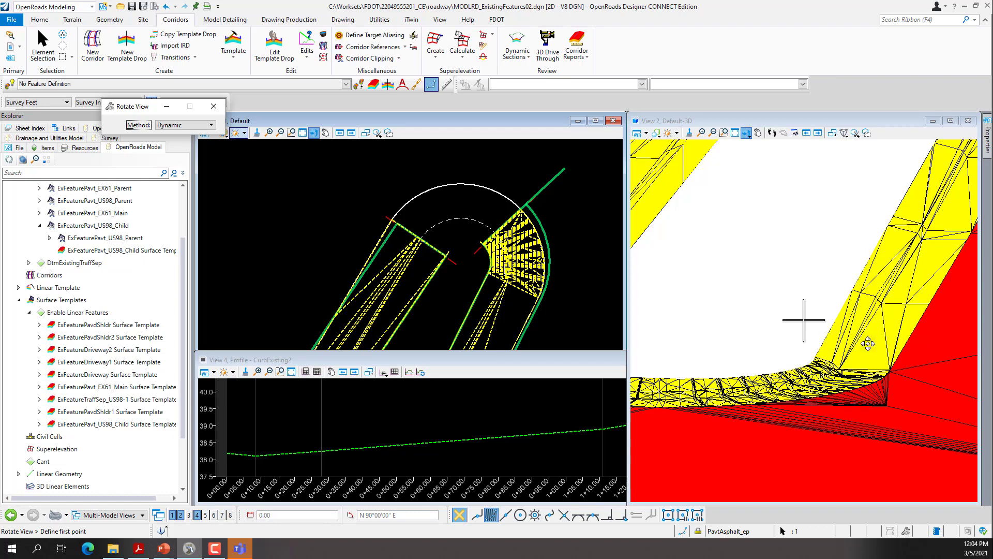
{"action": "left_click", "coordinate": [751, 319]}
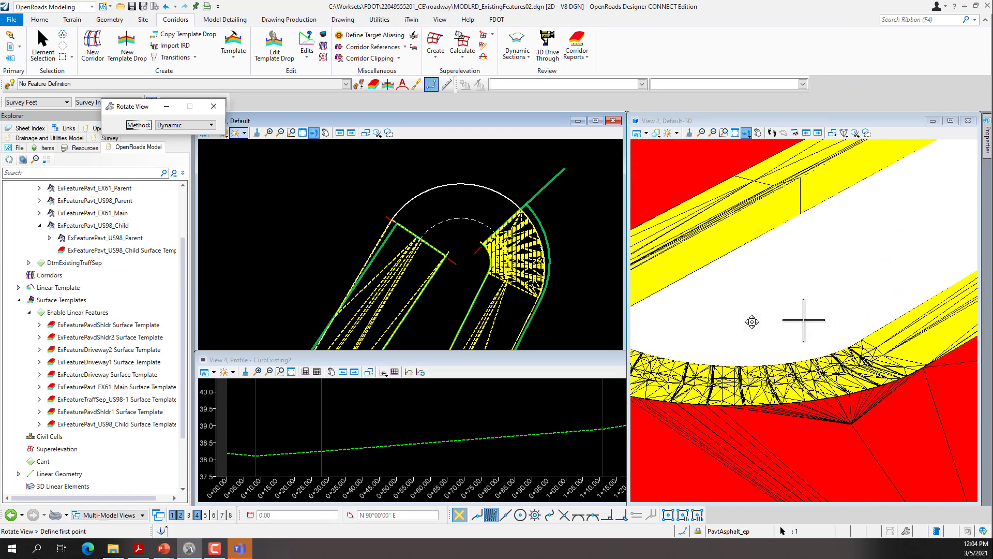
{"action": "left_click", "coordinate": [773, 314]}
{"action": "scroll", "coordinate": [773, 314], "scroll_direction": "down", "scroll_amount": 3}
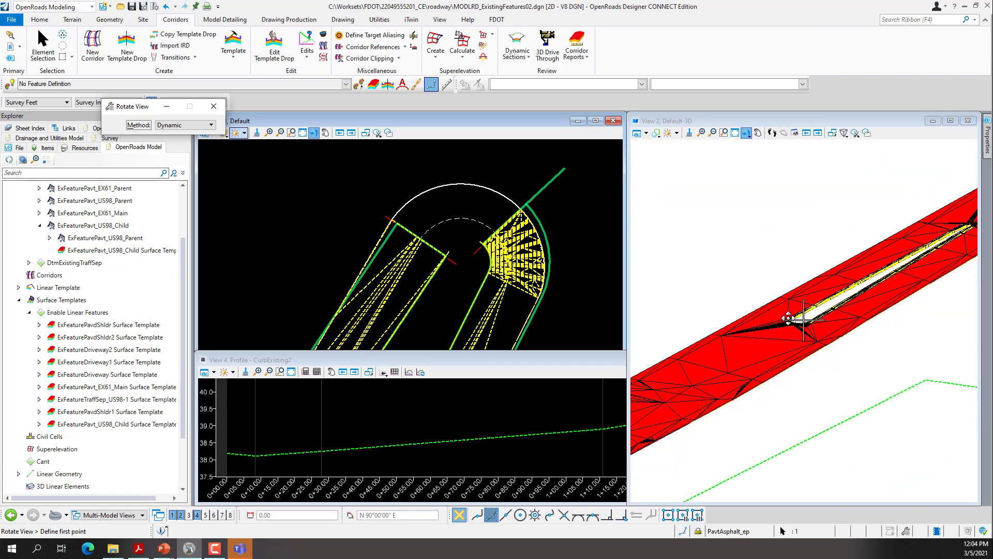
{"action": "scroll", "coordinate": [794, 319], "scroll_direction": "down", "scroll_amount": 2}
{"action": "scroll", "coordinate": [761, 334], "scroll_direction": "up", "scroll_amount": 4}
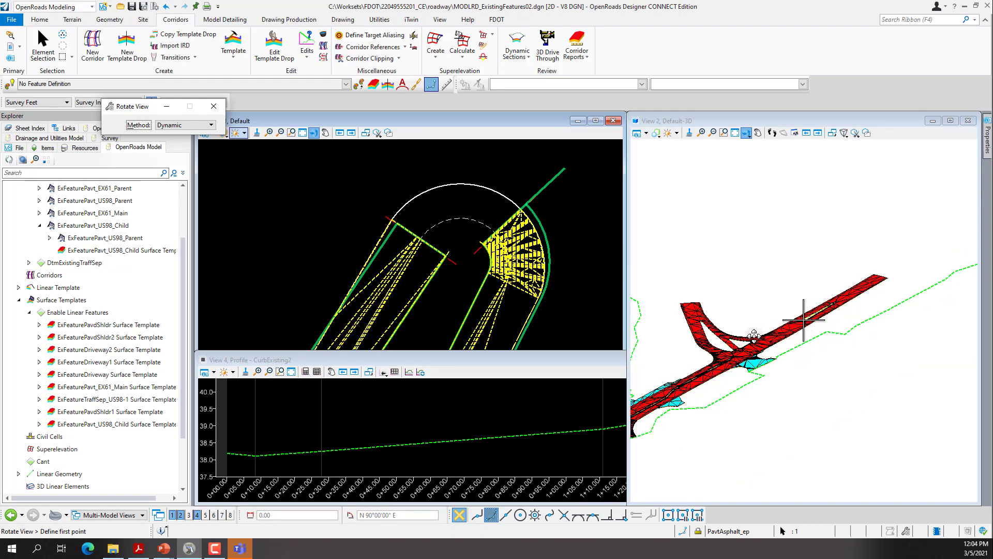
{"action": "key", "text": "Escape"}
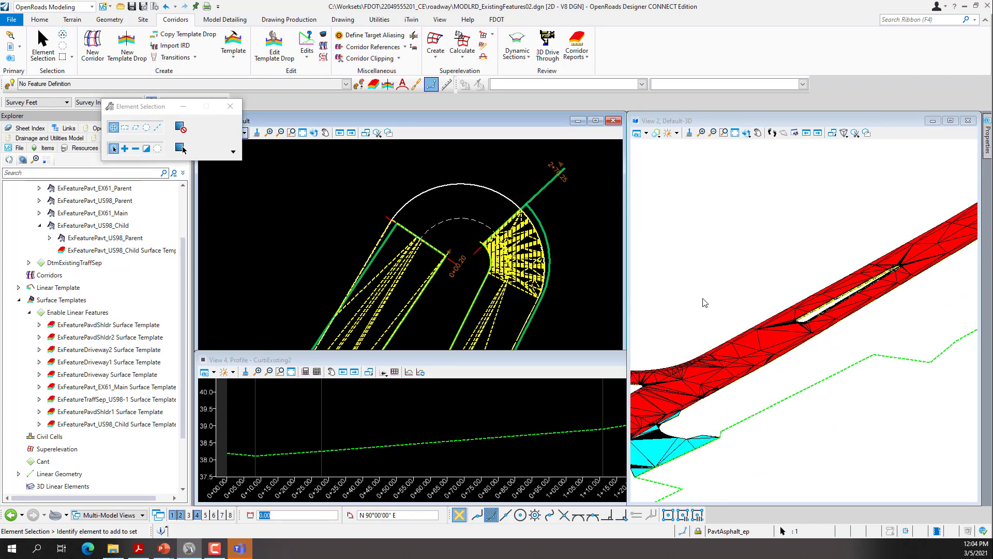
{"action": "scroll", "coordinate": [753, 274], "scroll_direction": "down", "scroll_amount": 3}
{"action": "scroll", "coordinate": [674, 316], "scroll_direction": "up", "scroll_amount": 4}
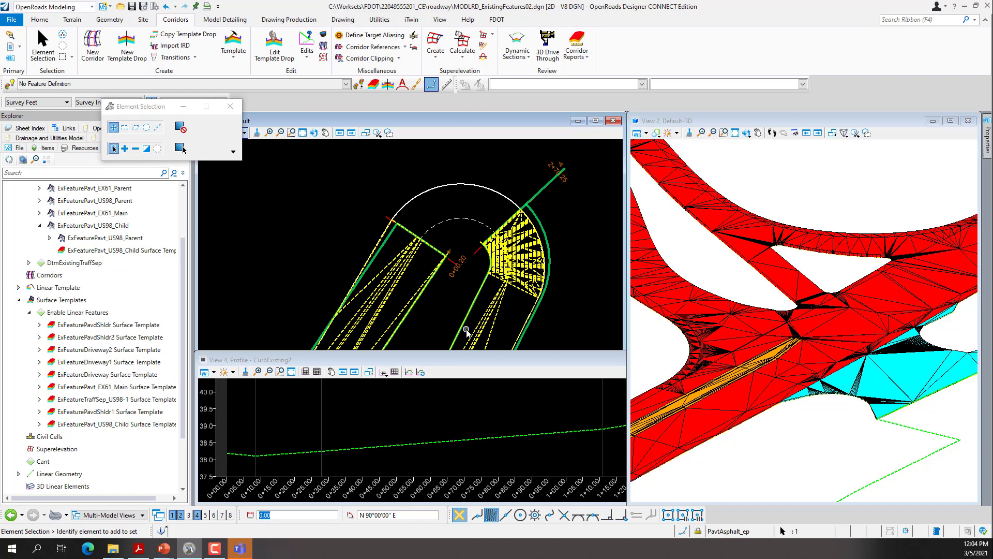
Switch the view layout to 3 Views Plan/Profile/3D with the other median island's curb line in the plan view.
{"action": "scroll", "coordinate": [454, 295], "scroll_direction": "up", "scroll_amount": 2}
{"action": "scroll", "coordinate": [461, 263], "scroll_direction": "up", "scroll_amount": 2}
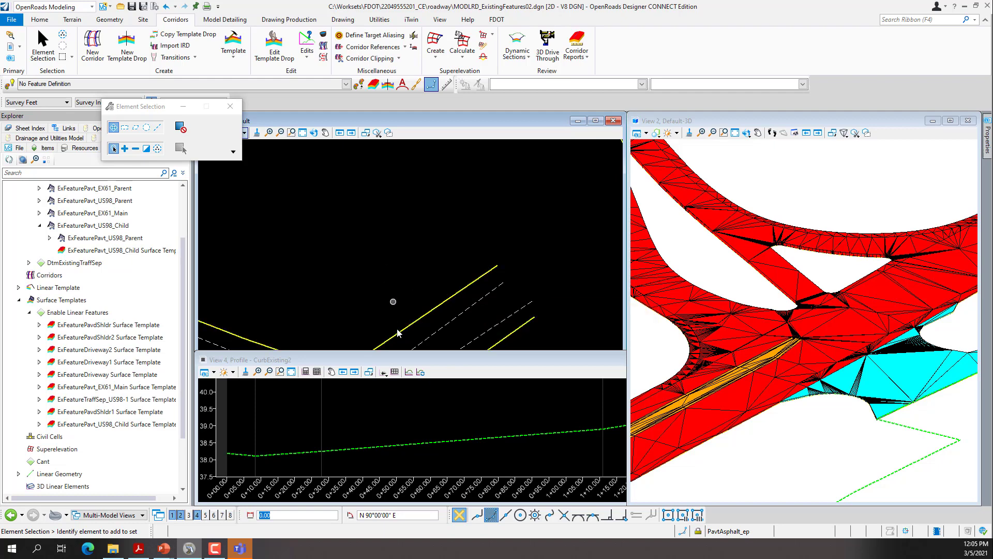
{"action": "left_click", "coordinate": [406, 357]}
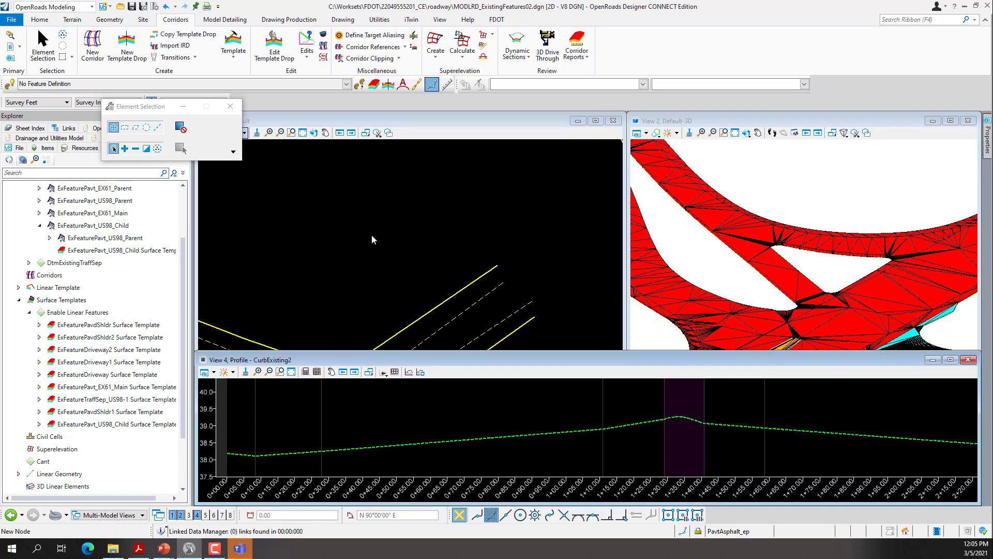
{"action": "right_click", "coordinate": [371, 231]}
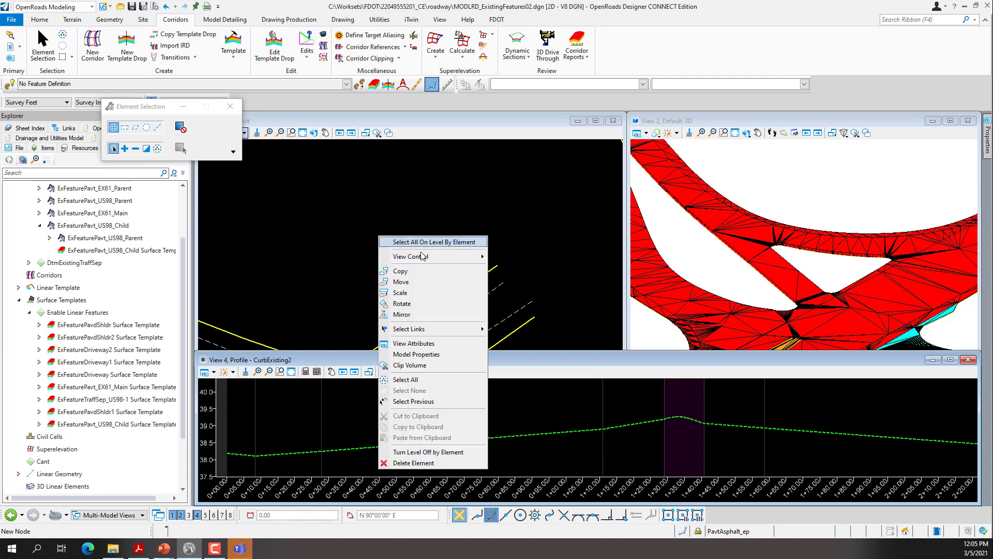
{"action": "mouse_move", "coordinate": [423, 257]}
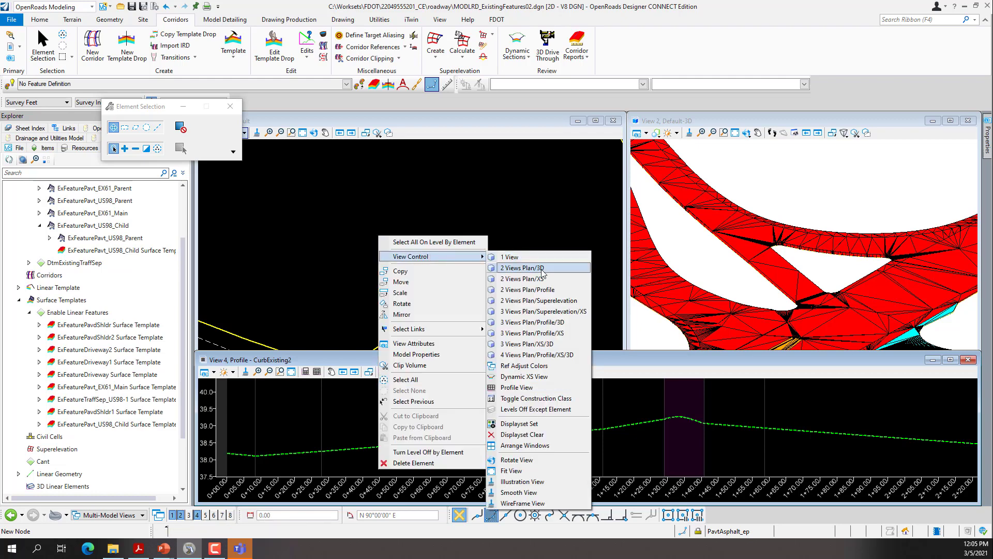
{"action": "left_click", "coordinate": [547, 327]}
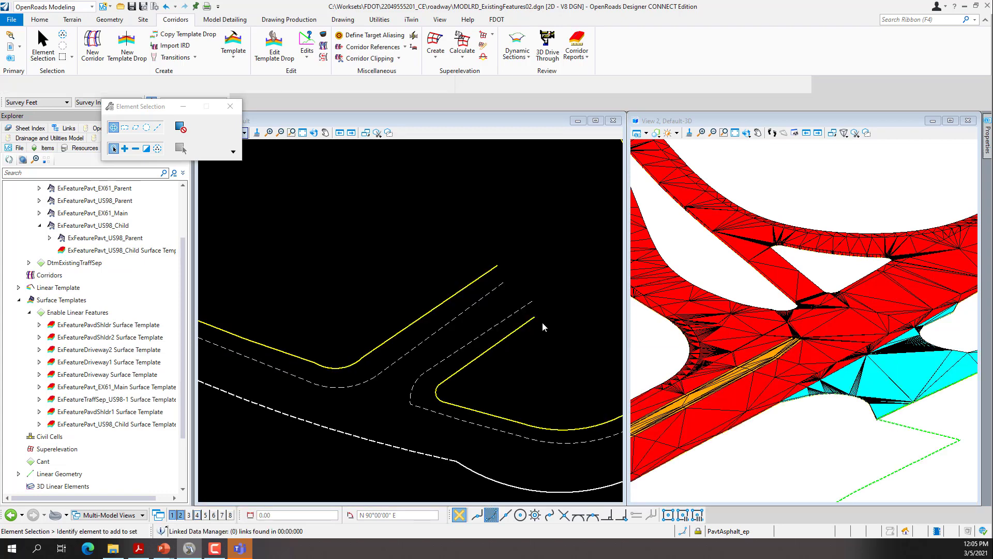
{"action": "left_click", "coordinate": [526, 268]}
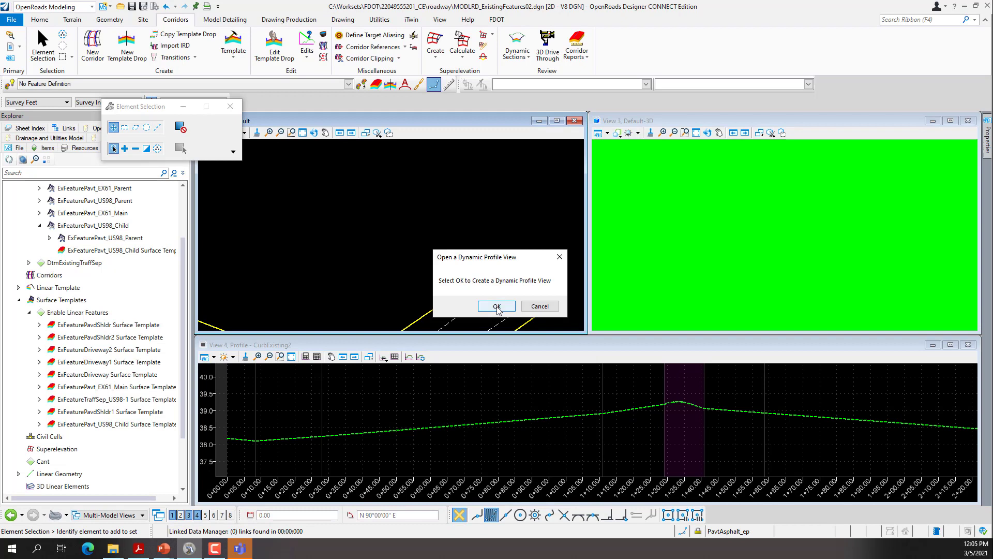
Open the island curb line's profile in the dynamic profile view and set its green dashed profile as the active profile.
{"action": "left_click", "coordinate": [497, 307]}
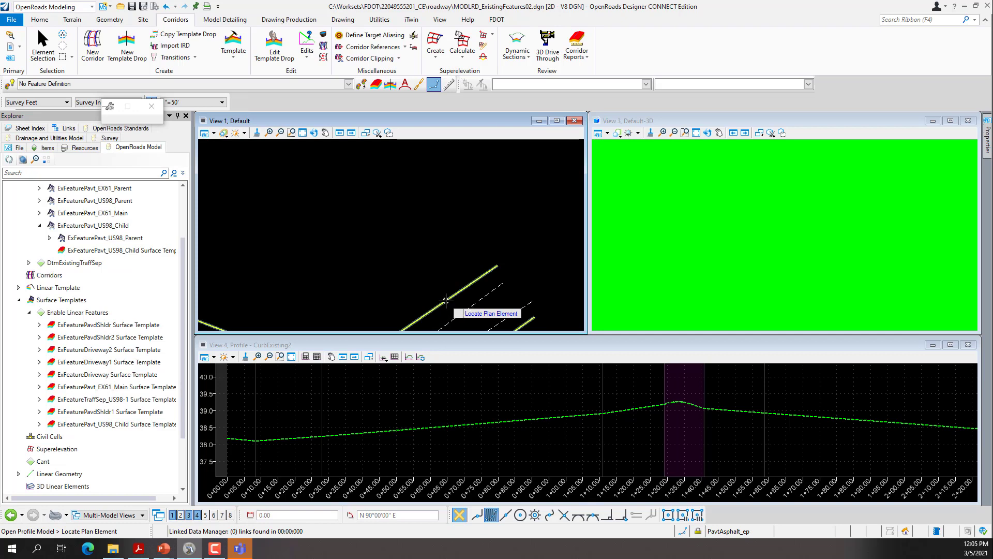
{"action": "left_click", "coordinate": [446, 300]}
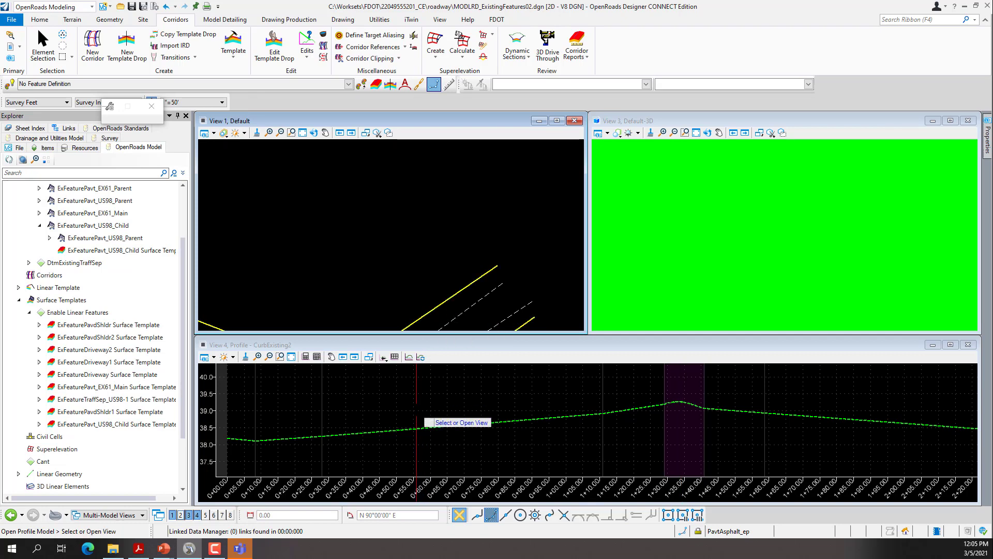
{"action": "left_click", "coordinate": [421, 421]}
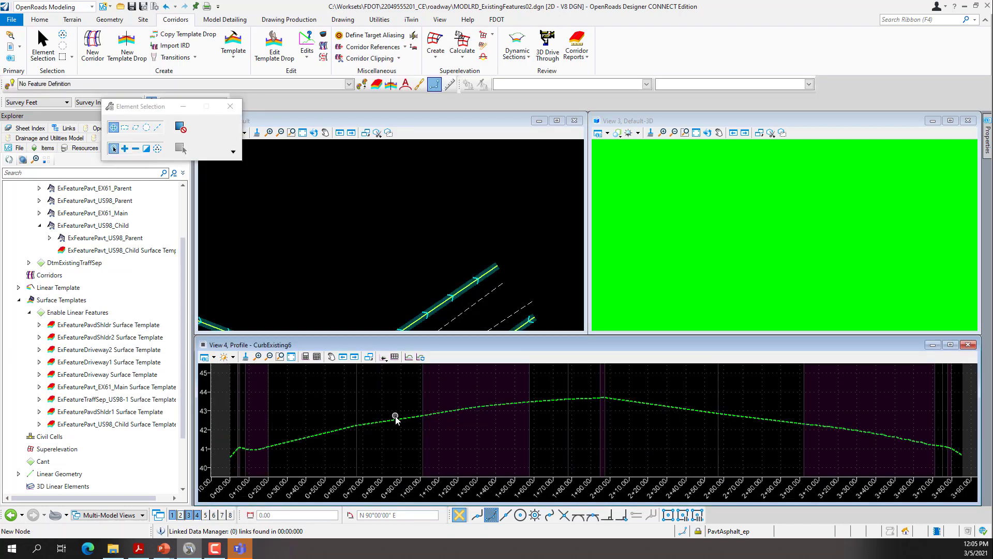
{"action": "left_click", "coordinate": [452, 413]}
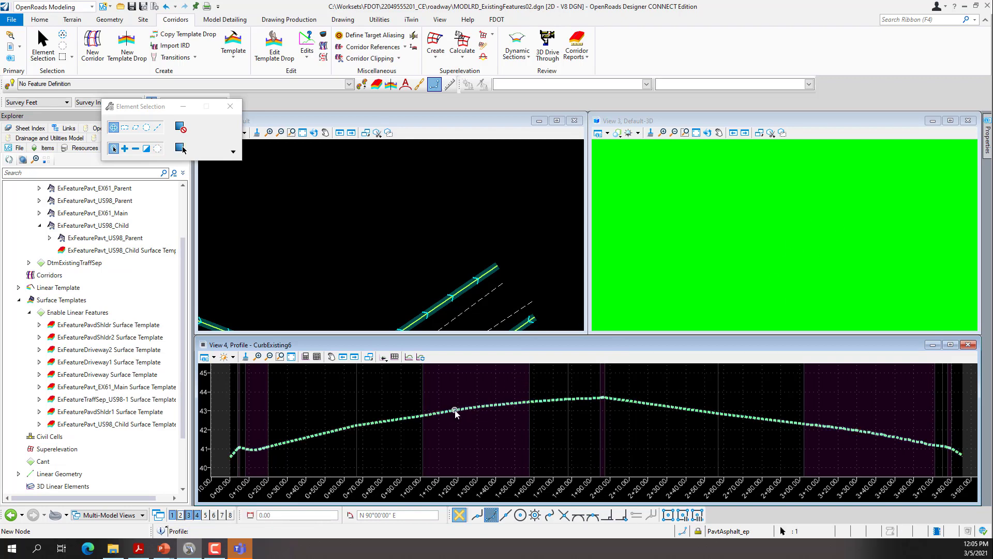
{"action": "mouse_move", "coordinate": [456, 413]}
{"action": "left_click", "coordinate": [484, 406]}
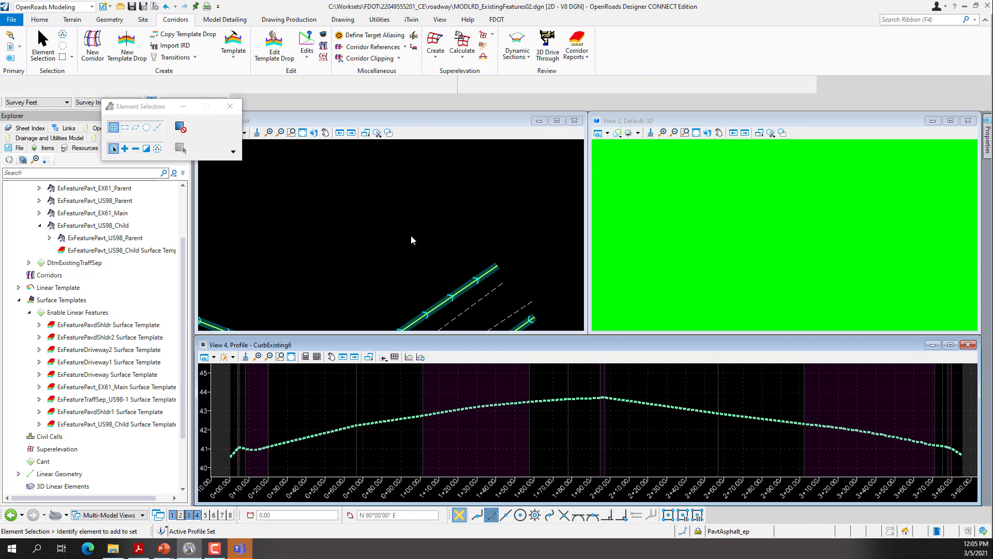
{"action": "left_click", "coordinate": [506, 227]}
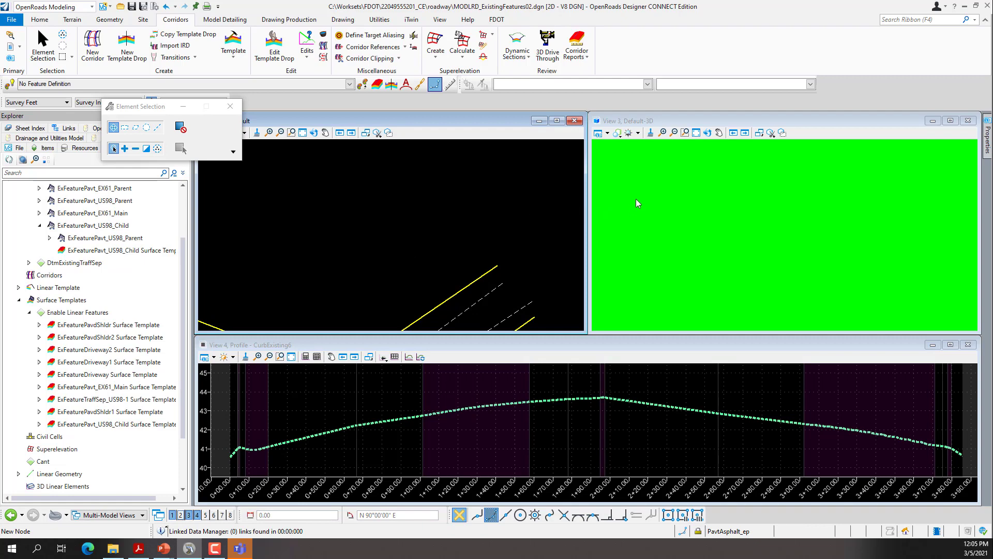
Fit the 3D view and turn off the levels of the SURVRD01.dgn survey reference, leaving only DTM_ep and DTM_ex on.
{"action": "left_click", "coordinate": [696, 132]}
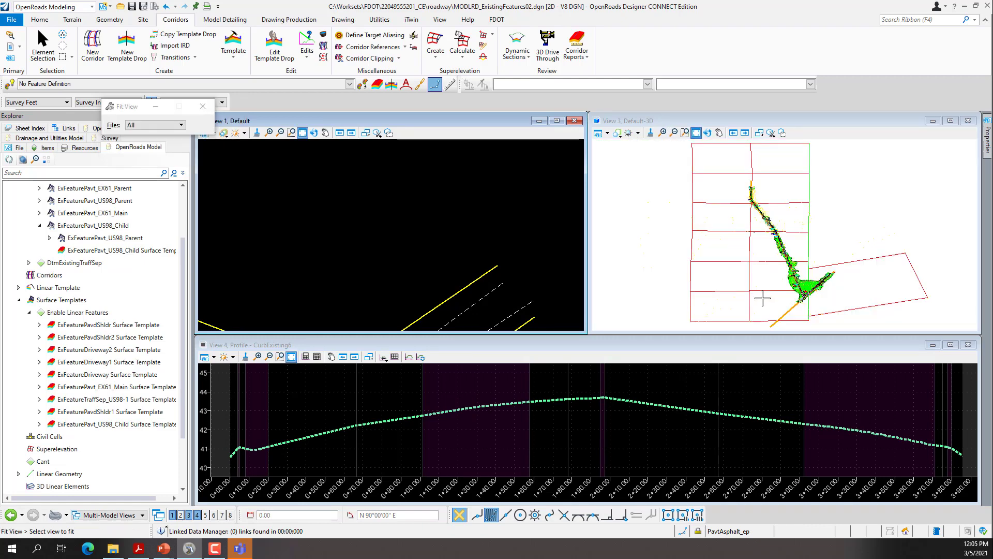
{"action": "scroll", "coordinate": [811, 302], "scroll_direction": "up", "scroll_amount": 2}
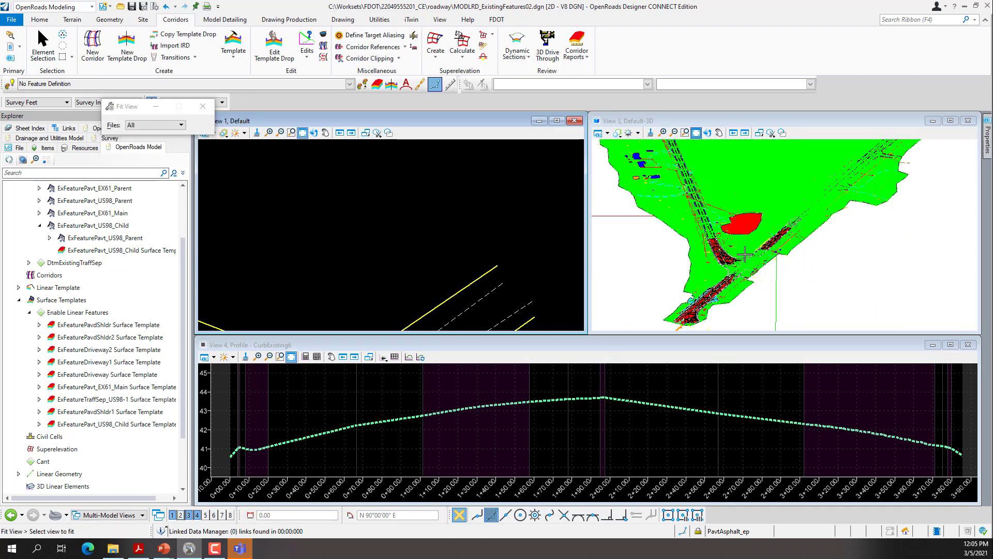
{"action": "left_click", "coordinate": [668, 122]}
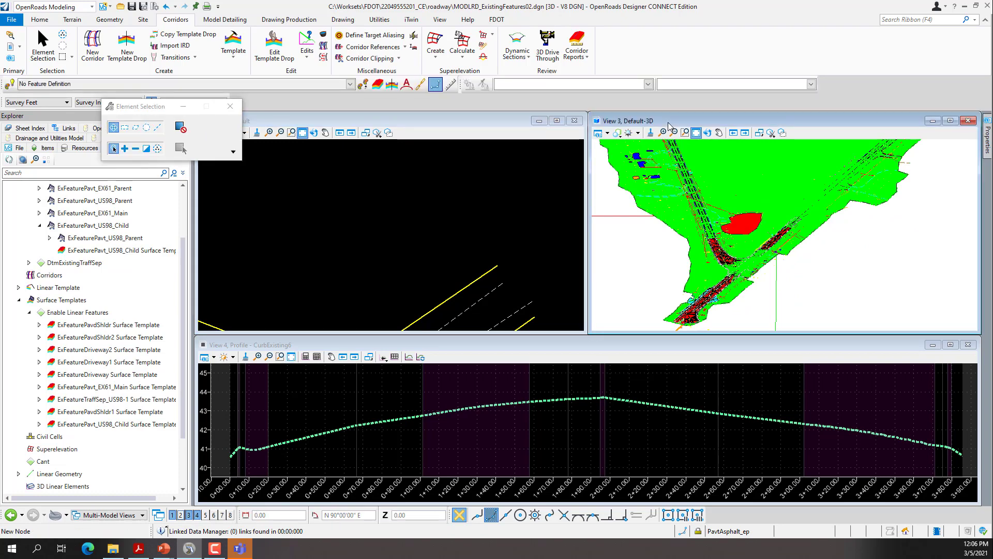
{"action": "left_click", "coordinate": [47, 21]}
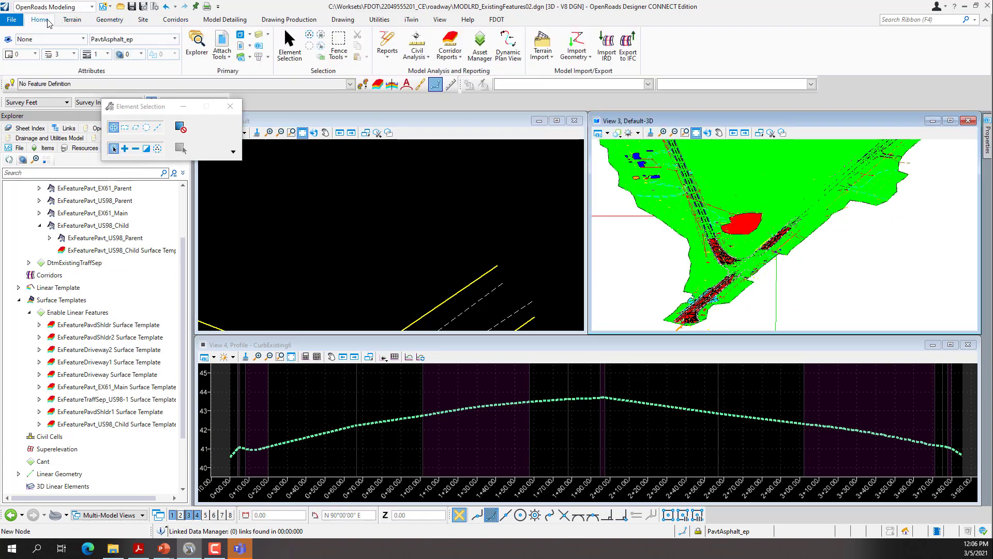
{"action": "left_click", "coordinate": [259, 34]}
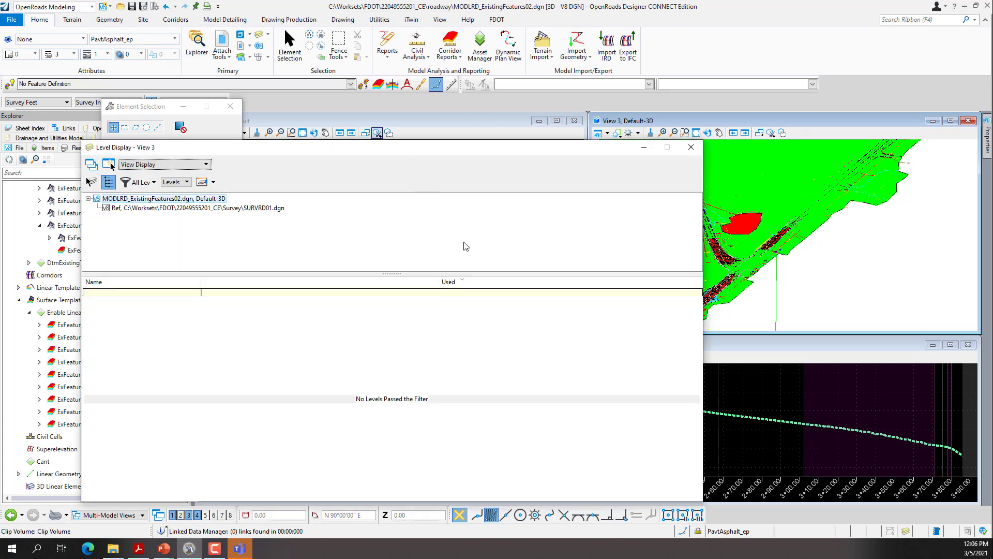
{"action": "left_click", "coordinate": [169, 209]}
{"action": "right_click", "coordinate": [186, 363]}
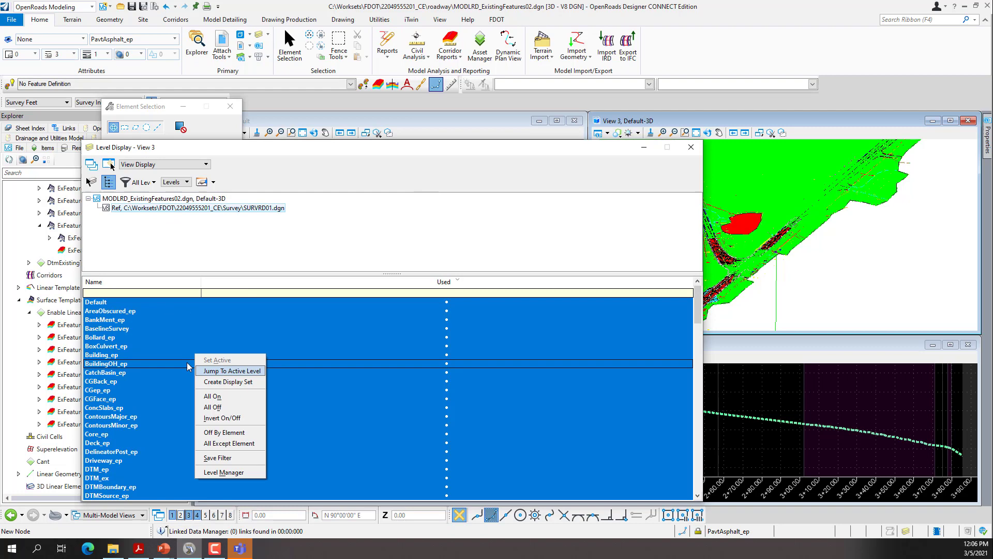
{"action": "left_click", "coordinate": [209, 407]}
{"action": "left_click_drag", "start_coordinate": [109, 479], "coordinate": [115, 470]}
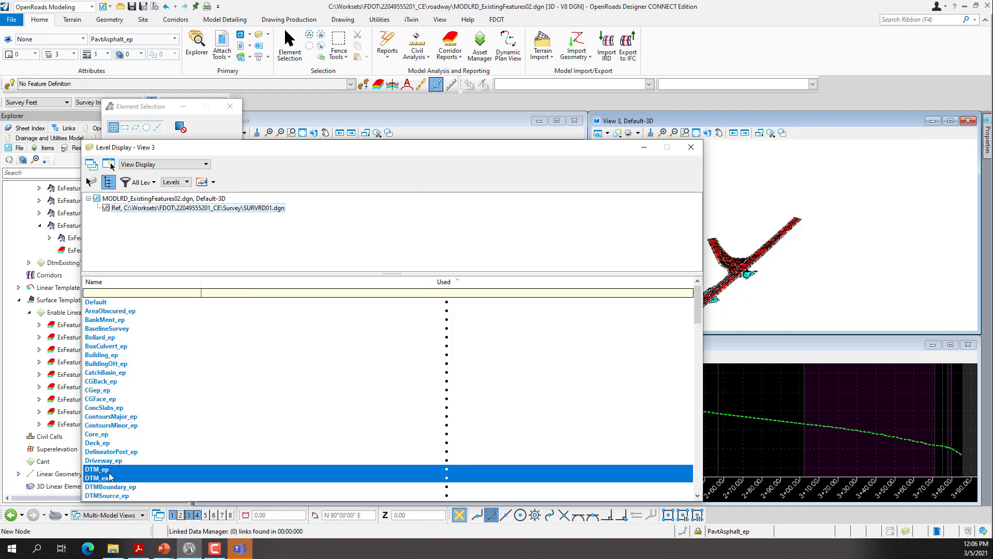
Turn off the DTM_ex level of the active 3D model in the 3D view and save the settings.
{"action": "left_click", "coordinate": [691, 148]}
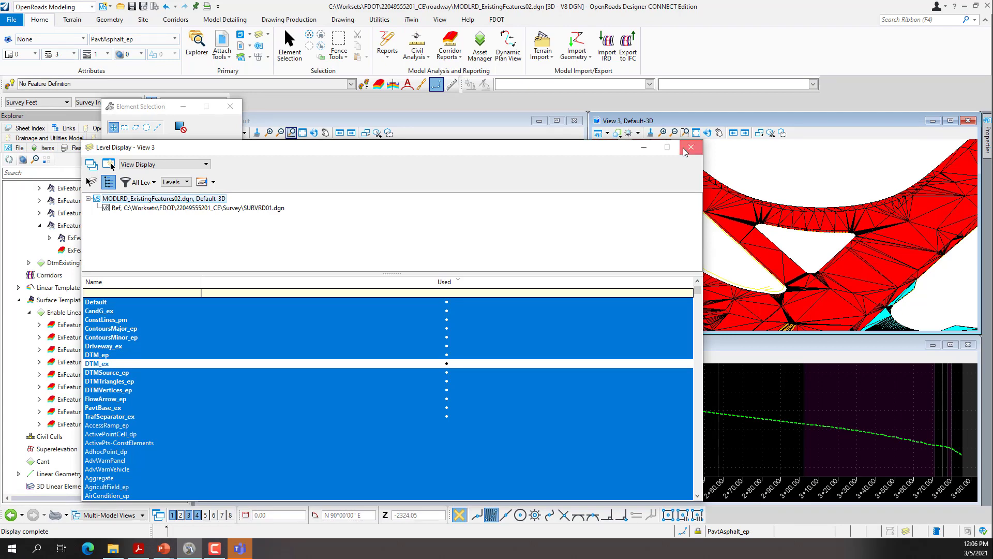
{"action": "left_click", "coordinate": [691, 148]}
{"action": "left_click", "coordinate": [144, 9]}
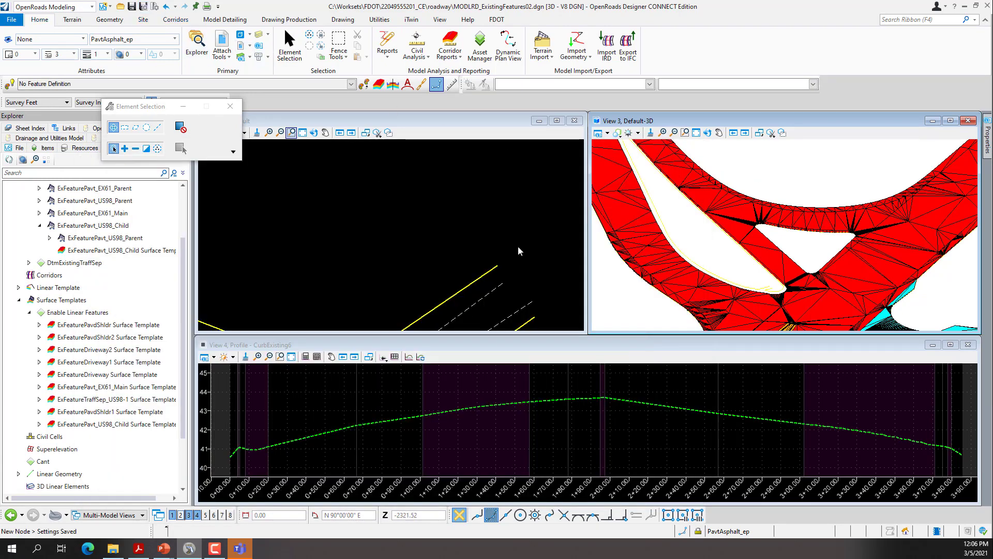
Start Apply Linear Template with CurbExisting (Stripping) from the Existing Feature Templates.
{"action": "scroll", "coordinate": [776, 292], "scroll_direction": "up", "scroll_amount": 5}
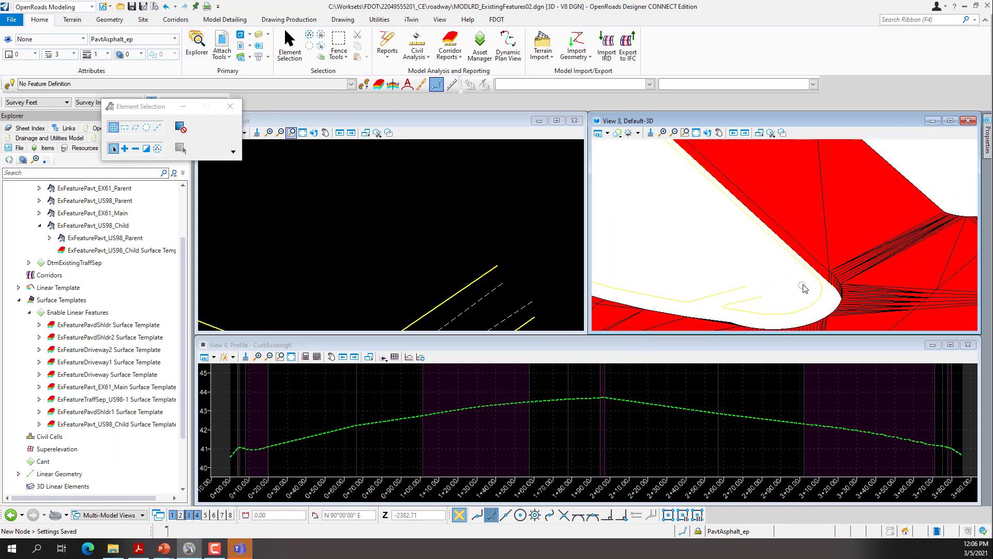
{"action": "scroll", "coordinate": [750, 313], "scroll_direction": "up", "scroll_amount": 2}
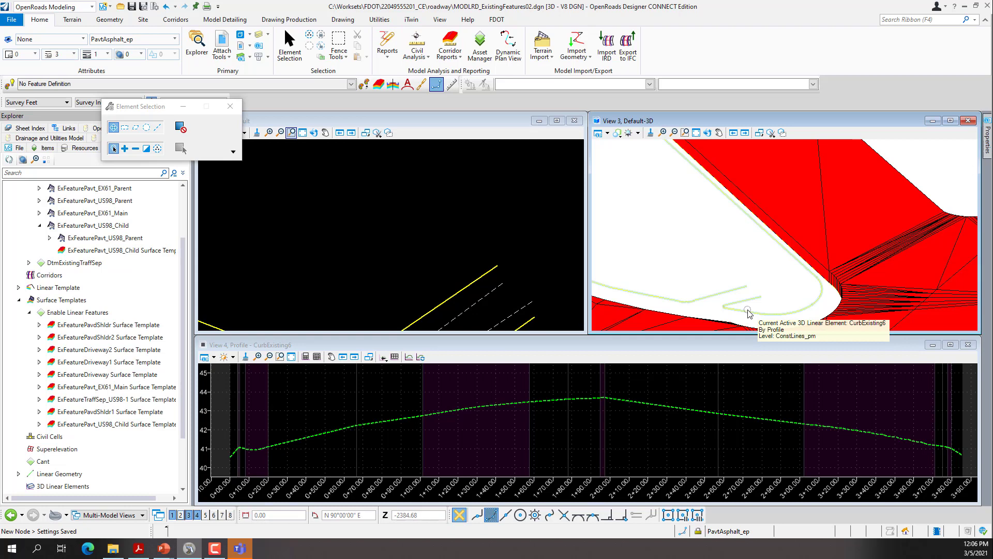
{"action": "left_click", "coordinate": [223, 23]}
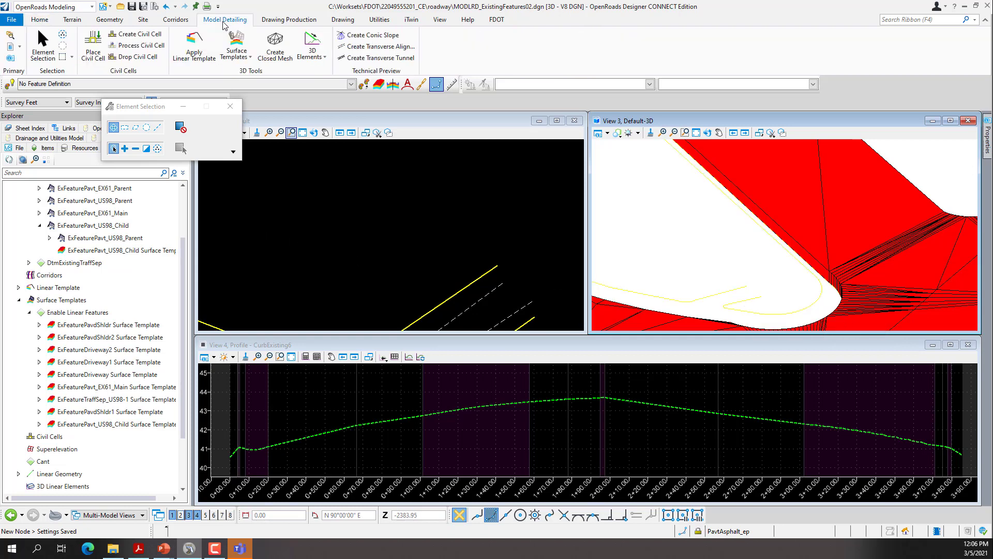
{"action": "left_click", "coordinate": [195, 44]}
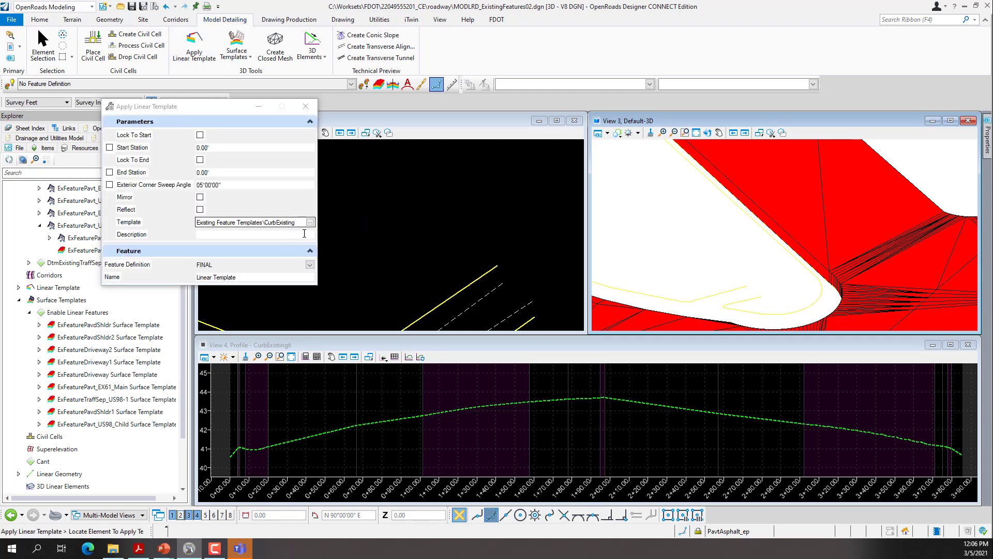
{"action": "left_click", "coordinate": [310, 222]}
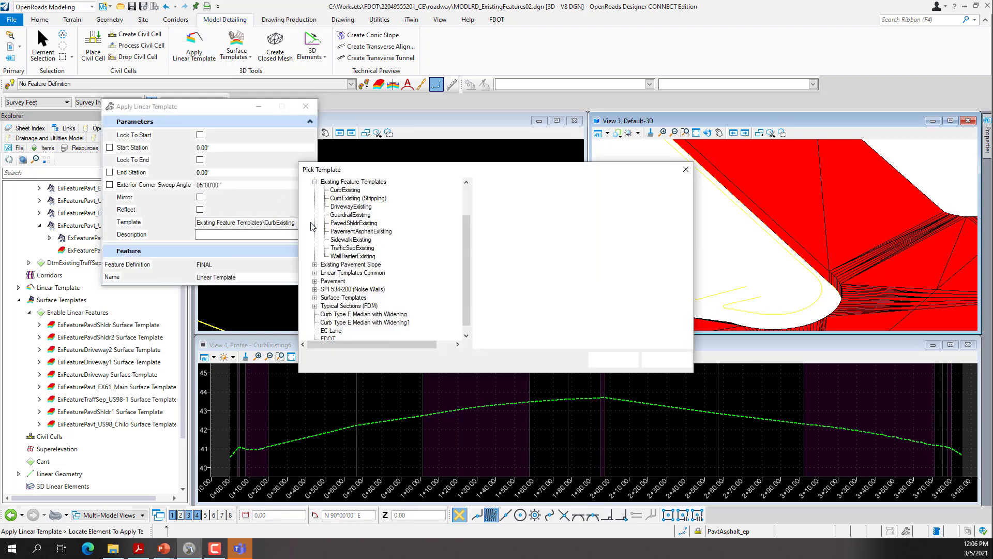
{"action": "left_click", "coordinate": [362, 200]}
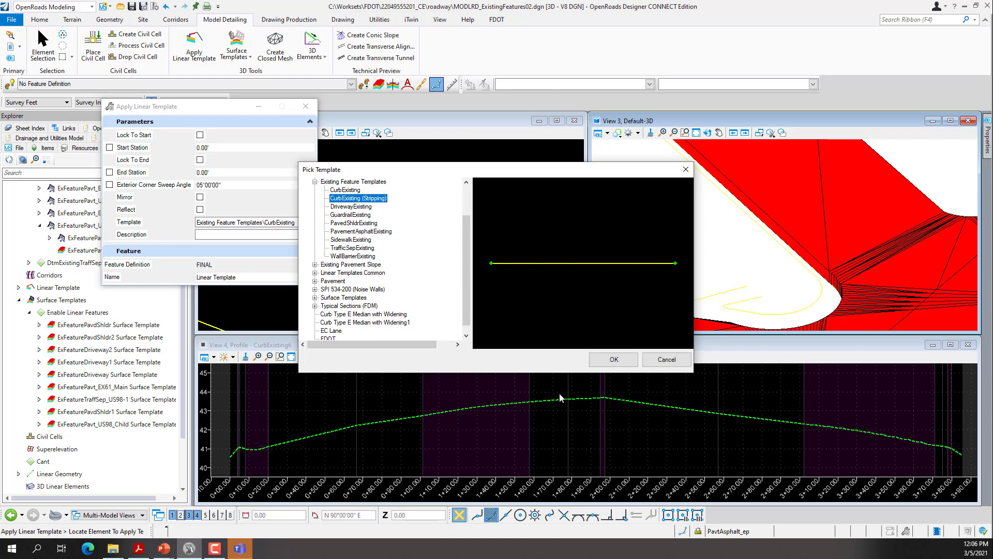
{"action": "left_click", "coordinate": [601, 357]}
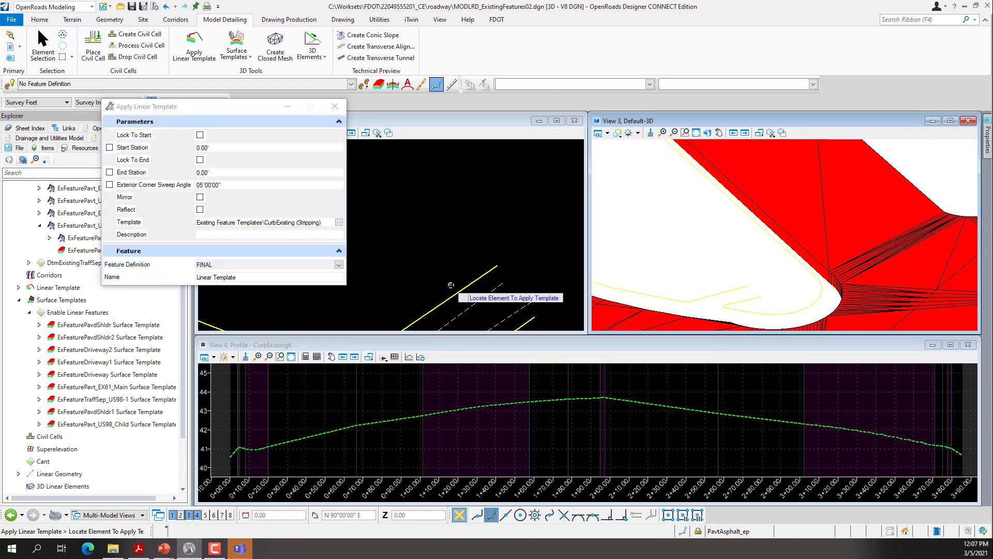
Pick the island curb line for the CurbExisting (Stripping) template and lock the template to the line's start and end.
{"action": "left_click", "coordinate": [456, 294]}
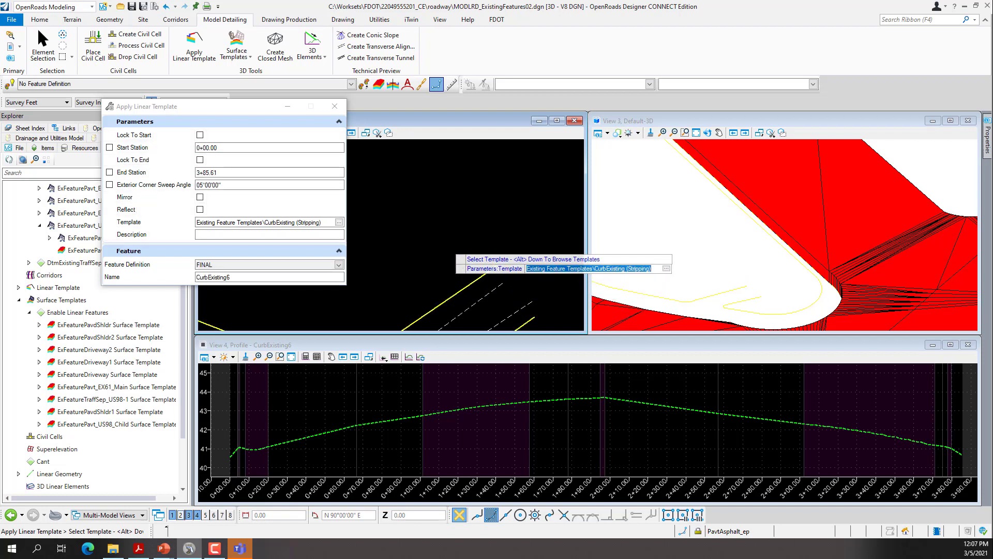
{"action": "left_click", "coordinate": [448, 247]}
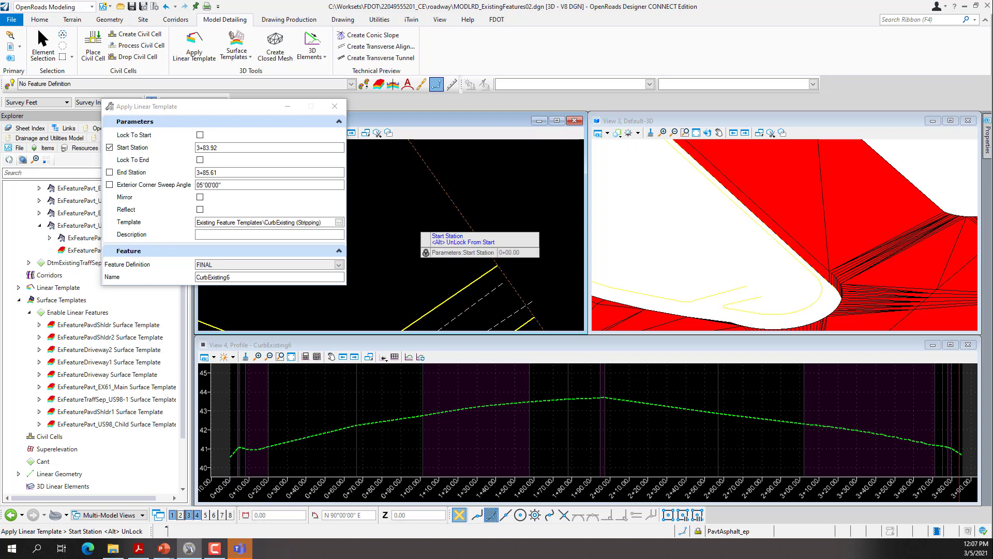
{"action": "key", "text": "alt"}
{"action": "left_click", "coordinate": [419, 231]}
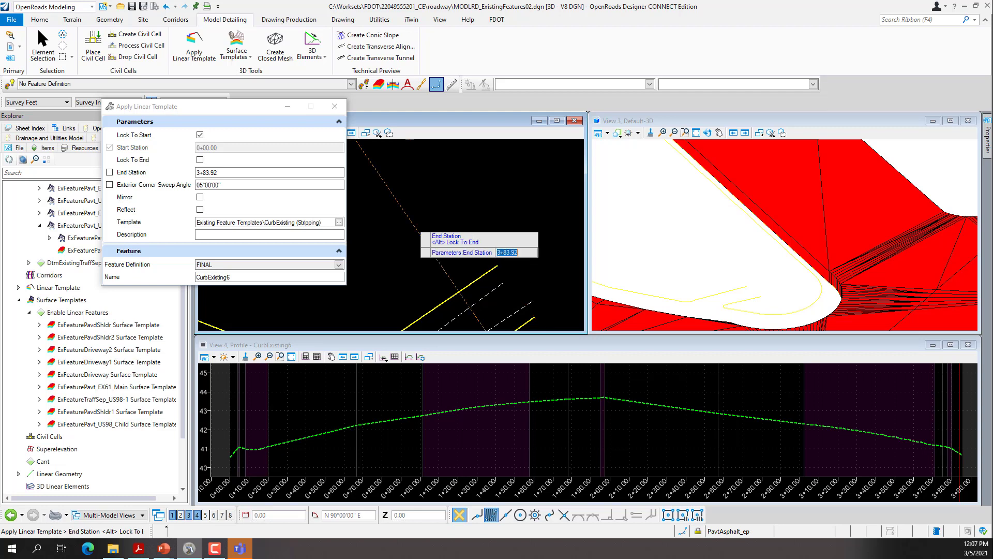
{"action": "key", "text": "alt"}
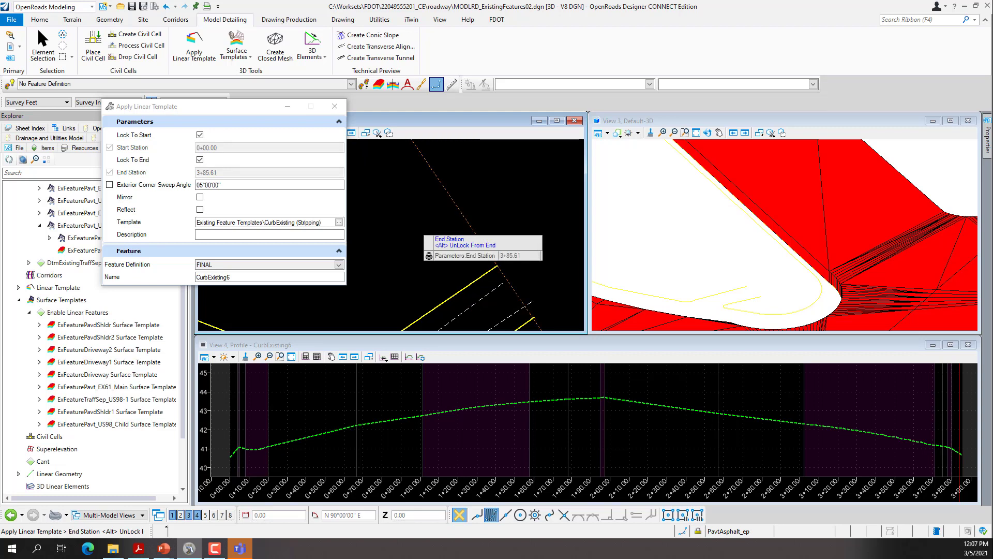
{"action": "left_click", "coordinate": [414, 228]}
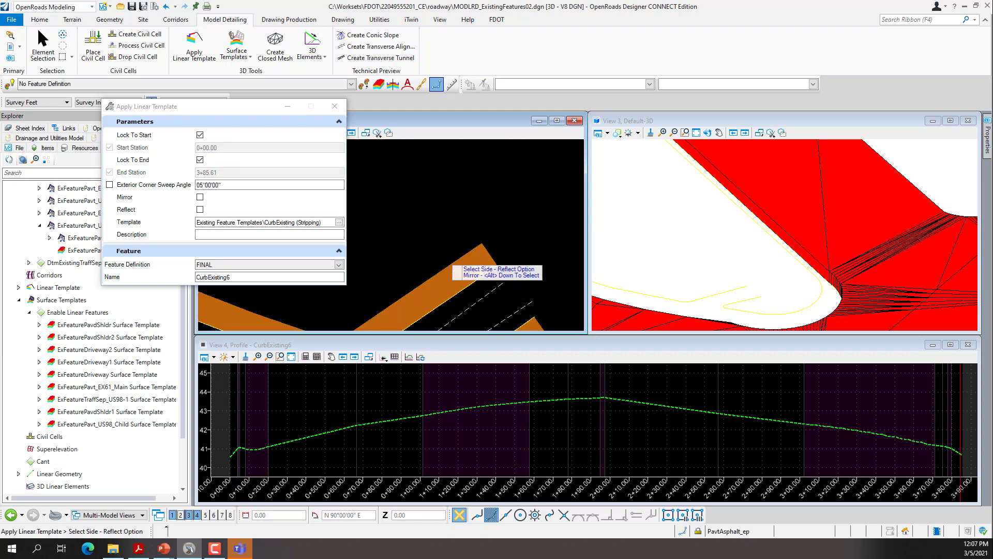
Place the linear template on the outer side of the curb line with a 05°00'00" exterior corner sweep angle and no description.
{"action": "scroll", "coordinate": [455, 246], "scroll_direction": "down", "scroll_amount": 3}
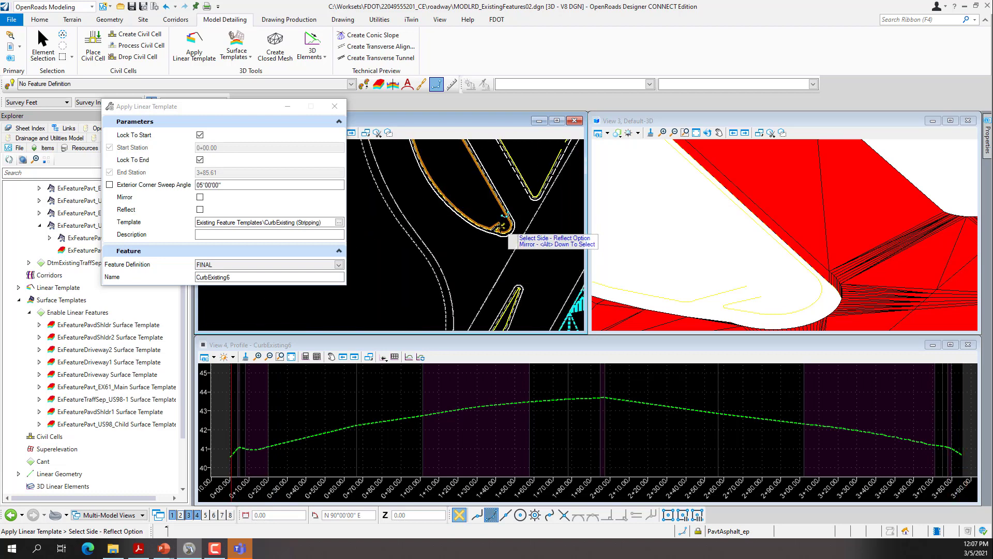
{"action": "scroll", "coordinate": [500, 236], "scroll_direction": "up", "scroll_amount": 3}
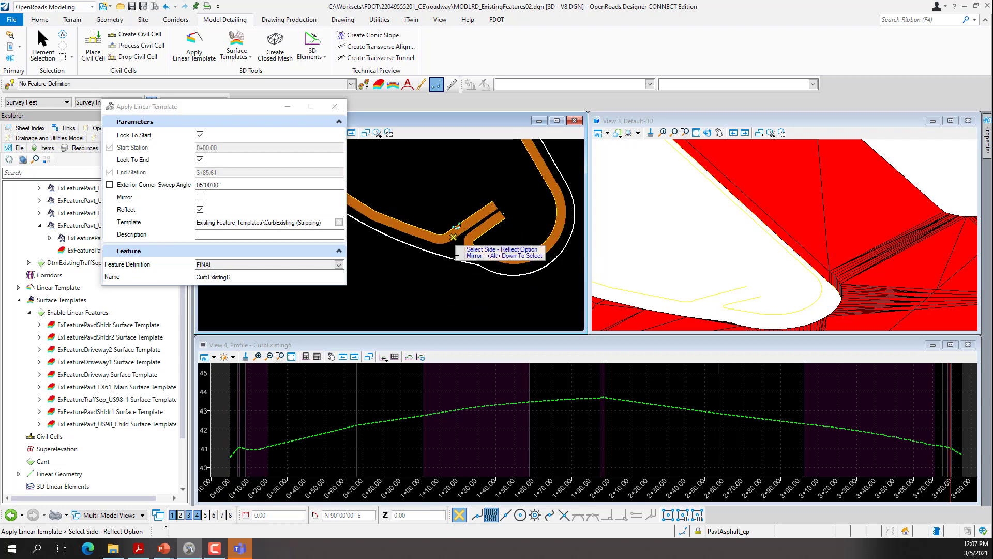
{"action": "left_click", "coordinate": [449, 273]}
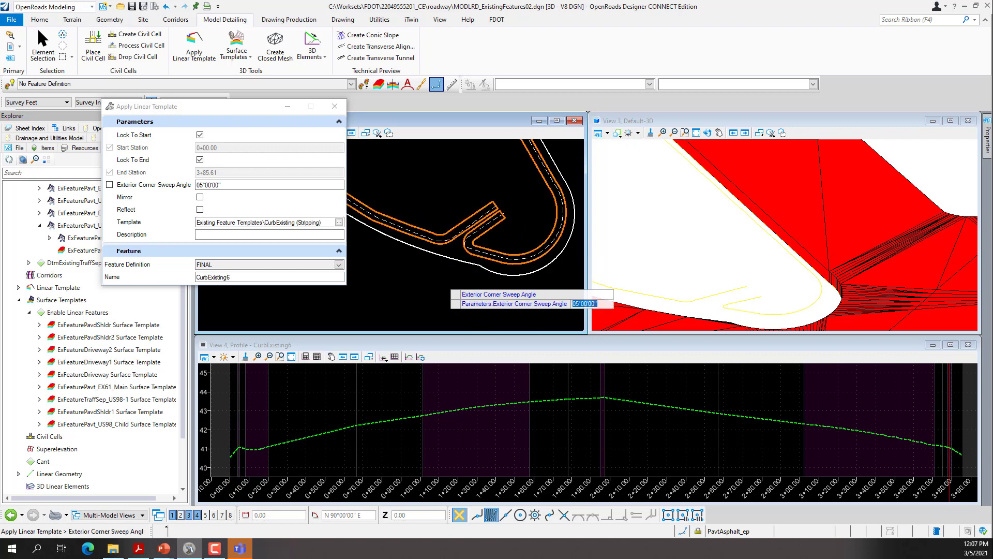
{"action": "key", "text": "Return"}
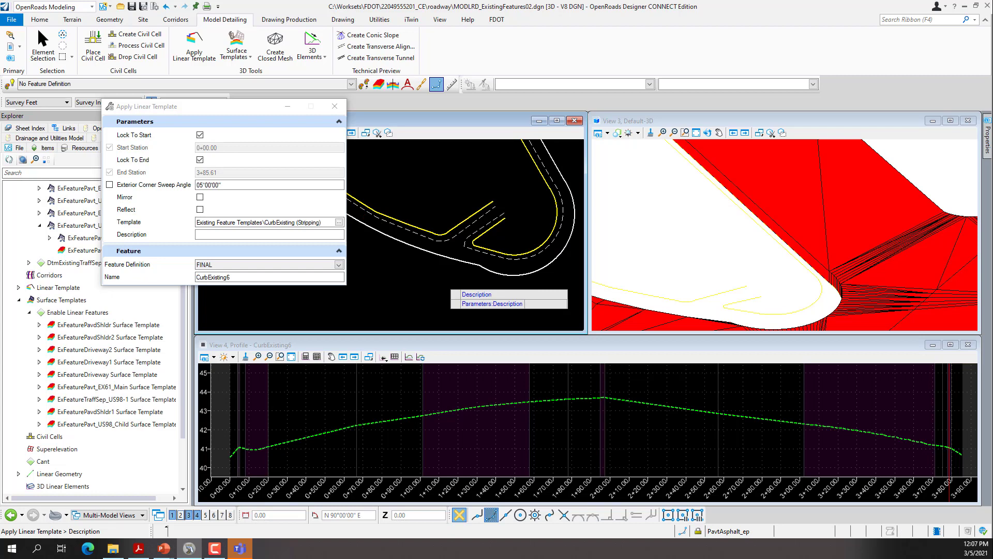
{"action": "key", "text": "Return"}
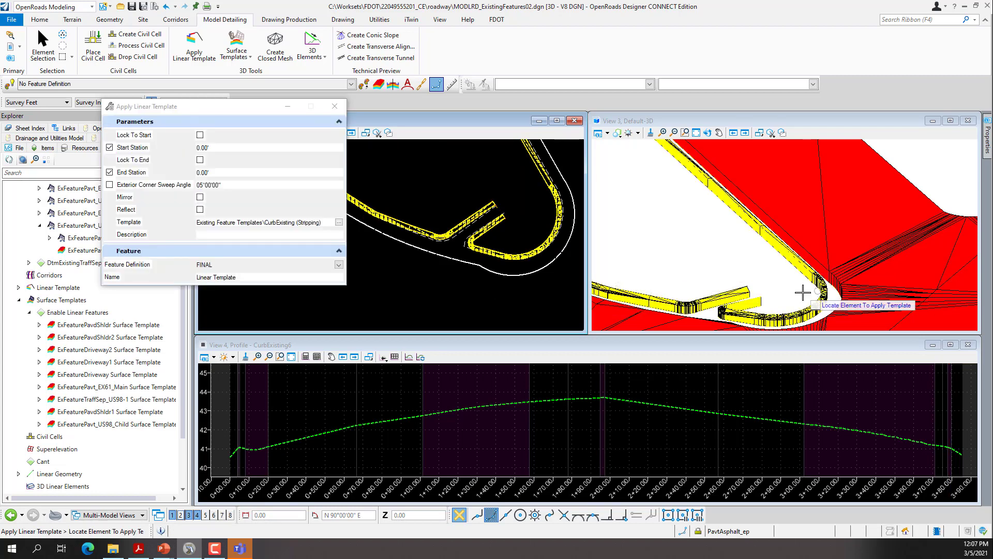
{"action": "scroll", "coordinate": [822, 277], "scroll_direction": "up", "scroll_amount": 3}
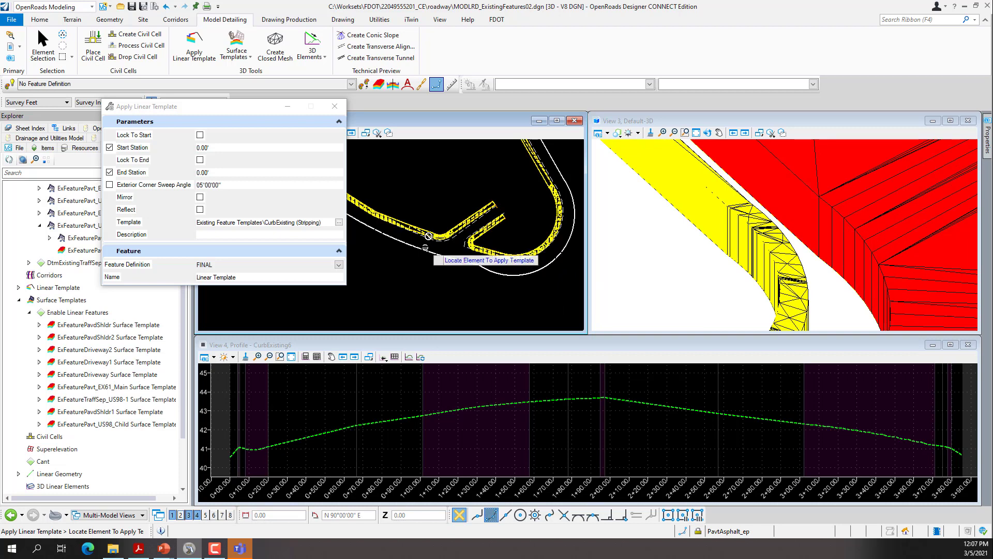
{"action": "left_click", "coordinate": [335, 107]}
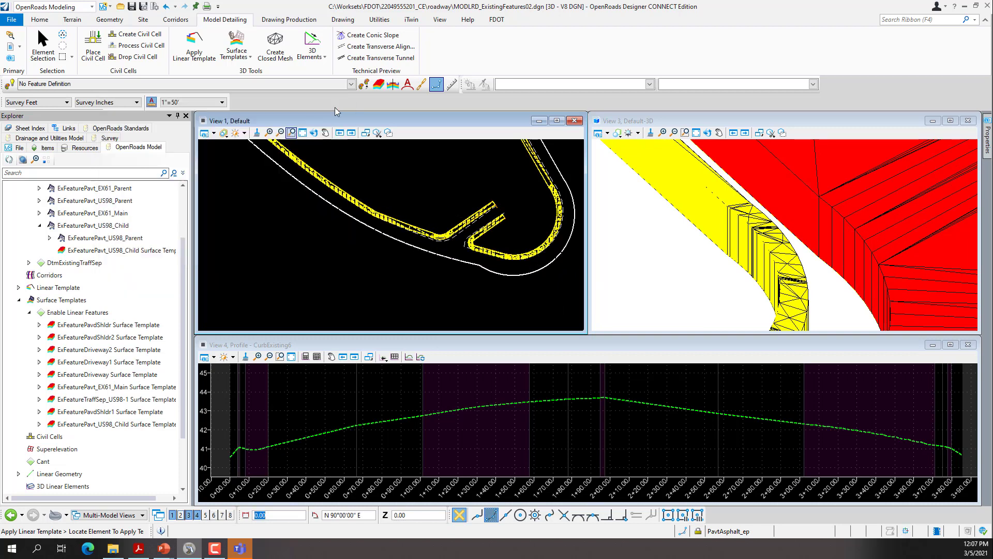
Add the white pavement edge line around the island as a corridor reference to the new curb linear template.
{"action": "left_click", "coordinate": [175, 21]}
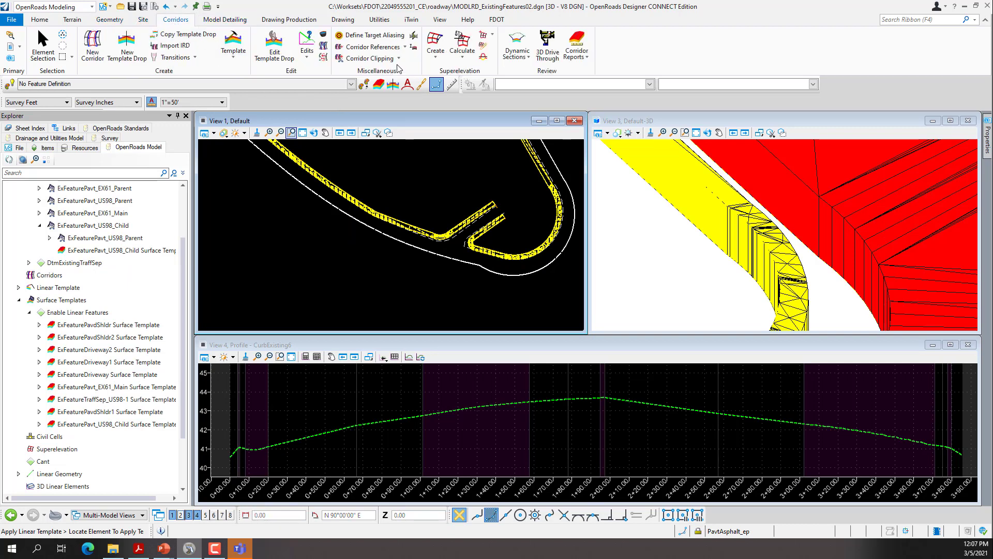
{"action": "left_click", "coordinate": [404, 46]}
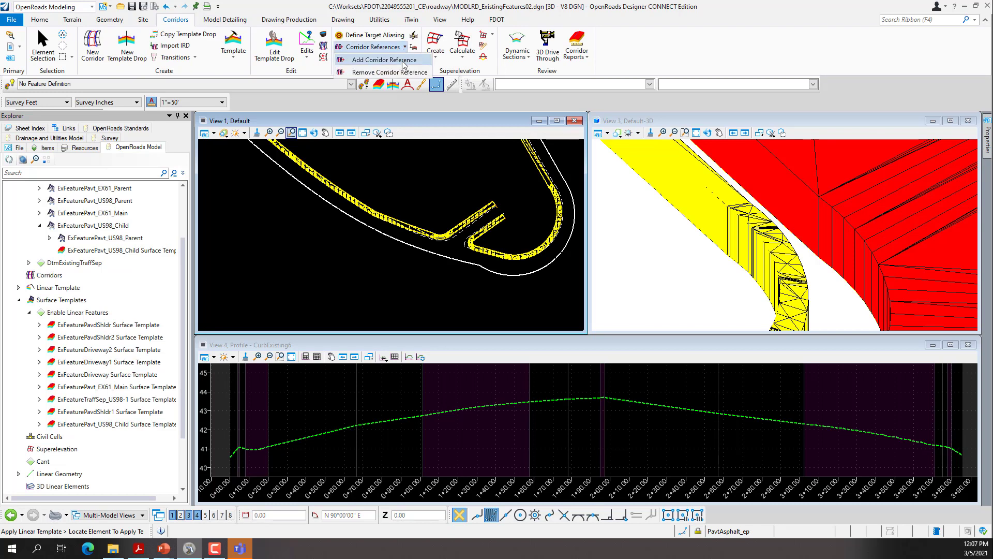
{"action": "left_click", "coordinate": [403, 61]}
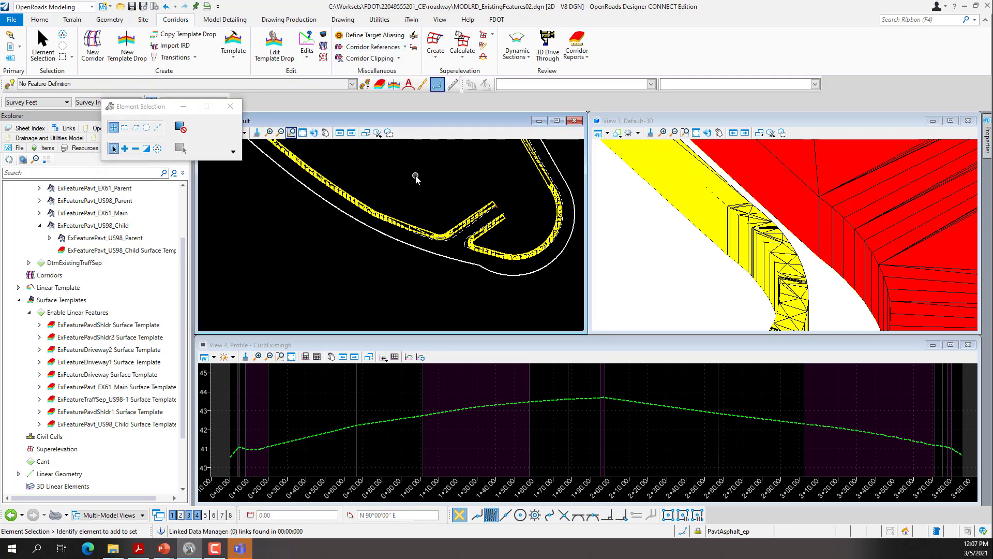
{"action": "left_click", "coordinate": [366, 48]}
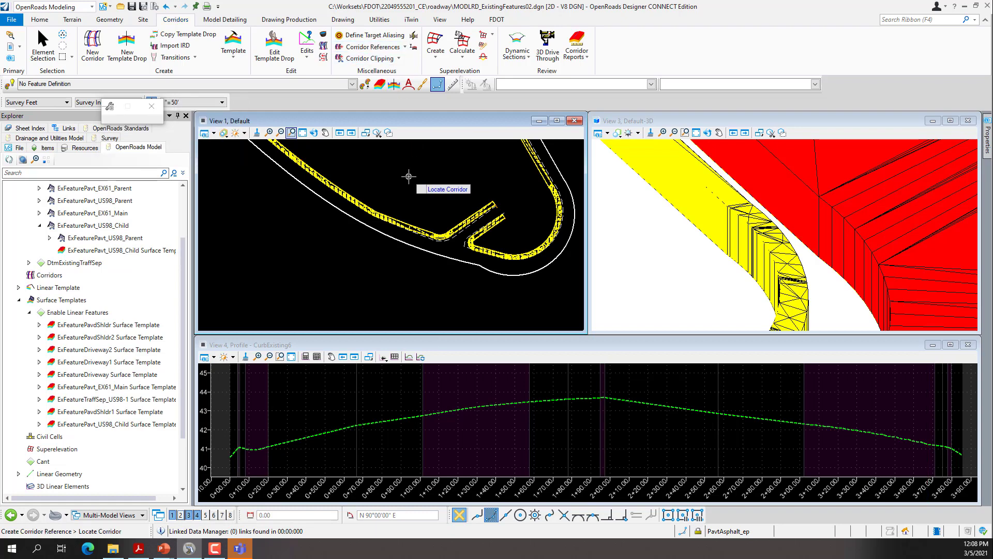
{"action": "left_click", "coordinate": [430, 227]}
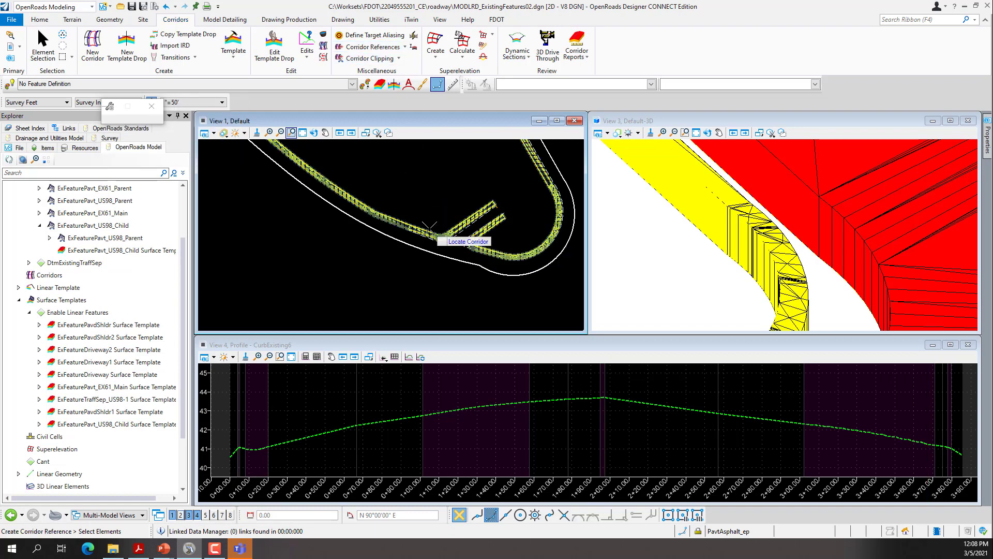
{"action": "left_click", "coordinate": [392, 239]}
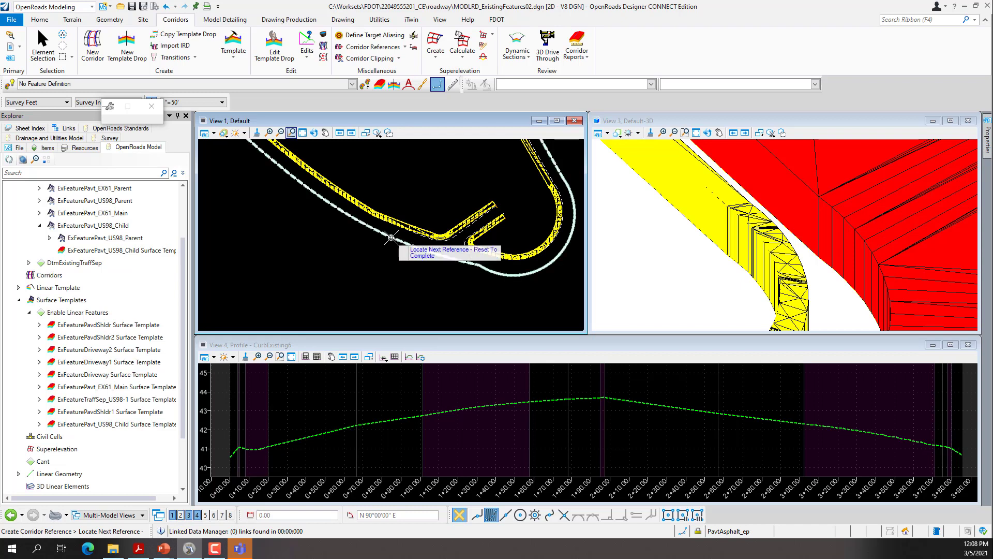
{"action": "right_click", "coordinate": [324, 247]}
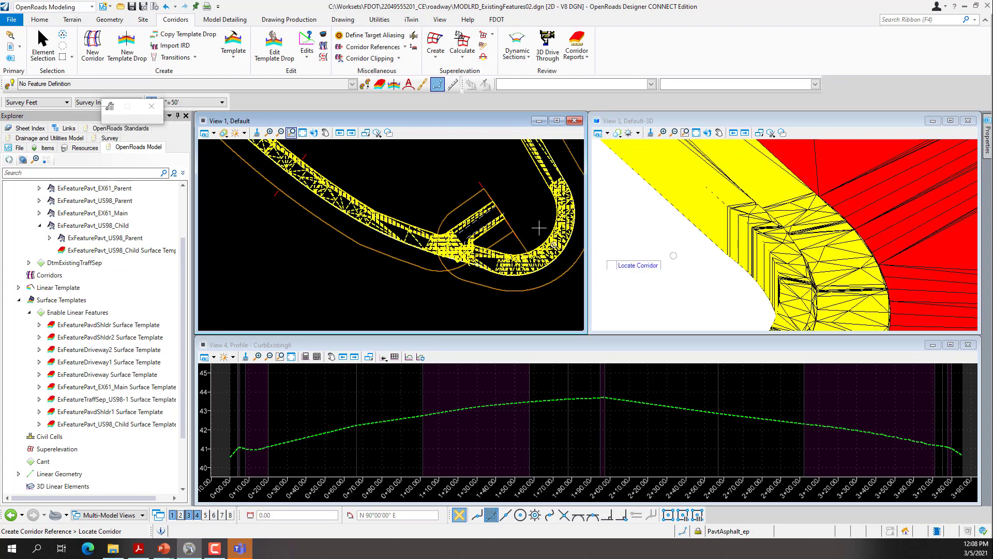
Select the curb linear template and move its start station handle to 3+77.49, beside the inward-turning curb end.
{"action": "scroll", "coordinate": [817, 250], "scroll_direction": "down", "scroll_amount": 3}
{"action": "middle_click_drag", "start_coordinate": [817, 250], "coordinate": [806, 243], "text": "shift"}
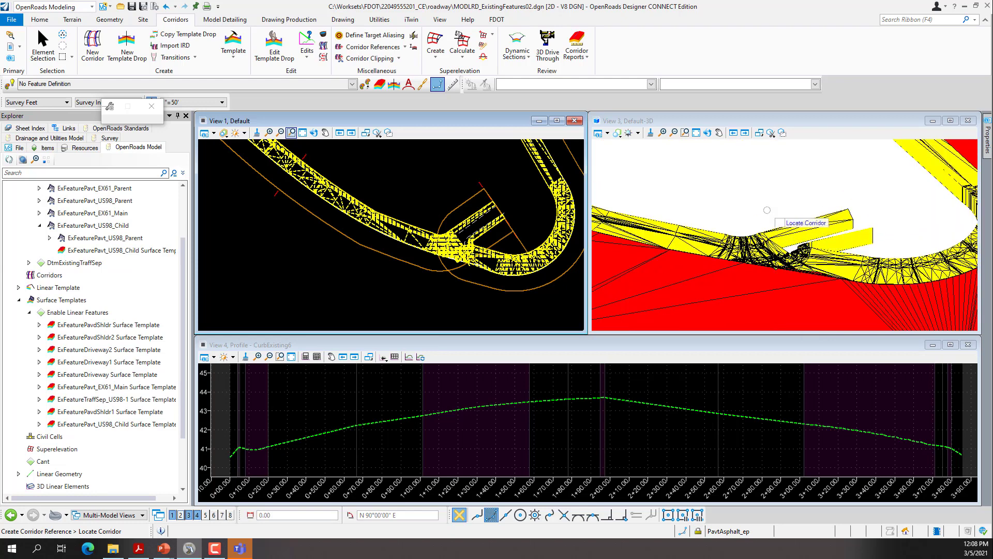
{"action": "scroll", "coordinate": [828, 222], "scroll_direction": "up", "scroll_amount": 3}
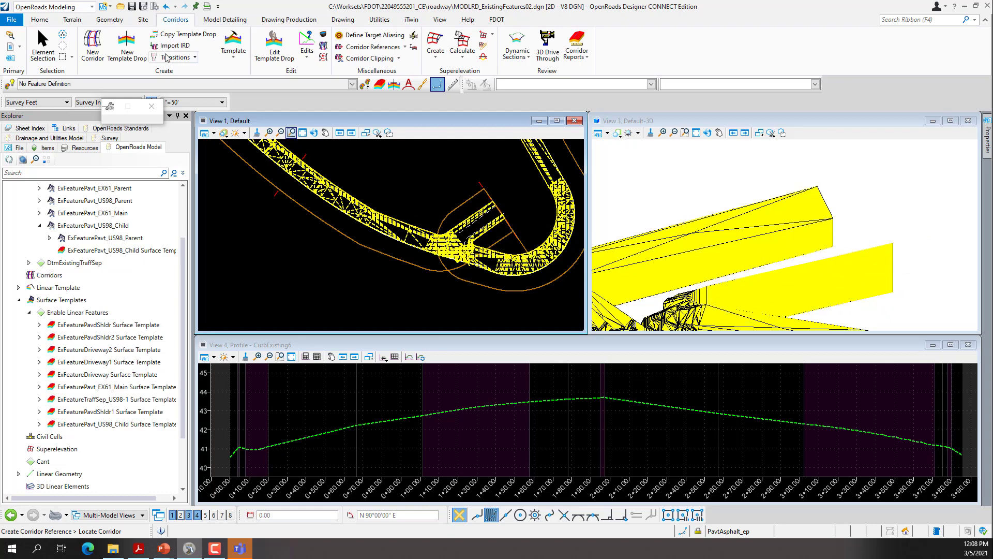
{"action": "left_click", "coordinate": [43, 46]}
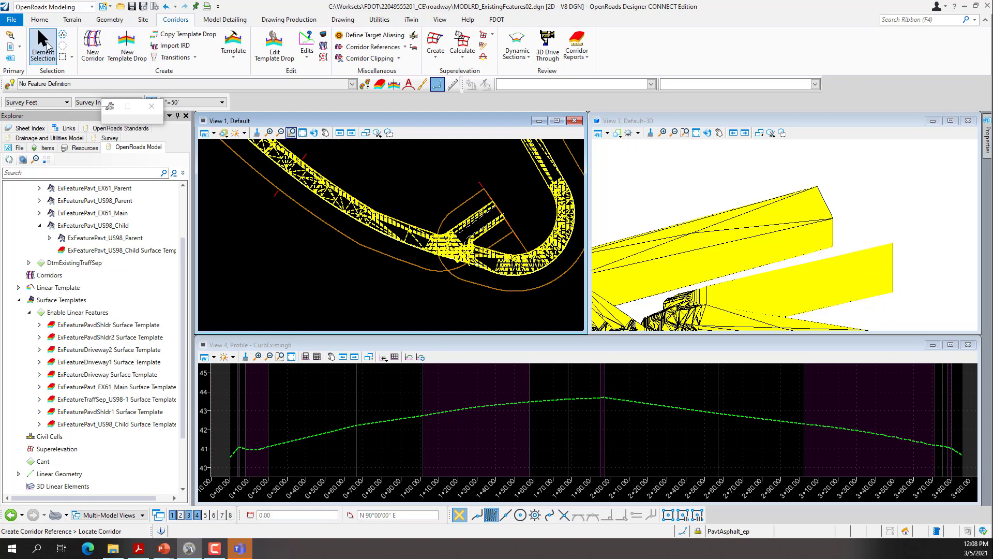
{"action": "left_click", "coordinate": [524, 241]}
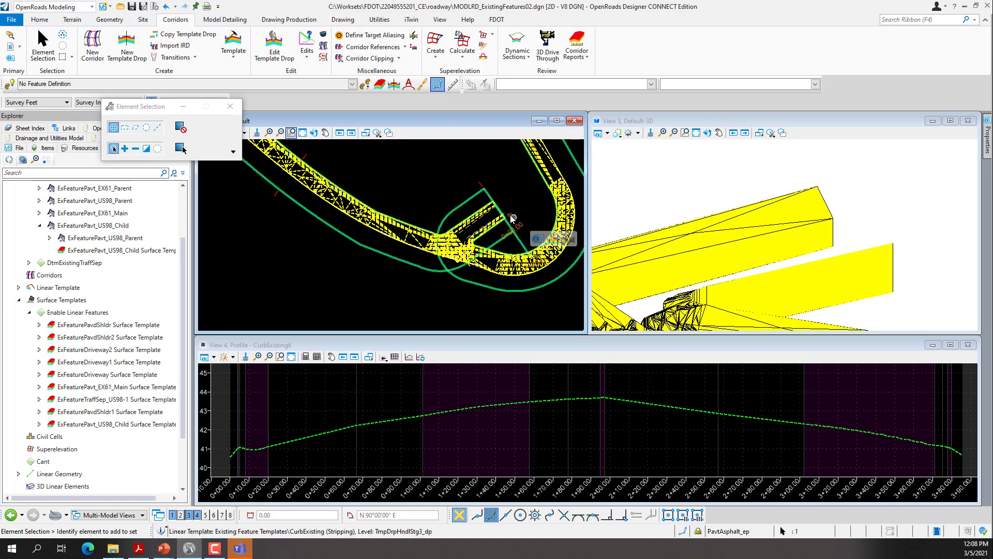
{"action": "left_click_drag", "start_coordinate": [512, 218], "coordinate": [505, 231]}
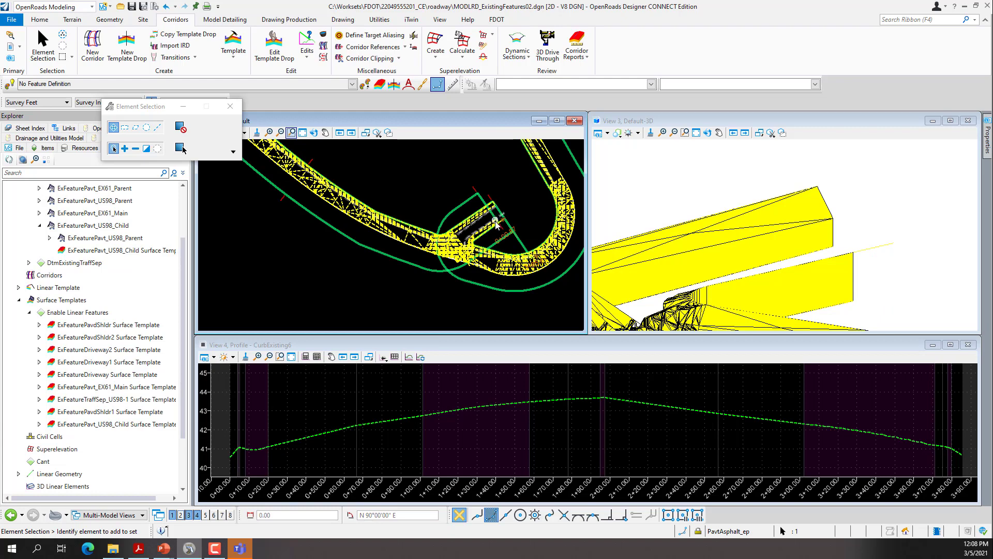
{"action": "scroll", "coordinate": [497, 220], "scroll_direction": "up", "scroll_amount": 4}
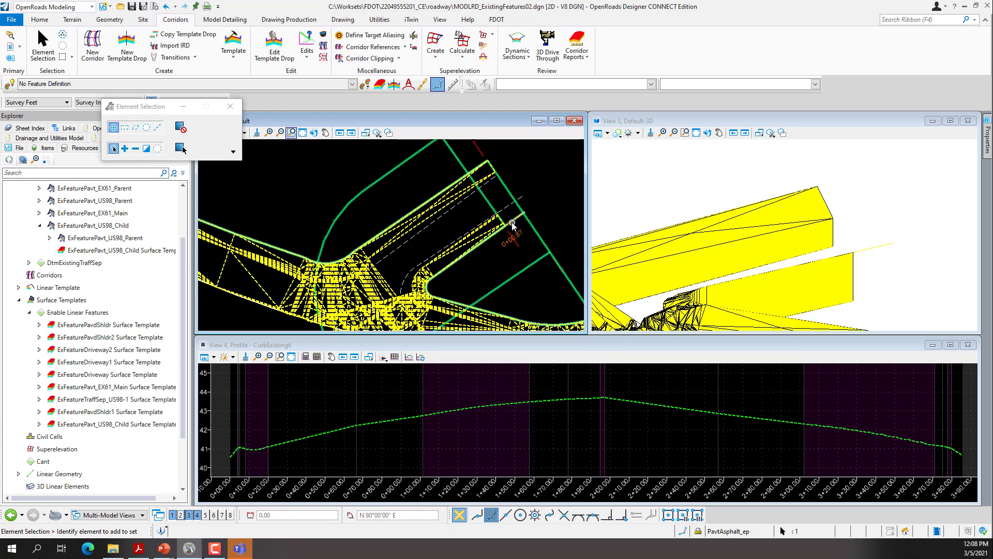
{"action": "left_click", "coordinate": [304, 235]}
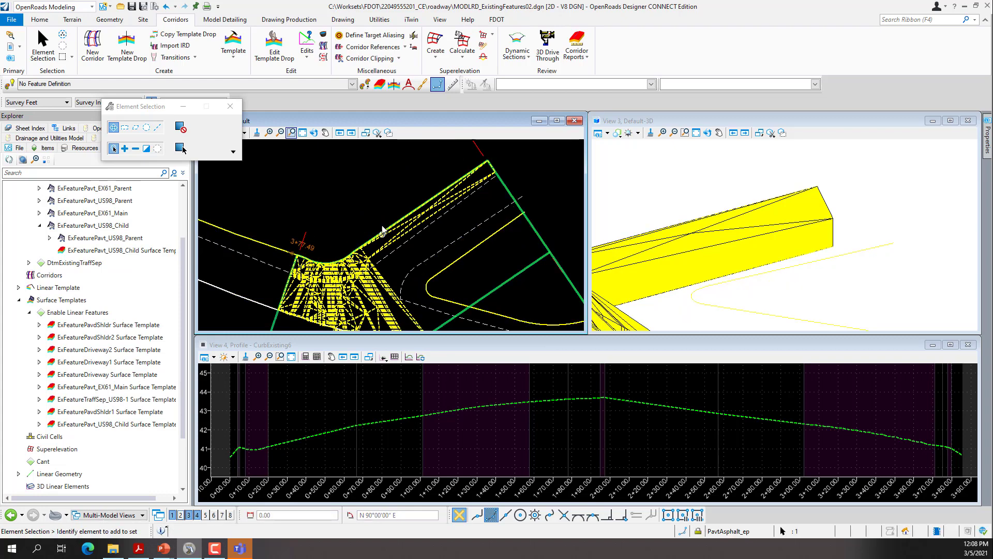
Move the curb linear template's end station handle to 0+04.97, beyond the opening on the island's outer edge.
{"action": "scroll", "coordinate": [365, 196], "scroll_direction": "down", "scroll_amount": 5}
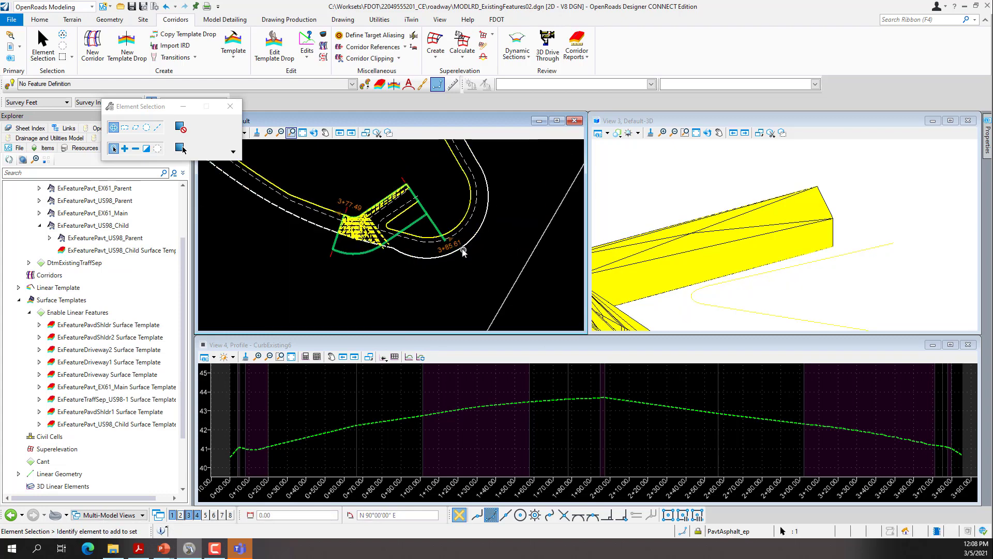
{"action": "scroll", "coordinate": [446, 241], "scroll_direction": "up", "scroll_amount": 5}
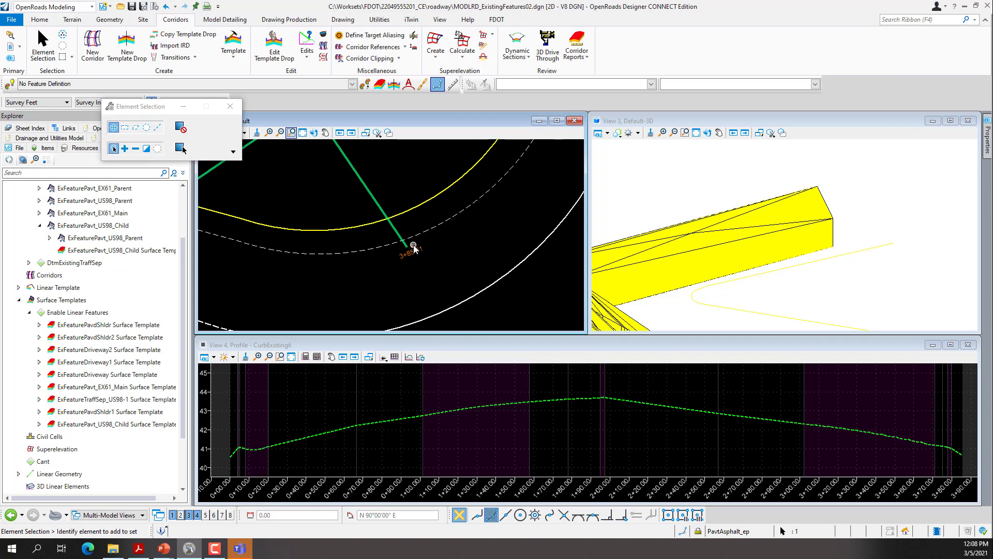
{"action": "left_click", "coordinate": [409, 246]}
{"action": "scroll", "coordinate": [395, 269], "scroll_direction": "down", "scroll_amount": 5}
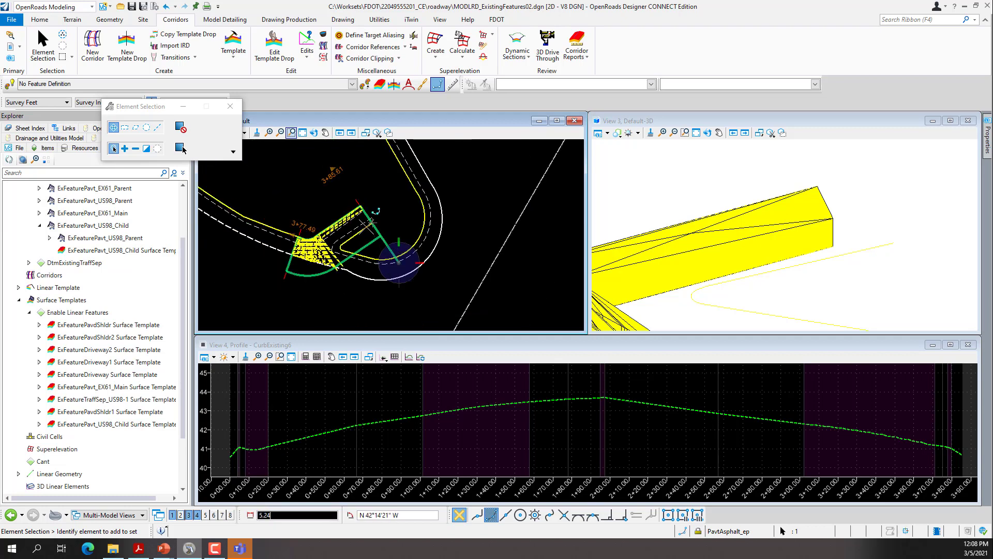
{"action": "left_click", "coordinate": [313, 311]}
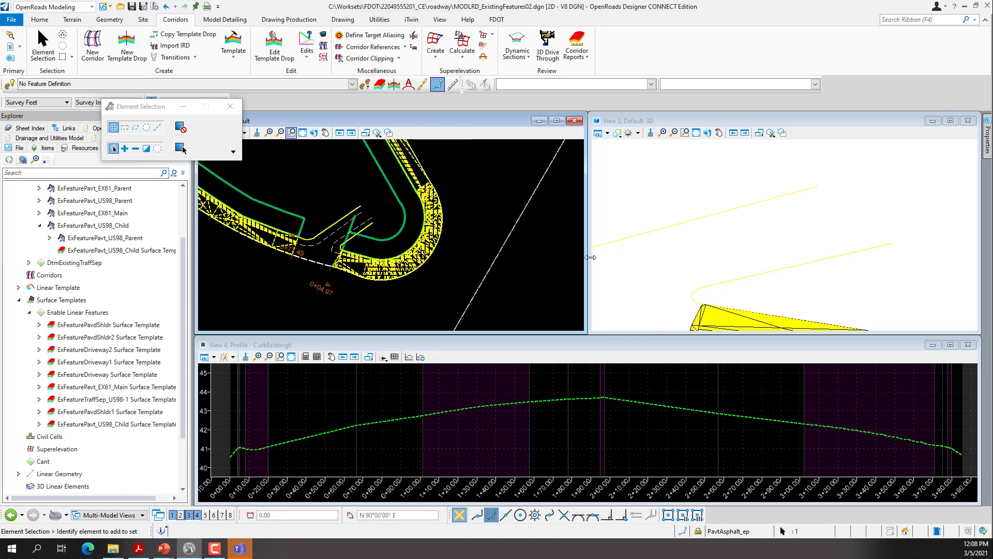
{"action": "scroll", "coordinate": [799, 242], "scroll_direction": "down", "scroll_amount": 3}
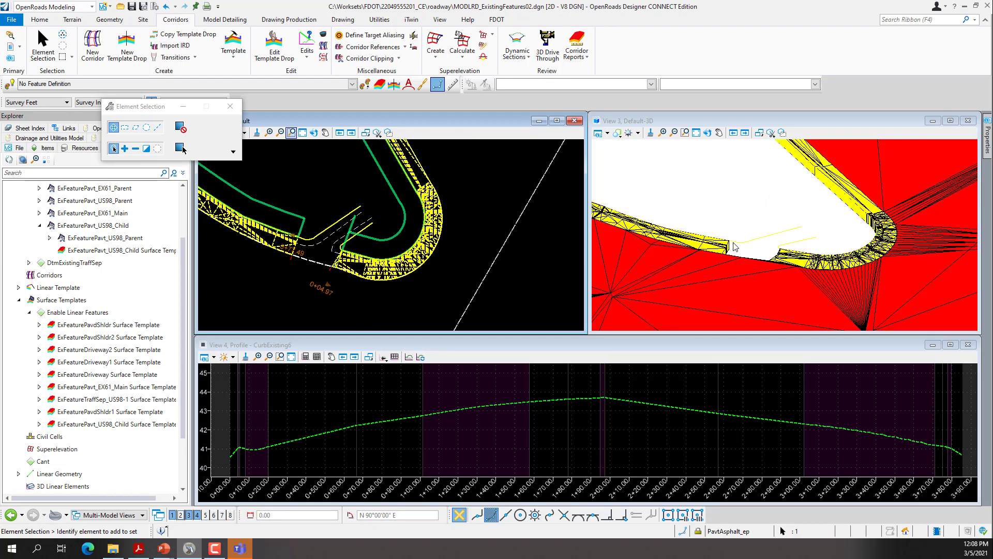
{"action": "scroll", "coordinate": [736, 247], "scroll_direction": "up", "scroll_amount": 3}
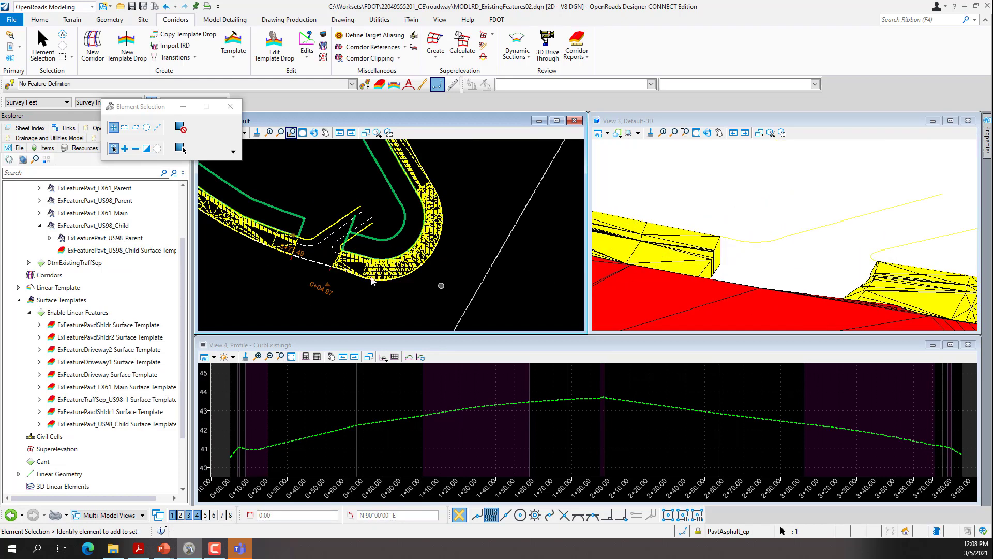
Try moving the curb linear template's 0+04.97 station handle to 3+81.42, and undo the move.
{"action": "left_click", "coordinate": [322, 282]}
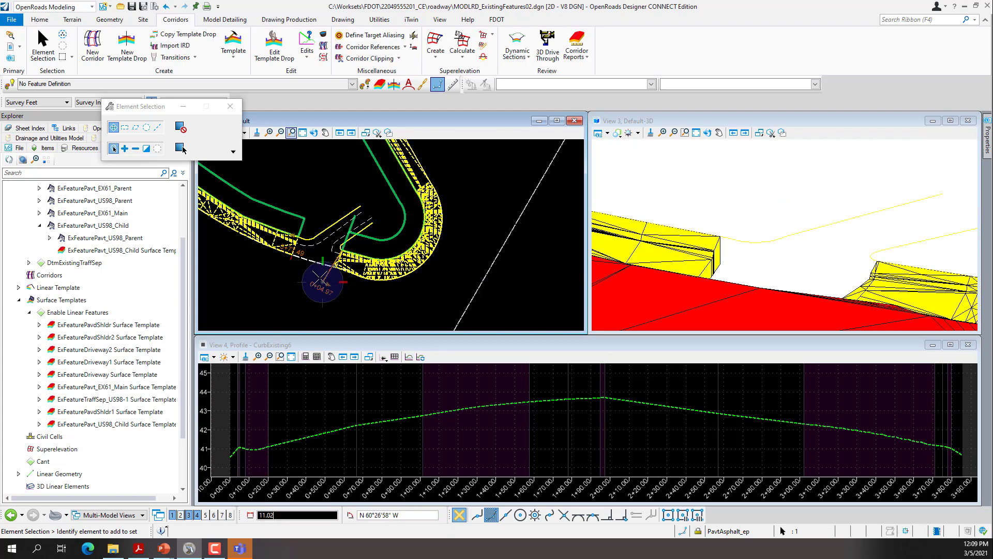
{"action": "left_click", "coordinate": [334, 231]}
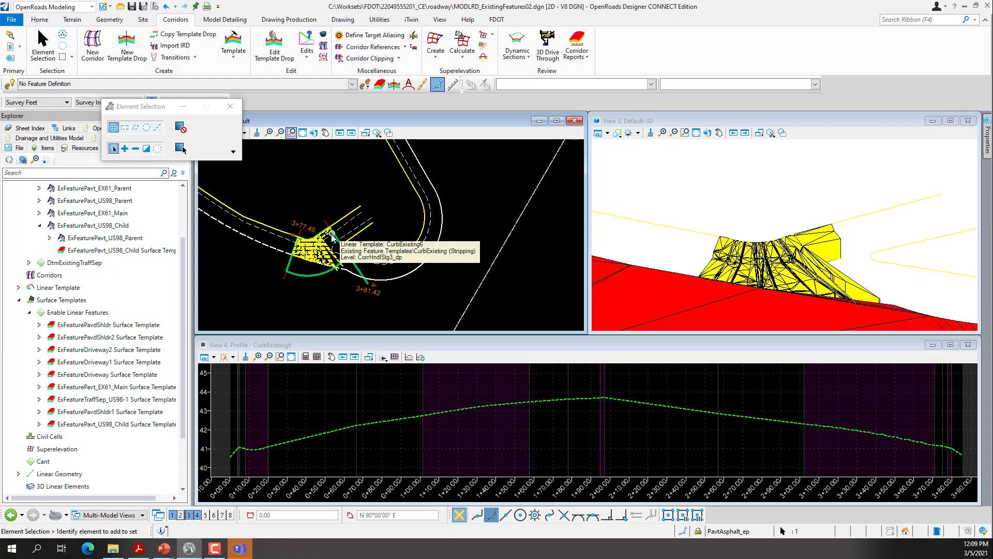
{"action": "key", "text": "ctrl+z"}
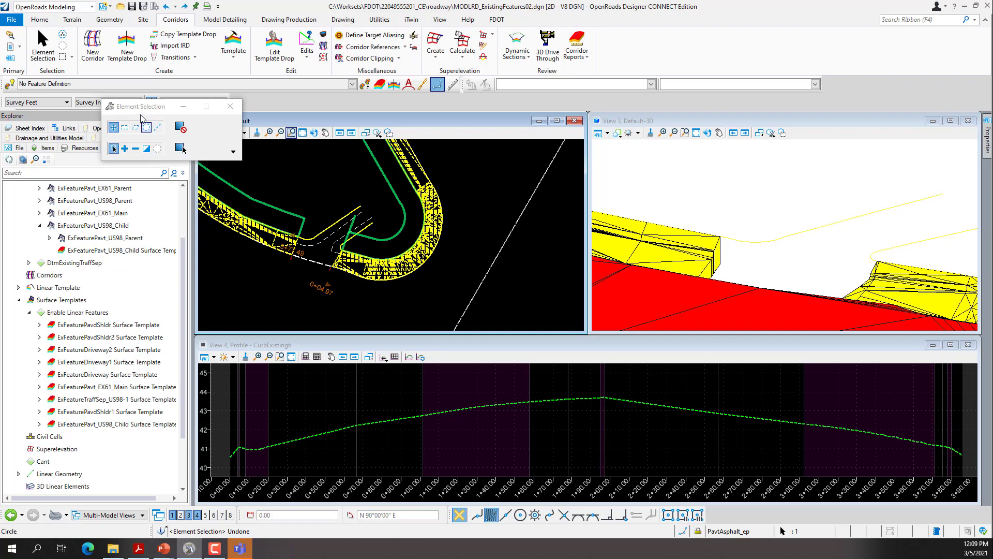
{"action": "left_click_drag", "start_coordinate": [223, 109], "coordinate": [90, 209]}
{"action": "left_click", "coordinate": [96, 205]}
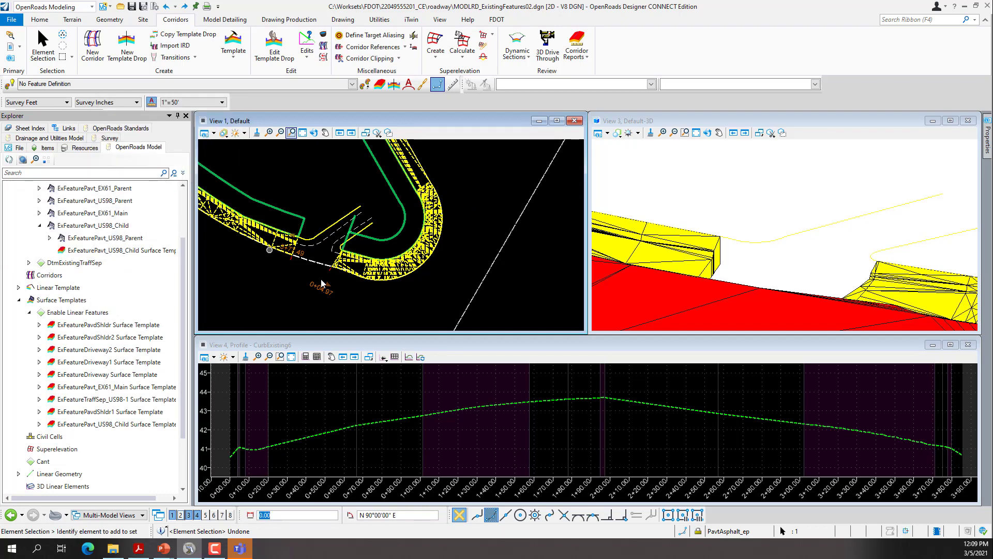
{"action": "scroll", "coordinate": [406, 289], "scroll_direction": "down", "scroll_amount": 4}
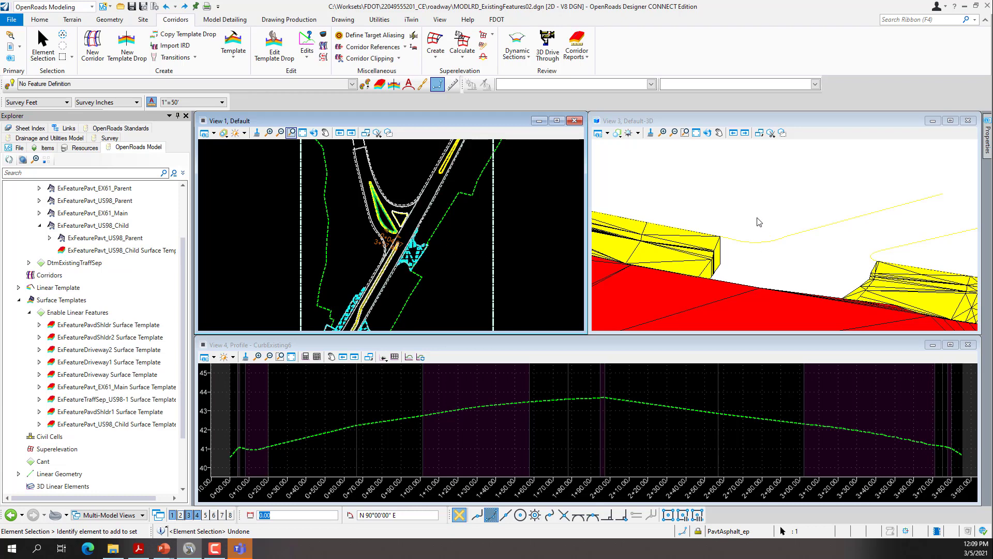
{"action": "scroll", "coordinate": [758, 222], "scroll_direction": "down", "scroll_amount": 3}
{"action": "scroll", "coordinate": [750, 239], "scroll_direction": "down", "scroll_amount": 3}
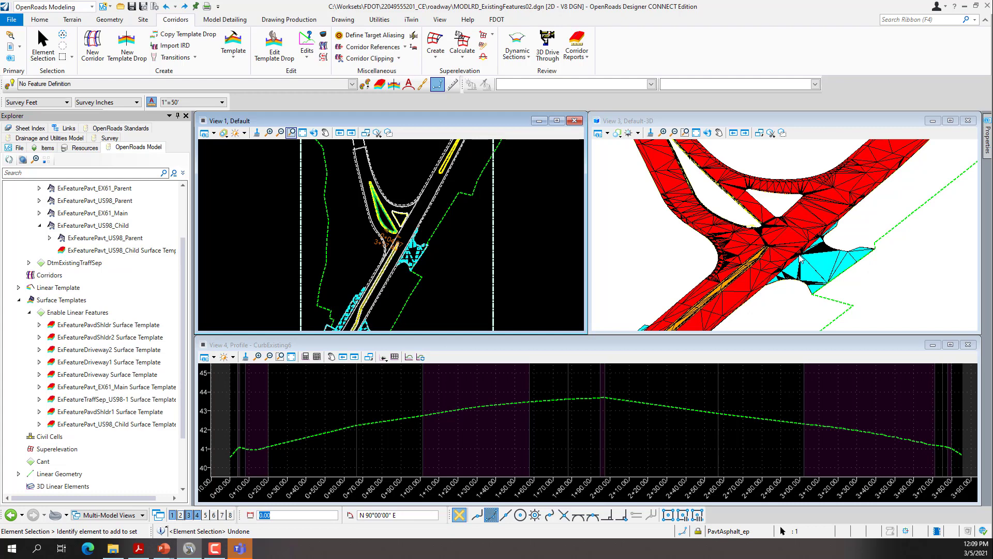
{"action": "left_click", "coordinate": [269, 133]}
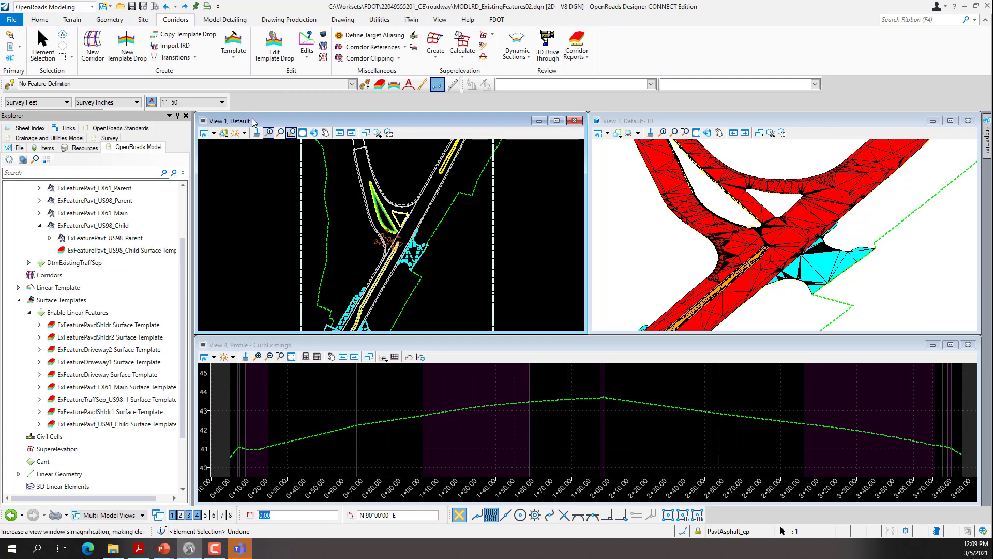
{"action": "key", "text": "Escape"}
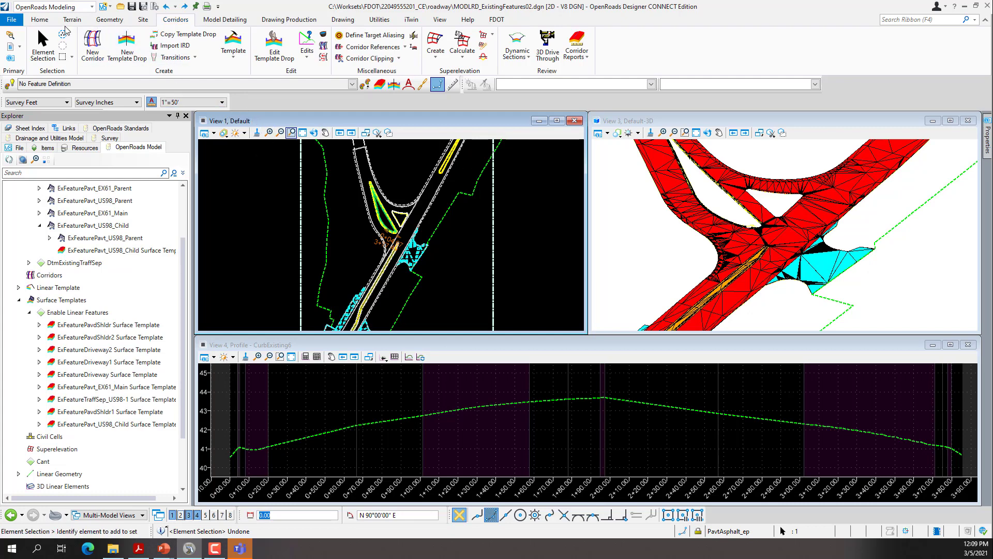
Attach the Default model of ALGNRD01.dgn as a reference with the logical name ALGNRD and Coincident - World orientation.
{"action": "left_click", "coordinate": [41, 20]}
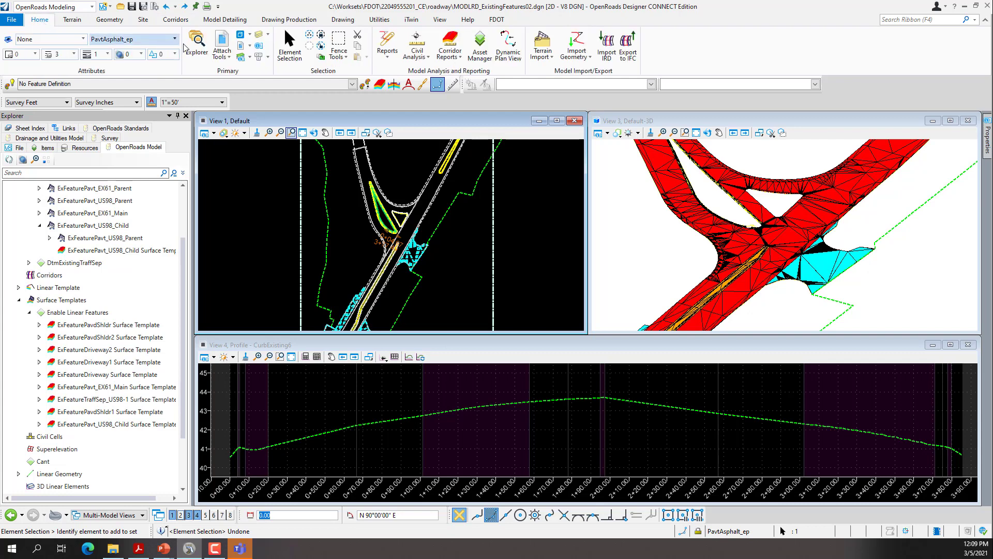
{"action": "left_click", "coordinate": [223, 43]}
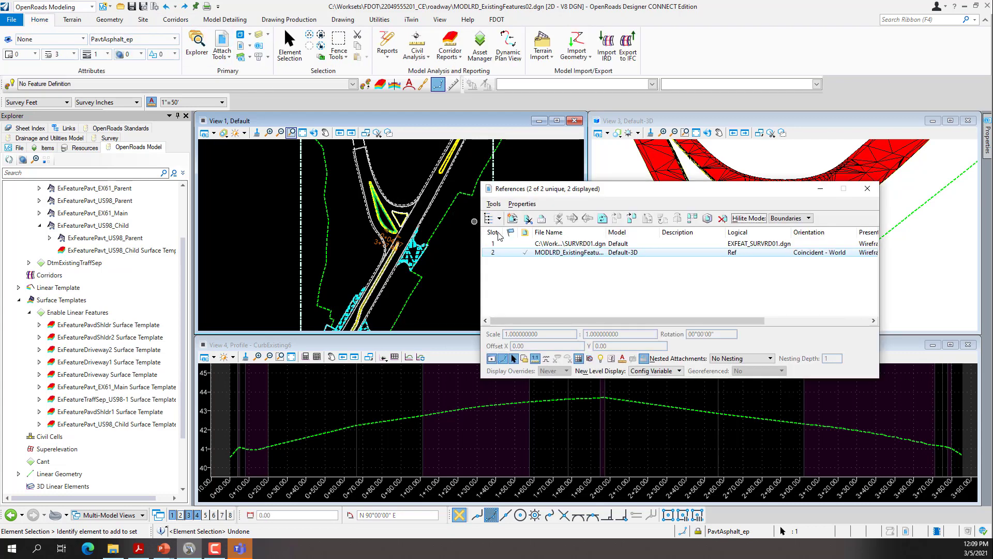
{"action": "left_click", "coordinate": [512, 219]}
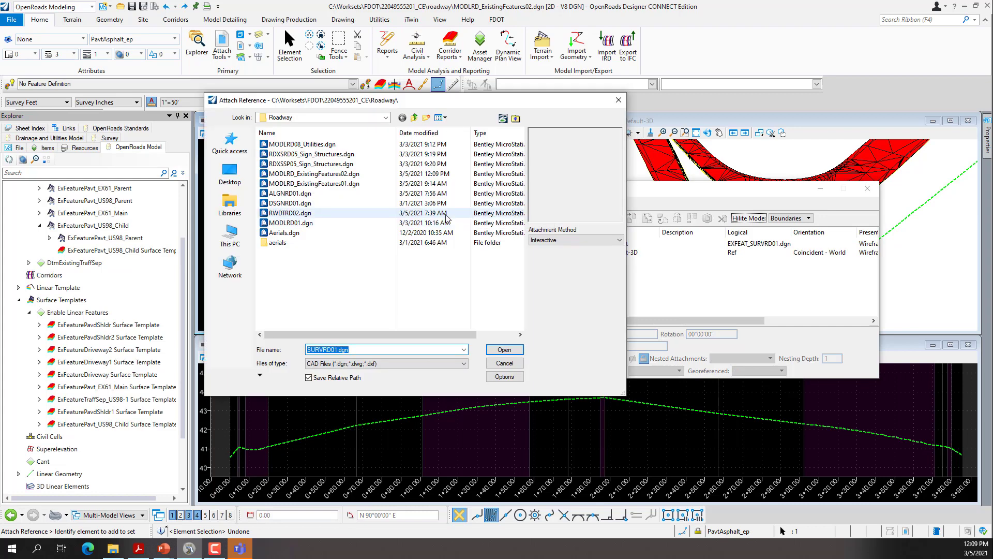
{"action": "left_click", "coordinate": [300, 195]}
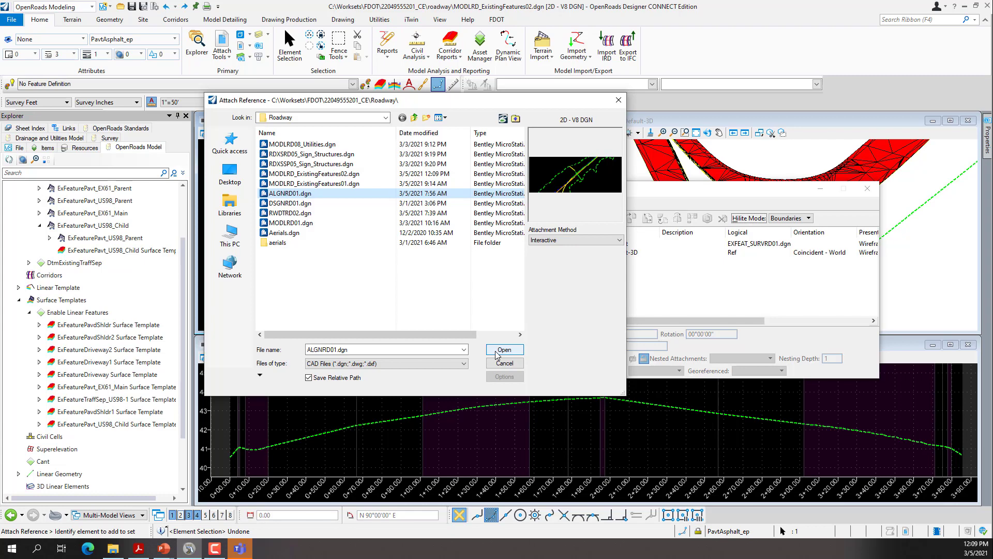
{"action": "left_click", "coordinate": [496, 355]}
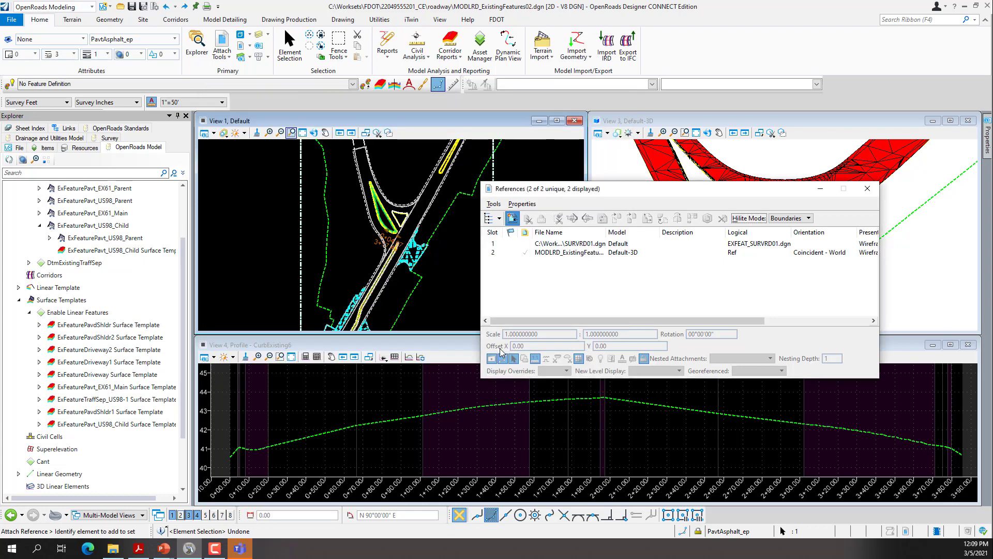
{"action": "left_click", "coordinate": [268, 141]}
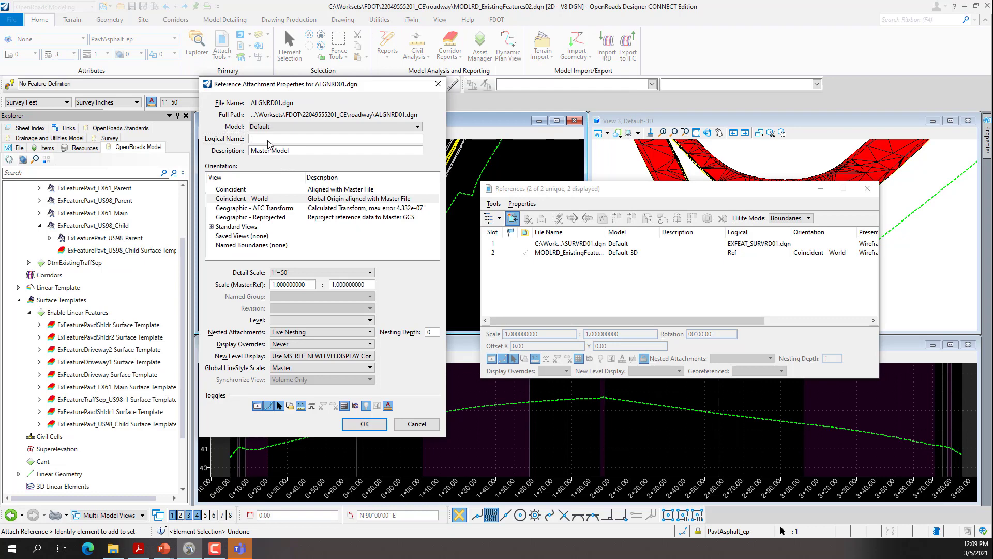
{"action": "type", "text": "ALGNRD"}
{"action": "left_click", "coordinate": [365, 424]}
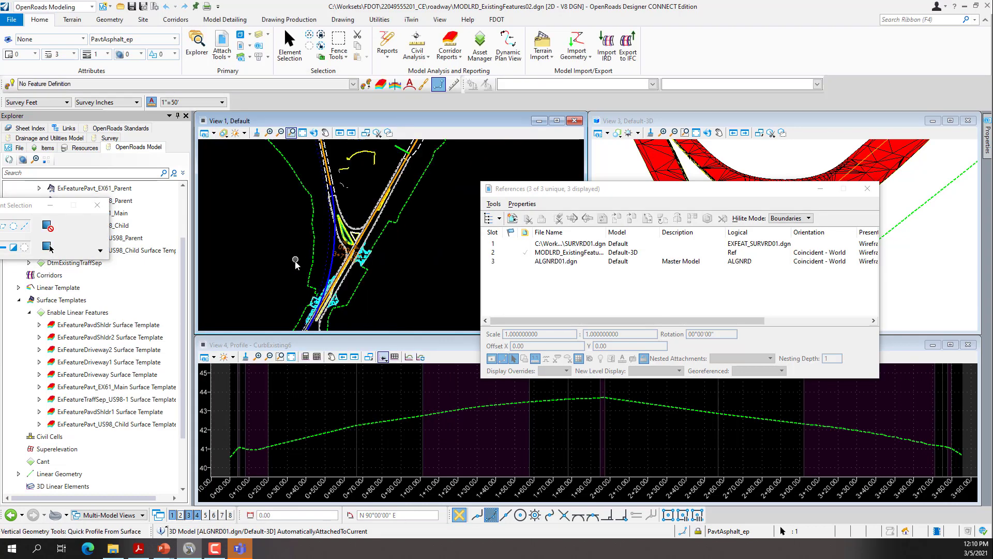
Close the references list and examine the attached alignments in plan around the intersection and its median islands.
{"action": "scroll", "coordinate": [282, 282], "scroll_direction": "up", "scroll_amount": 3}
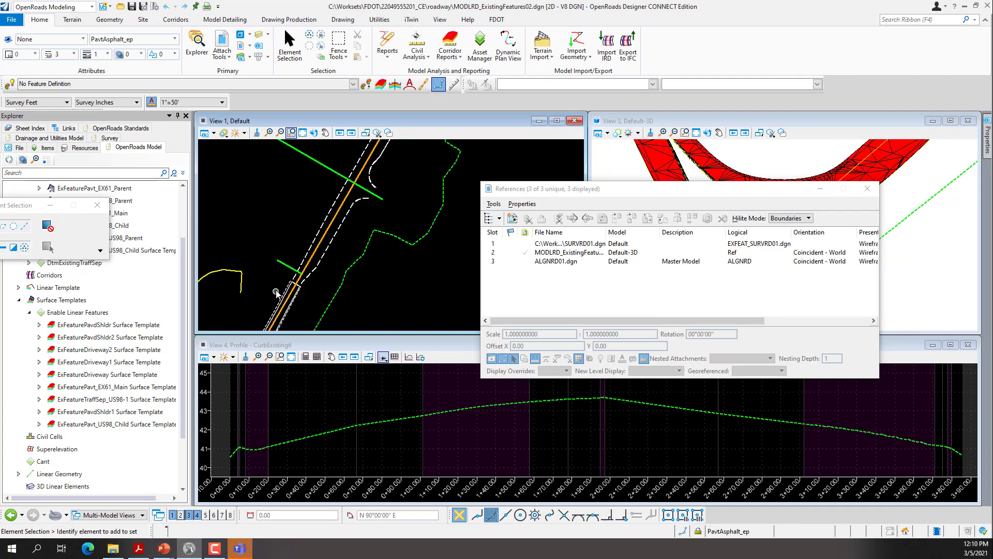
{"action": "scroll", "coordinate": [364, 213], "scroll_direction": "down", "scroll_amount": 3}
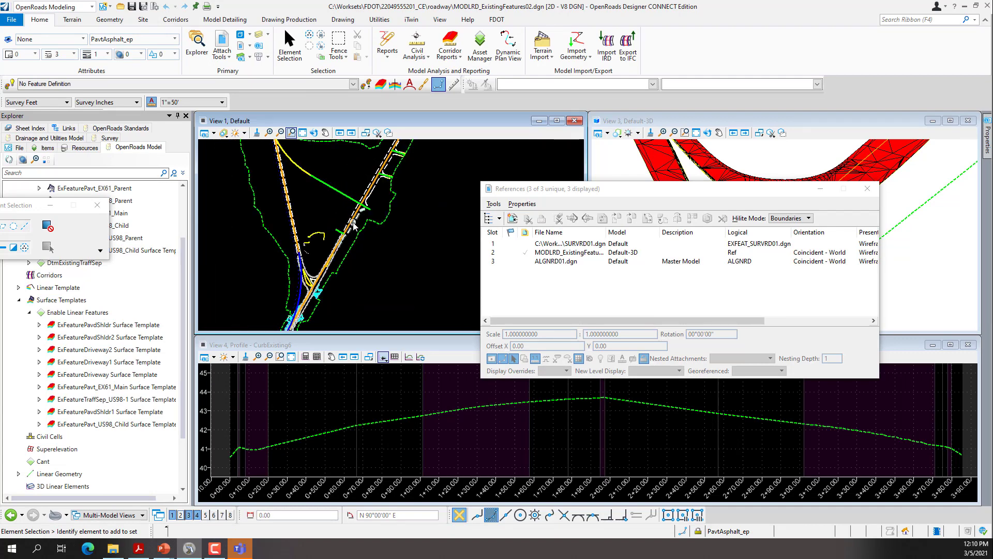
{"action": "scroll", "coordinate": [360, 199], "scroll_direction": "up", "scroll_amount": 3}
{"action": "scroll", "coordinate": [359, 207], "scroll_direction": "down", "scroll_amount": 3}
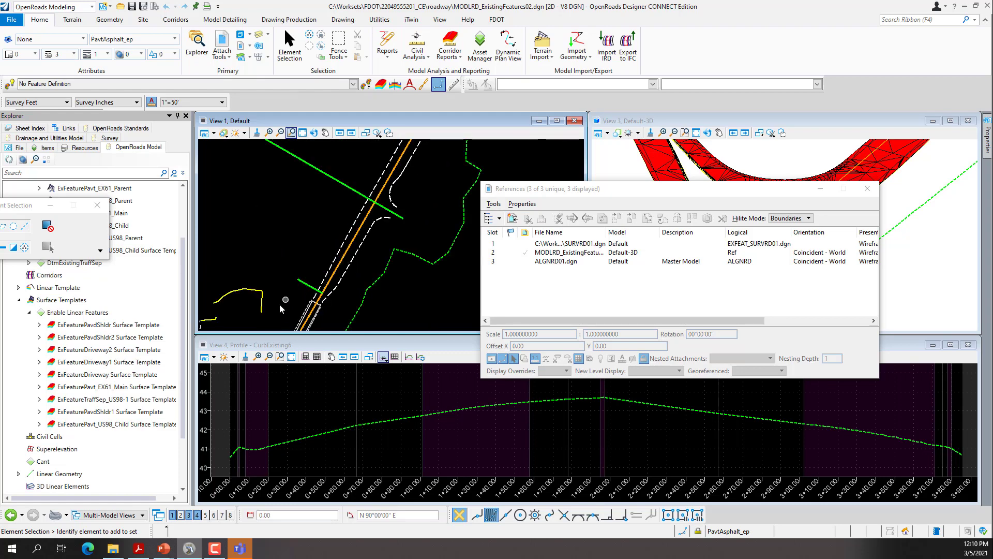
{"action": "left_click_drag", "start_coordinate": [608, 194], "coordinate": [443, 373]}
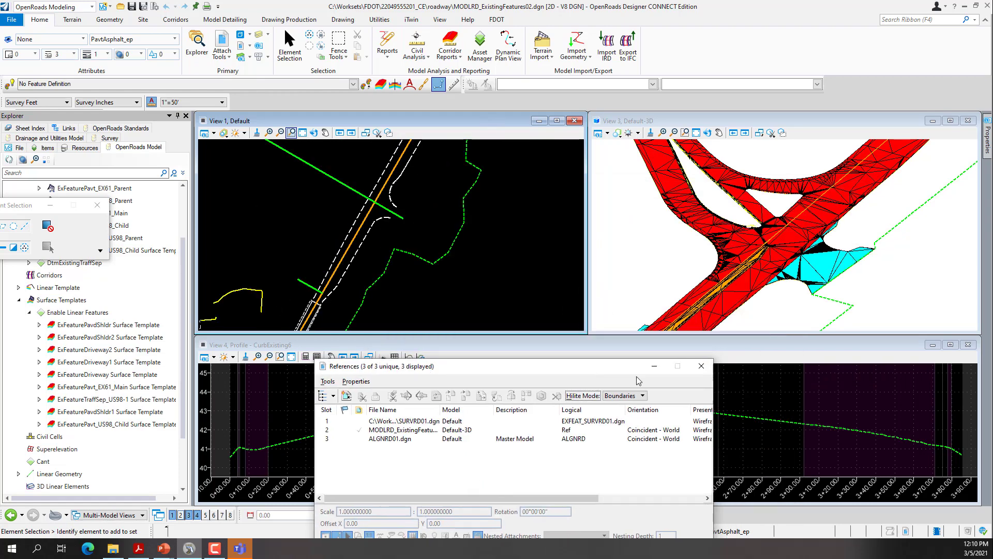
{"action": "left_click", "coordinate": [703, 368]}
{"action": "scroll", "coordinate": [393, 273], "scroll_direction": "down", "scroll_amount": 2}
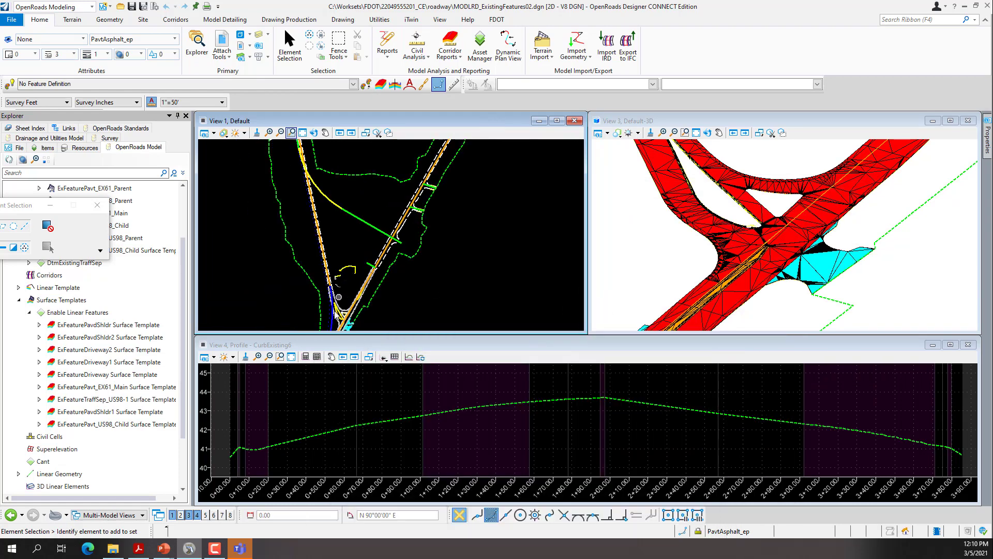
{"action": "scroll", "coordinate": [333, 284], "scroll_direction": "up", "scroll_amount": 4}
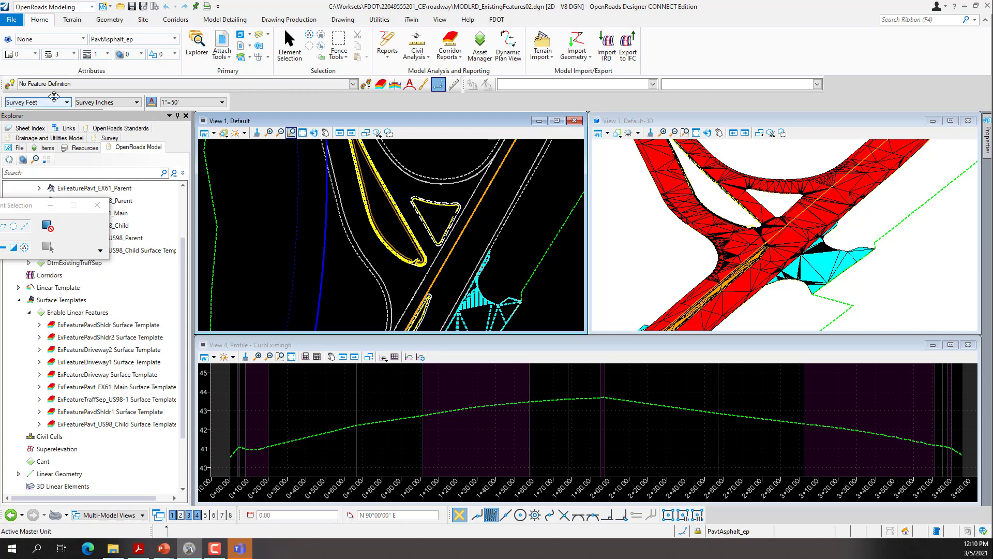
Start a dynamic cross section view and pick the US98 baseline alignment beside the triangular island.
{"action": "left_click", "coordinate": [175, 20]}
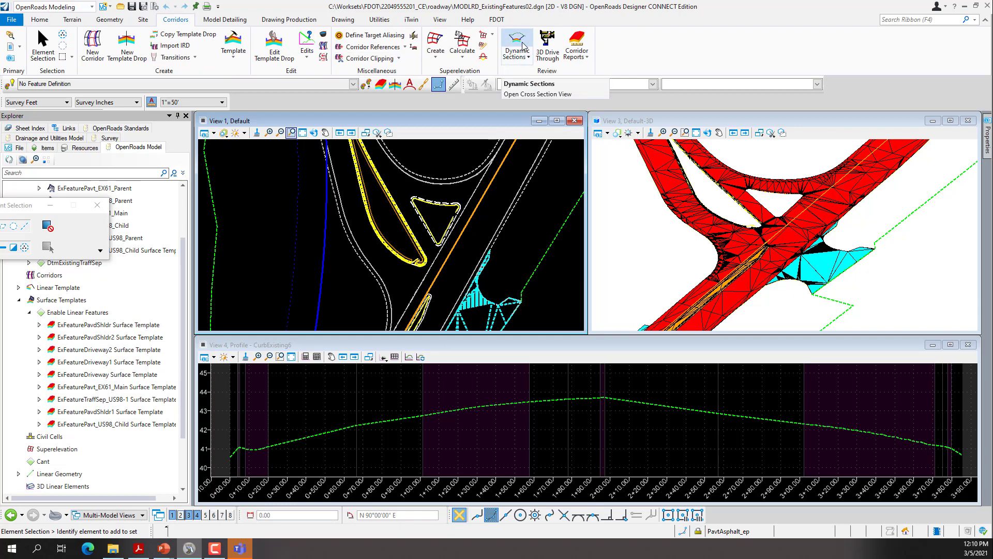
{"action": "left_click", "coordinate": [529, 60]}
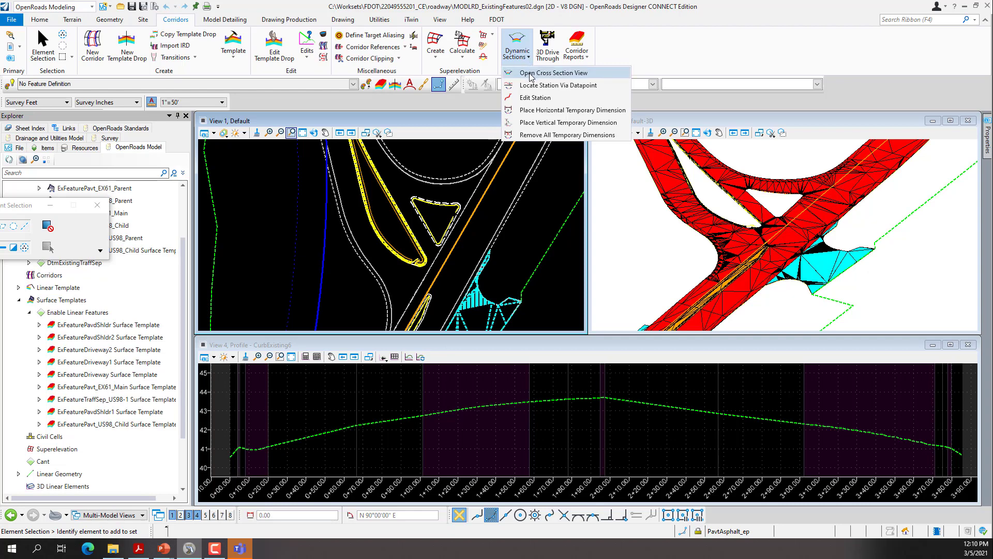
{"action": "left_click", "coordinate": [530, 74]}
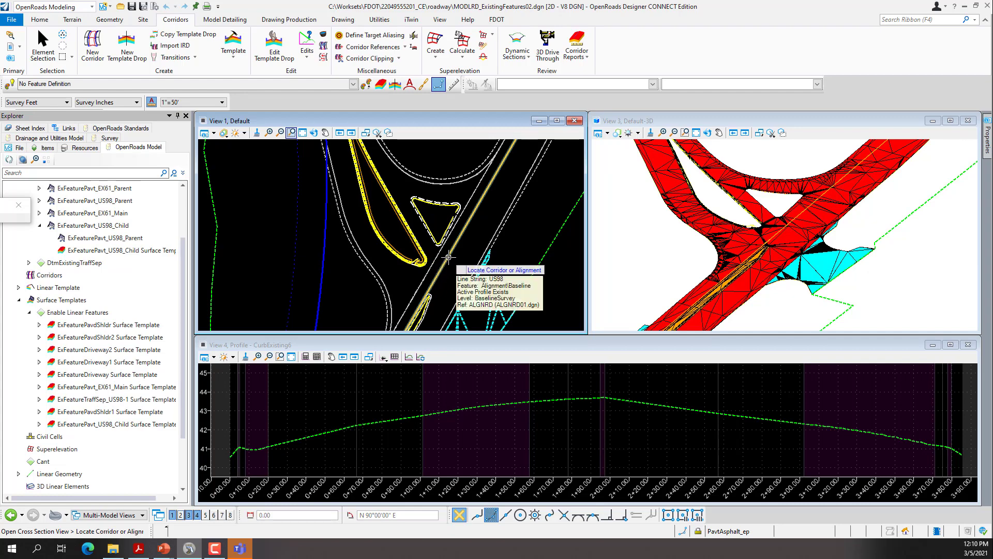
{"action": "left_click", "coordinate": [448, 258]}
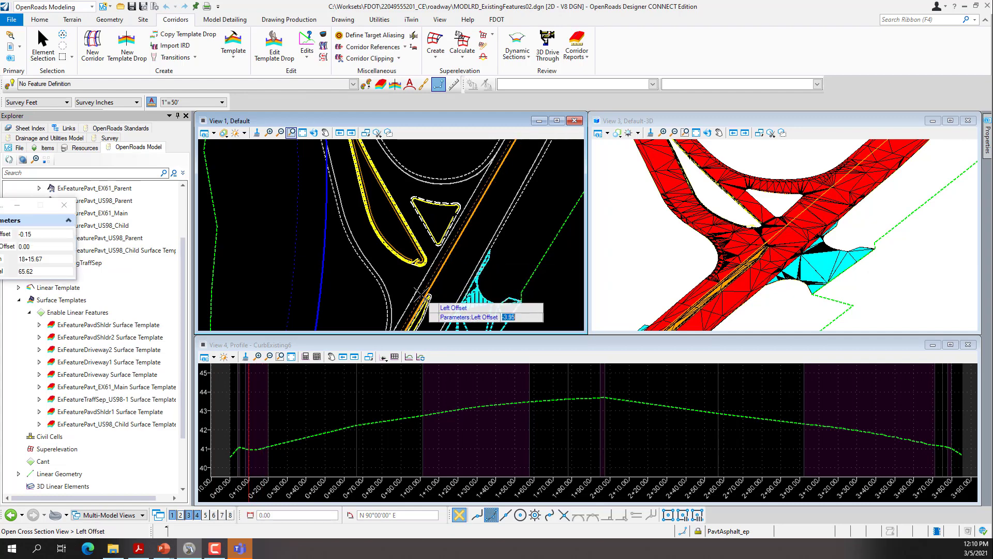
{"action": "scroll", "coordinate": [422, 293], "scroll_direction": "down", "scroll_amount": 3}
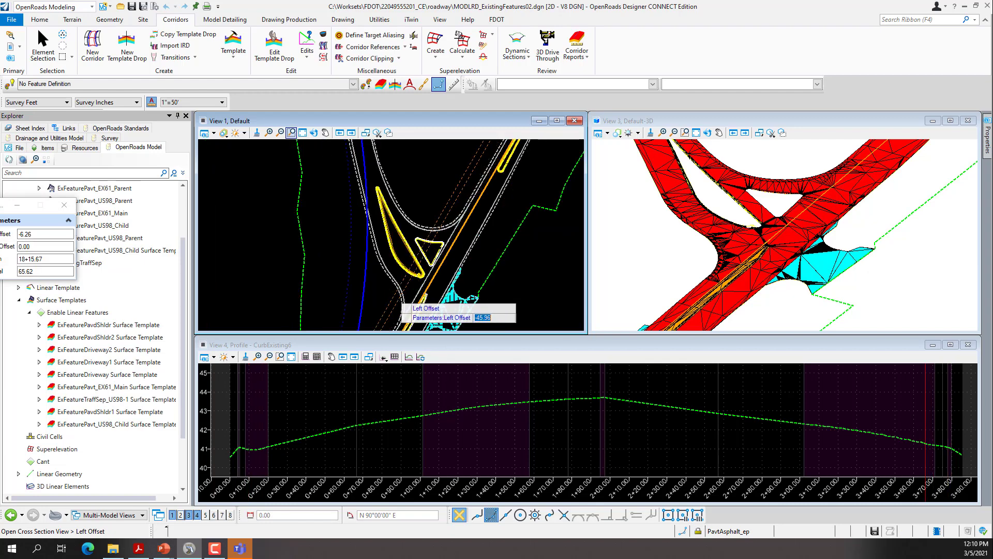
{"action": "key", "text": "Return"}
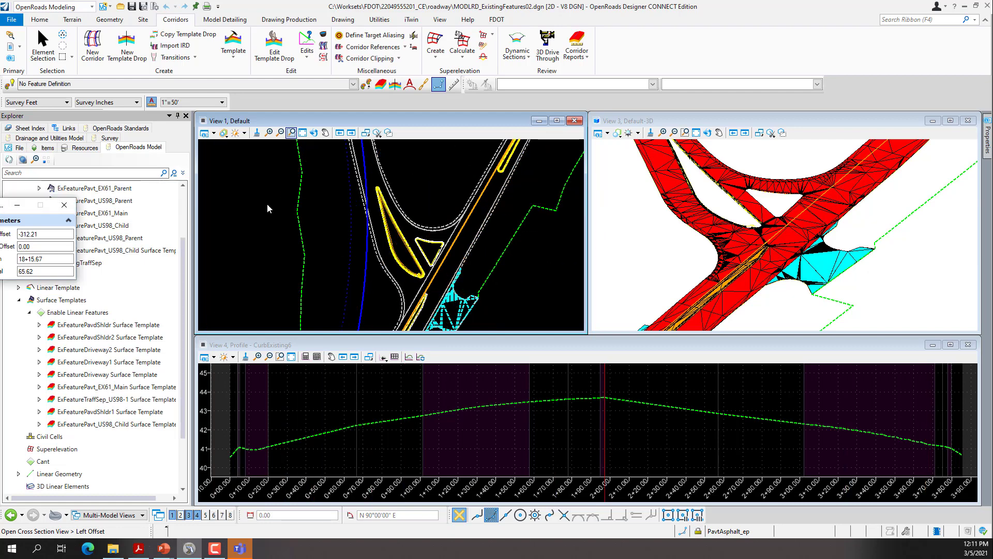
{"action": "left_click", "coordinate": [95, 201]}
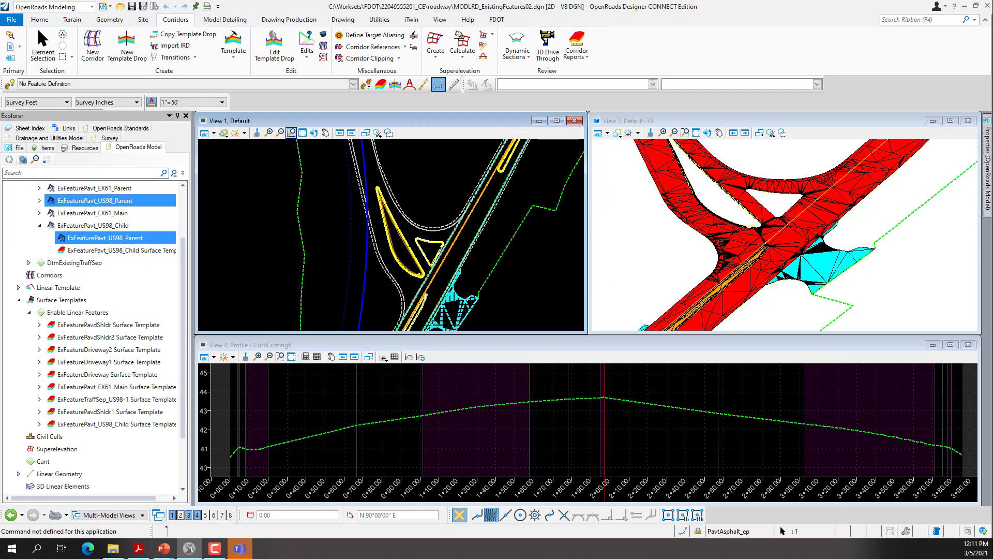
Lock the cross section's left offset at -50.00 and its right offset at 50.00.
{"action": "left_click_drag", "start_coordinate": [87, 246], "coordinate": [275, 159]}
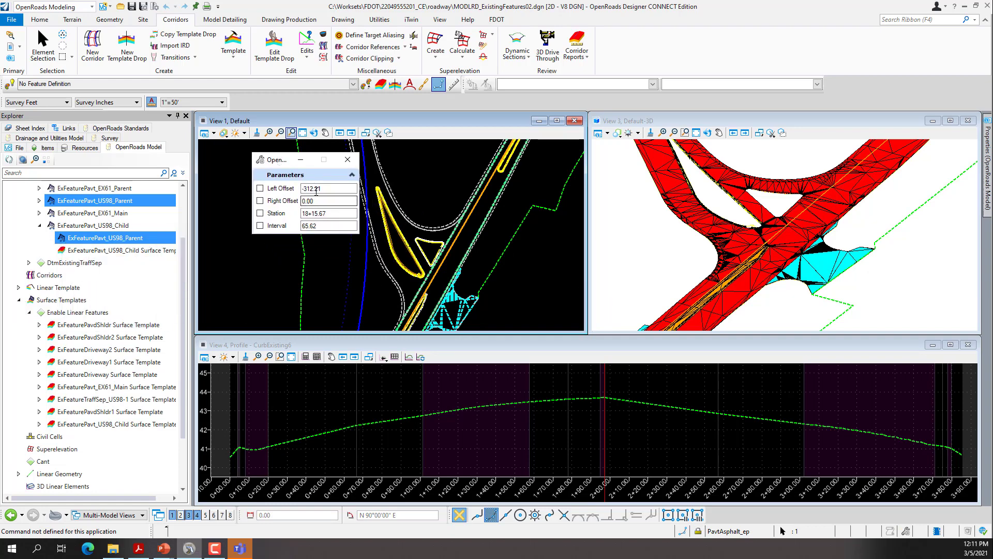
{"action": "left_click", "coordinate": [260, 188]}
{"action": "left_click", "coordinate": [261, 201]}
{"action": "double_click", "coordinate": [334, 188]}
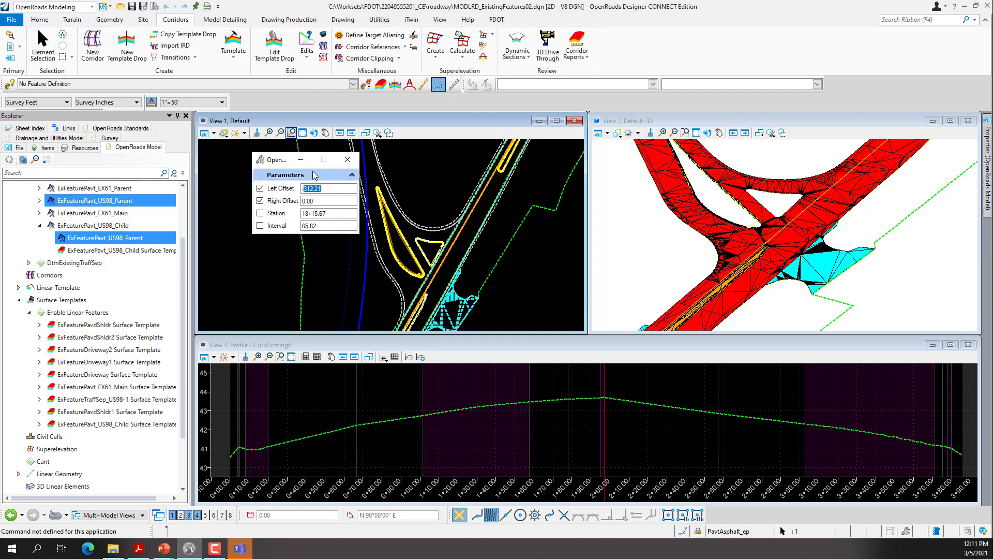
{"action": "key", "text": "BackSpace"}
{"action": "key", "text": "Tab"}
{"action": "key", "text": "Tab"}
{"action": "key", "text": "Tab"}
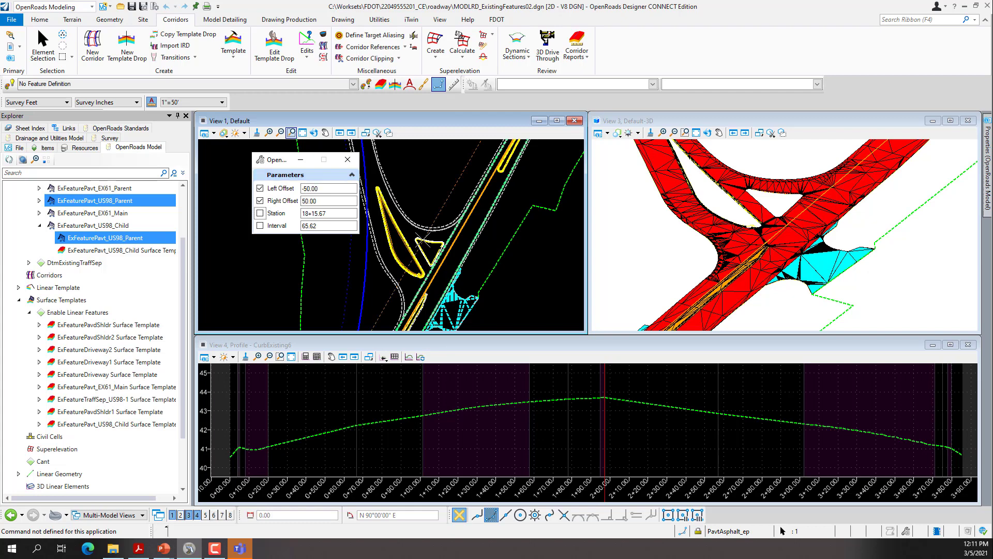
{"action": "scroll", "coordinate": [480, 247], "scroll_direction": "down", "scroll_amount": 2}
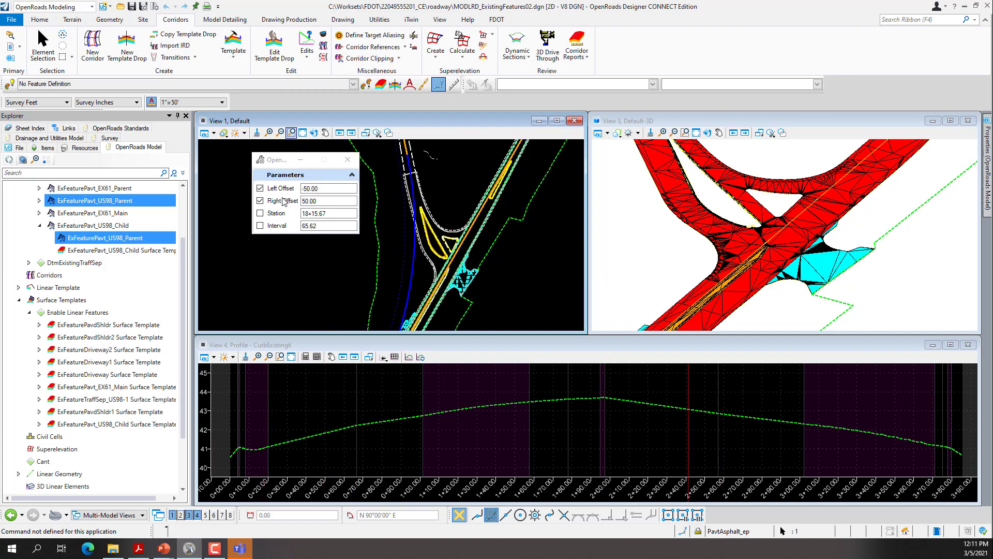
{"action": "left_click", "coordinate": [453, 204]}
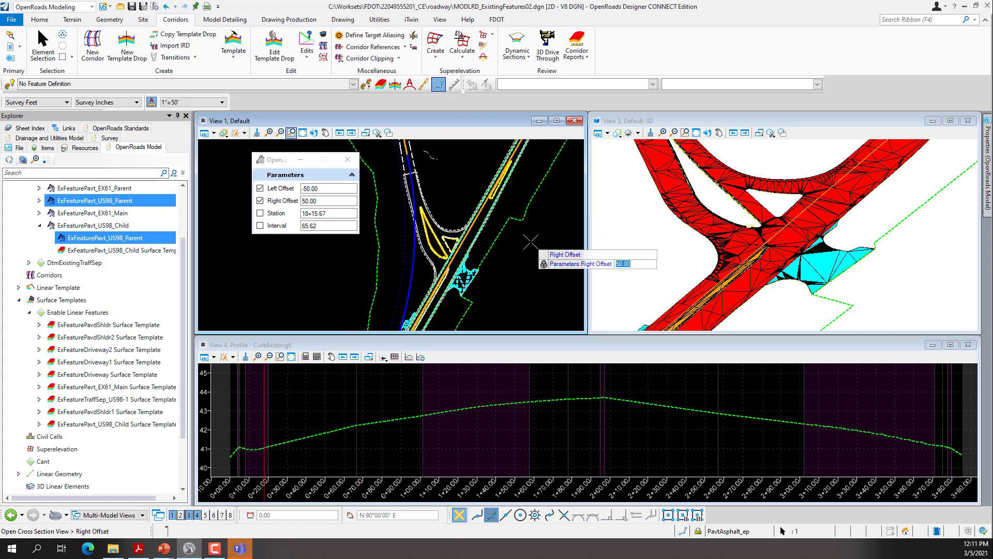
{"action": "left_click", "coordinate": [523, 259]}
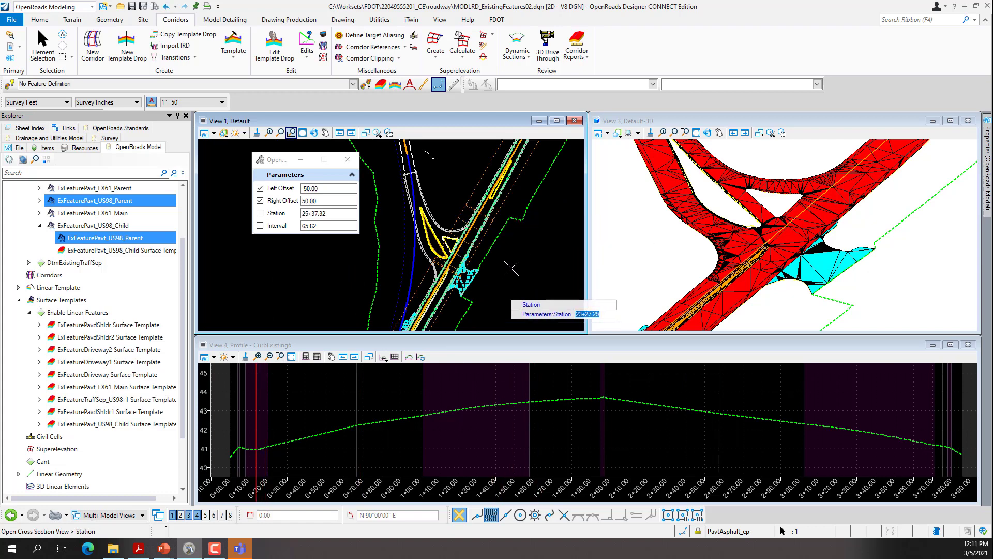
Open the US98 cross section in View 4, starting at station 20+42.64 with an interval of 25.00.
{"action": "scroll", "coordinate": [514, 274], "scroll_direction": "down", "scroll_amount": 2}
{"action": "scroll", "coordinate": [514, 281], "scroll_direction": "up", "scroll_amount": 3}
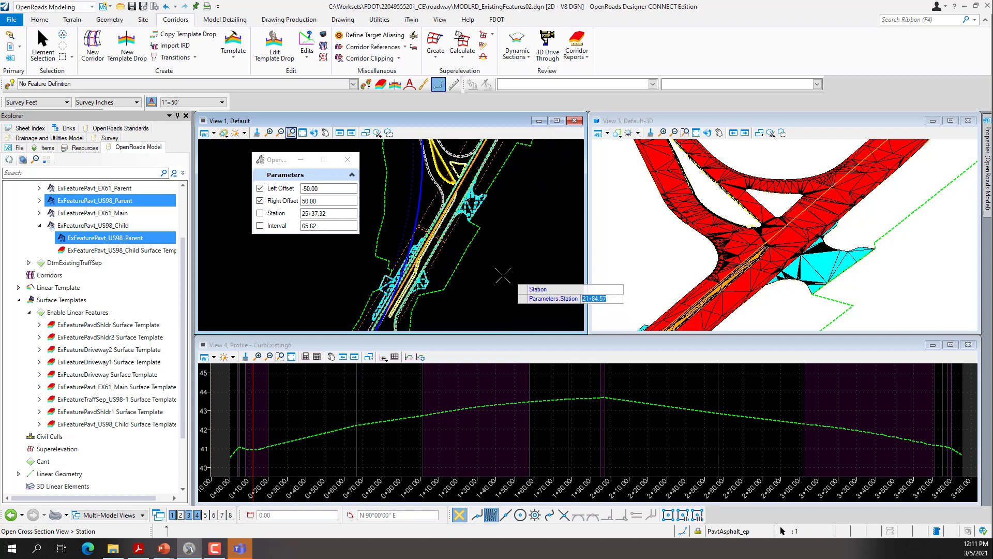
{"action": "left_click", "coordinate": [480, 310]}
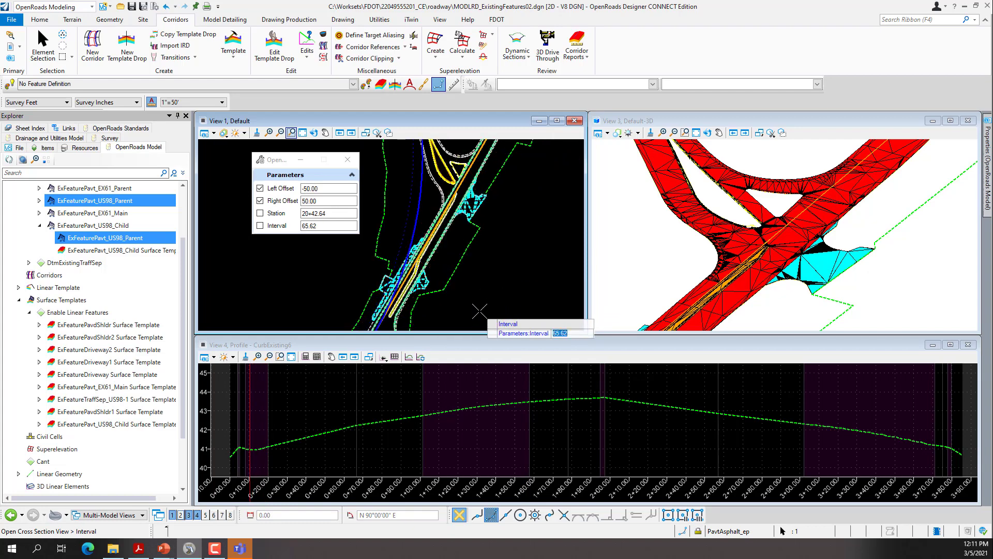
{"action": "type", "text": "25.0"}
{"action": "key", "text": "Return"}
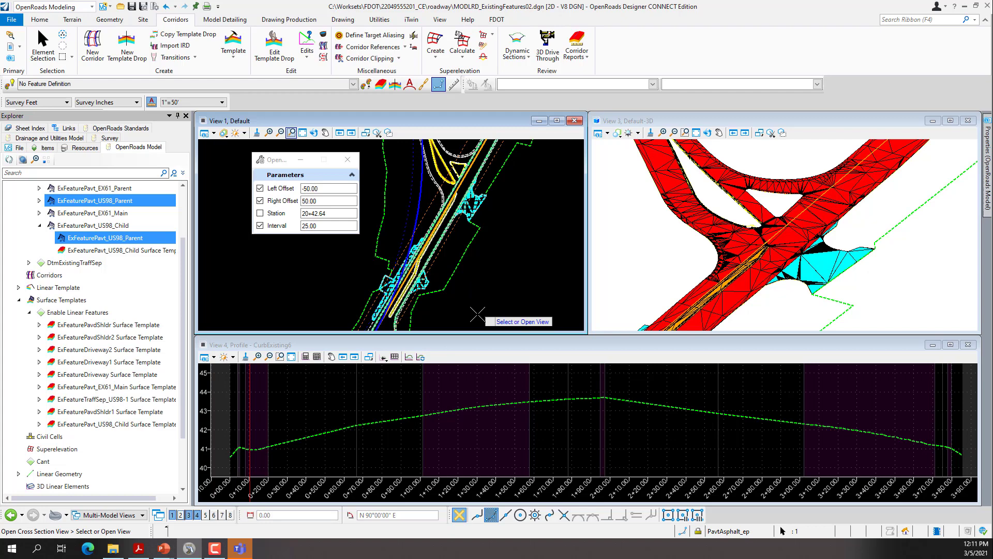
{"action": "left_click", "coordinate": [479, 394]}
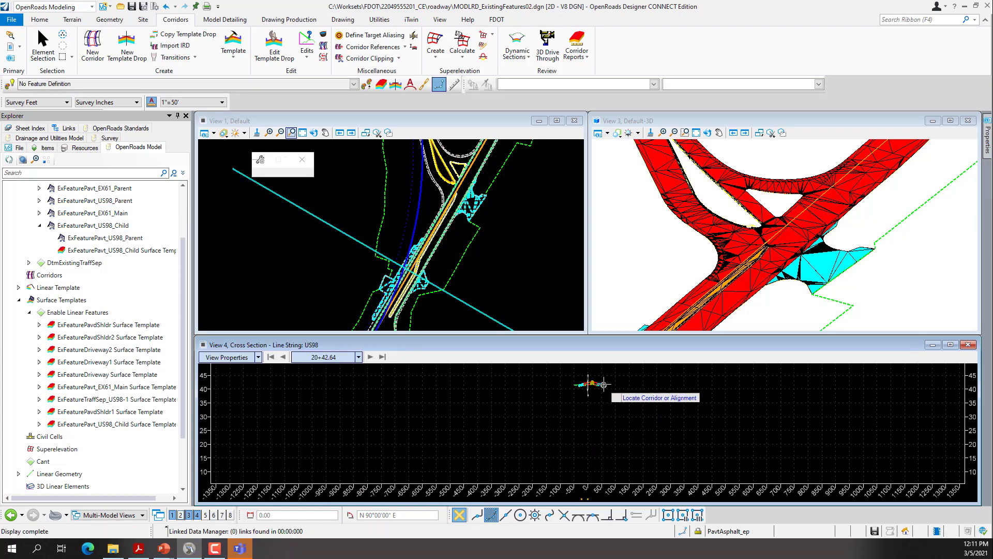
Keep the US98 cross section view on Fit Section and set its vertical exaggeration to 2.00.
{"action": "scroll", "coordinate": [603, 382], "scroll_direction": "up", "scroll_amount": 3}
{"action": "scroll", "coordinate": [600, 380], "scroll_direction": "up", "scroll_amount": 4}
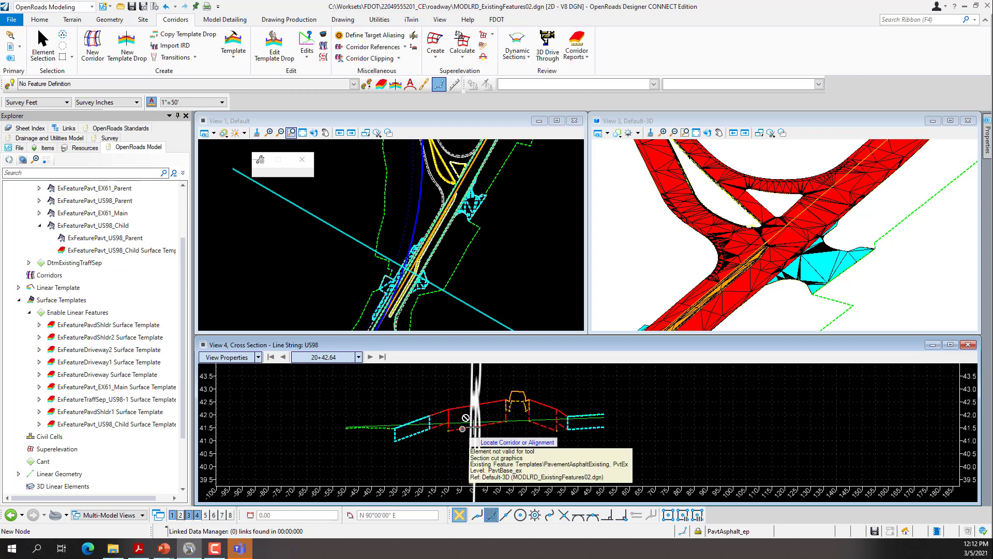
{"action": "left_click", "coordinate": [259, 357]}
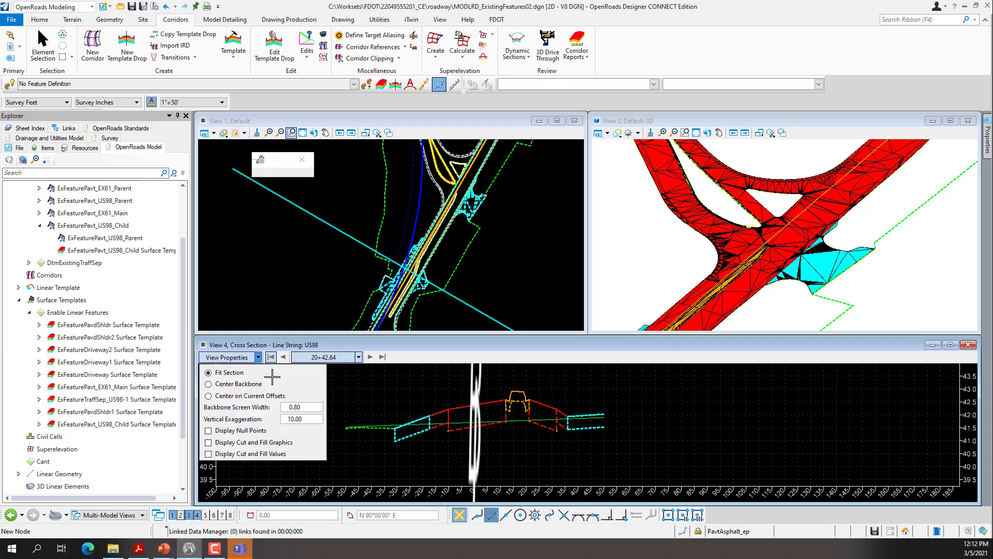
{"action": "left_click", "coordinate": [222, 372]}
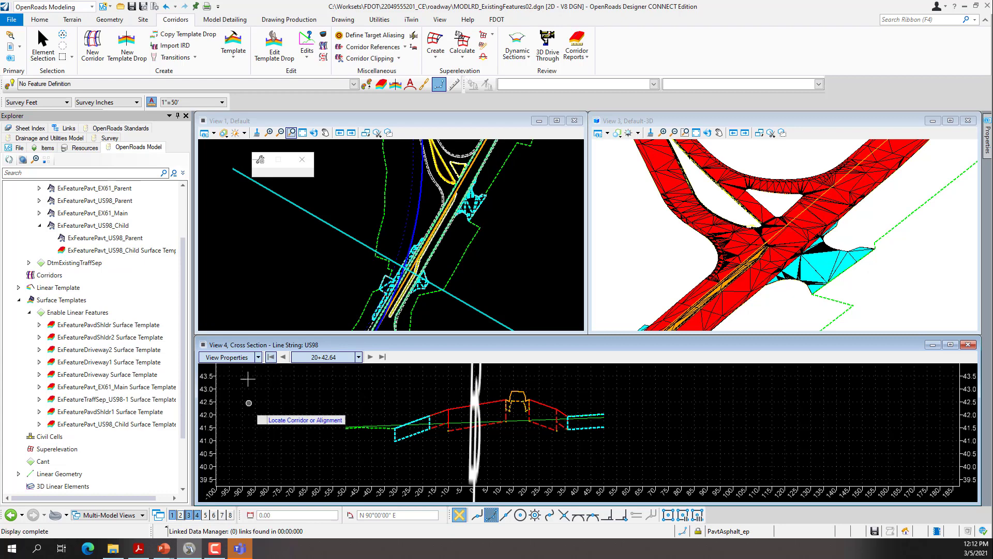
{"action": "left_click", "coordinate": [258, 361]}
{"action": "double_click", "coordinate": [303, 419]}
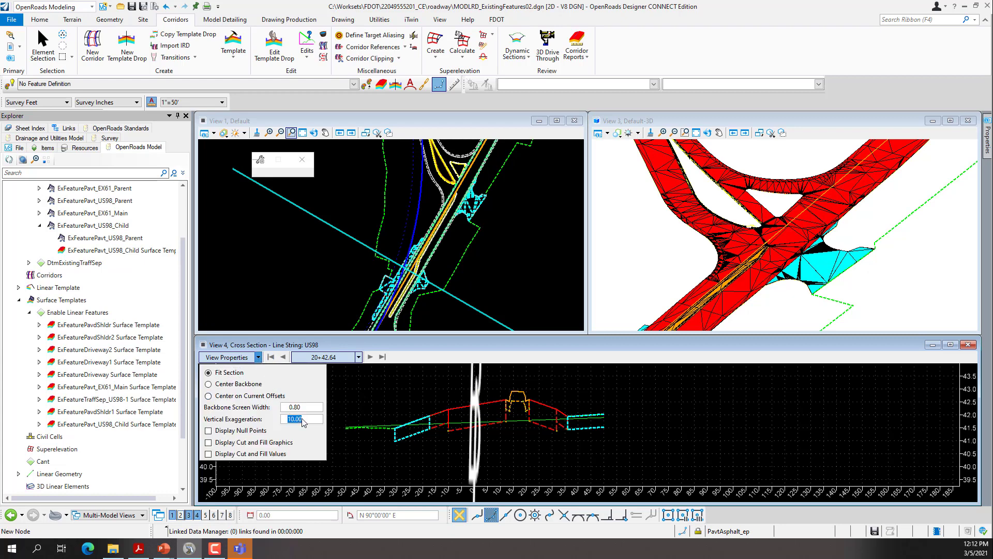
{"action": "type", "text": "2"}
{"action": "key", "text": "Tab"}
{"action": "left_click", "coordinate": [371, 359]}
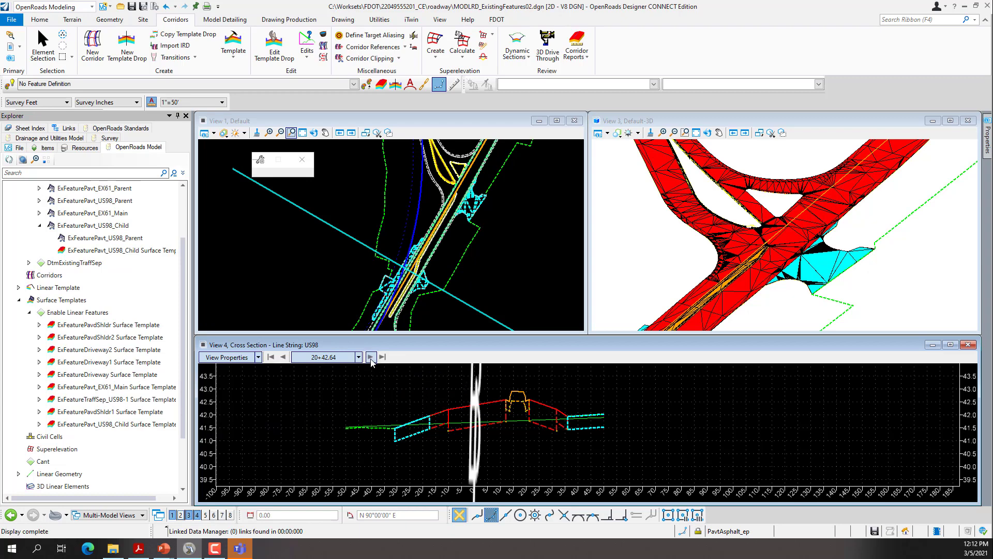
Advance the cross section to station 20+65.67 and switch the view to Center Backbone.
{"action": "left_click", "coordinate": [370, 357]}
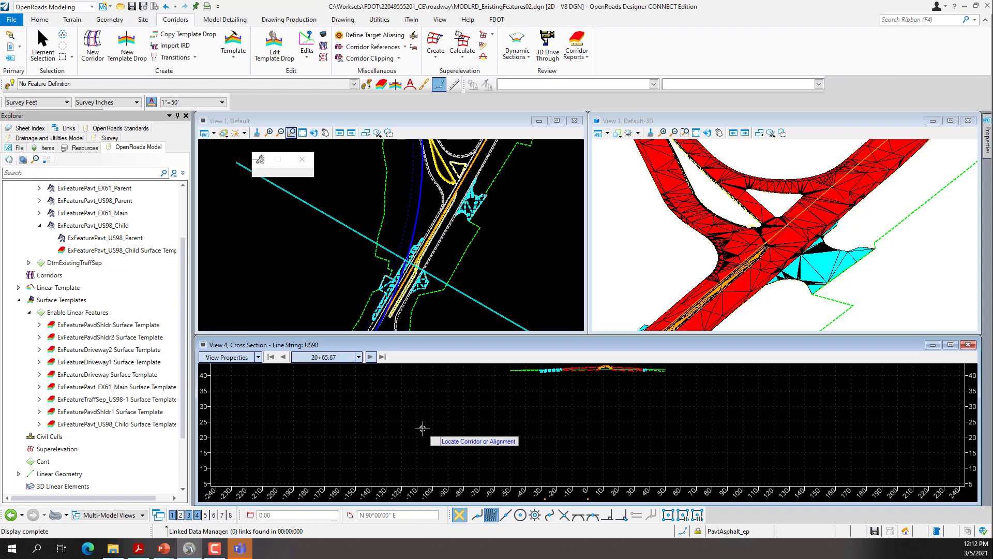
{"action": "scroll", "coordinate": [422, 428], "scroll_direction": "down", "scroll_amount": 1}
{"action": "scroll", "coordinate": [554, 386], "scroll_direction": "up", "scroll_amount": 1}
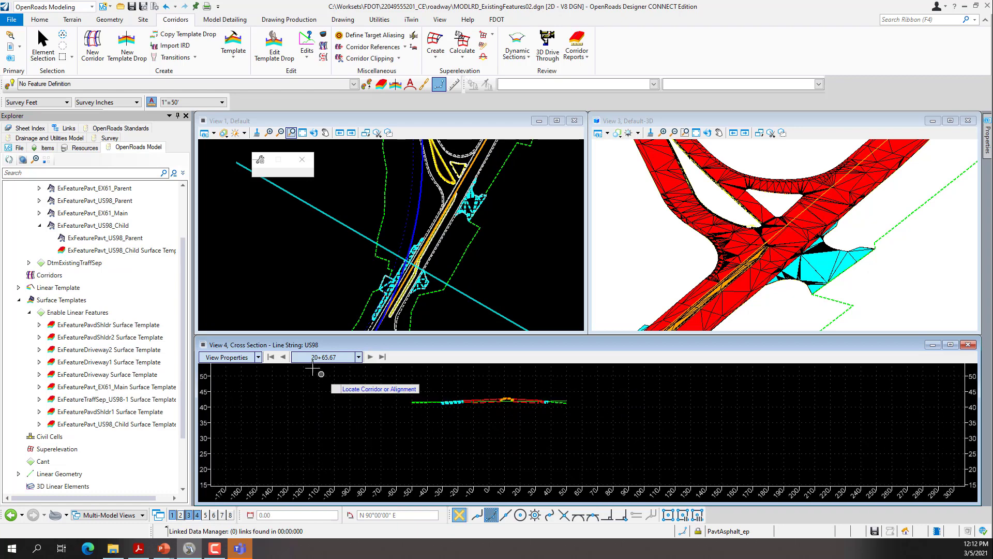
{"action": "left_click", "coordinate": [259, 358]}
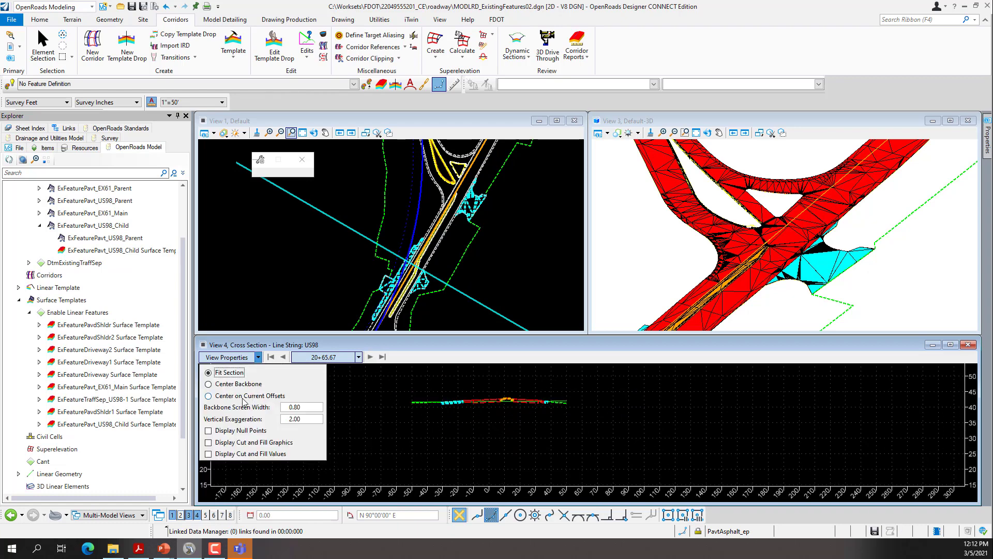
{"action": "left_click", "coordinate": [231, 387]}
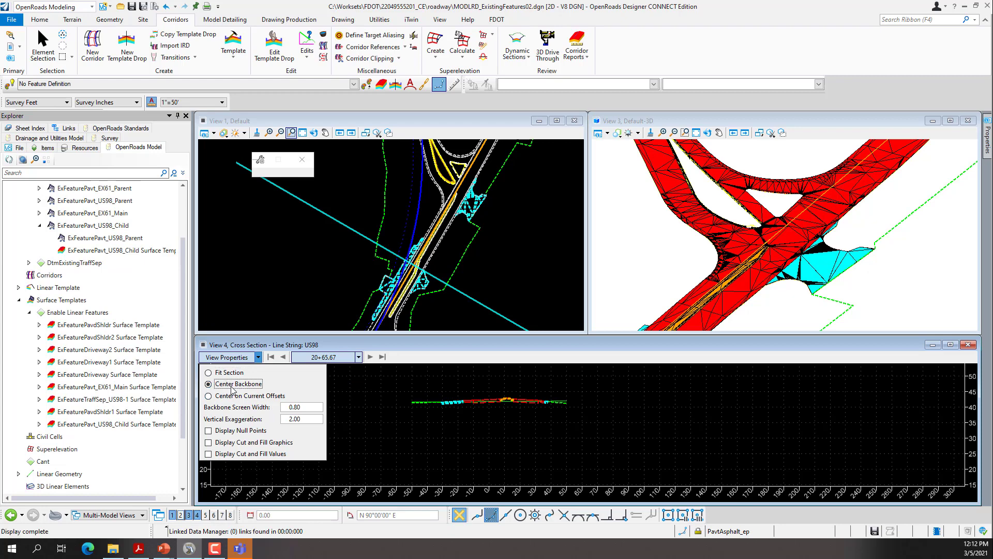
Step forward through the US98 cross sections to station 21+90.67.
{"action": "left_click", "coordinate": [370, 357]}
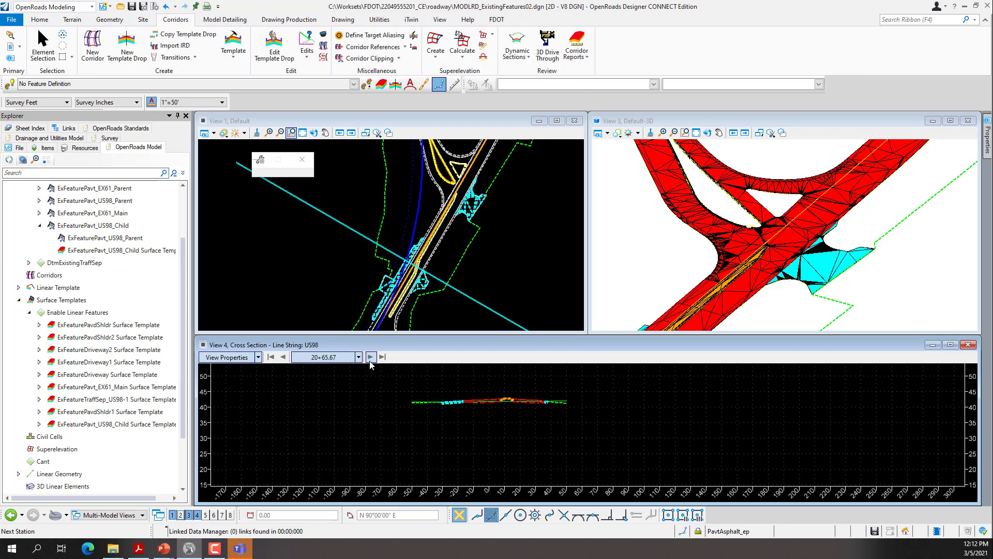
{"action": "left_click", "coordinate": [370, 357]}
{"action": "left_click", "coordinate": [370, 357]}
{"action": "left_click", "coordinate": [370, 357]}
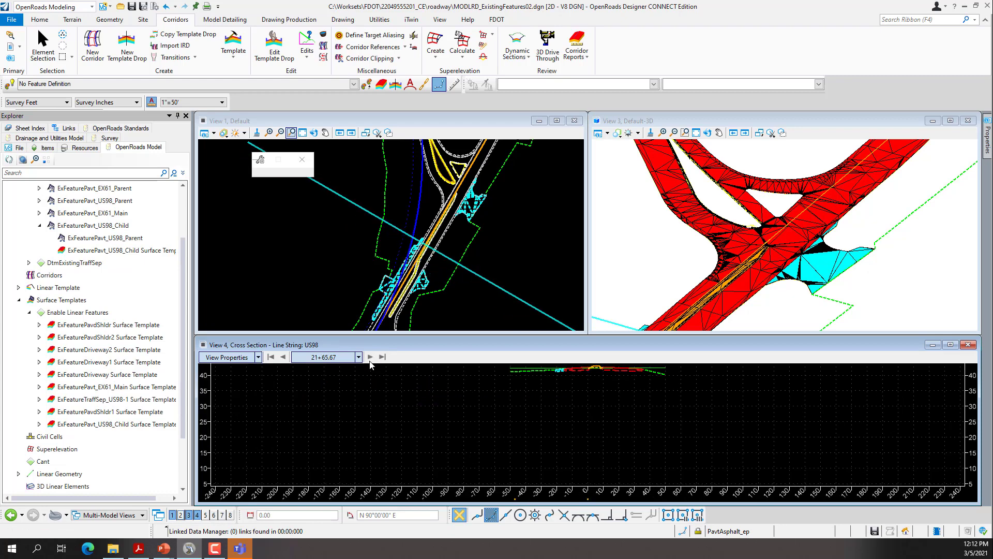
{"action": "left_click", "coordinate": [370, 357]}
Locate the cross section station with a data point in the plan view, at 23+33.13 near the triangular island.
{"action": "right_click", "coordinate": [402, 403]}
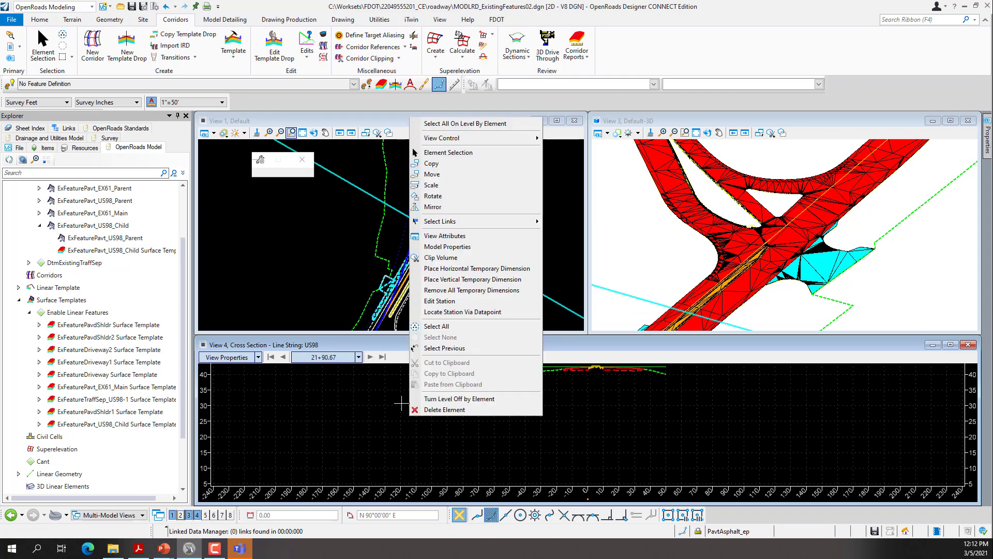
{"action": "left_click", "coordinate": [459, 312]}
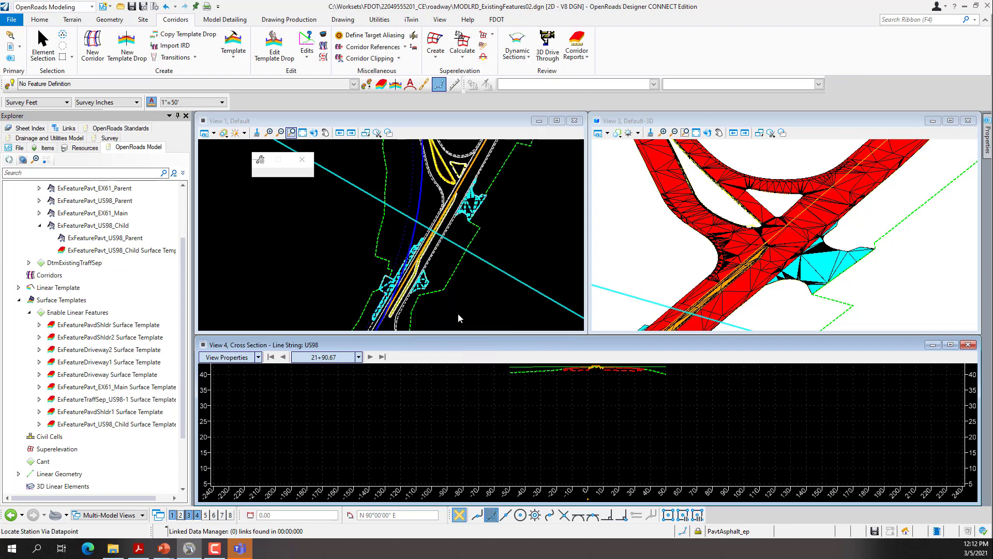
{"action": "left_click", "coordinate": [352, 282]}
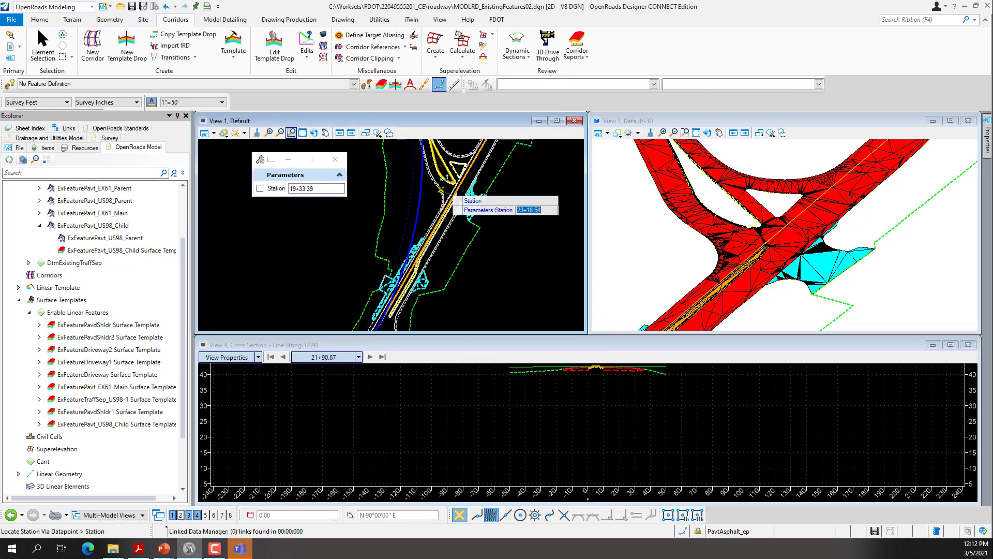
{"action": "left_click", "coordinate": [456, 197]}
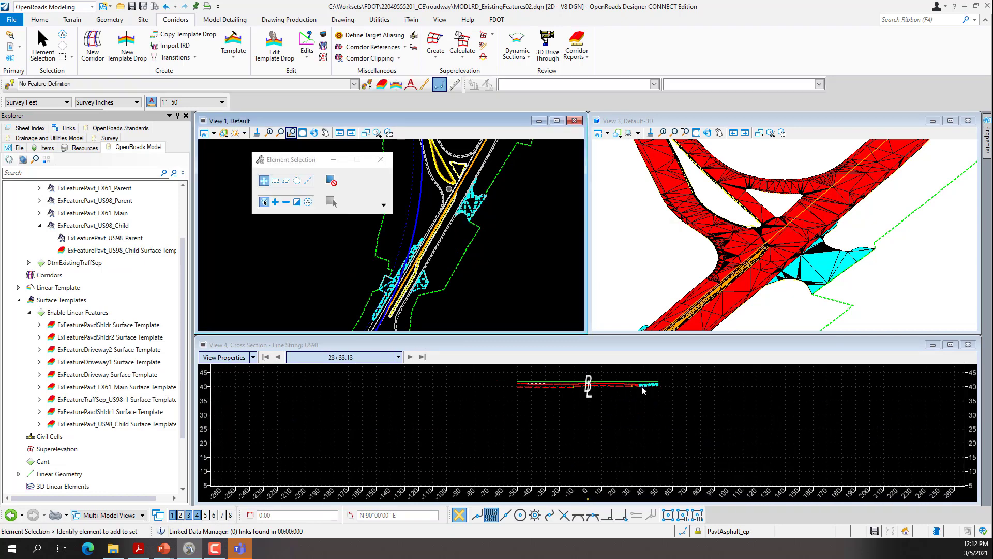
Center the cross section view on the current offsets and advance to station 24+40.67.
{"action": "left_click", "coordinate": [410, 357]}
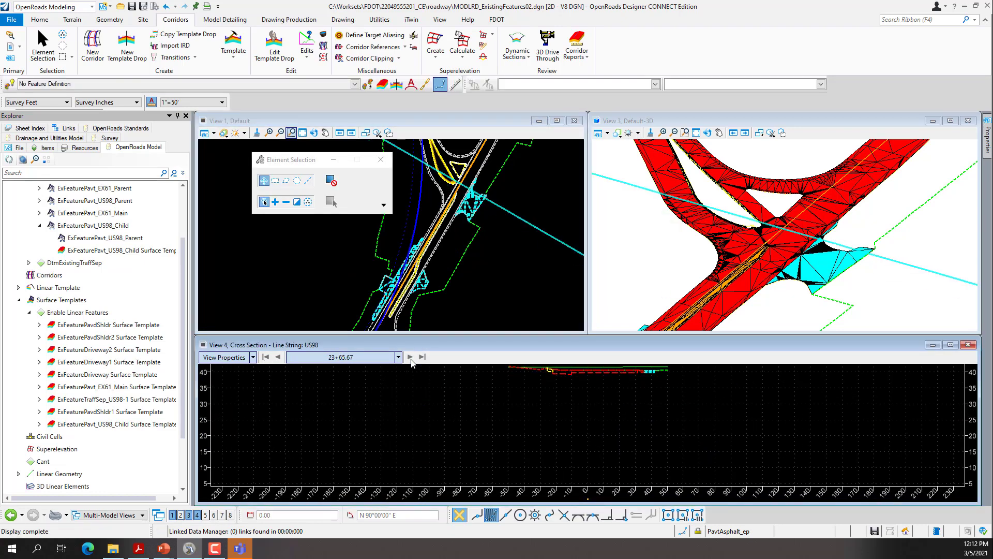
{"action": "left_click", "coordinate": [410, 356]}
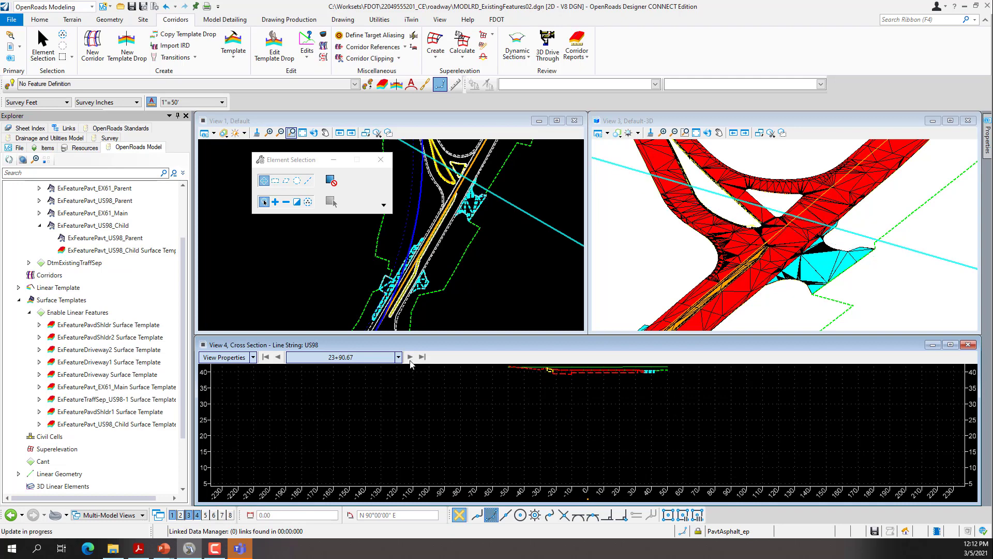
{"action": "left_click", "coordinate": [253, 358]}
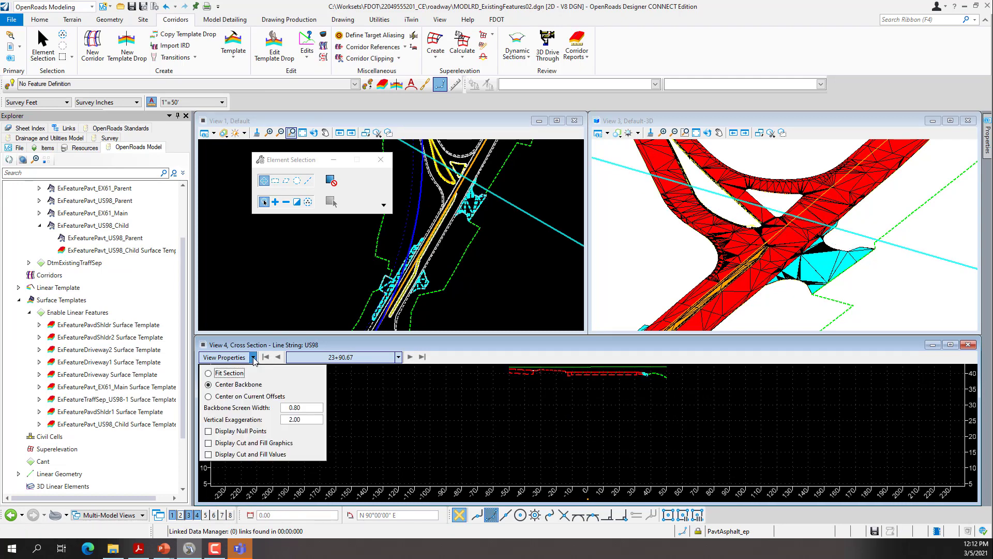
{"action": "left_click", "coordinate": [254, 397]}
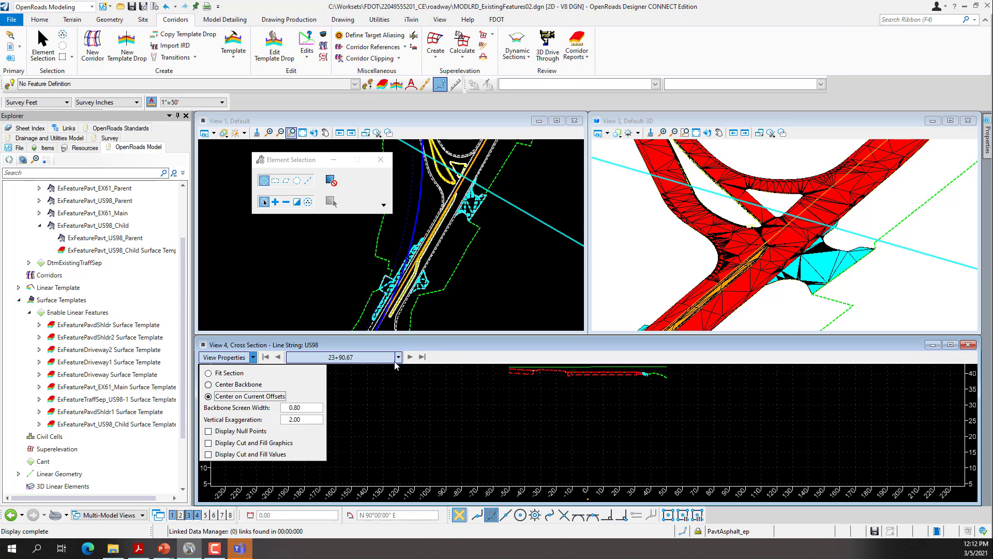
{"action": "left_click", "coordinate": [410, 357]}
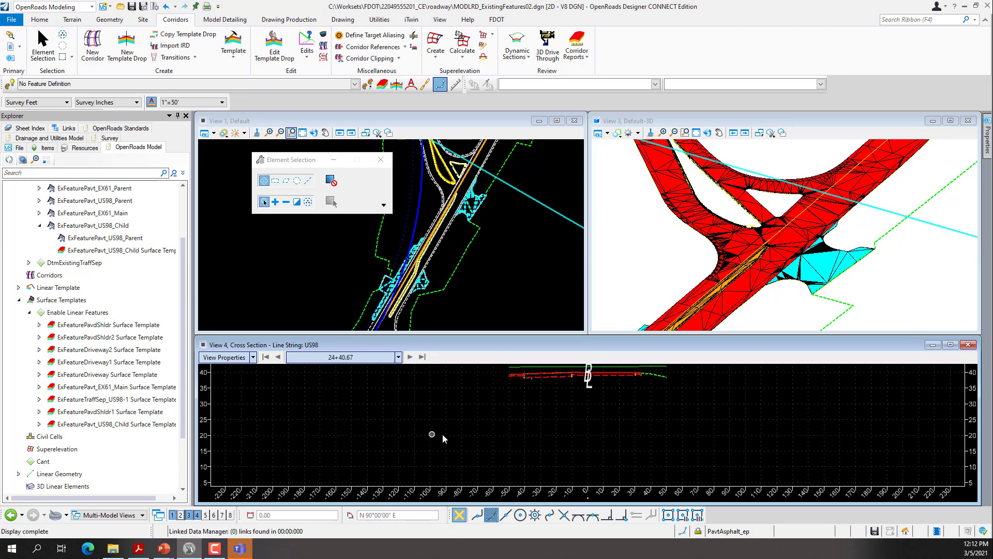
Step forward through the cross sections to station 26+65.67 and examine the median curbs and adjoining pavement up close.
{"action": "scroll", "coordinate": [660, 423], "scroll_direction": "down", "scroll_amount": 5}
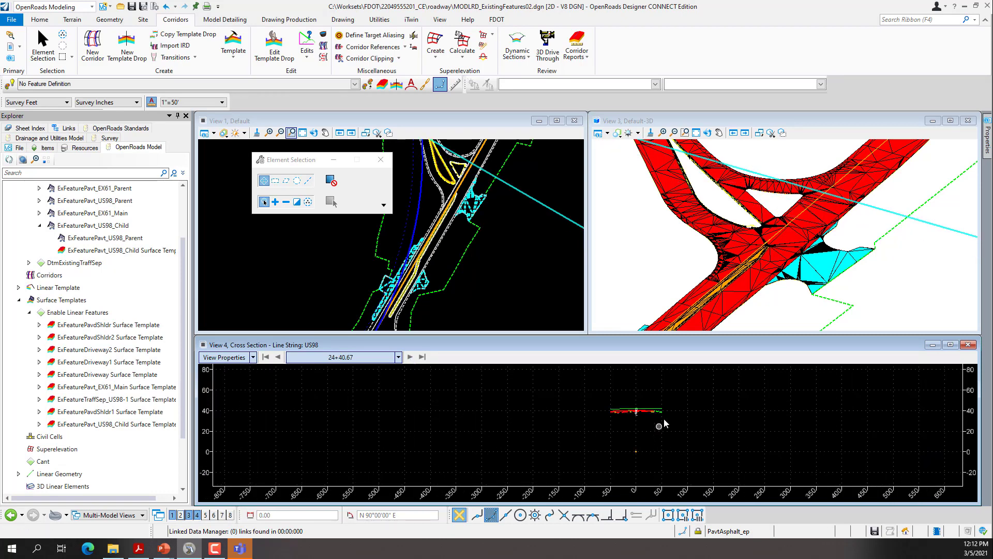
{"action": "scroll", "coordinate": [681, 393], "scroll_direction": "up", "scroll_amount": 3}
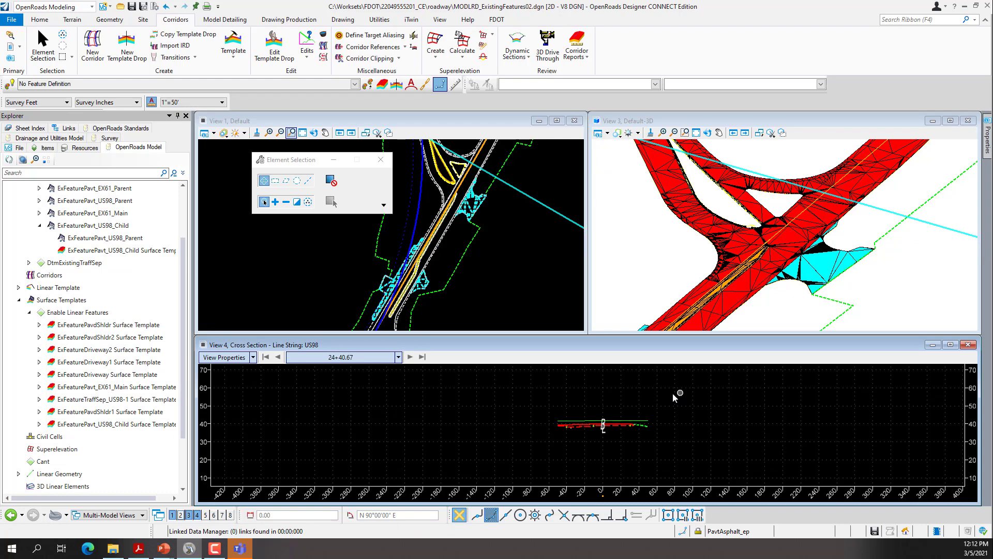
{"action": "left_click", "coordinate": [409, 357]}
{"action": "left_click", "coordinate": [408, 356]}
{"action": "left_click", "coordinate": [408, 357]}
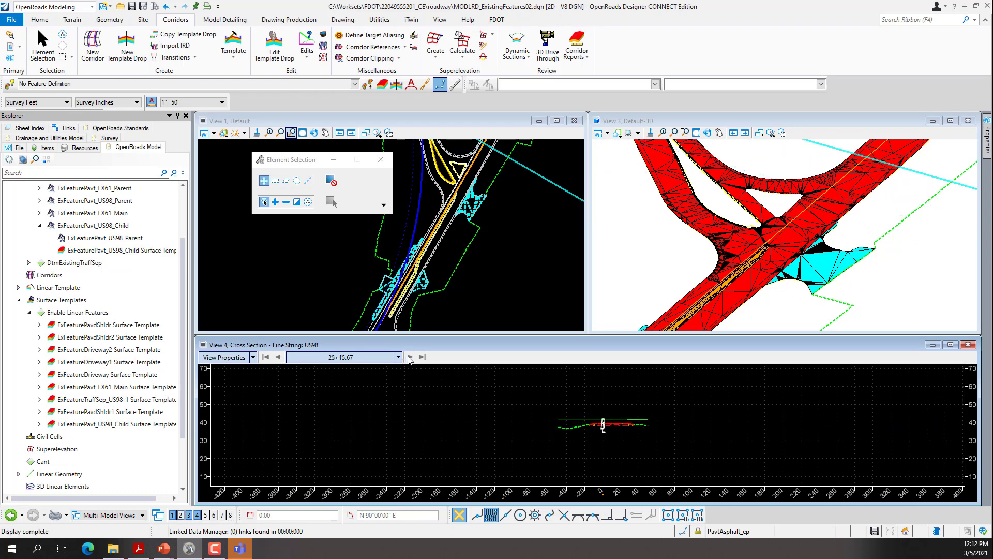
{"action": "left_click", "coordinate": [409, 357]}
{"action": "left_click", "coordinate": [409, 357]}
{"action": "left_click", "coordinate": [409, 357]}
{"action": "left_click", "coordinate": [409, 357]}
{"action": "left_click", "coordinate": [410, 357]}
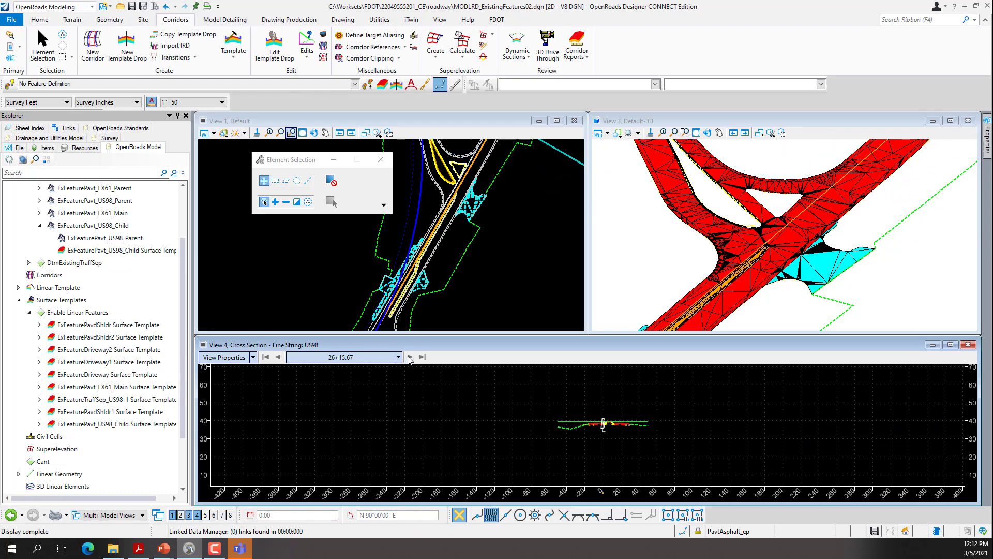
{"action": "left_click", "coordinate": [409, 357]}
{"action": "scroll", "coordinate": [603, 429], "scroll_direction": "up", "scroll_amount": 6}
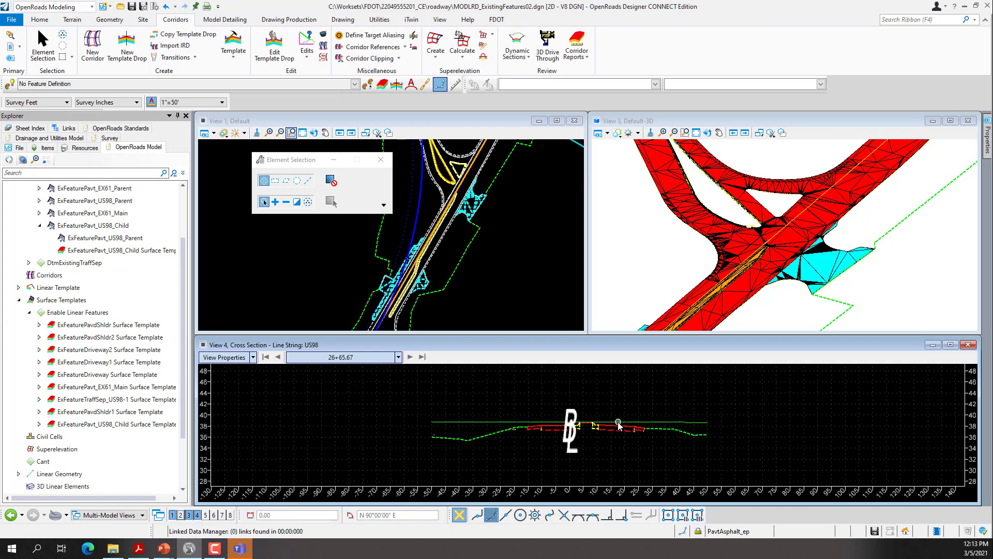
{"action": "scroll", "coordinate": [602, 430], "scroll_direction": "up", "scroll_amount": 4}
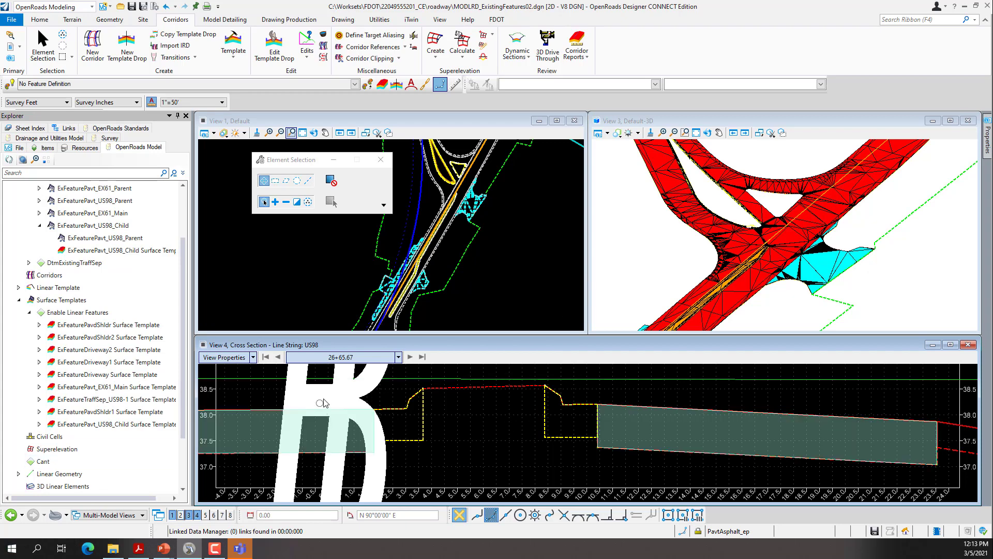
Check the sections ahead to station 27+90.67, and return to the median curb section at station 27+15.67.
{"action": "left_click", "coordinate": [411, 357]}
{"action": "left_click", "coordinate": [410, 357]}
{"action": "left_click", "coordinate": [411, 357]}
{"action": "left_click", "coordinate": [410, 357]}
{"action": "left_click", "coordinate": [411, 357]}
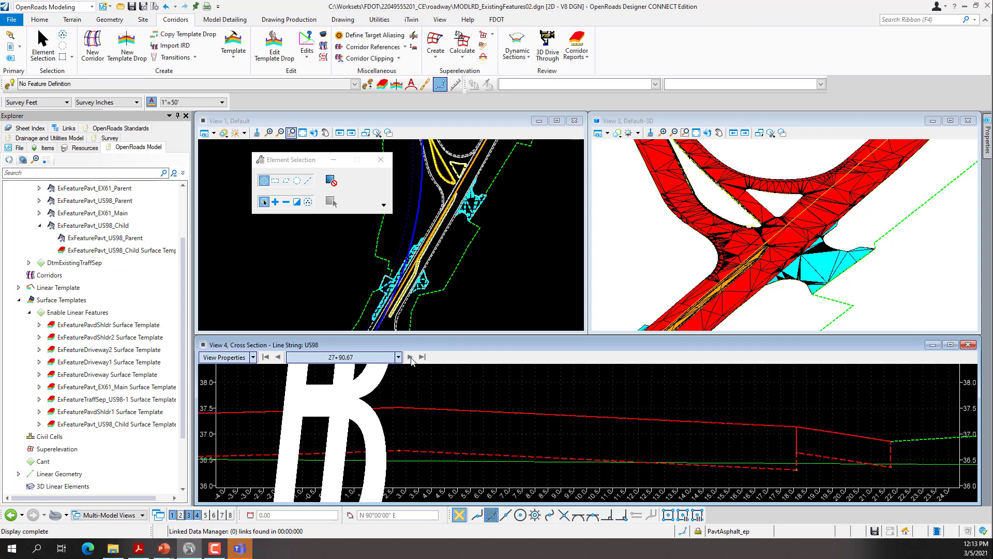
{"action": "left_click", "coordinate": [278, 357]}
{"action": "left_click", "coordinate": [277, 357]}
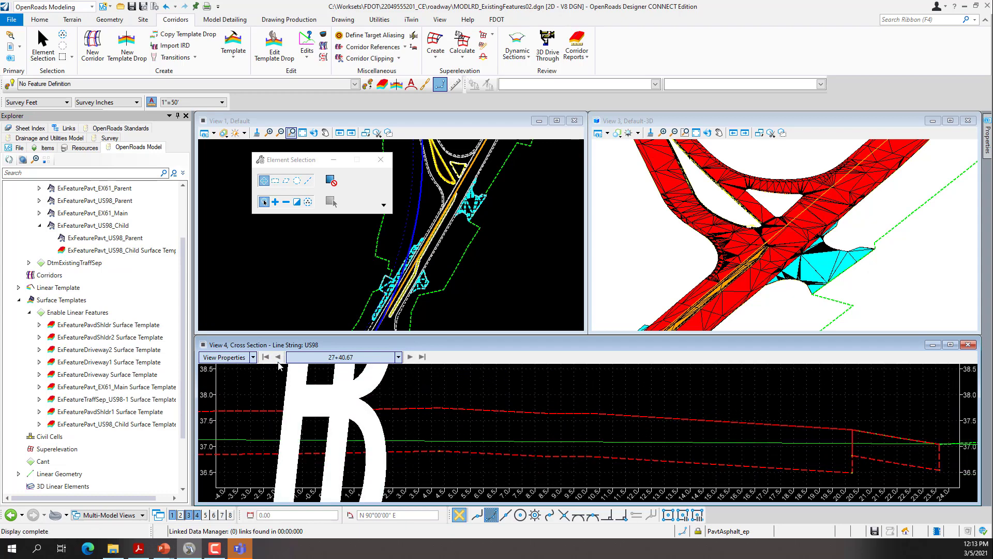
{"action": "left_click", "coordinate": [278, 356]}
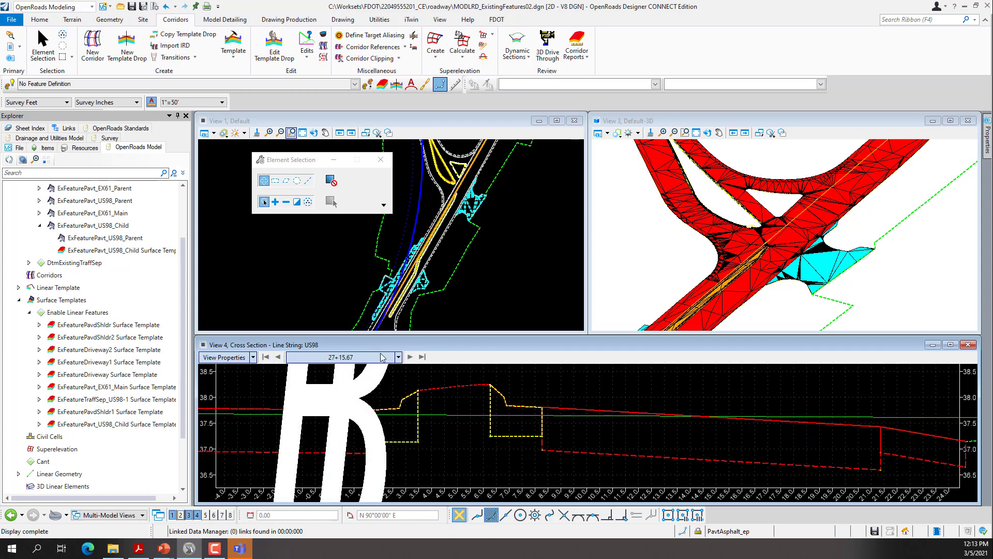
Try to place horizontal and vertical temporary dimensions on the median curb section at station 27+15.67.
{"action": "right_click", "coordinate": [582, 377]}
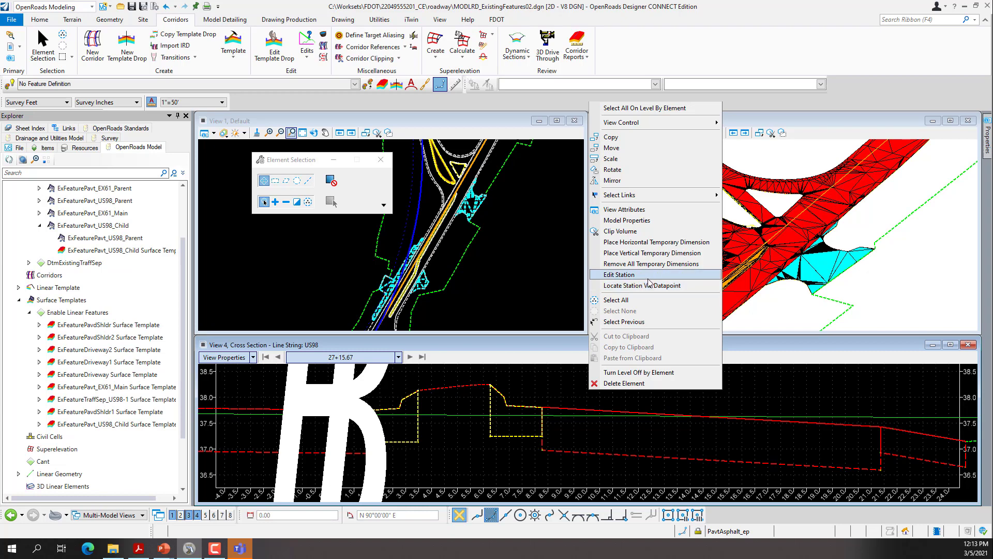
{"action": "left_click", "coordinate": [654, 243]}
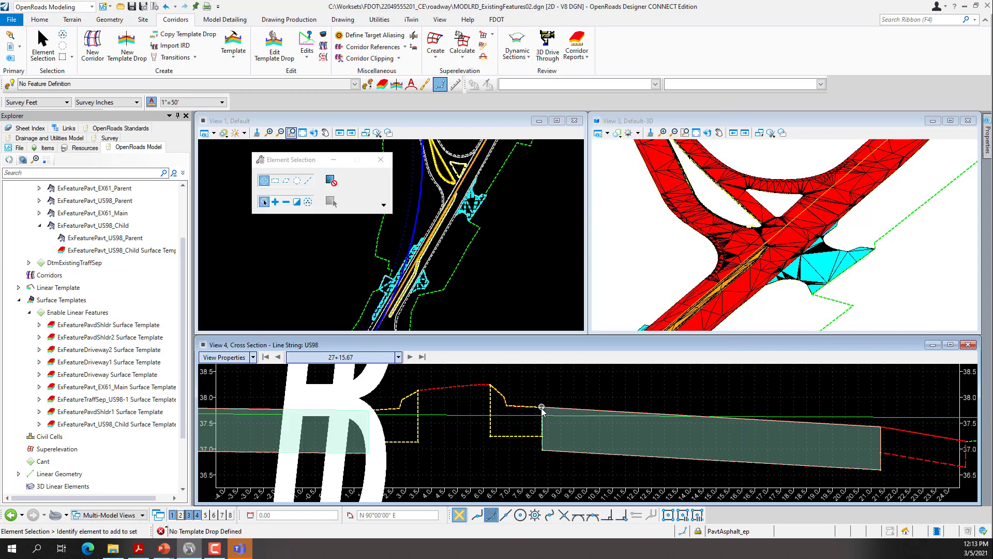
{"action": "right_click", "coordinate": [546, 398]}
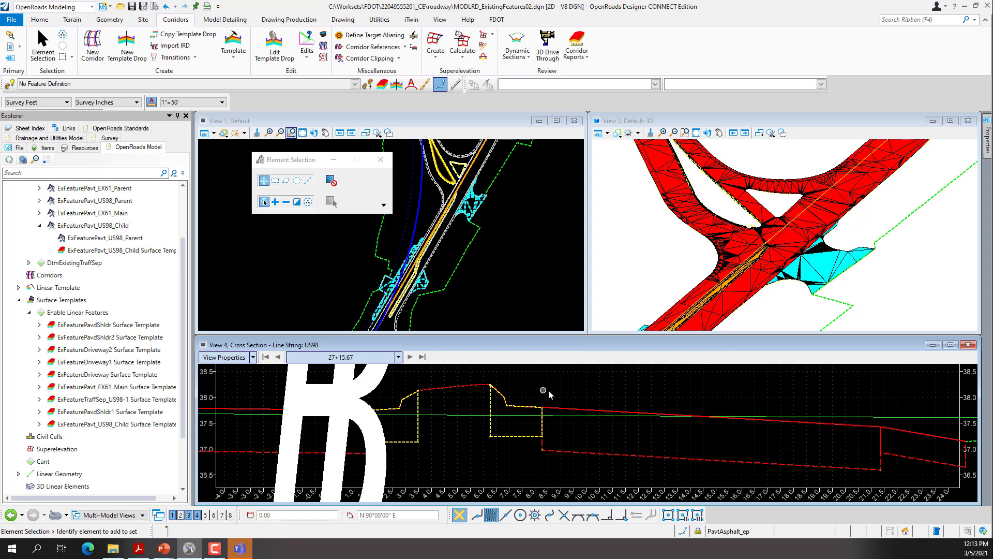
{"action": "right_click", "coordinate": [590, 397]}
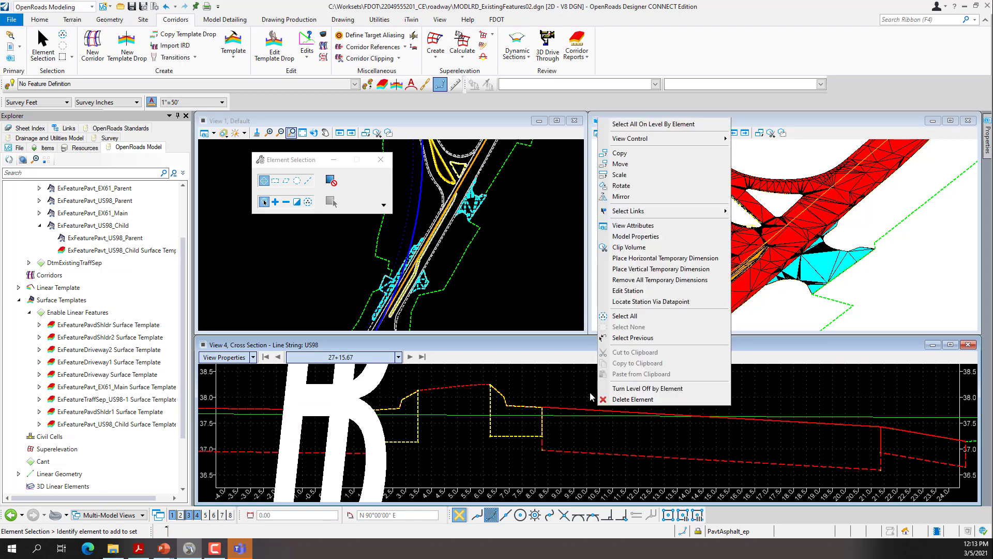
{"action": "left_click", "coordinate": [666, 273]}
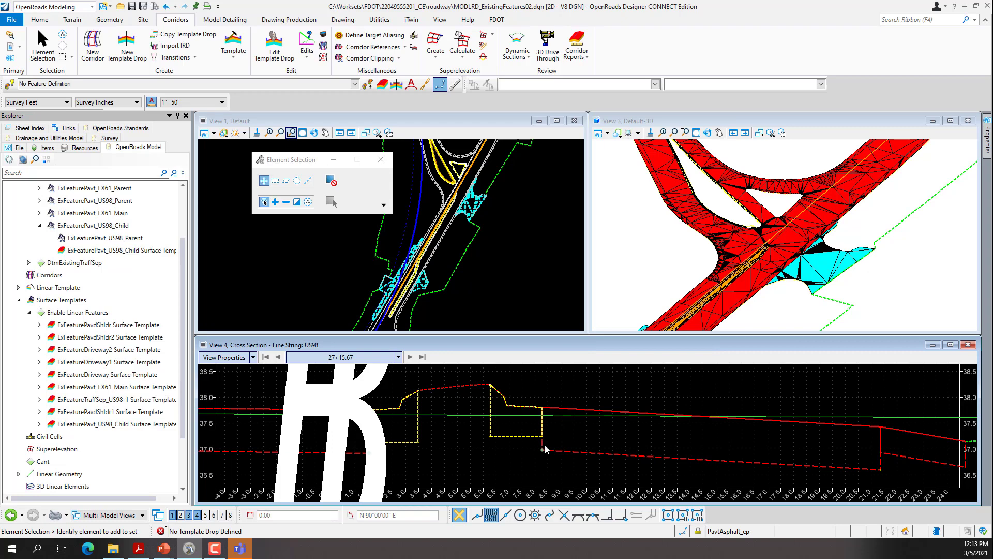
{"action": "scroll", "coordinate": [522, 421], "scroll_direction": "down", "scroll_amount": 4}
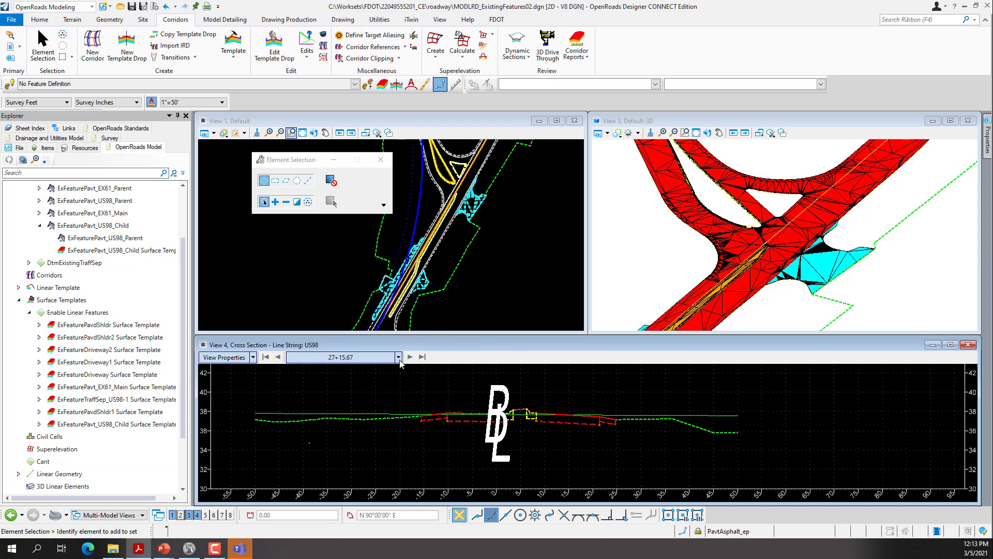
Jump the cross section view directly to station 30+00.00 and look over the section there.
{"action": "right_click", "coordinate": [361, 361]}
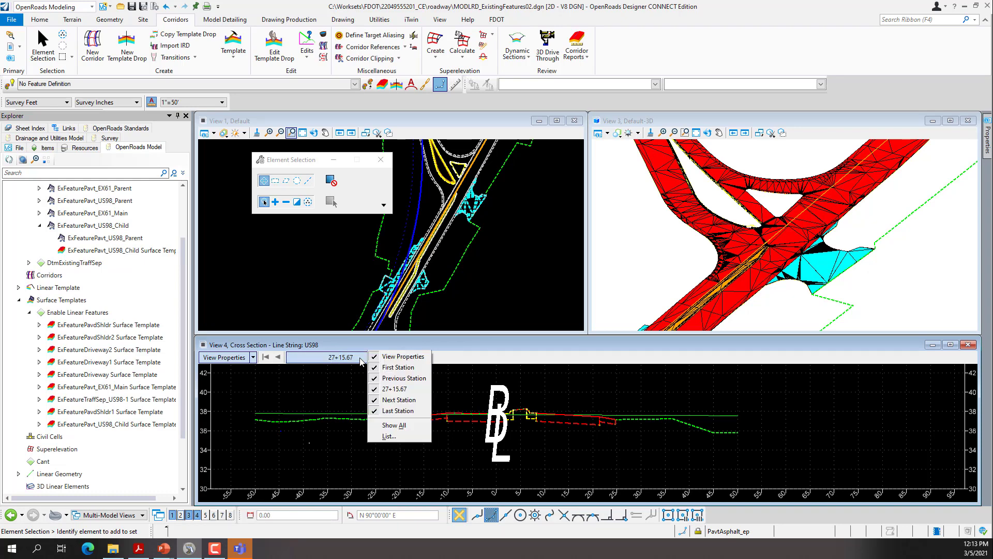
{"action": "left_click", "coordinate": [360, 358]}
{"action": "left_click", "coordinate": [399, 358]}
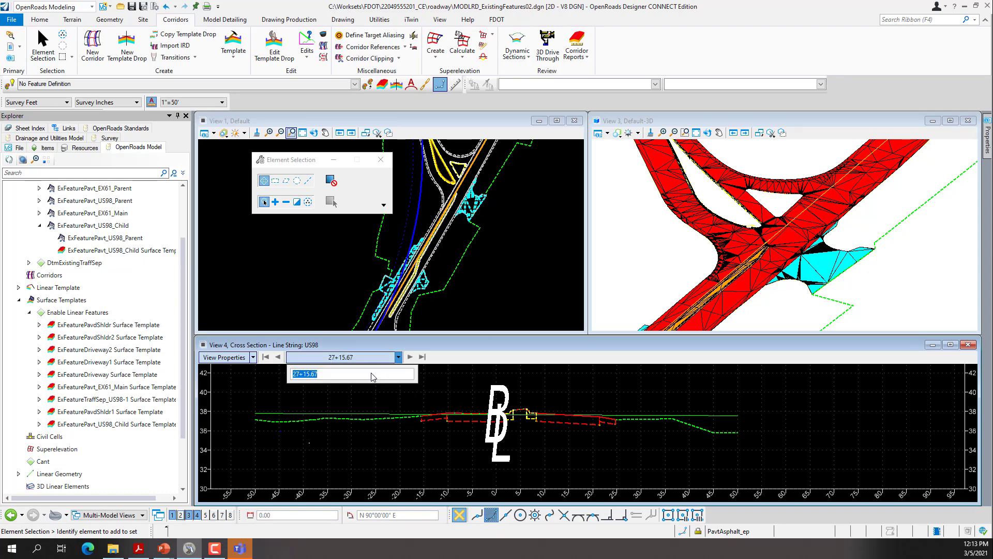
{"action": "type", "text": "3"}
{"action": "type", "text": ".0"}
{"action": "key", "text": "Return"}
{"action": "scroll", "coordinate": [514, 443], "scroll_direction": "down", "scroll_amount": 5}
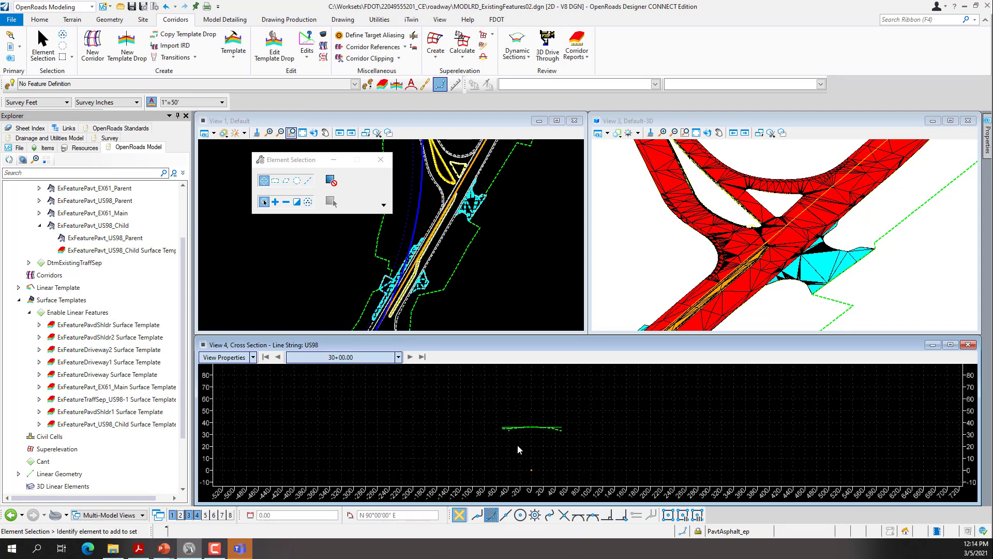
{"action": "scroll", "coordinate": [545, 427], "scroll_direction": "up", "scroll_amount": 5}
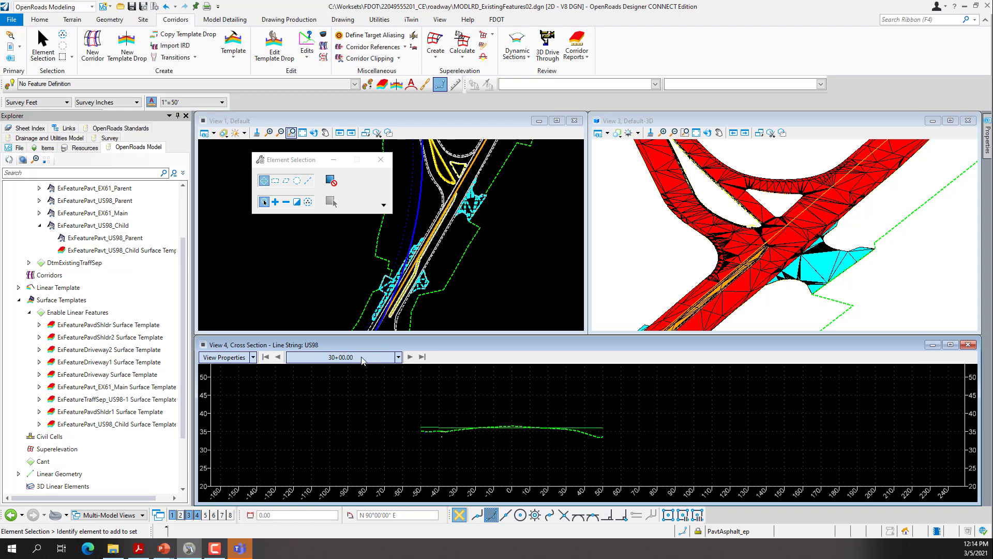
Jump the cross section view to station 24+00.00 and check the existing pavement section there.
{"action": "left_click", "coordinate": [398, 358]}
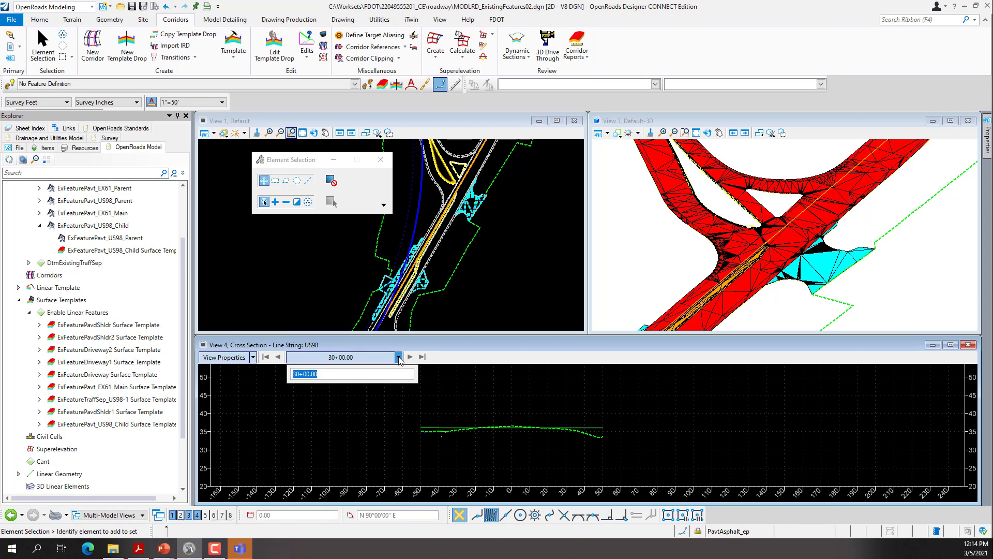
{"action": "type", "text": "2400.0"}
{"action": "key", "text": "Return"}
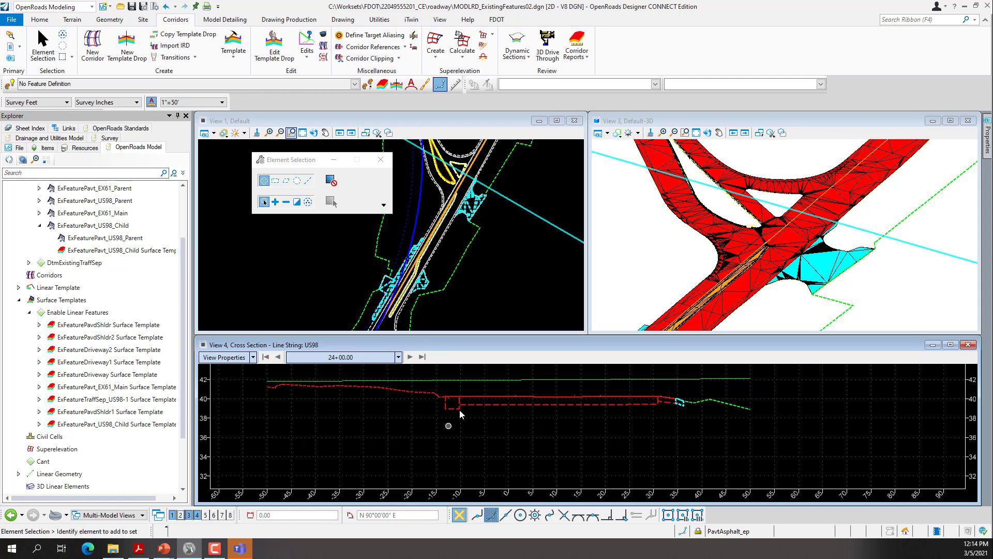
{"action": "right_click", "coordinate": [499, 449]}
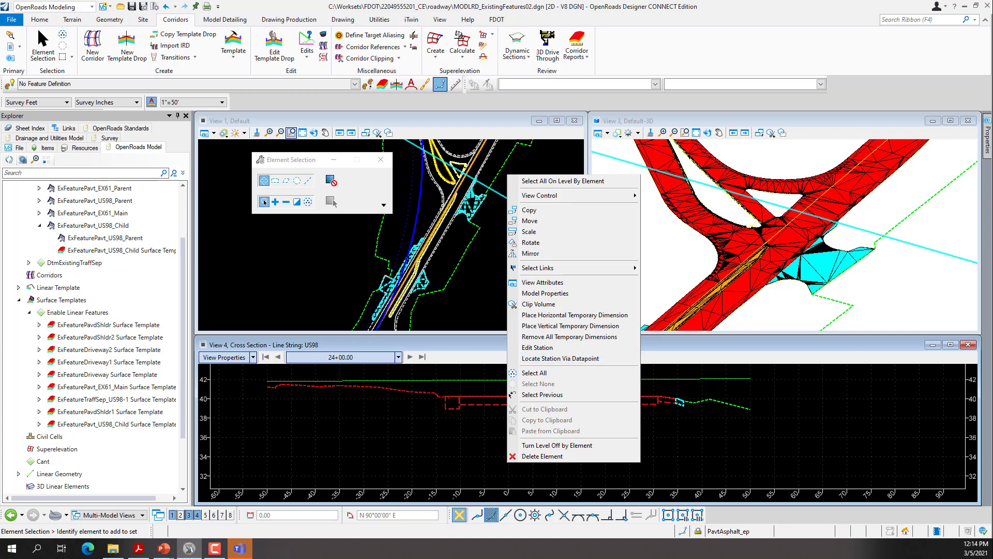
{"action": "key", "text": "Escape"}
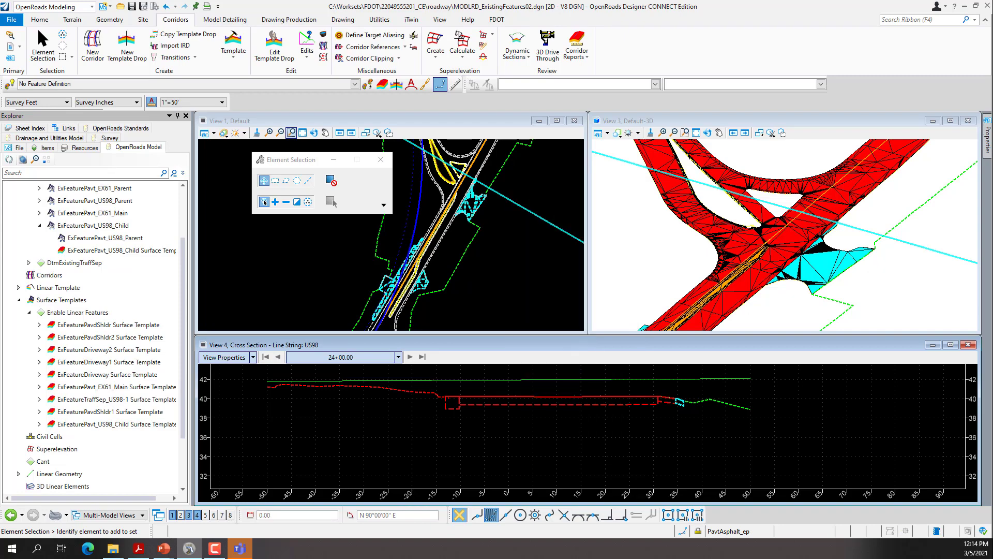